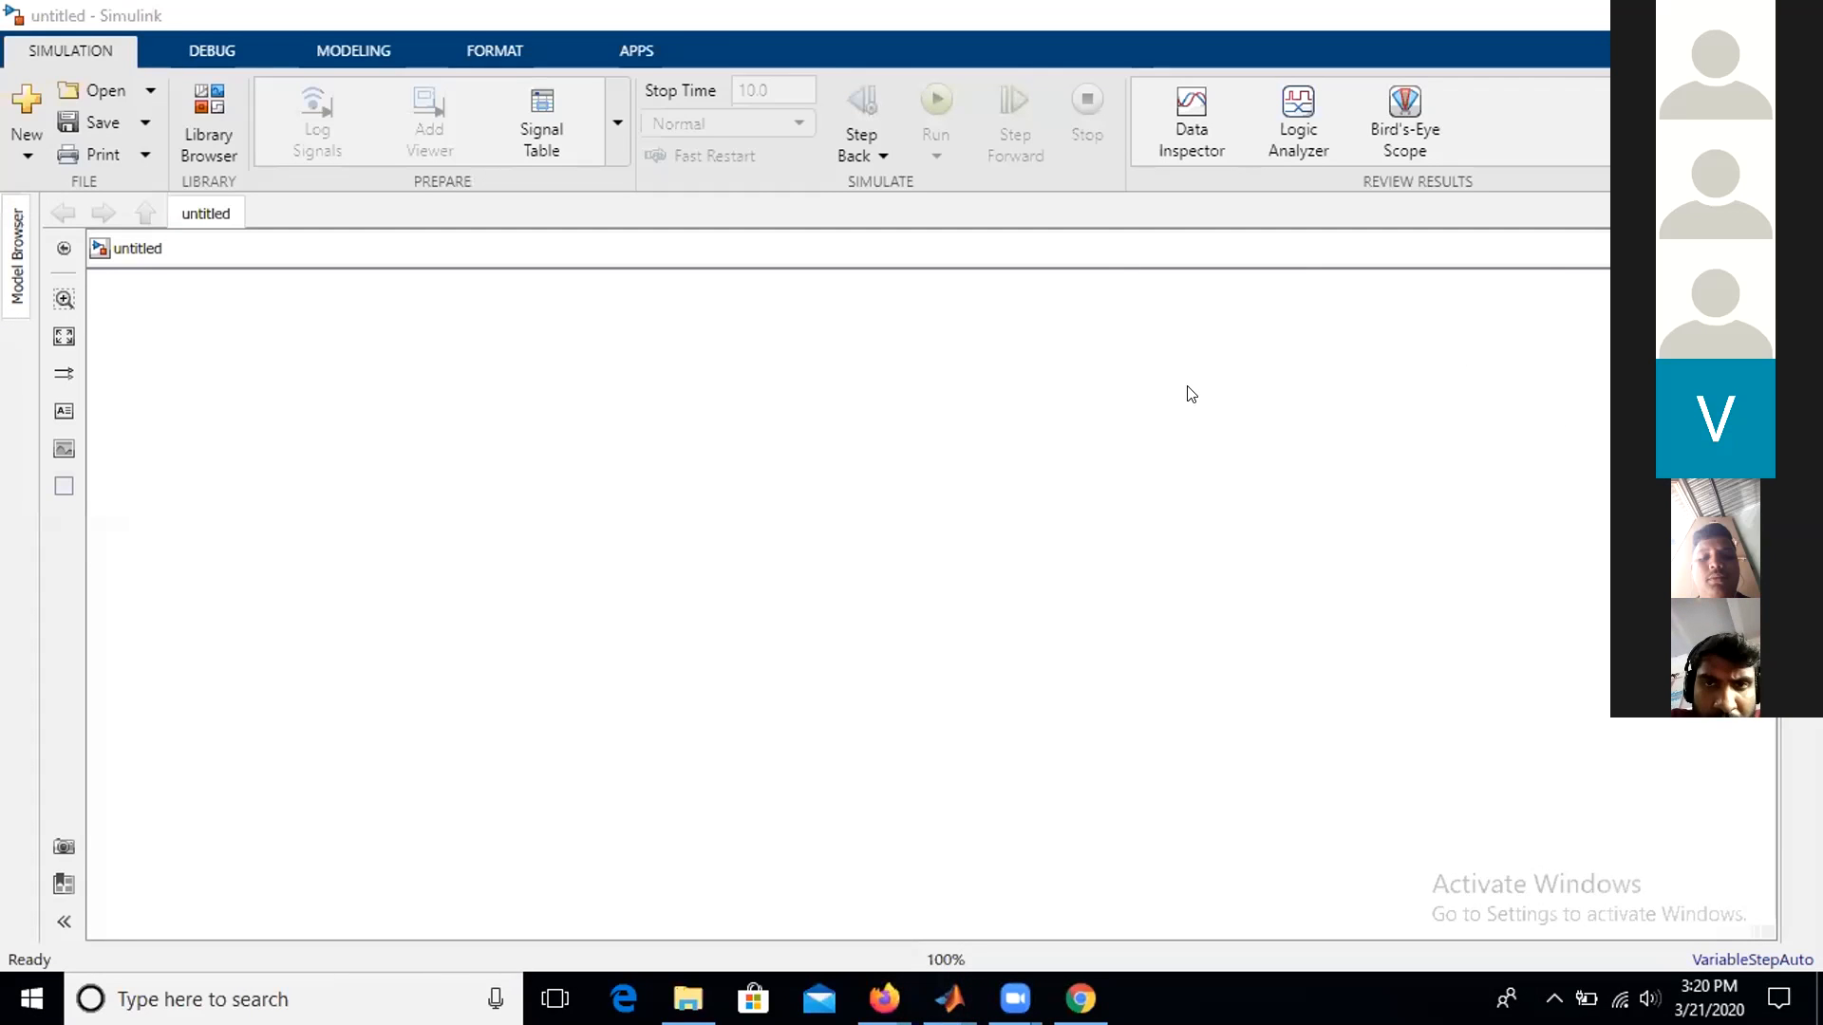
- Add a Tire (Magic Formula) block to the empty model and position it in the lower middle of the canvas
double_click(1204, 435)
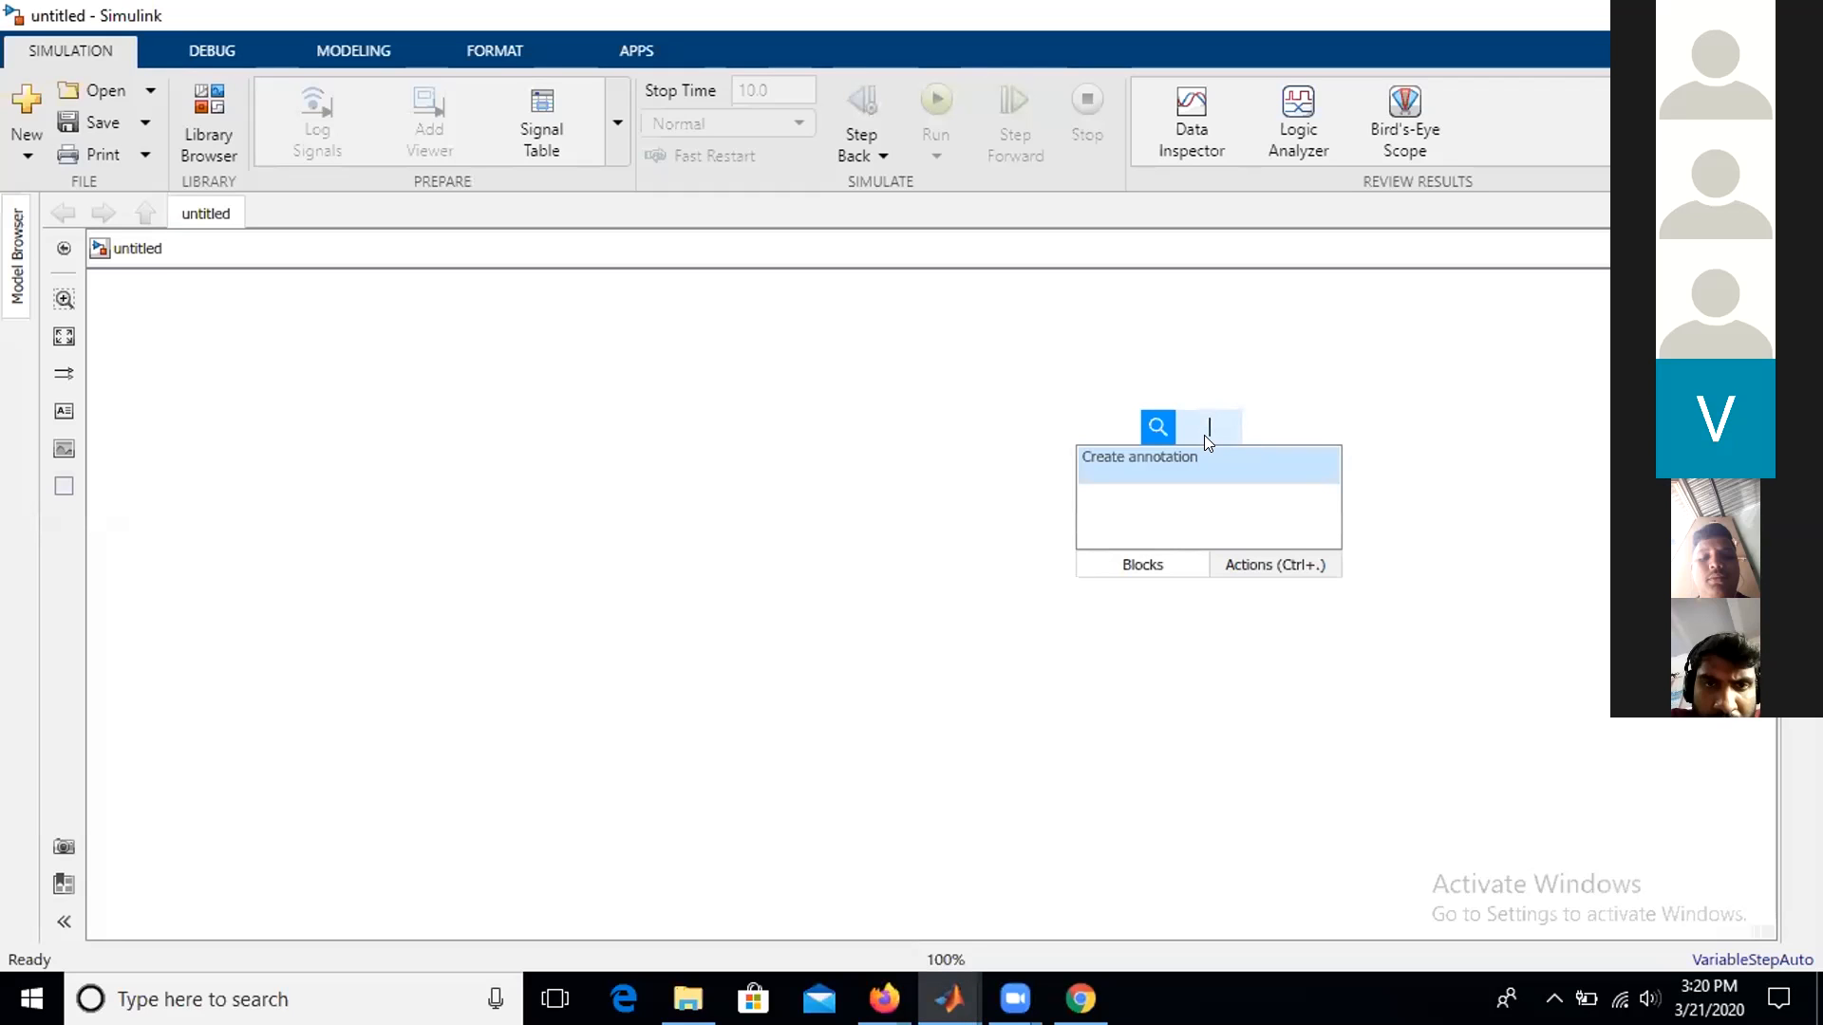
type("tire")
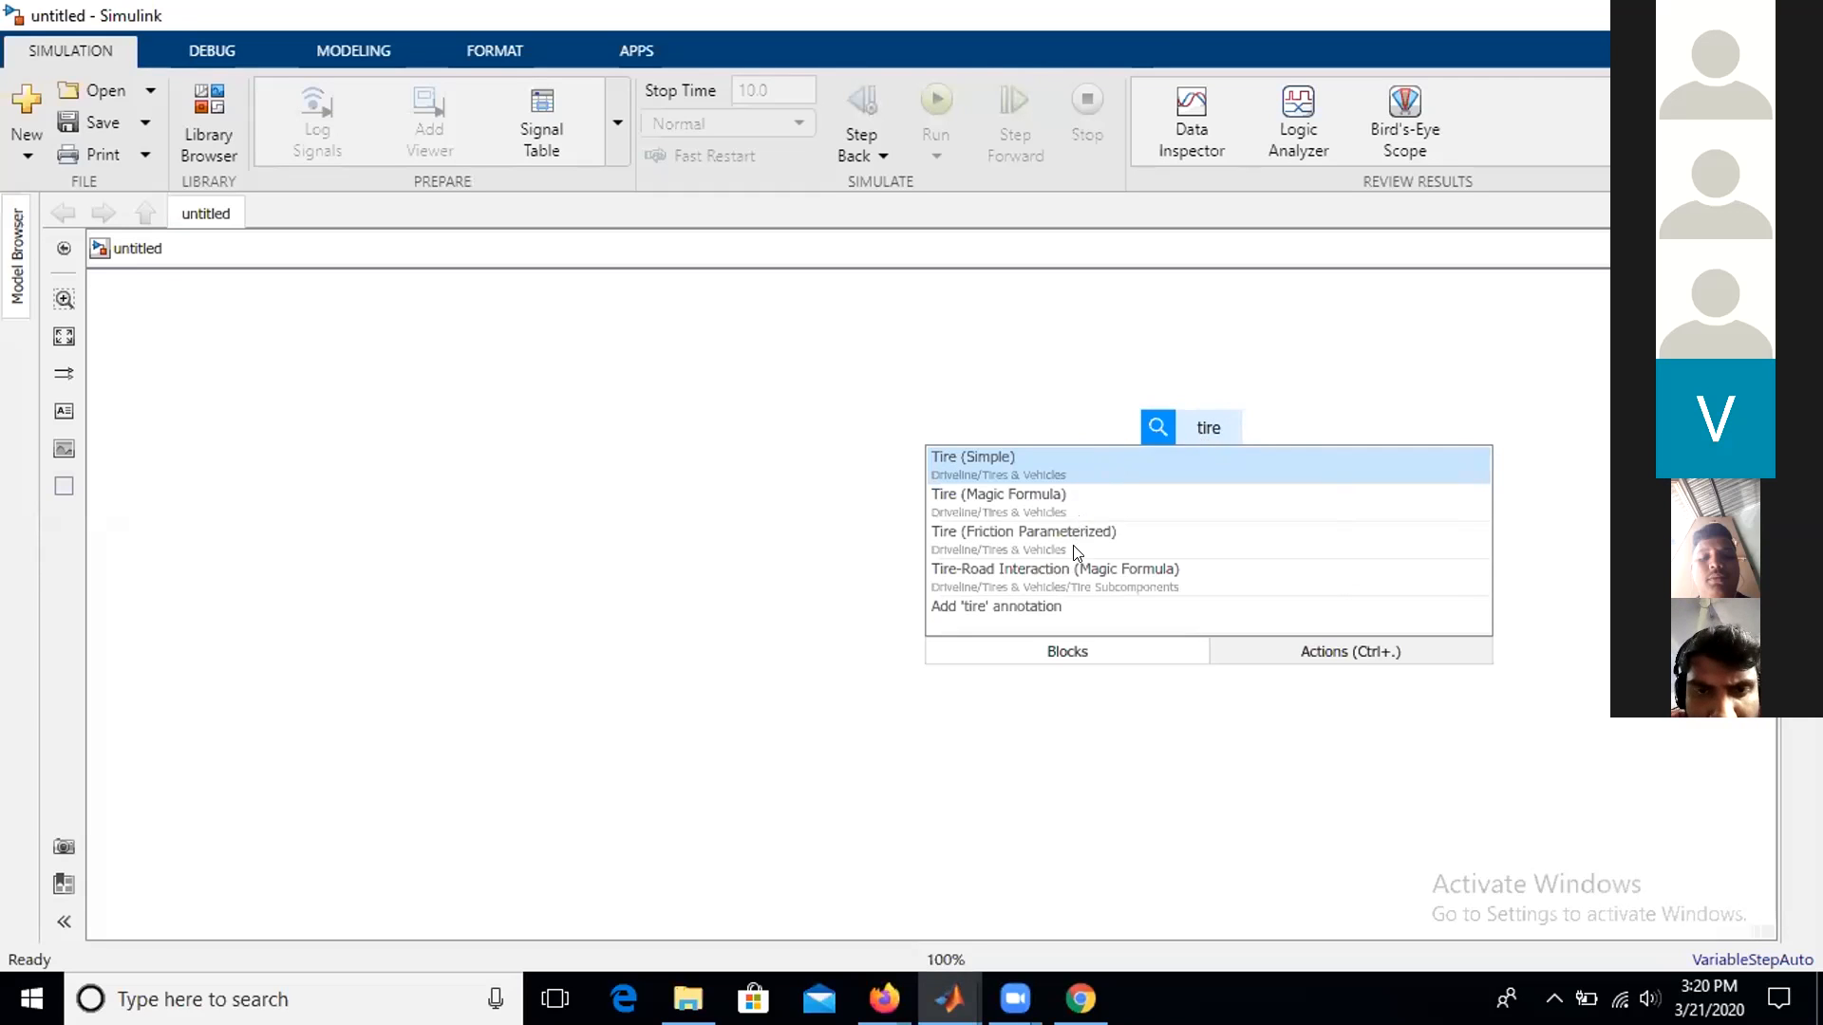
left_click(1059, 495)
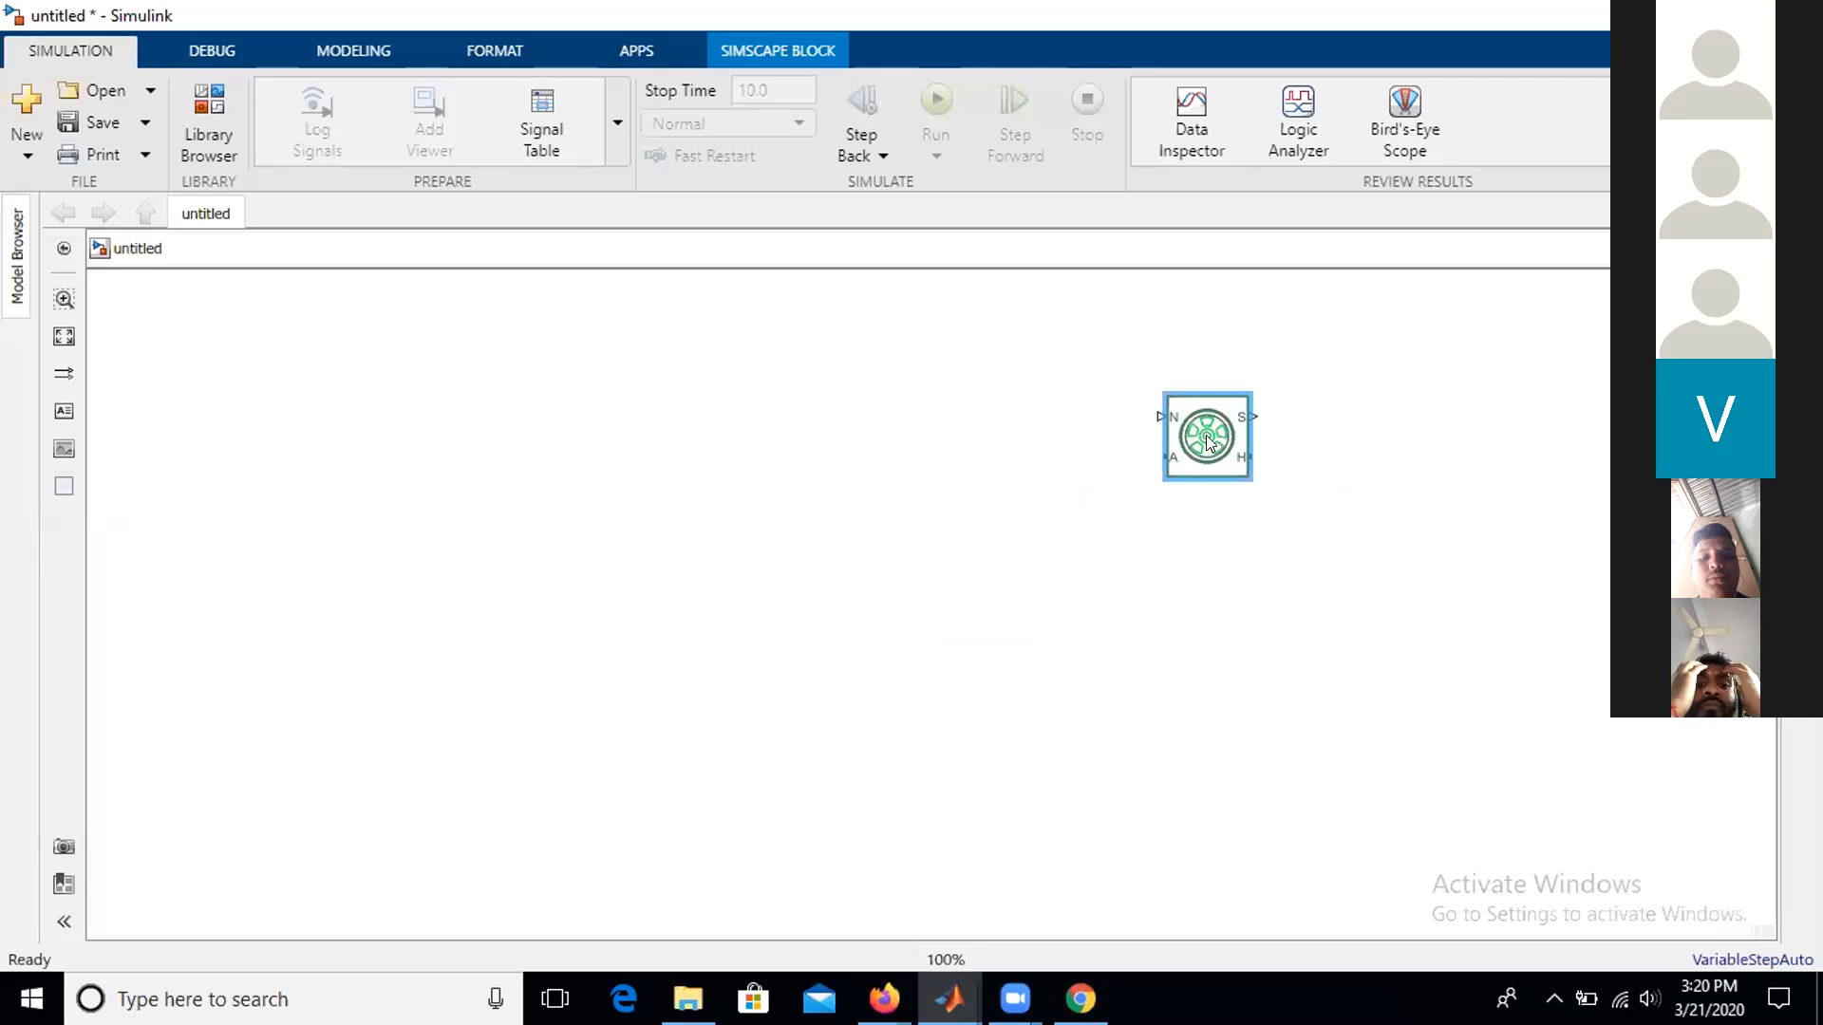
left_click_drag(1245, 432, 1198, 552)
left_click_drag(1120, 614, 999, 625)
scroll(1244, 590, "up", 5)
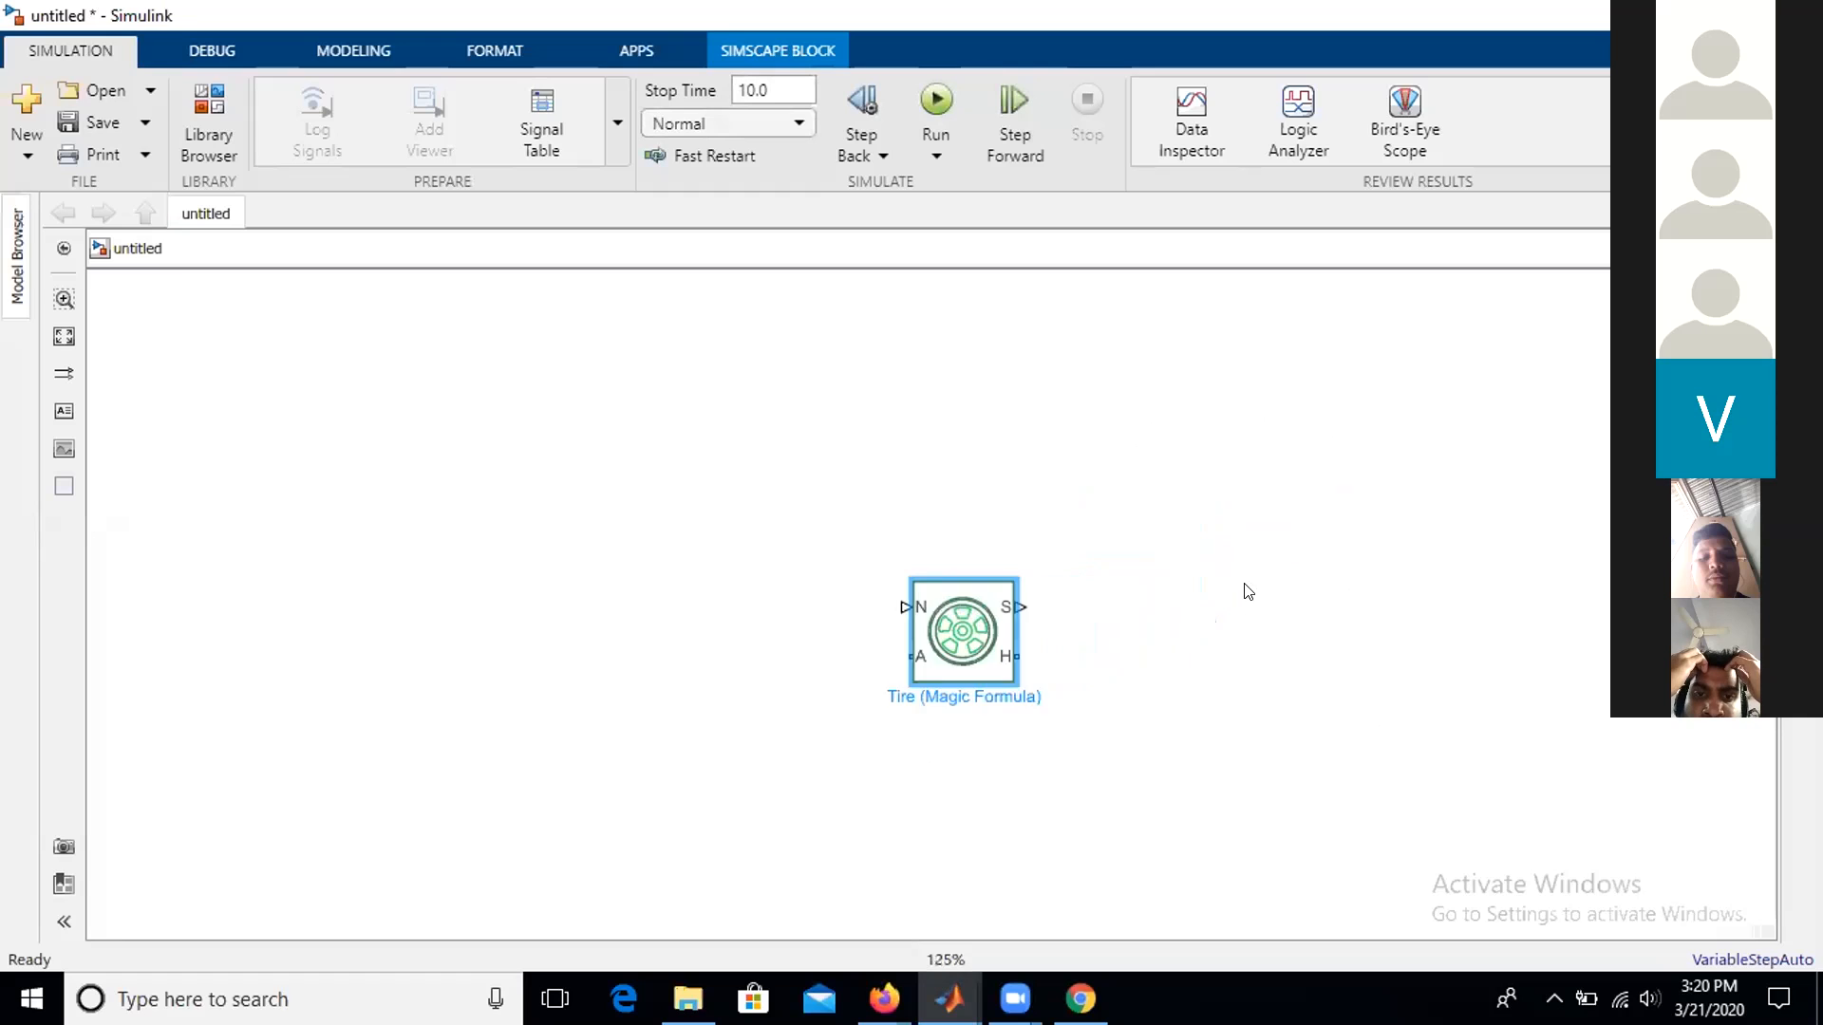
left_click_drag(796, 670, 874, 611)
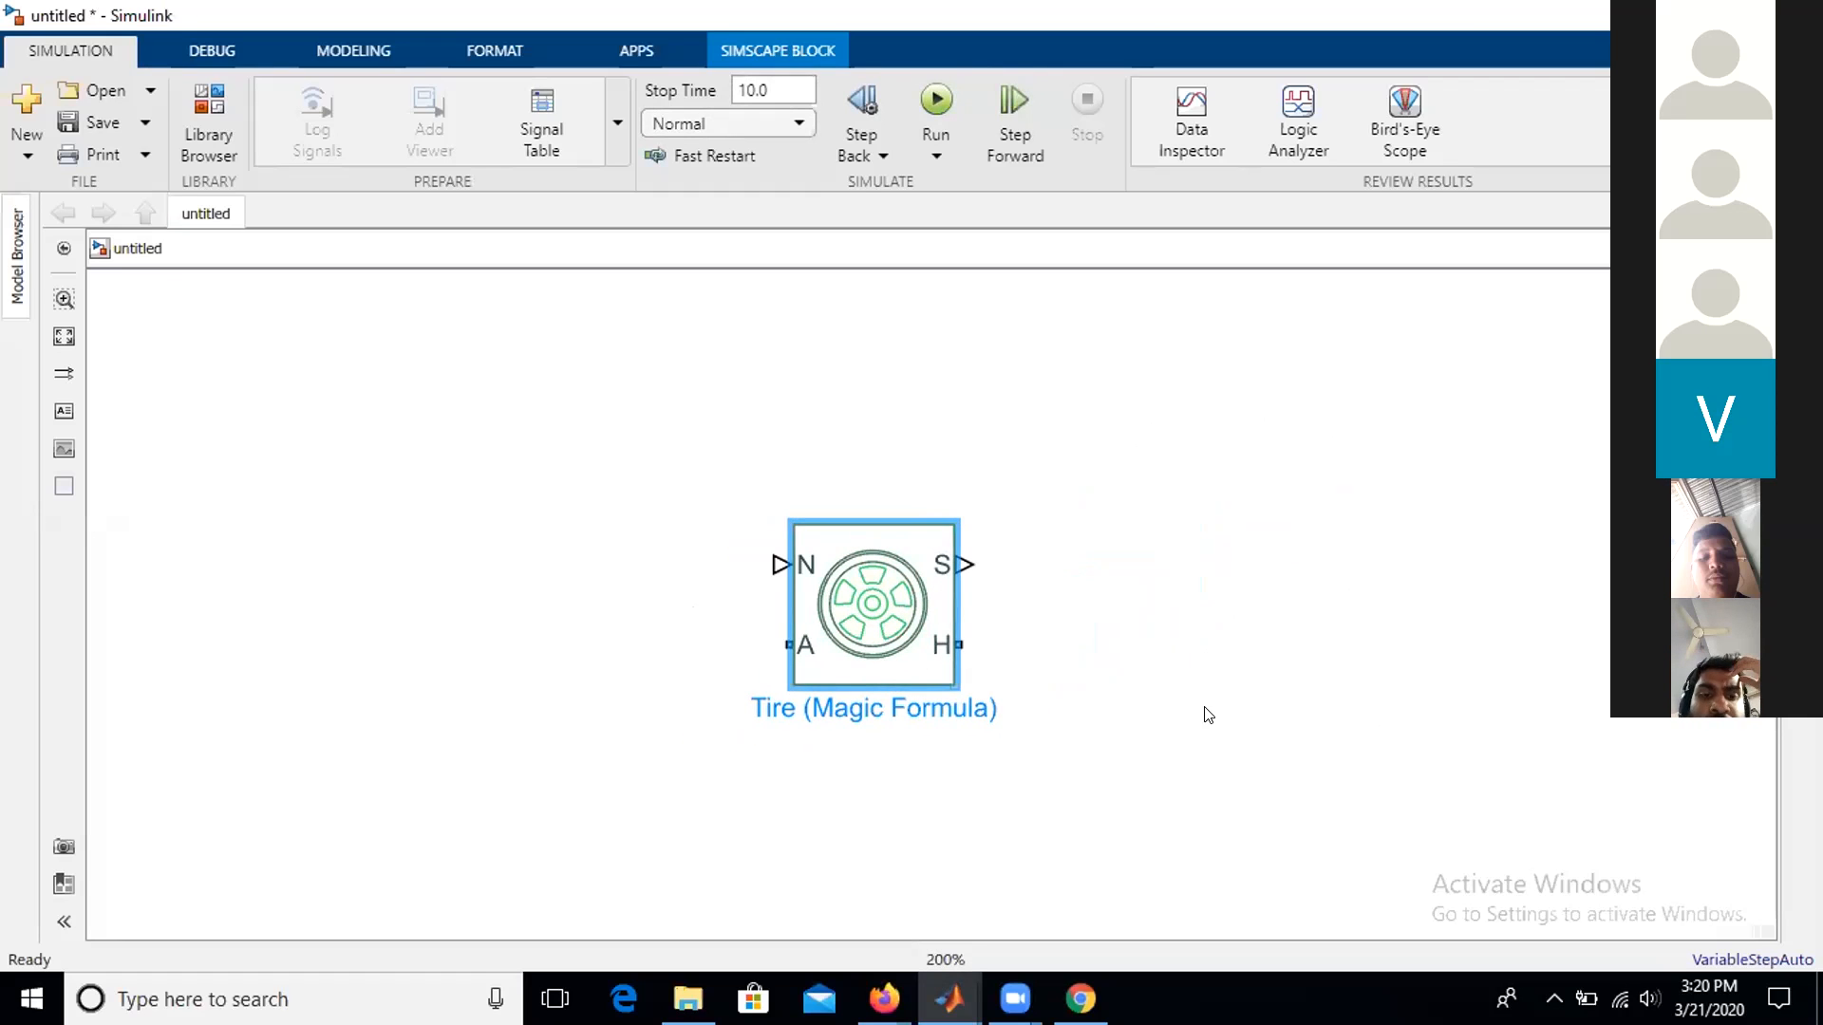
left_click_drag(859, 602, 668, 646)
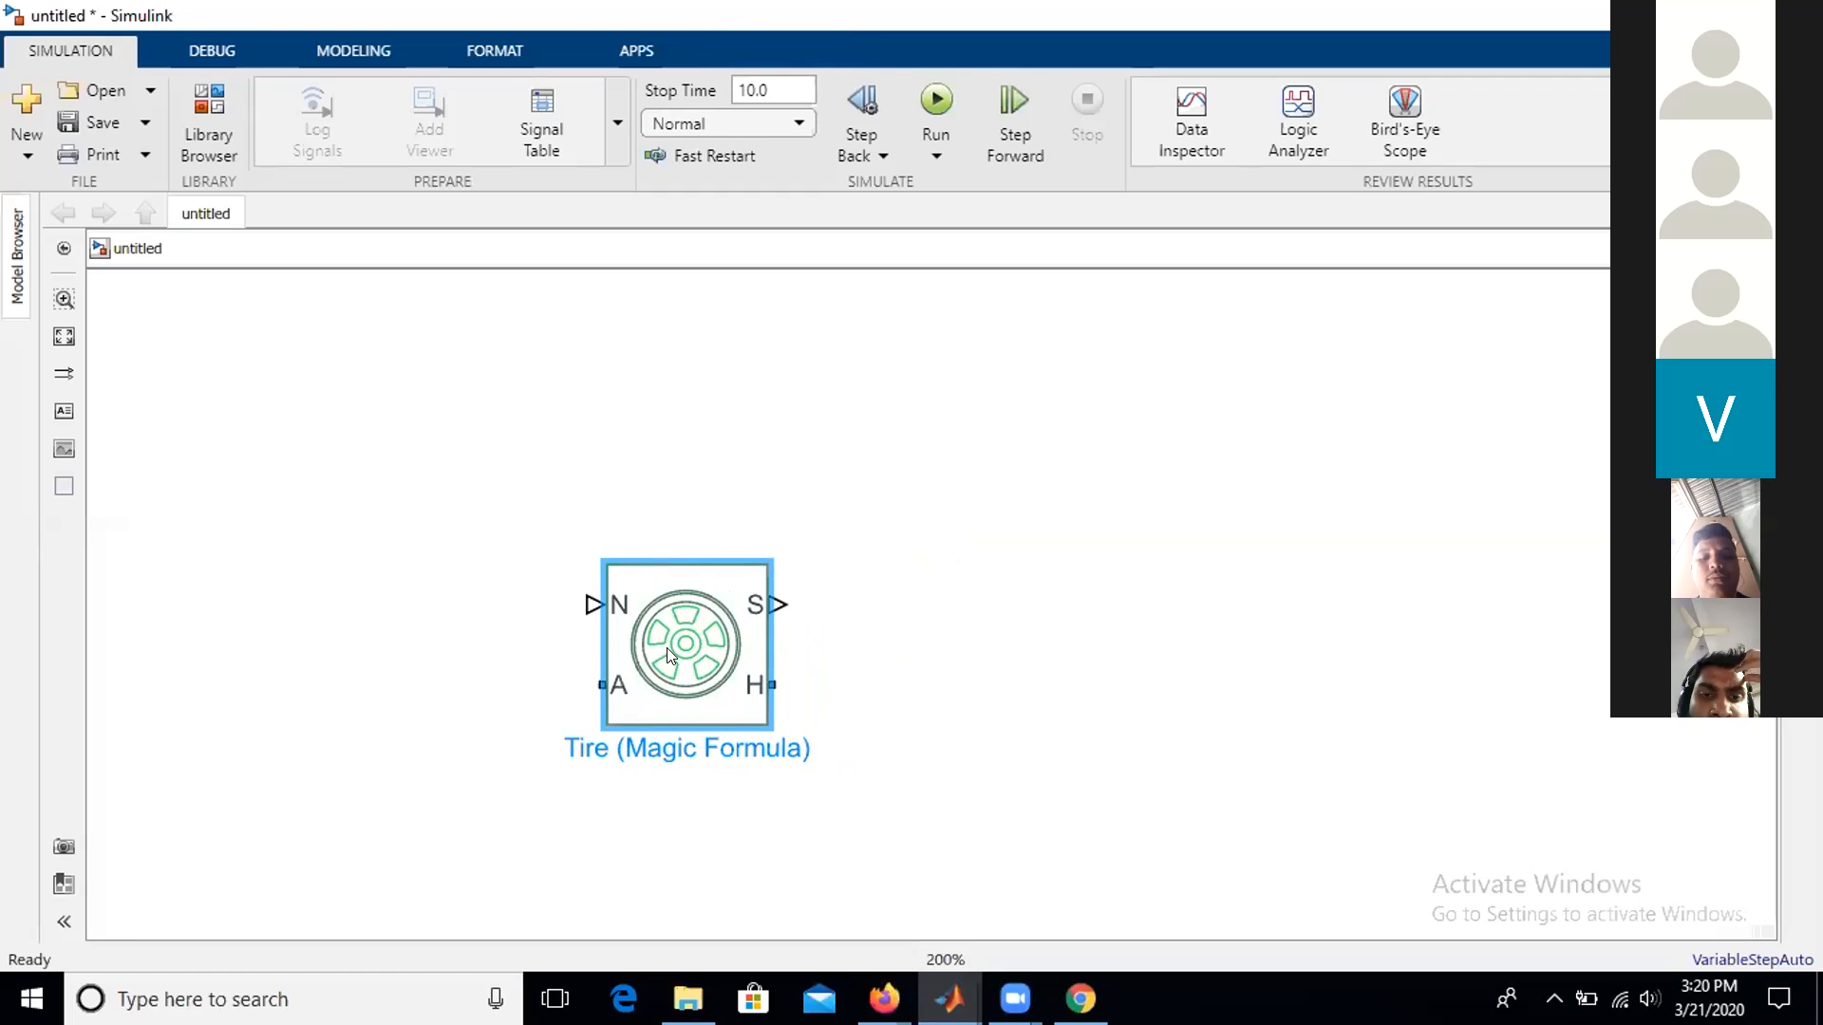
- Duplicate the Tire (Magic Formula) block three times to form a two-by-two arrangement of four tires
left_click_drag(689, 643, 1134, 643)
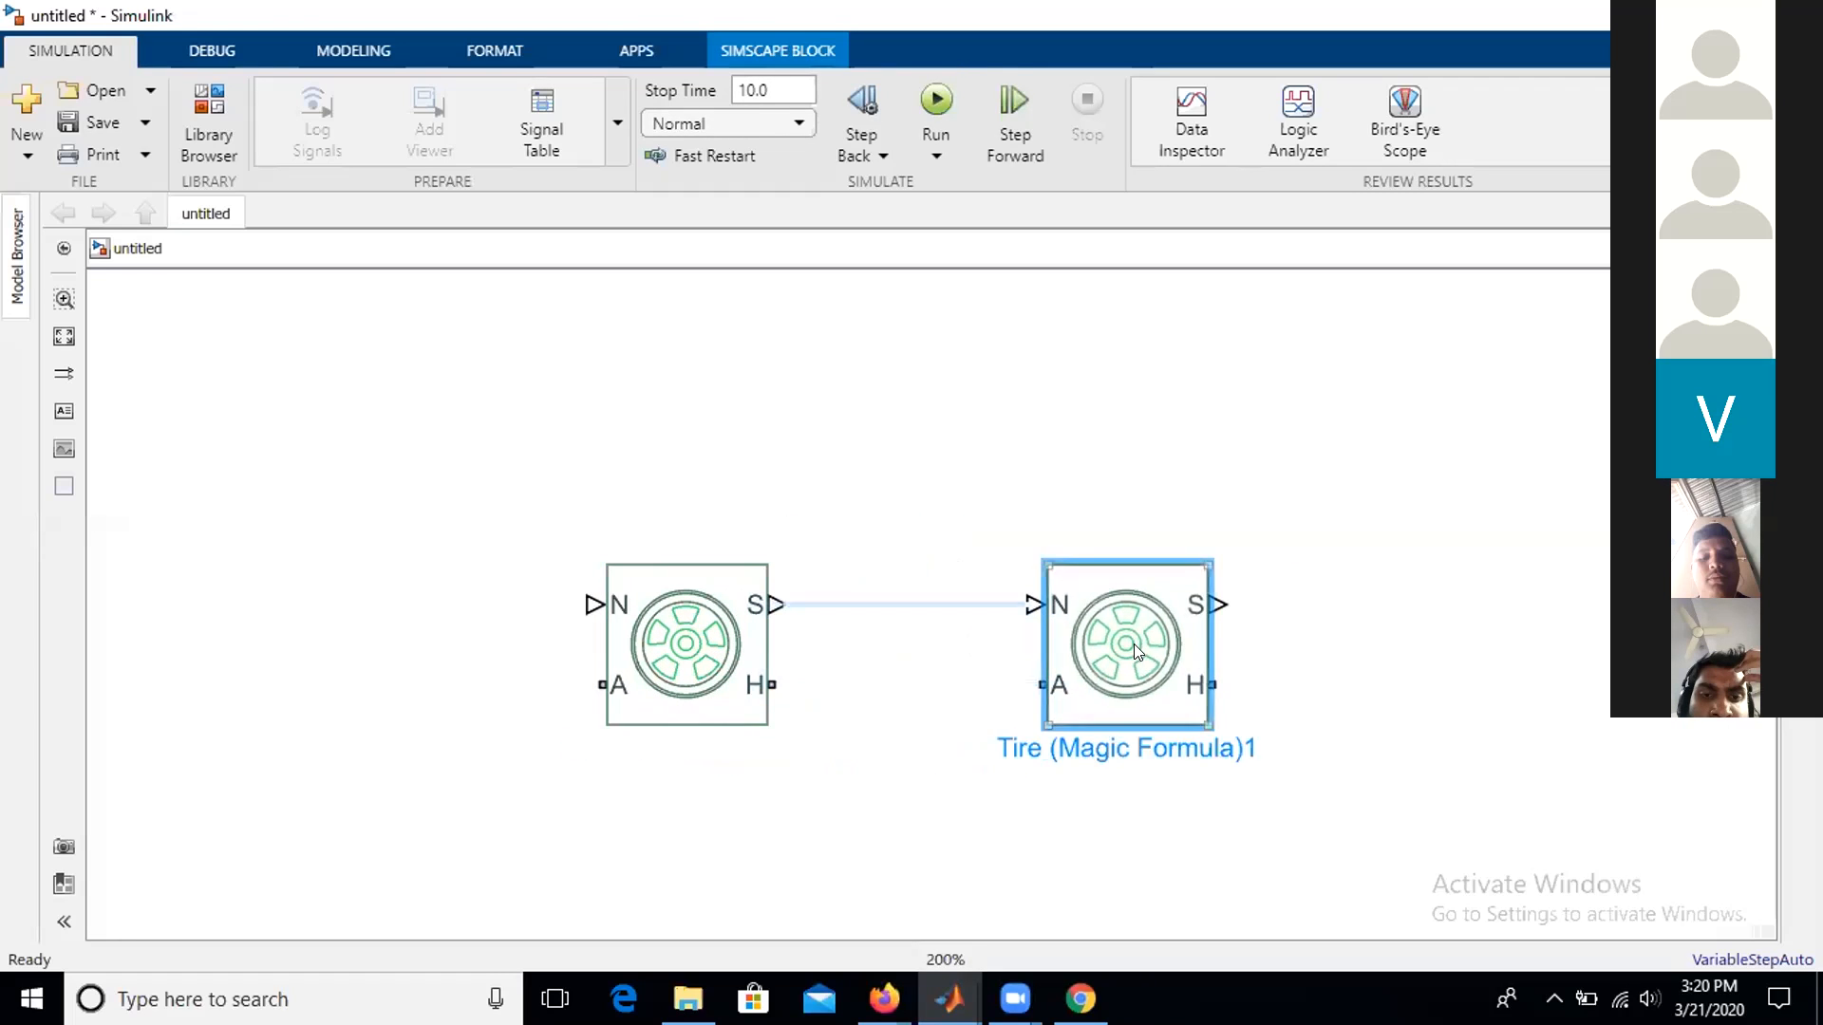
left_click(629, 680)
left_click_drag(627, 628, 644, 372)
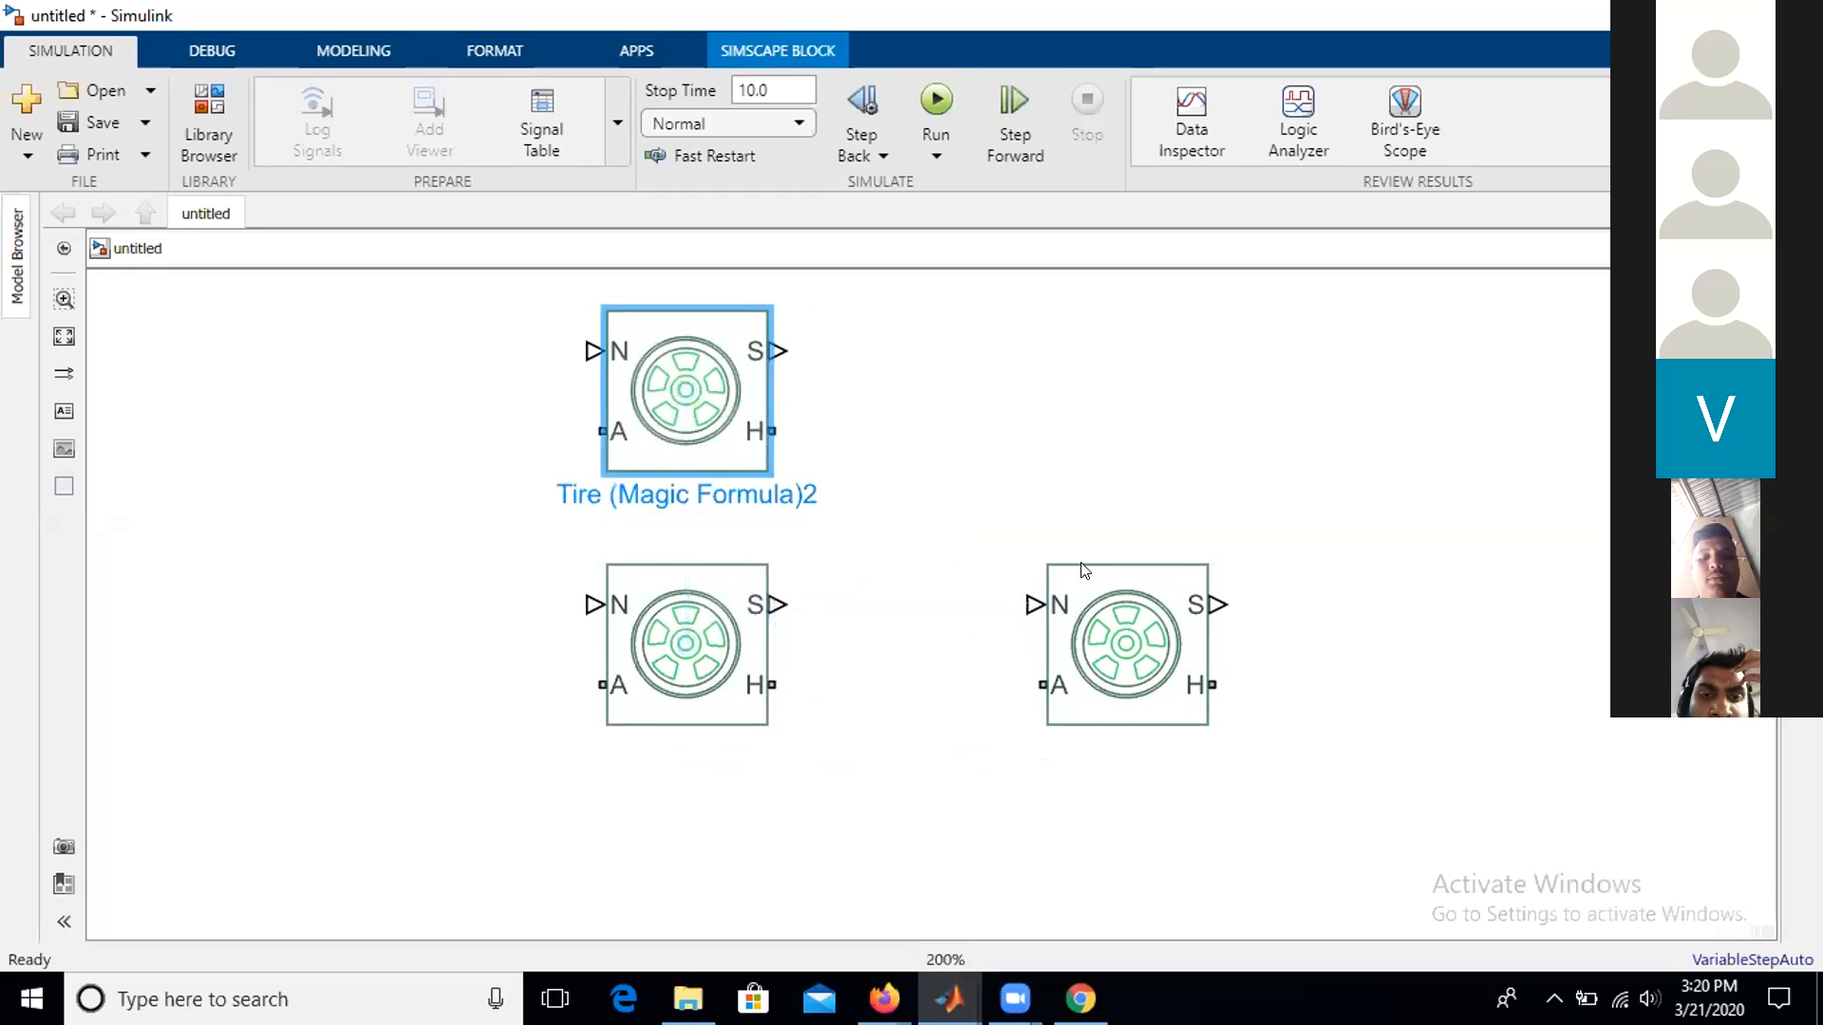
left_click_drag(1132, 608, 1133, 385)
left_click(1416, 481)
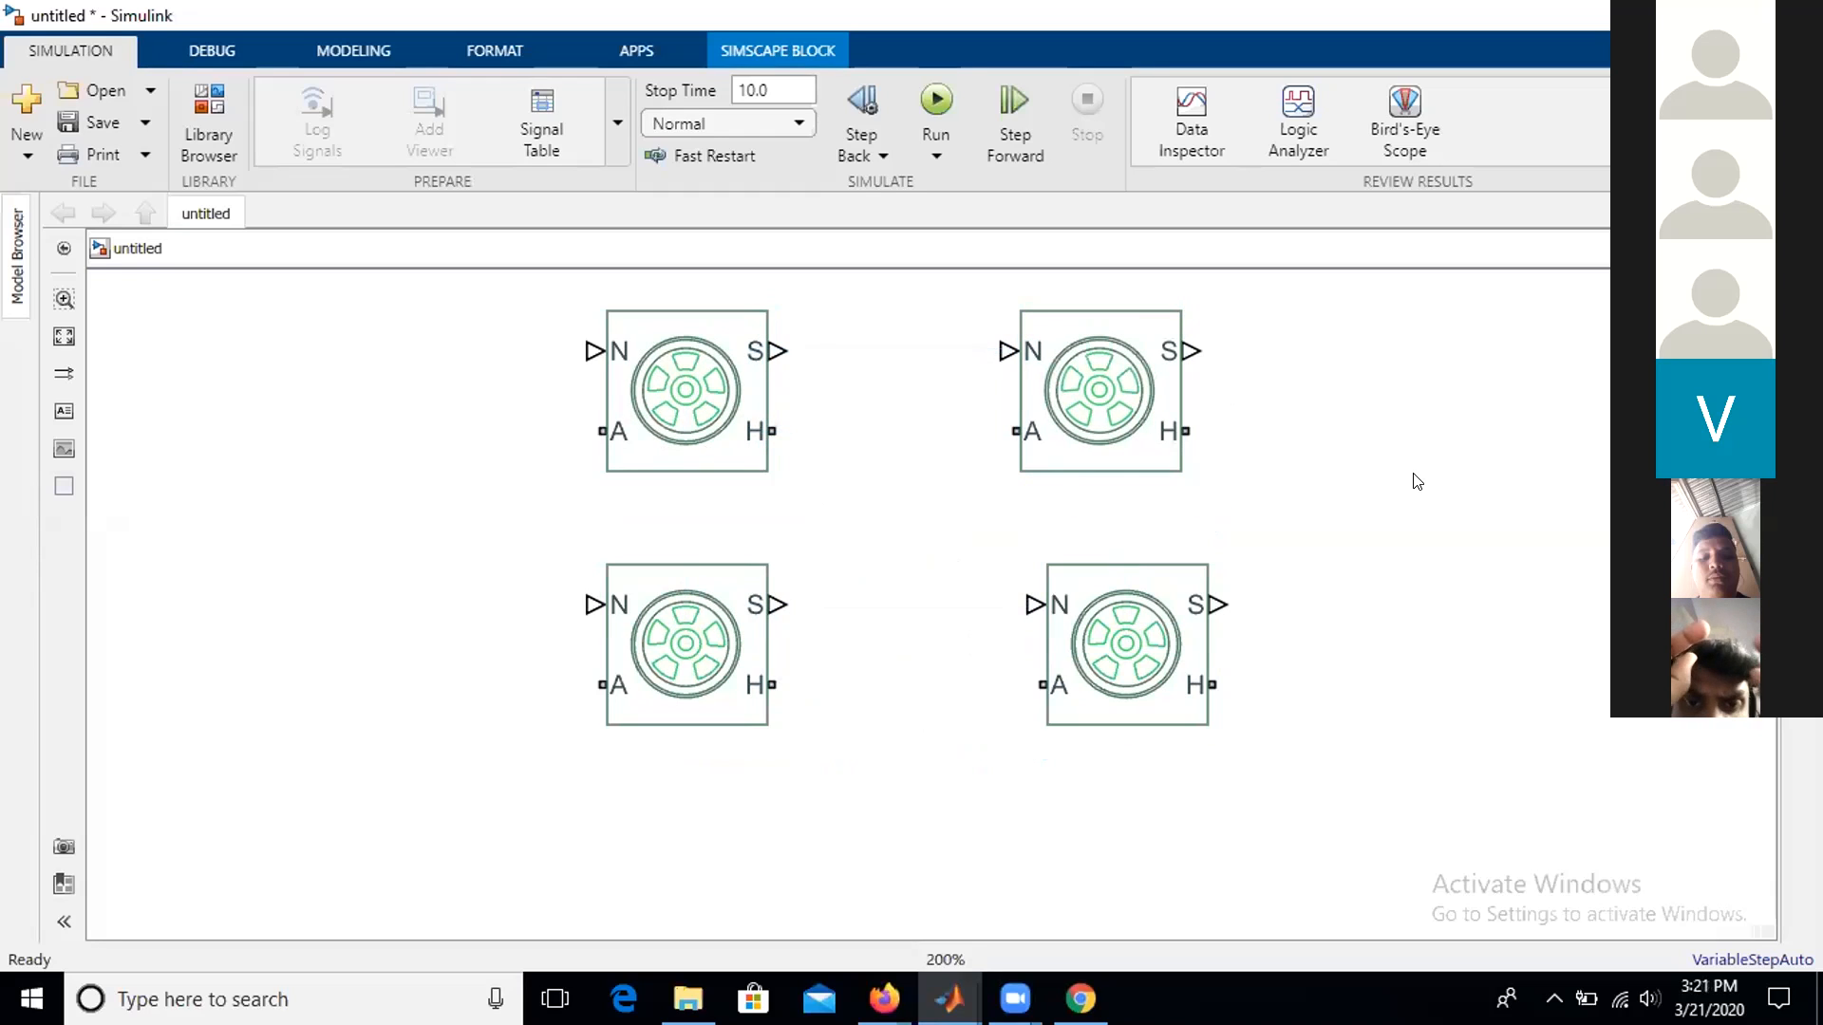
- Align the upper-right tire block vertically above the lower-right tire block
left_click(741, 438)
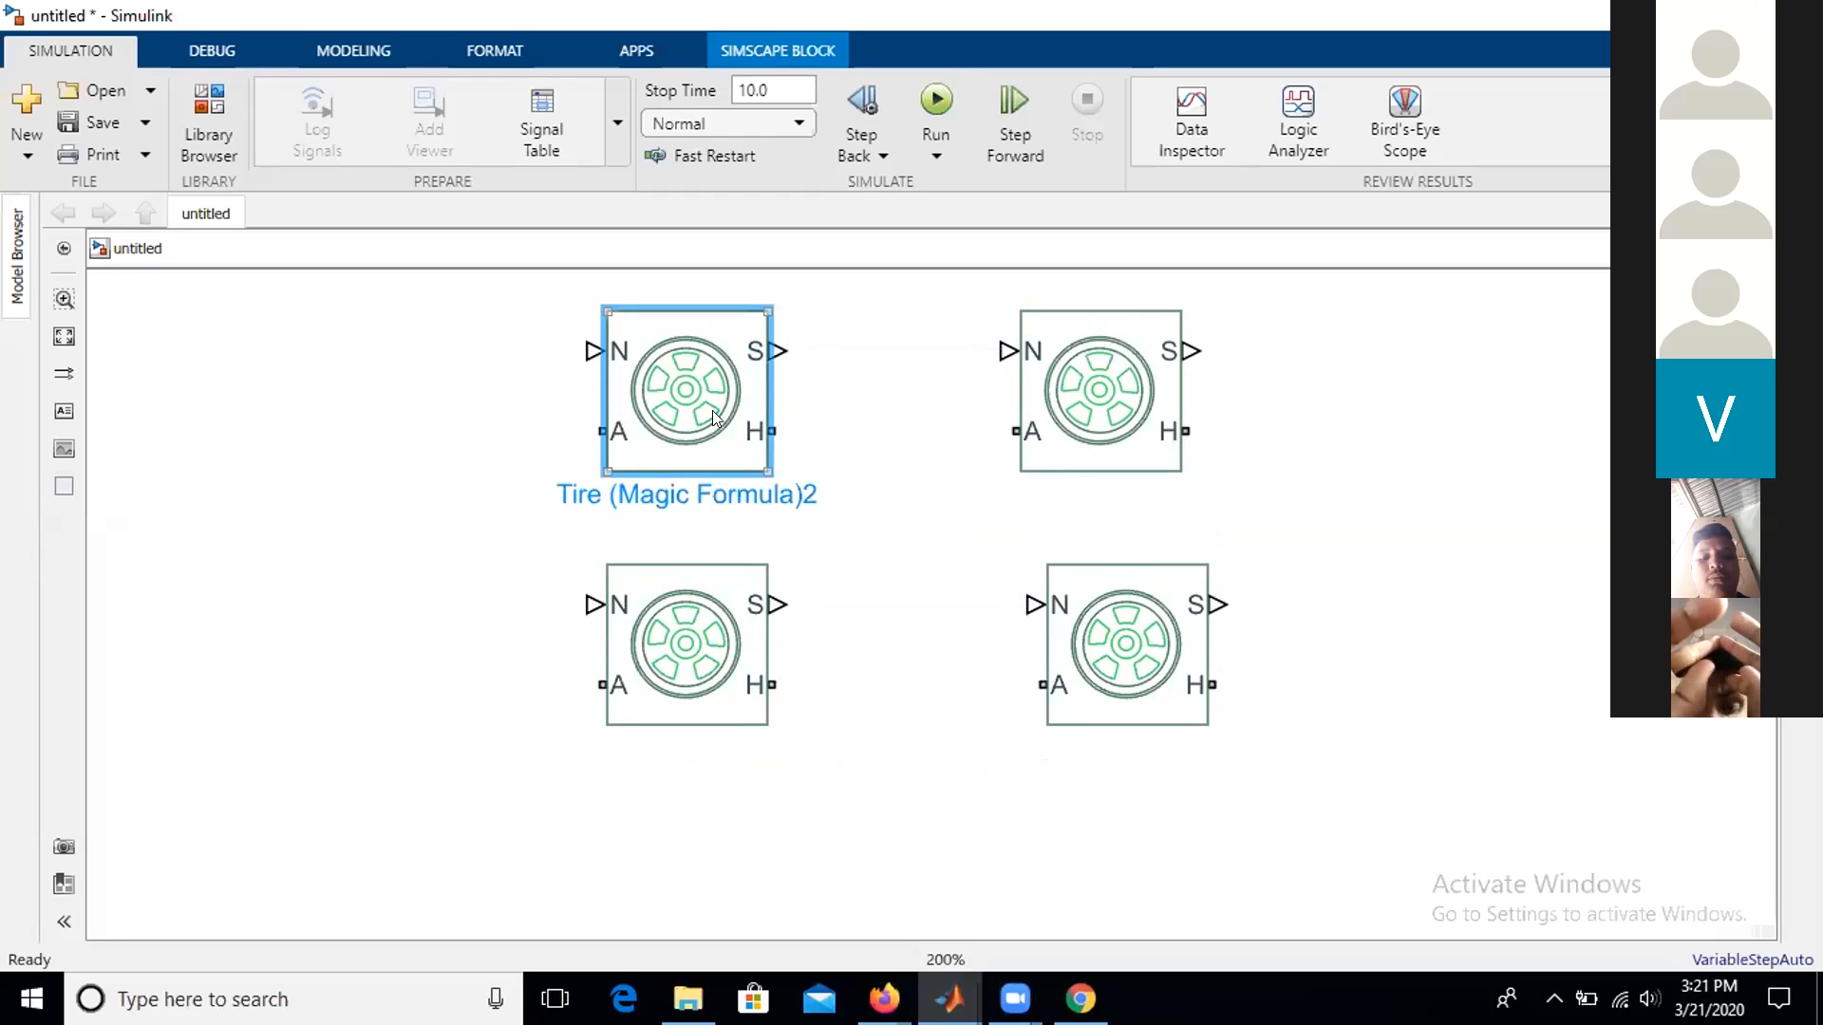
left_click(1351, 480)
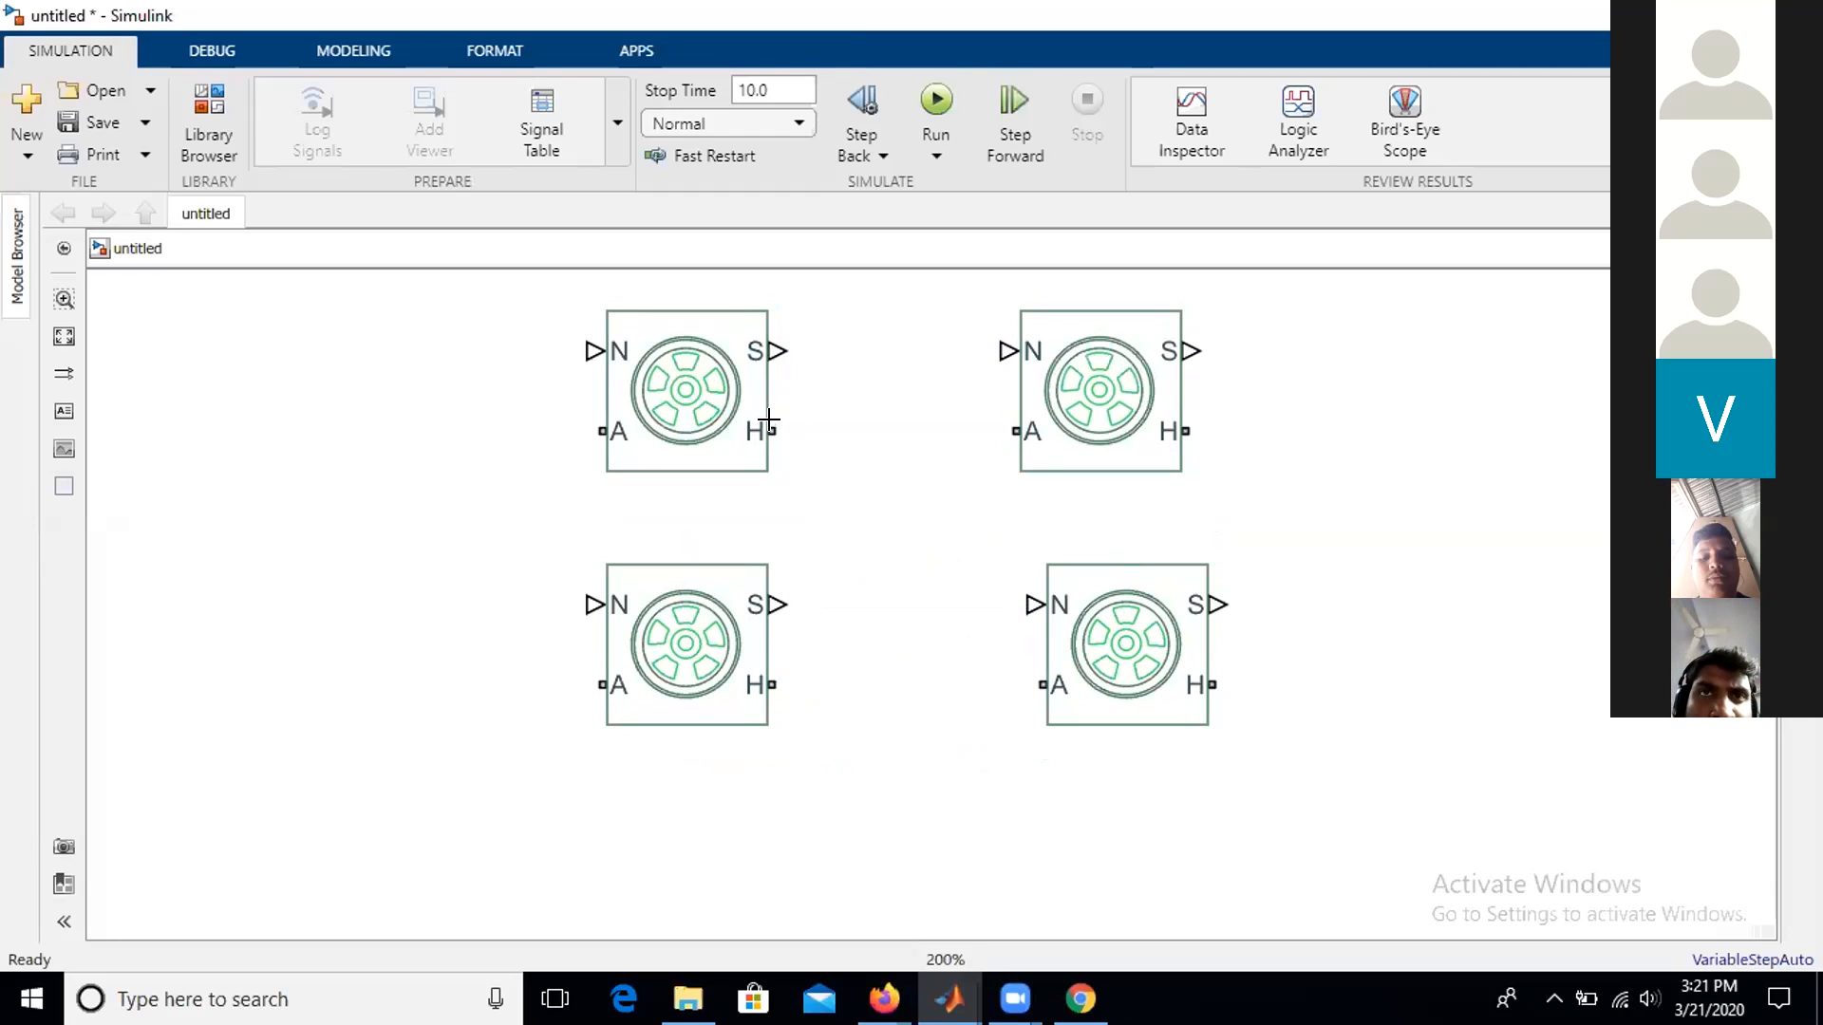
left_click_drag(782, 339, 1152, 379)
left_click(1440, 438)
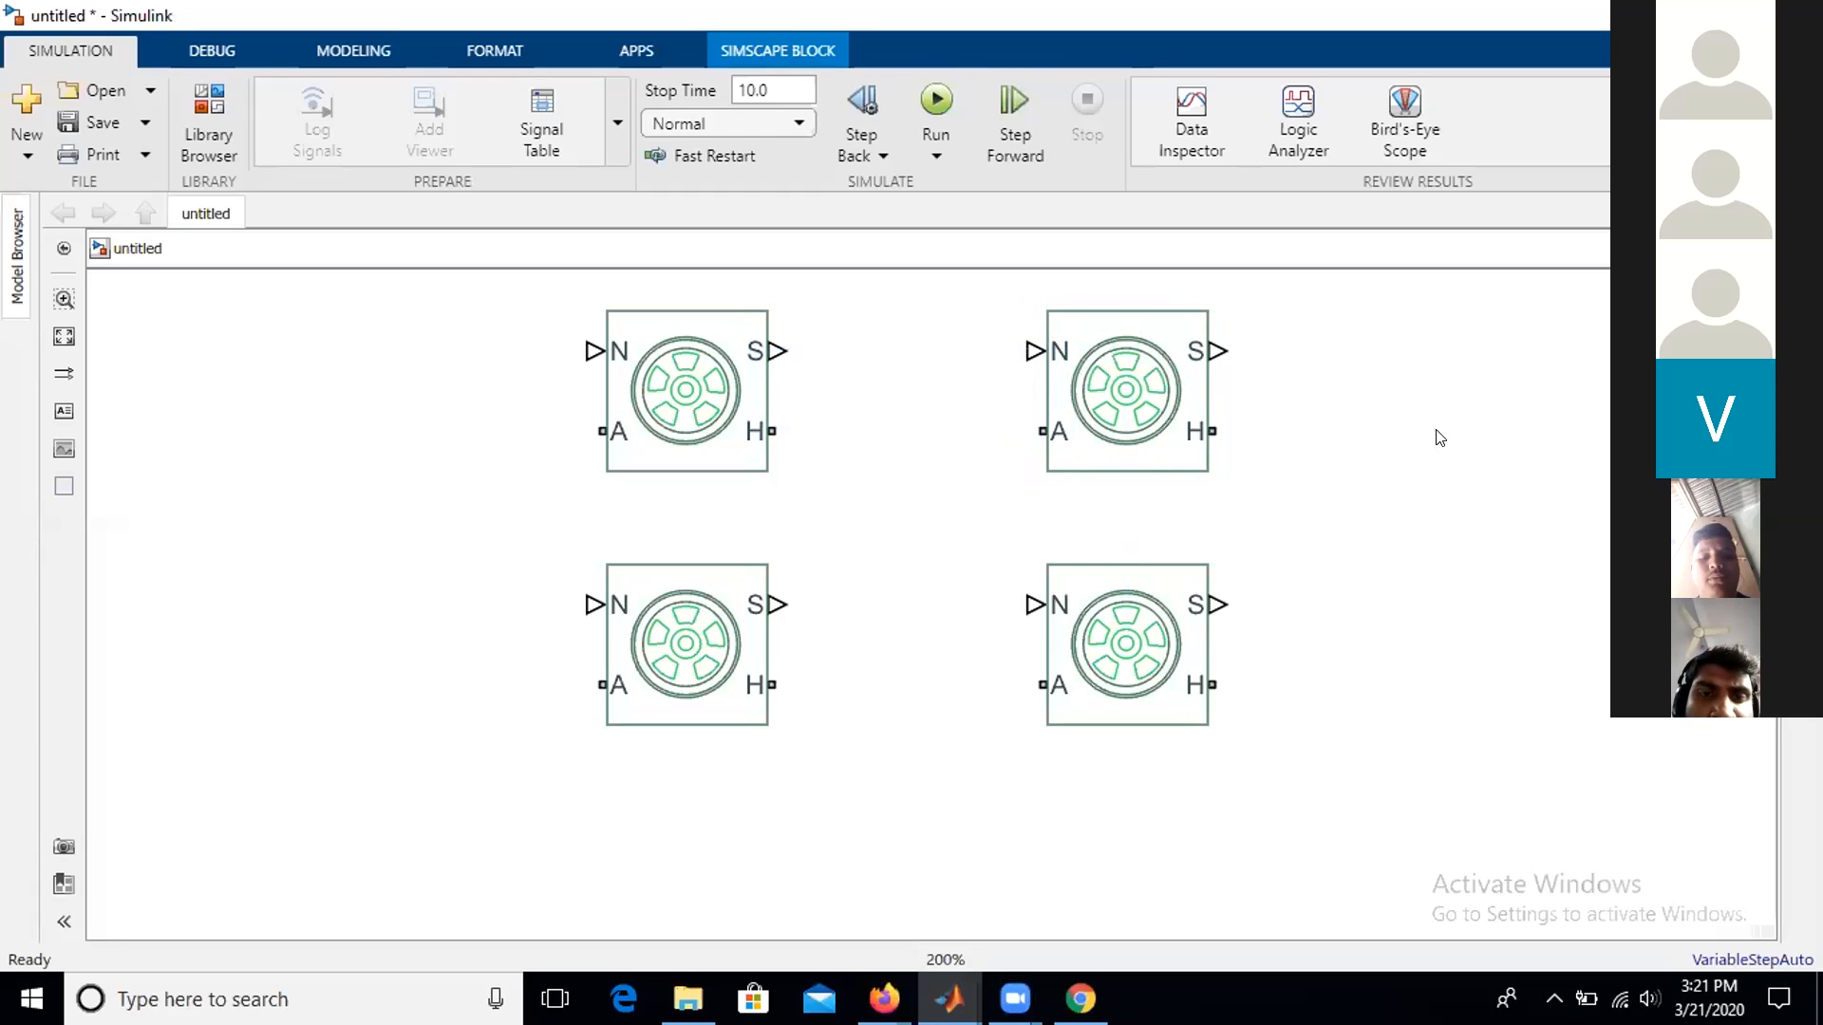
- Review the upper-right tire block's main, geometry, dynamics, rolling resistance and advanced parameters, leaving the settings as they are
left_click(1118, 357)
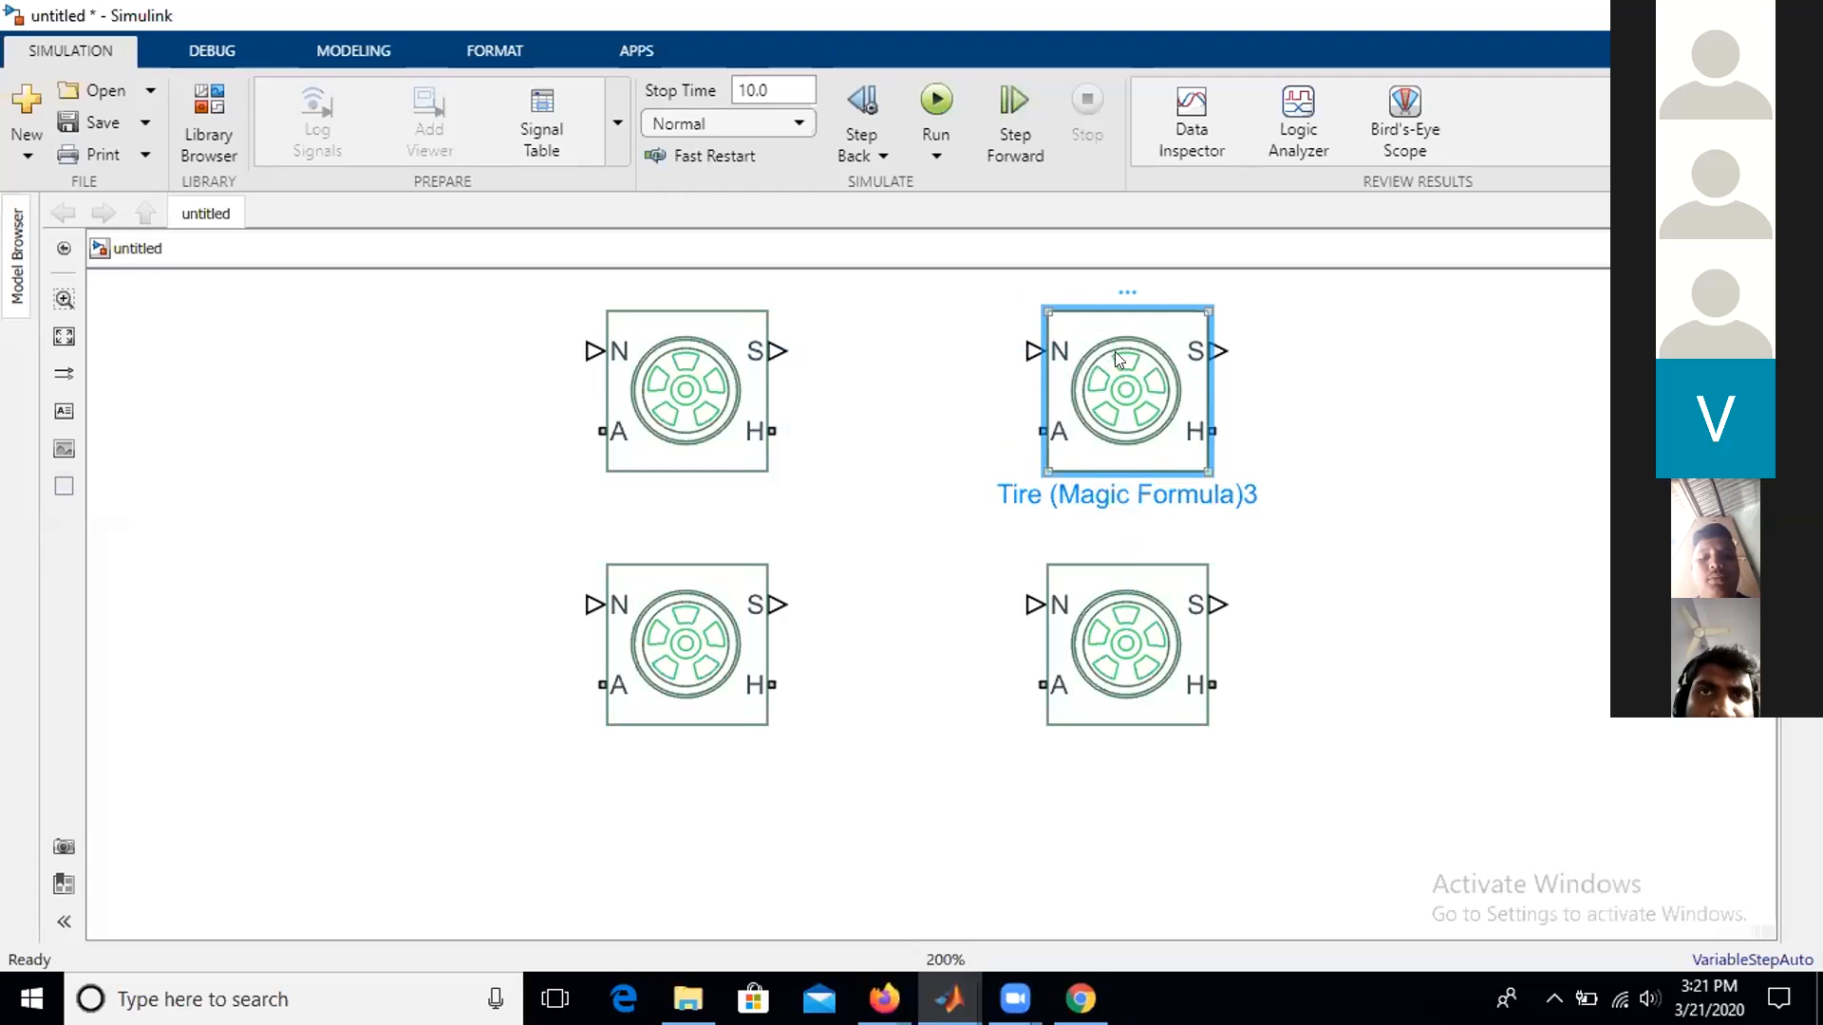
double_click(1115, 352)
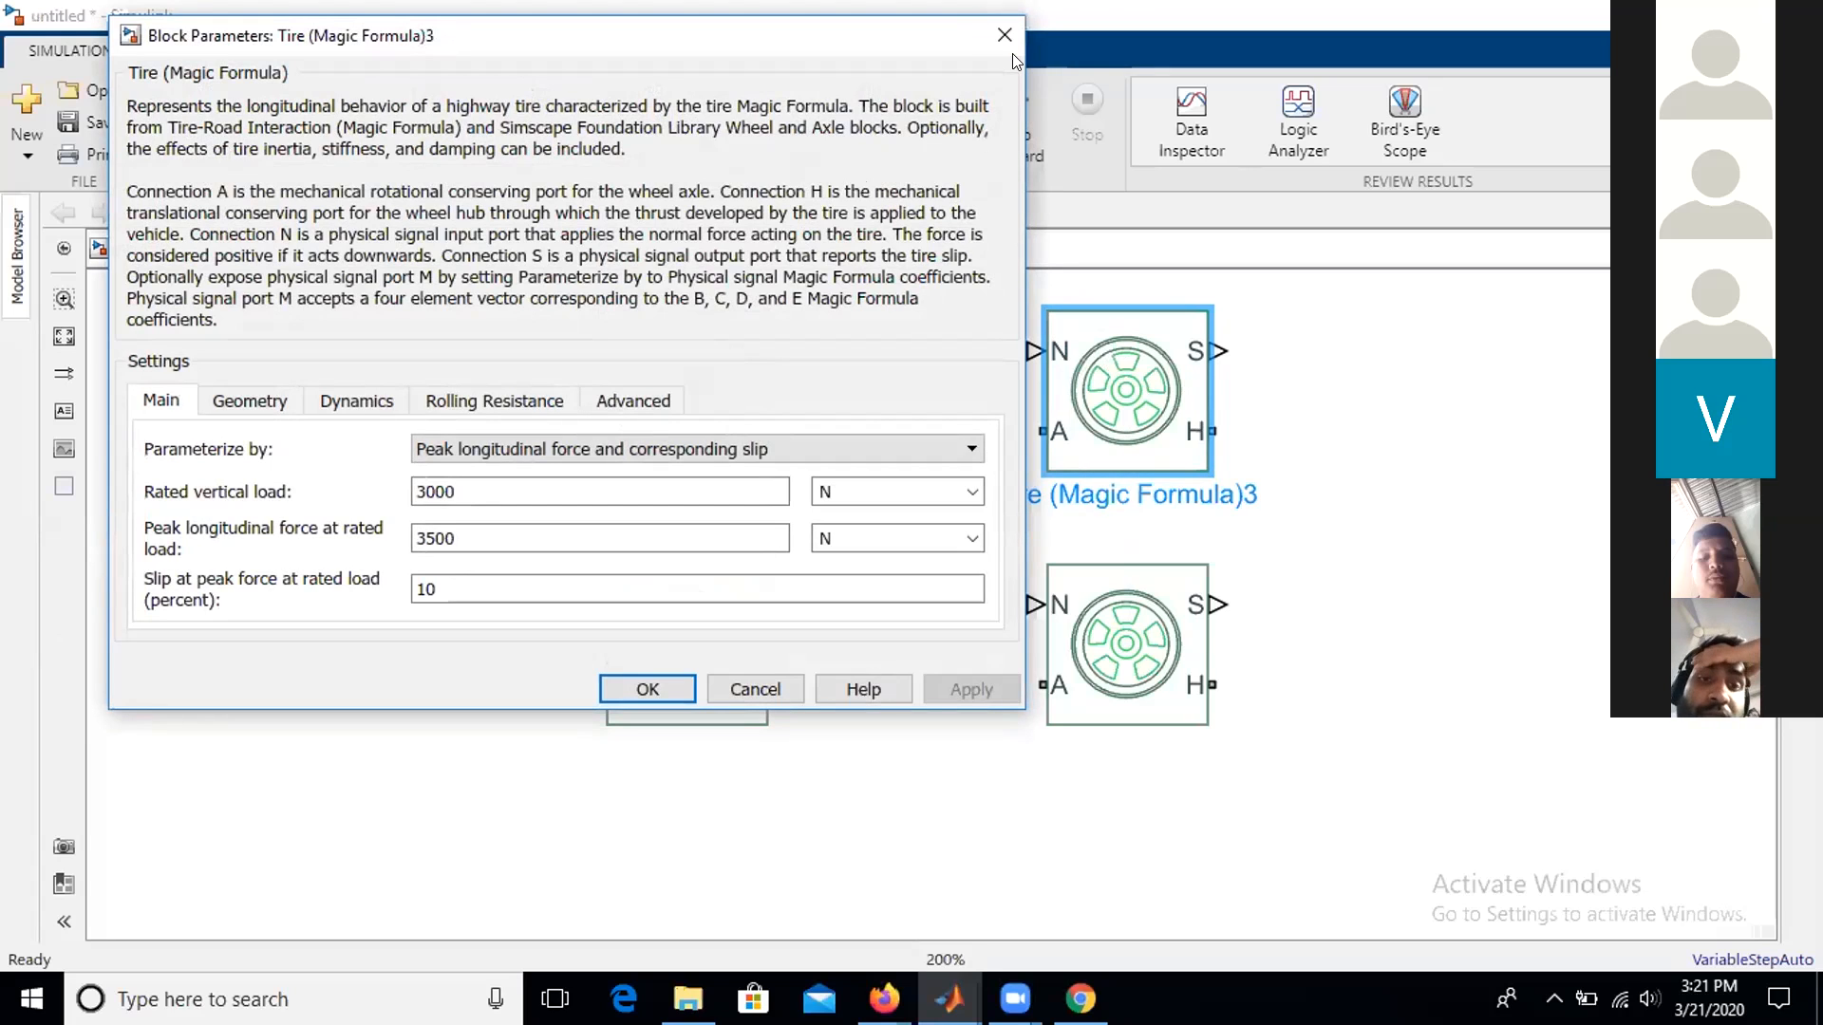
left_click_drag(778, 36, 1215, 187)
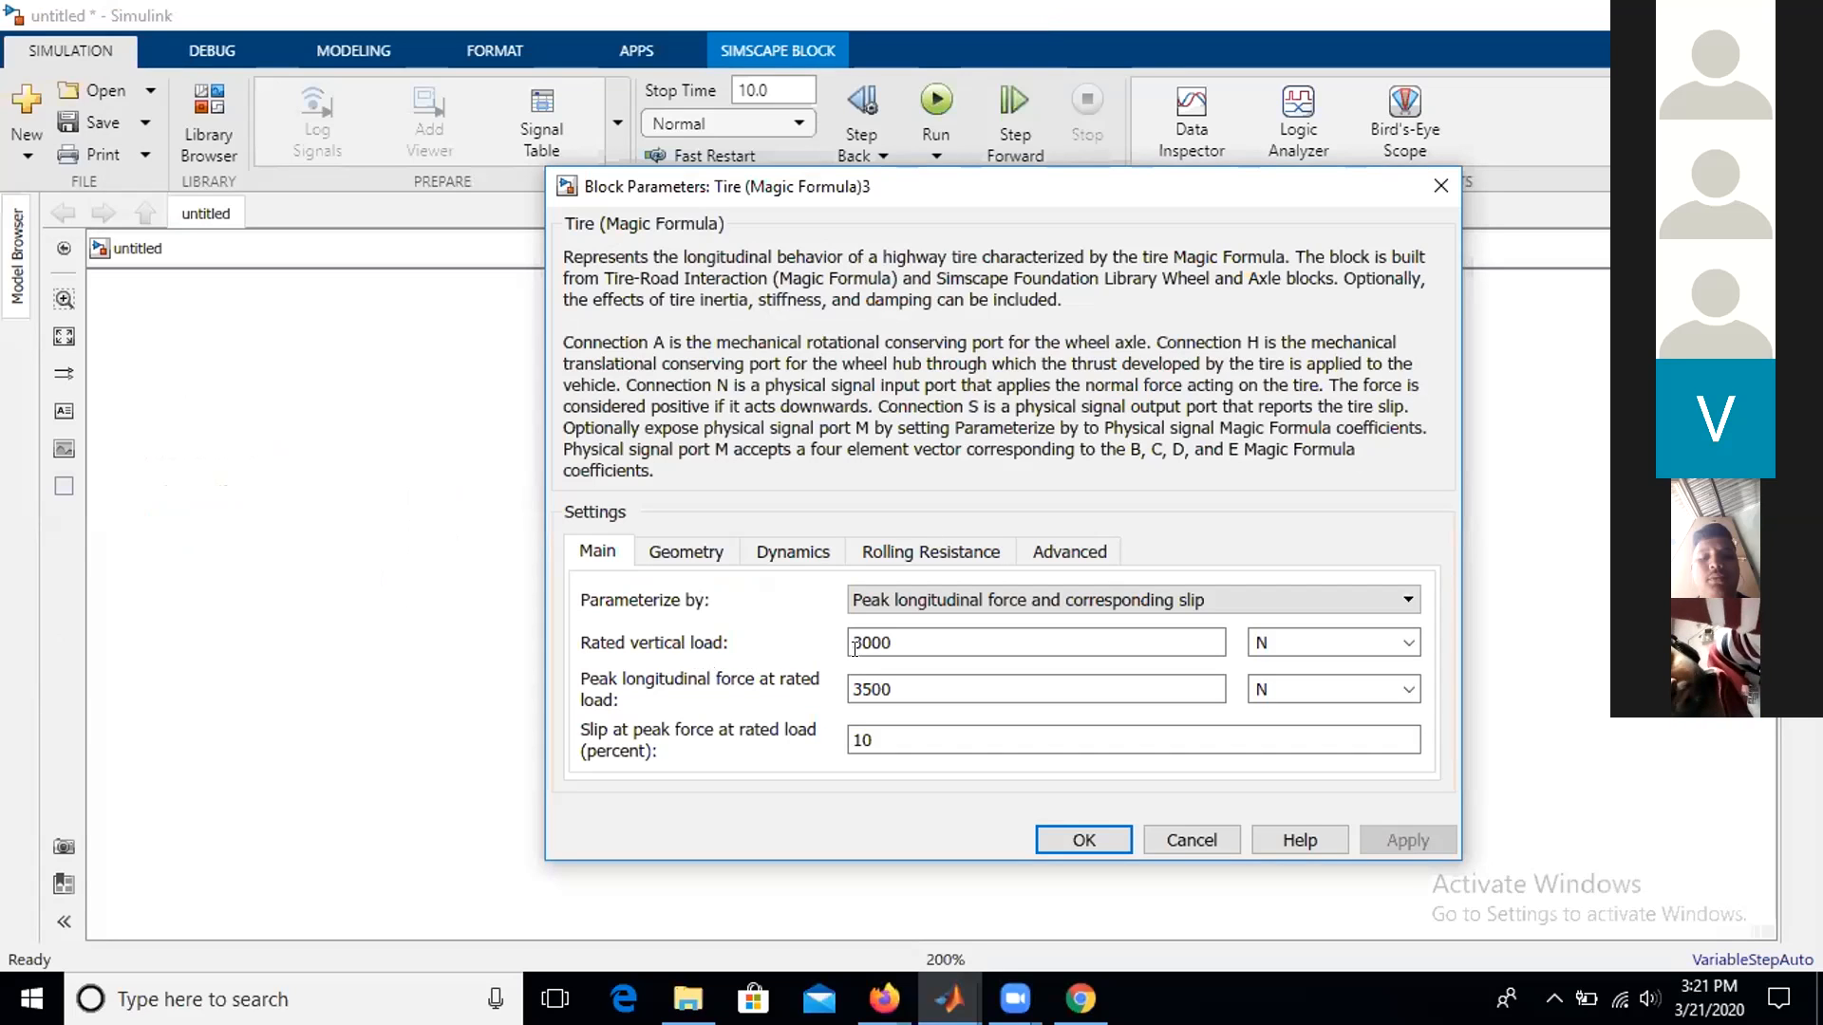
left_click(717, 554)
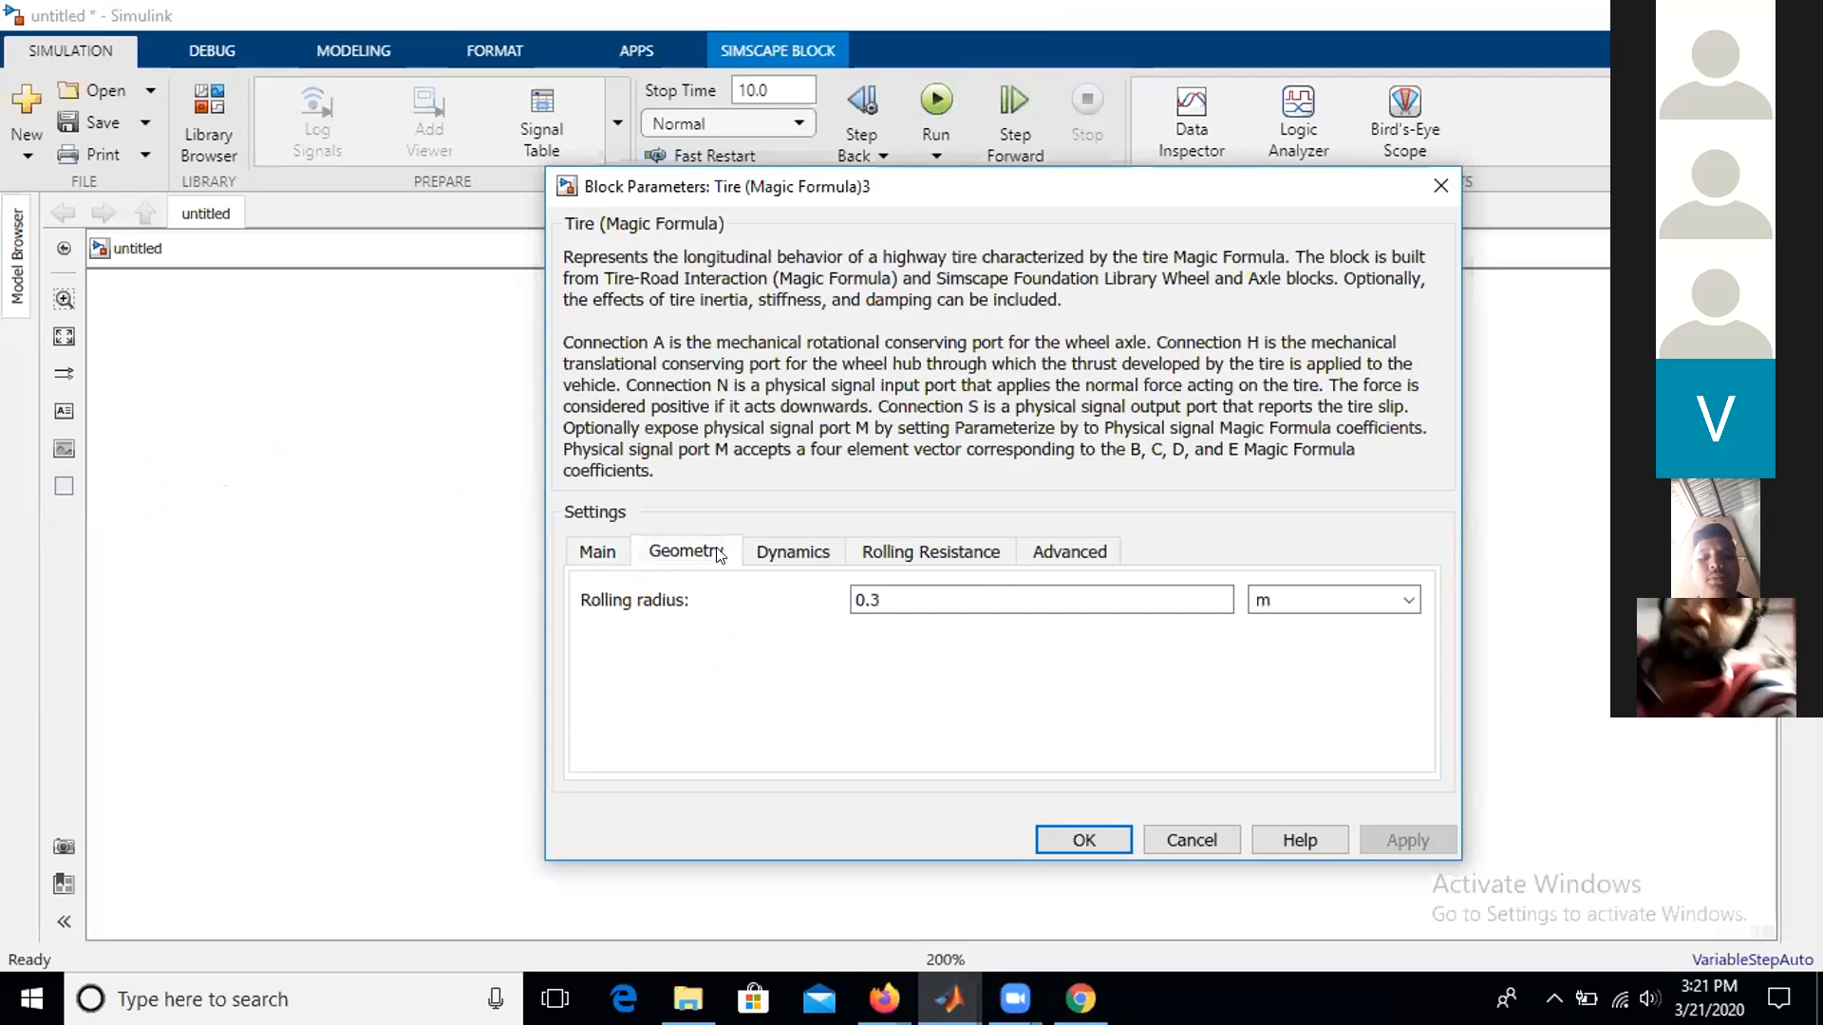
left_click(774, 554)
left_click(935, 552)
left_click(1078, 552)
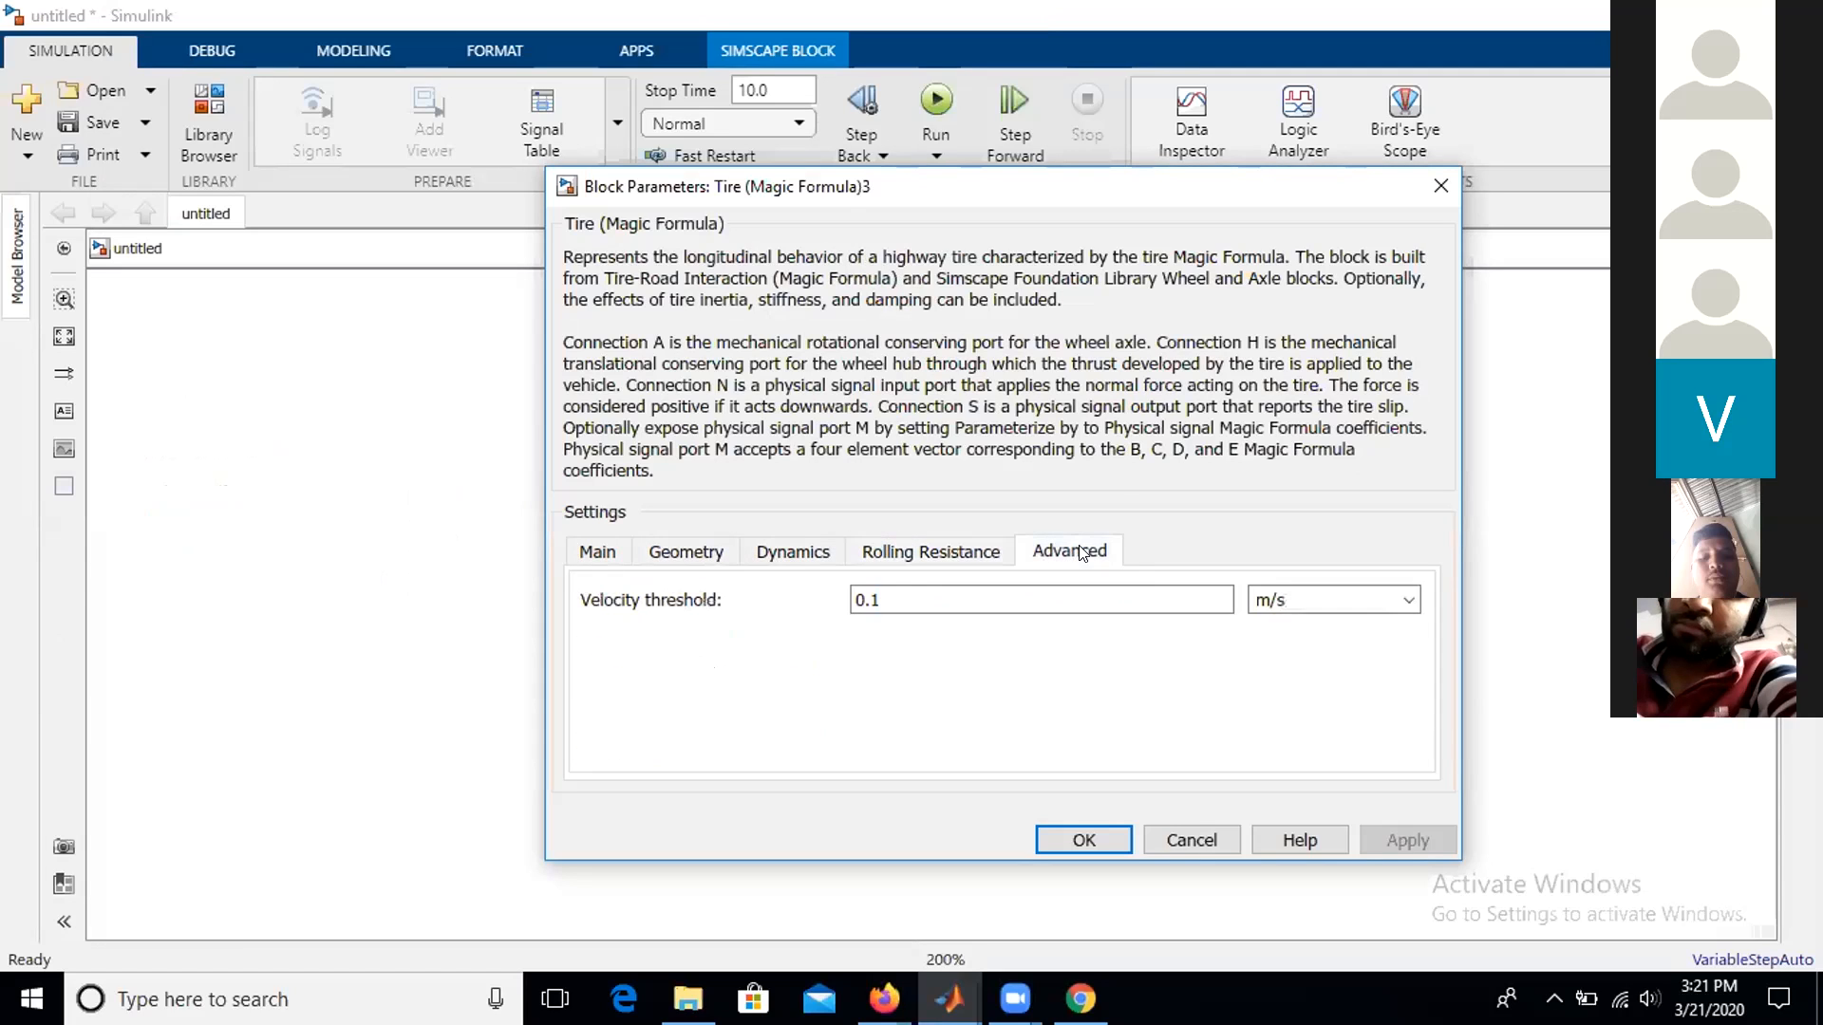
left_click(598, 553)
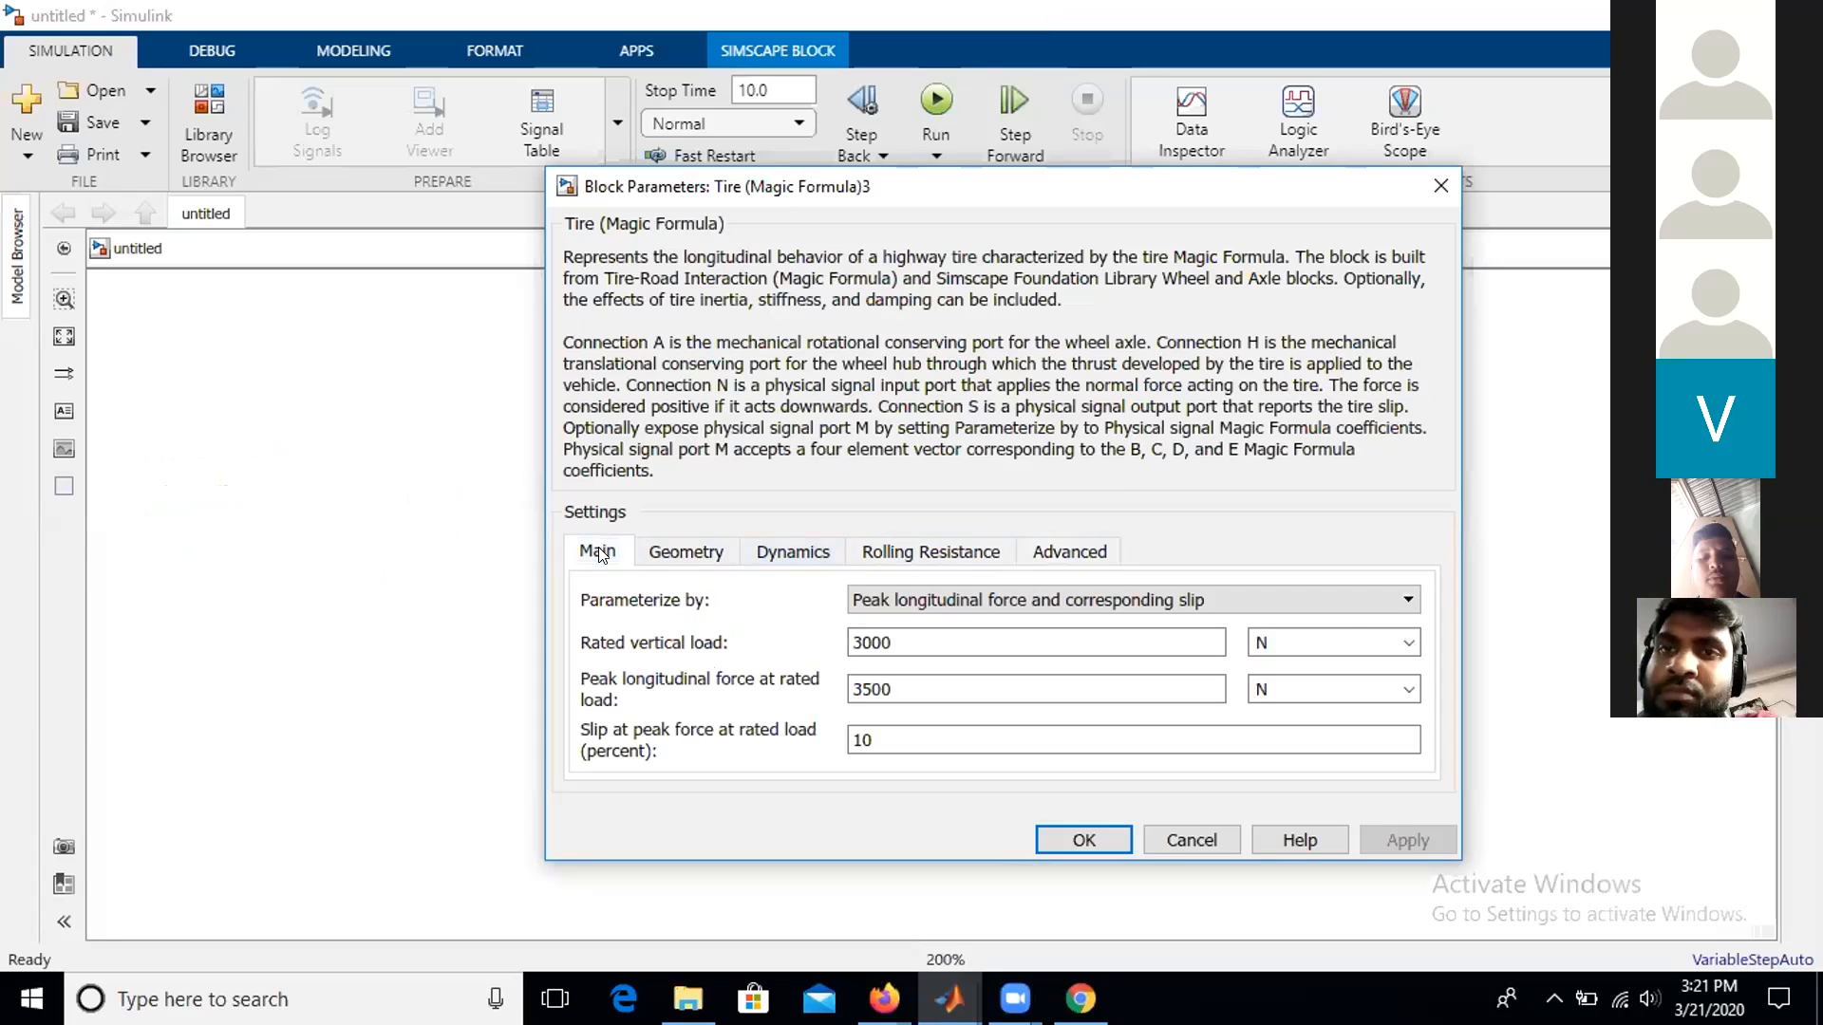
left_click(1198, 841)
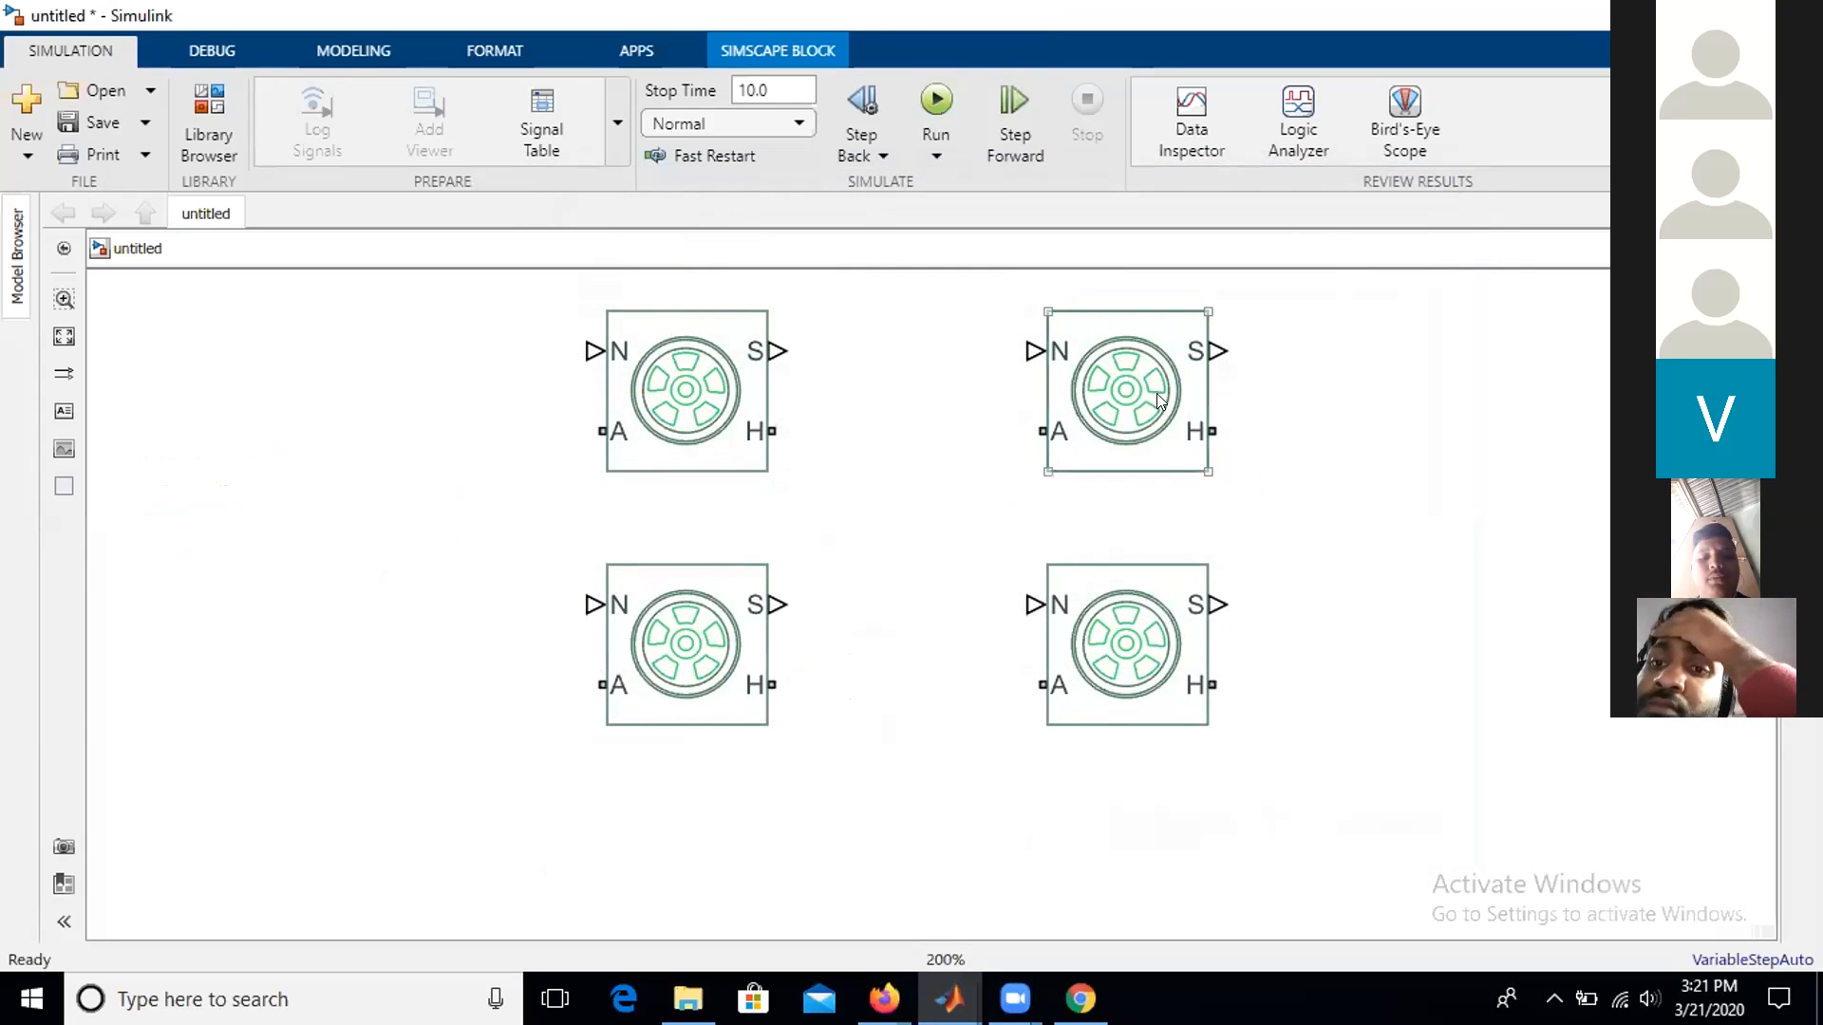
- Move the two upper tire blocks down, closer to the lower pair and level with each other
mouse_move(1156, 397)
left_mouse_down()
mouse_move(1158, 441)
mouse_move(1158, 403)
left_mouse_up()
left_click(1474, 485)
left_click_drag(693, 418, 695, 444)
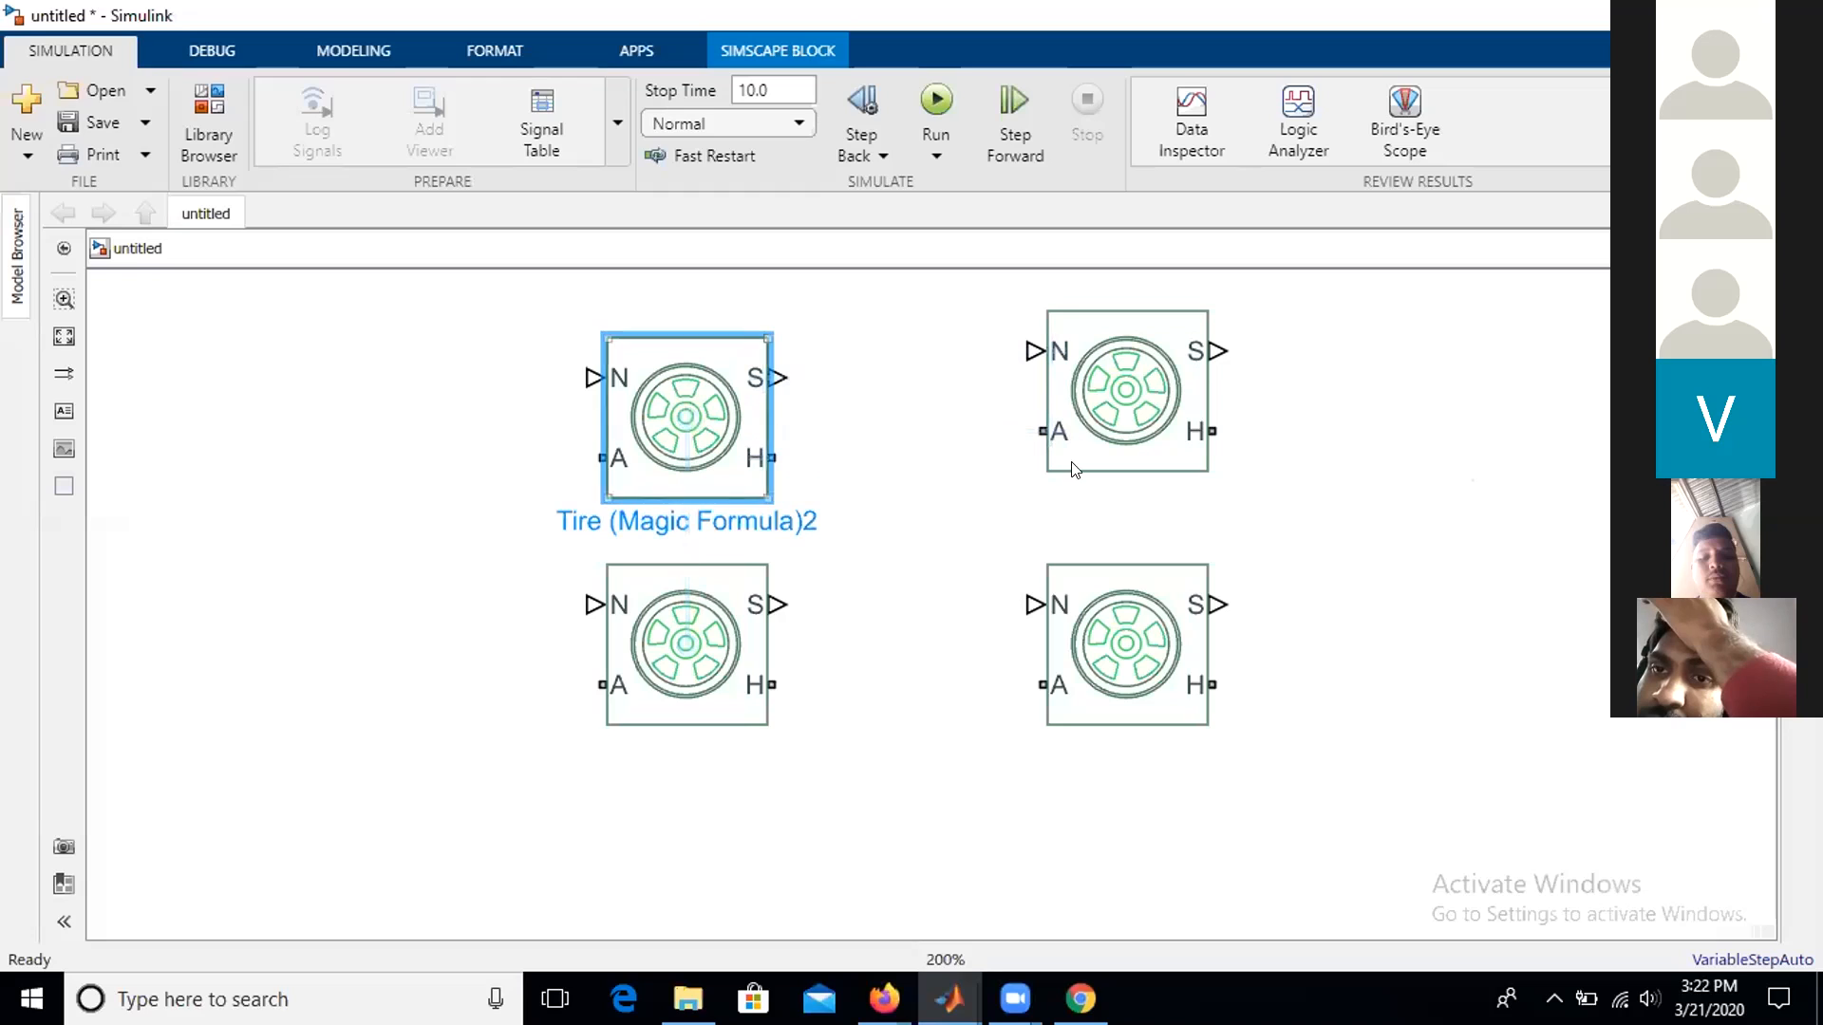
left_click(1108, 408)
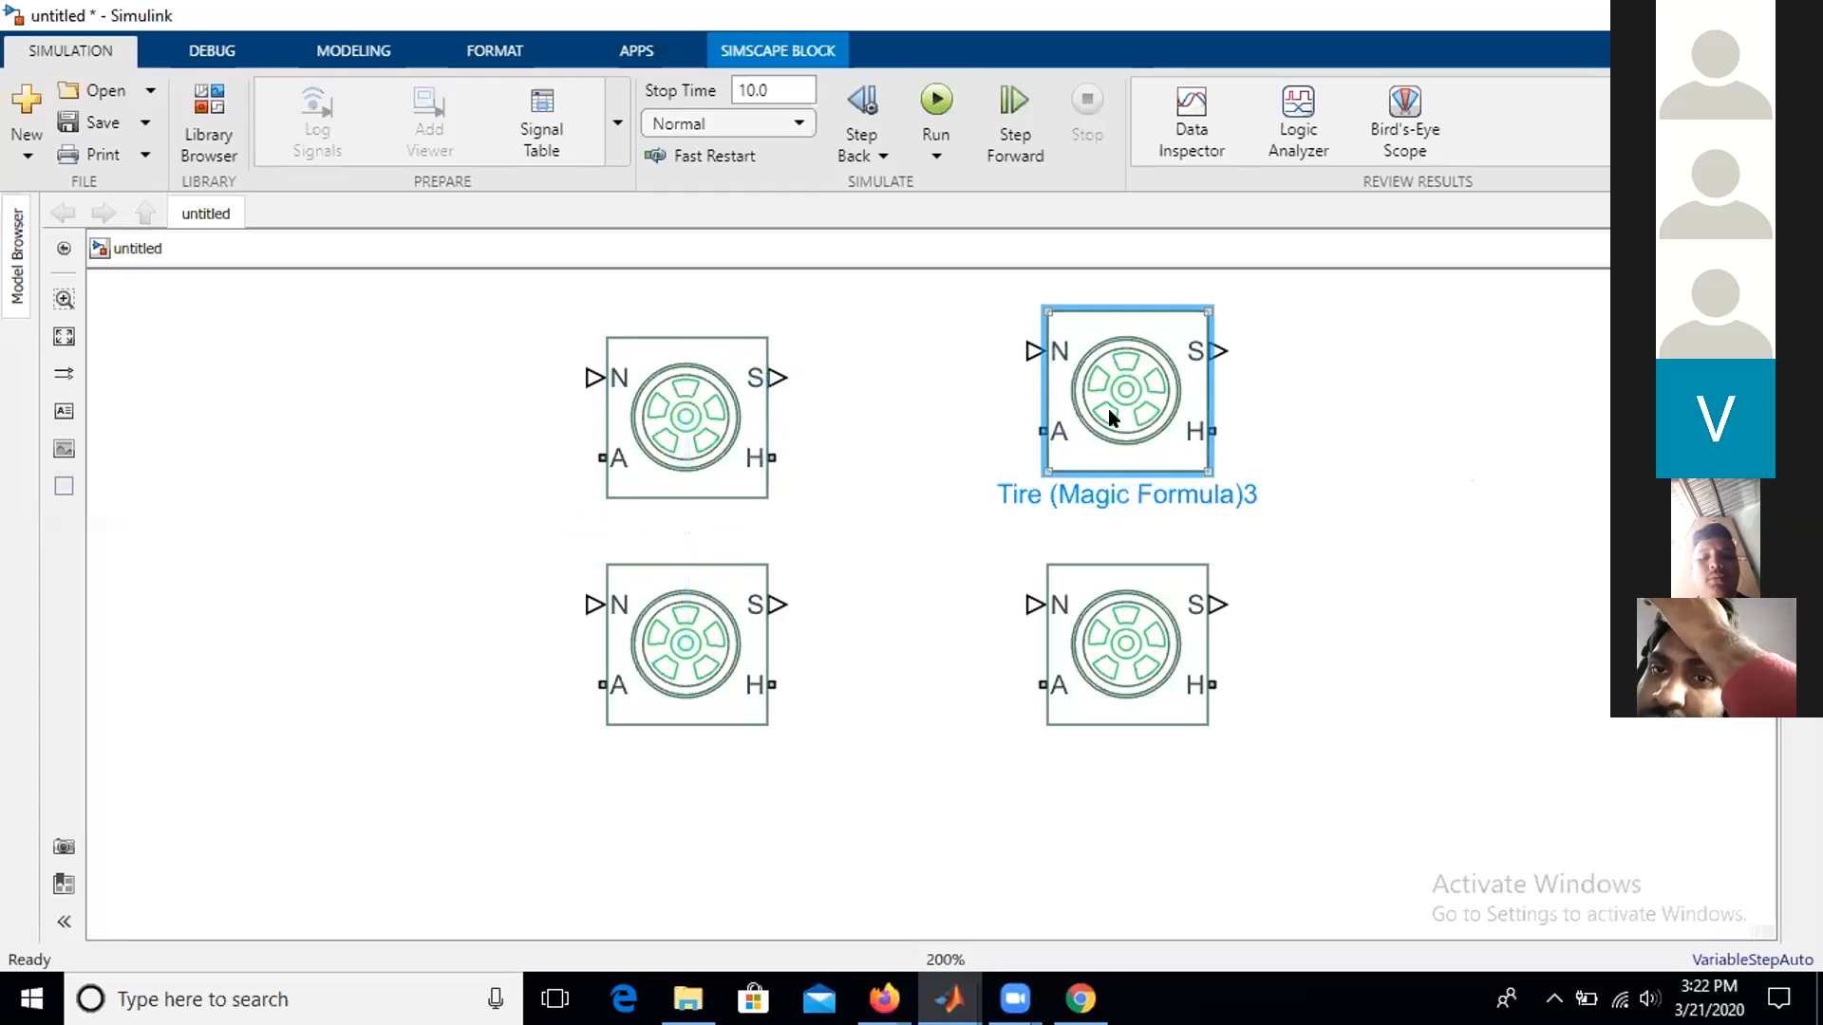
left_click(1566, 582)
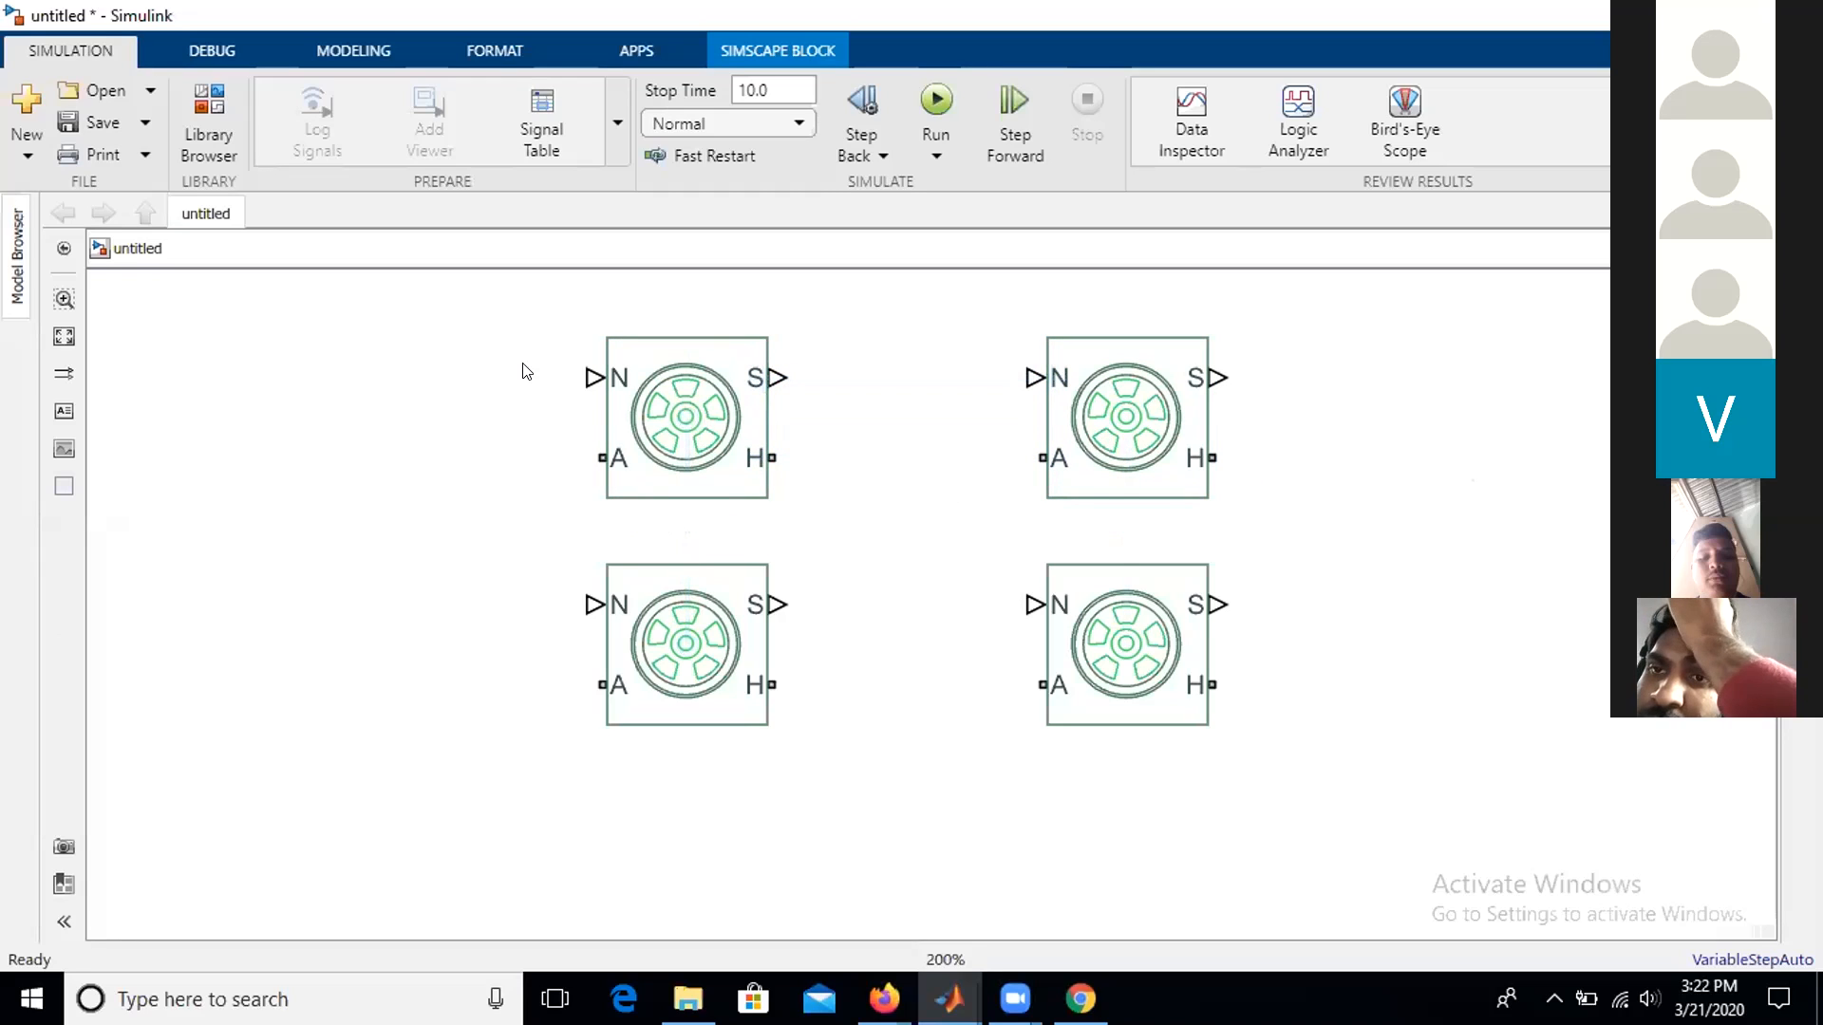
- Add the Driveline Vehicle Body block from Tires & Vehicles to the empty area beside the four tires
scroll(521, 370, "down", 3)
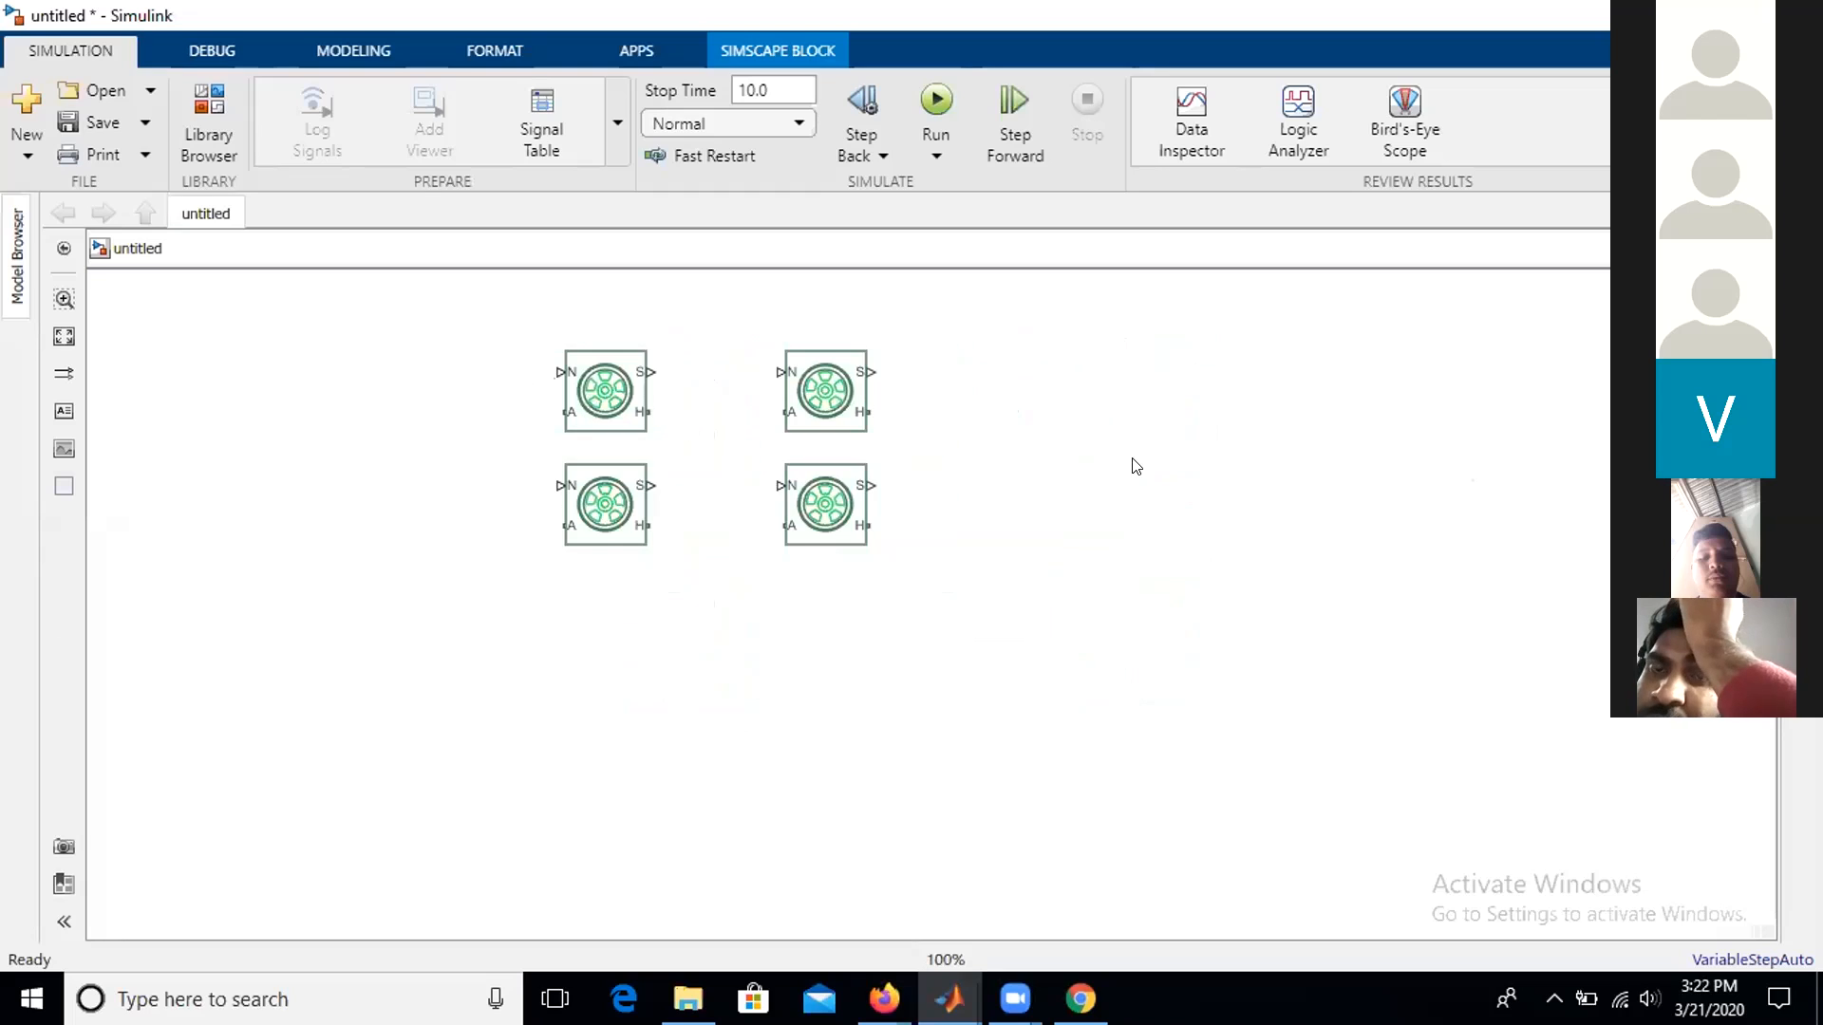
double_click(1246, 433)
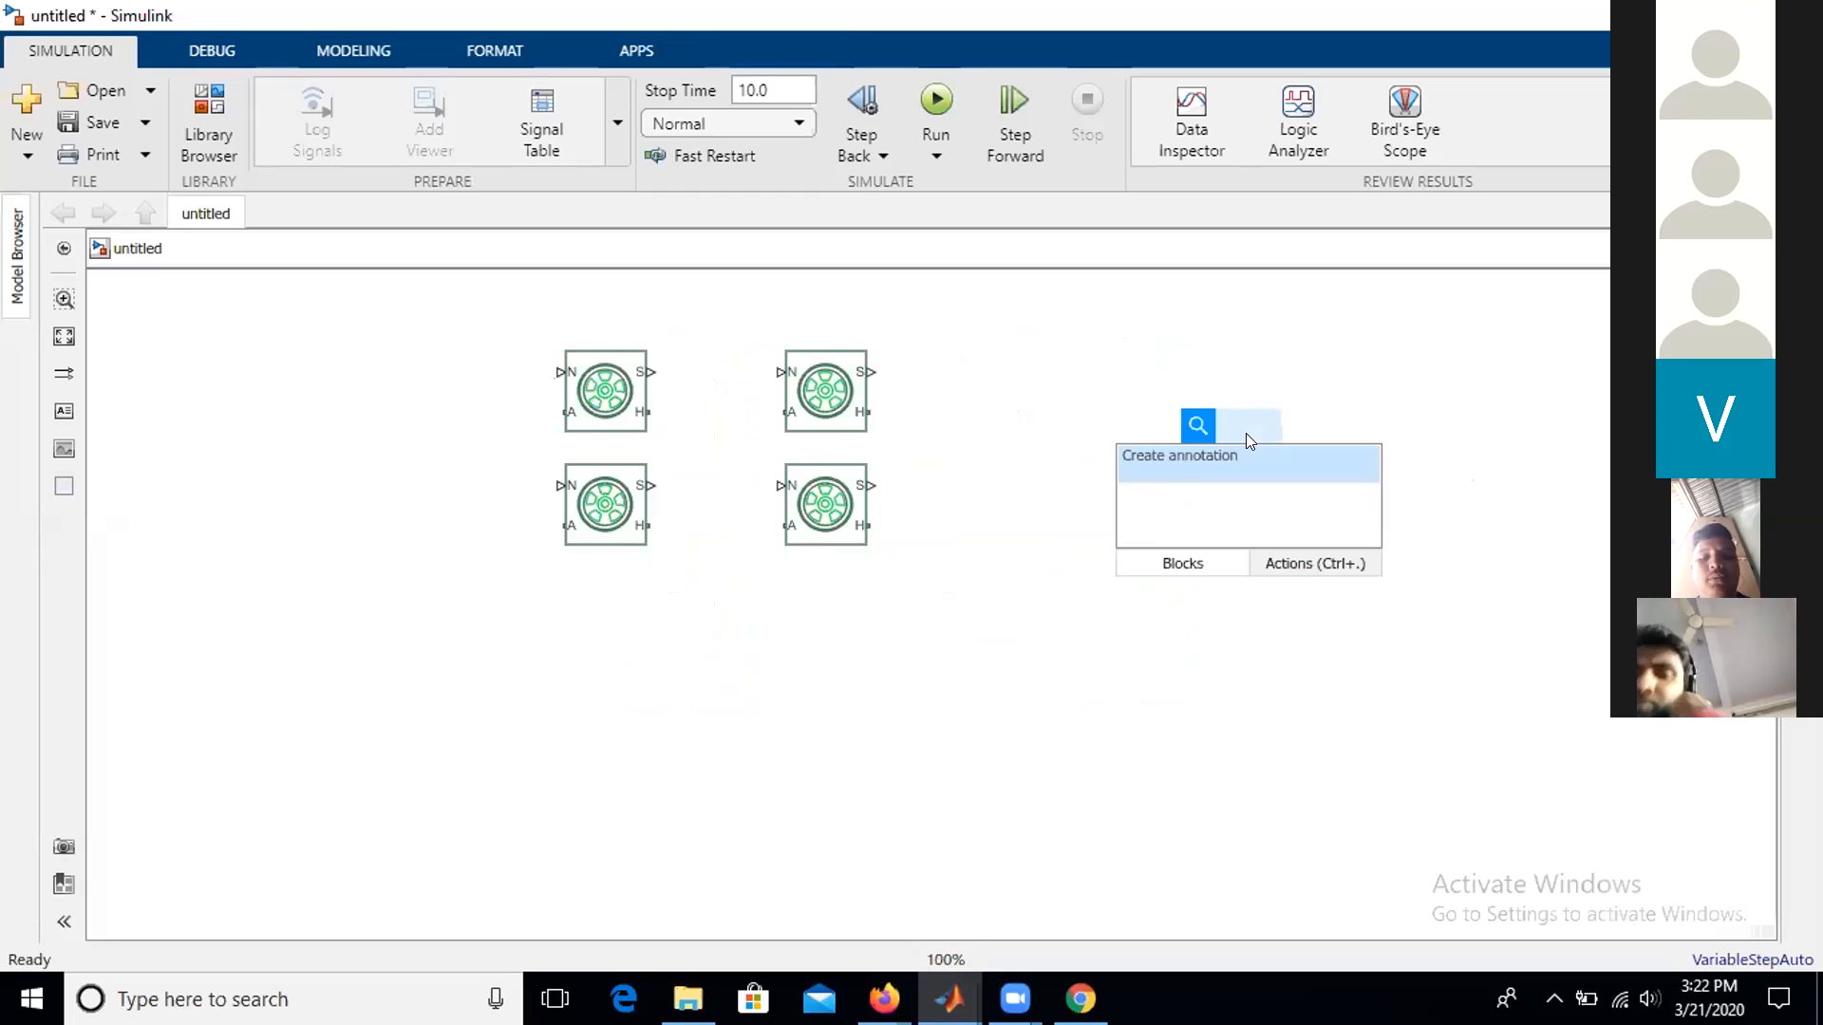
type("vehic")
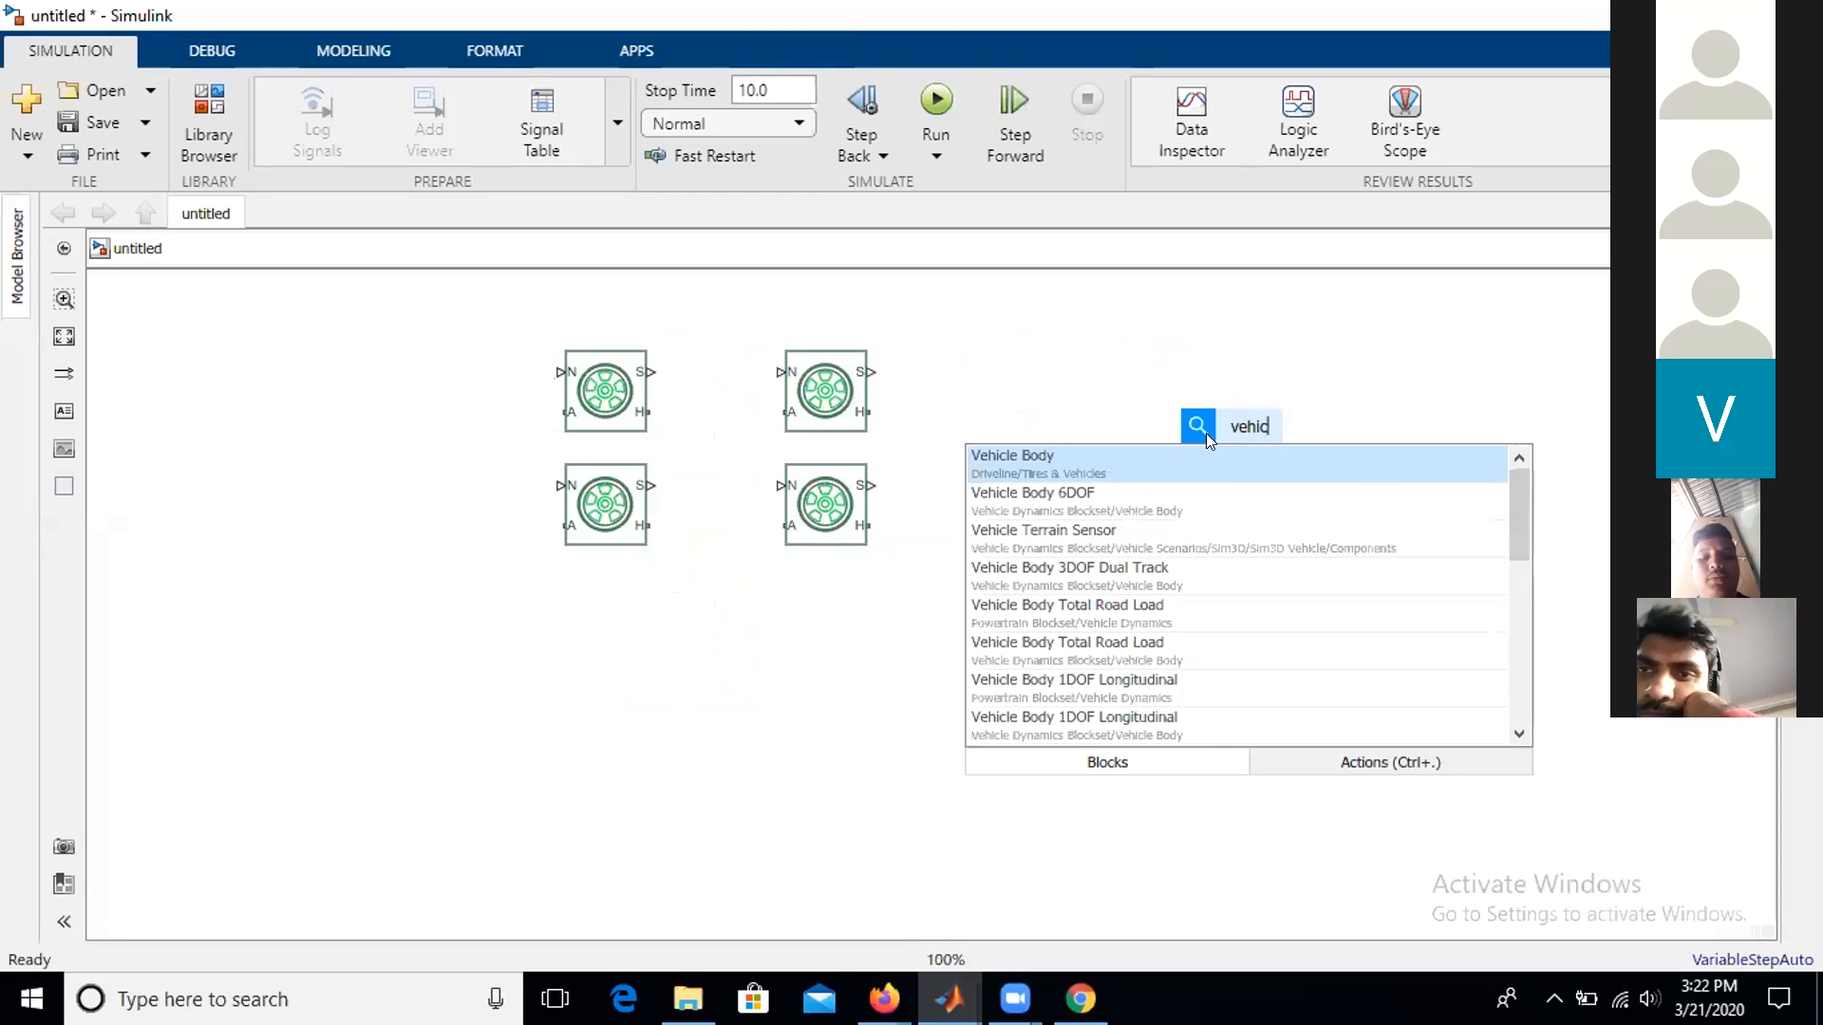
left_click(1155, 459)
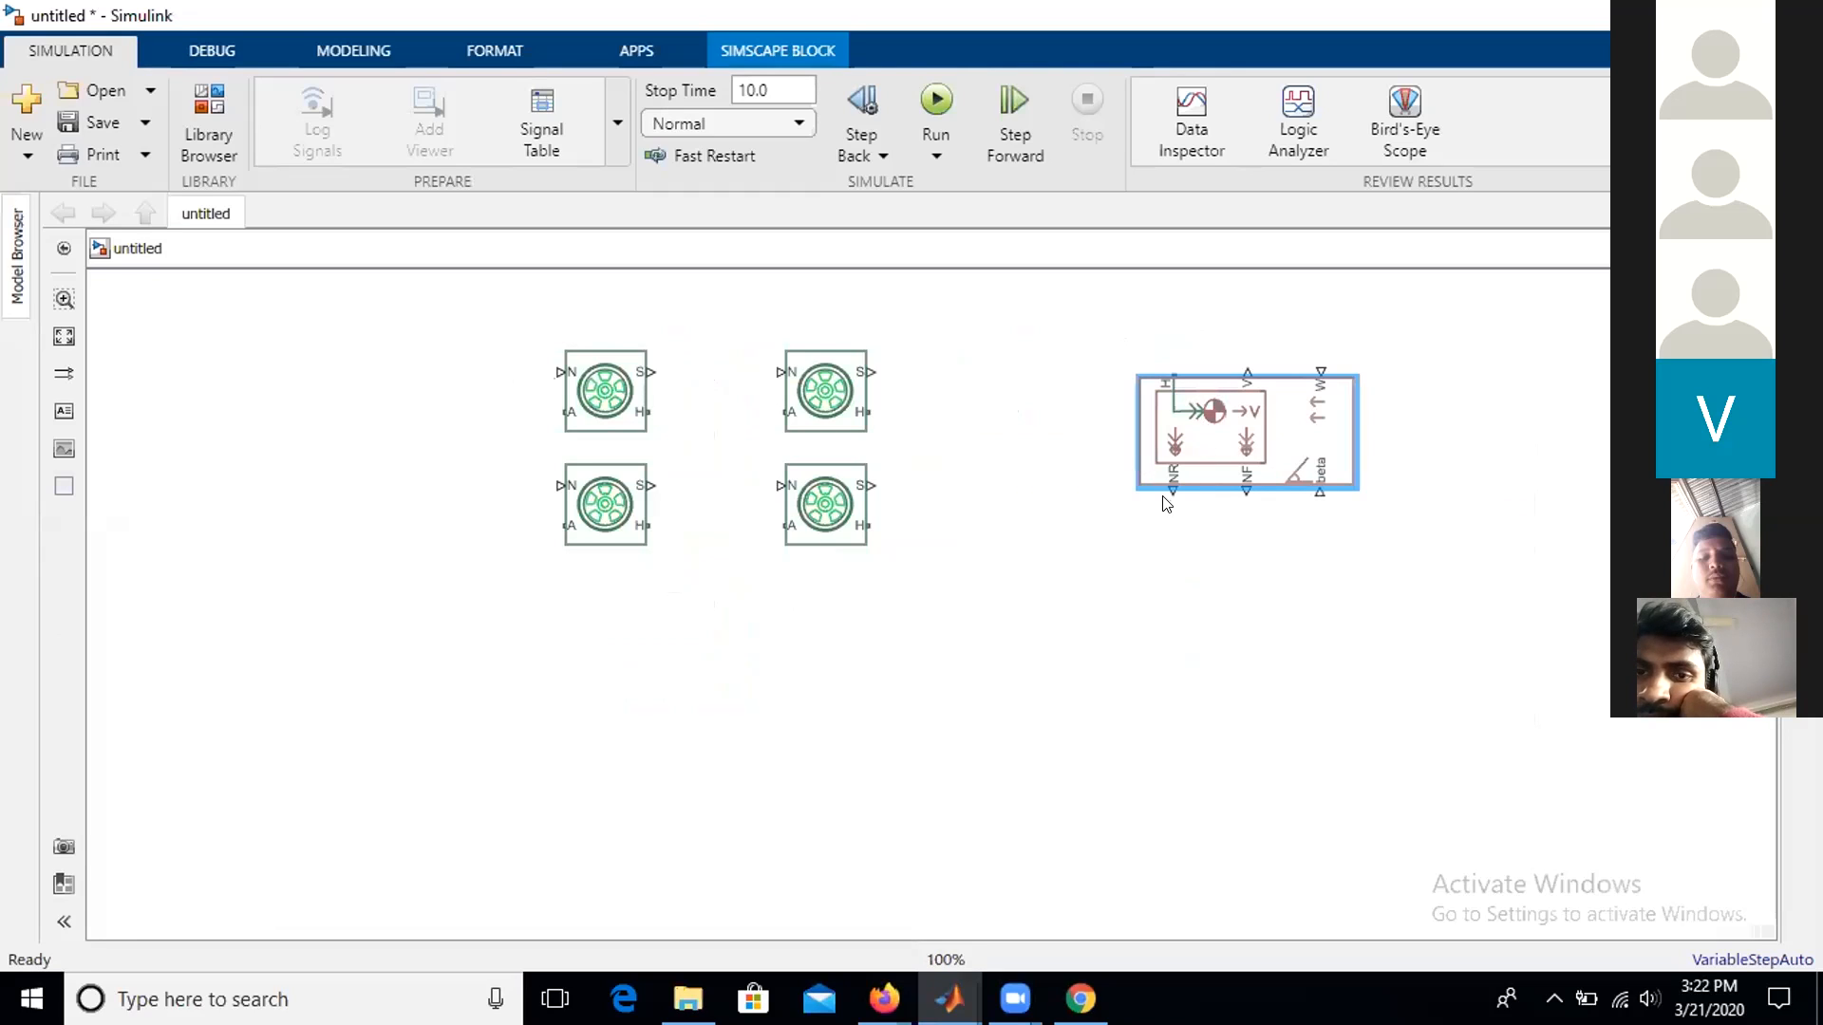
left_click(1167, 519)
scroll(1225, 532, "up", 5)
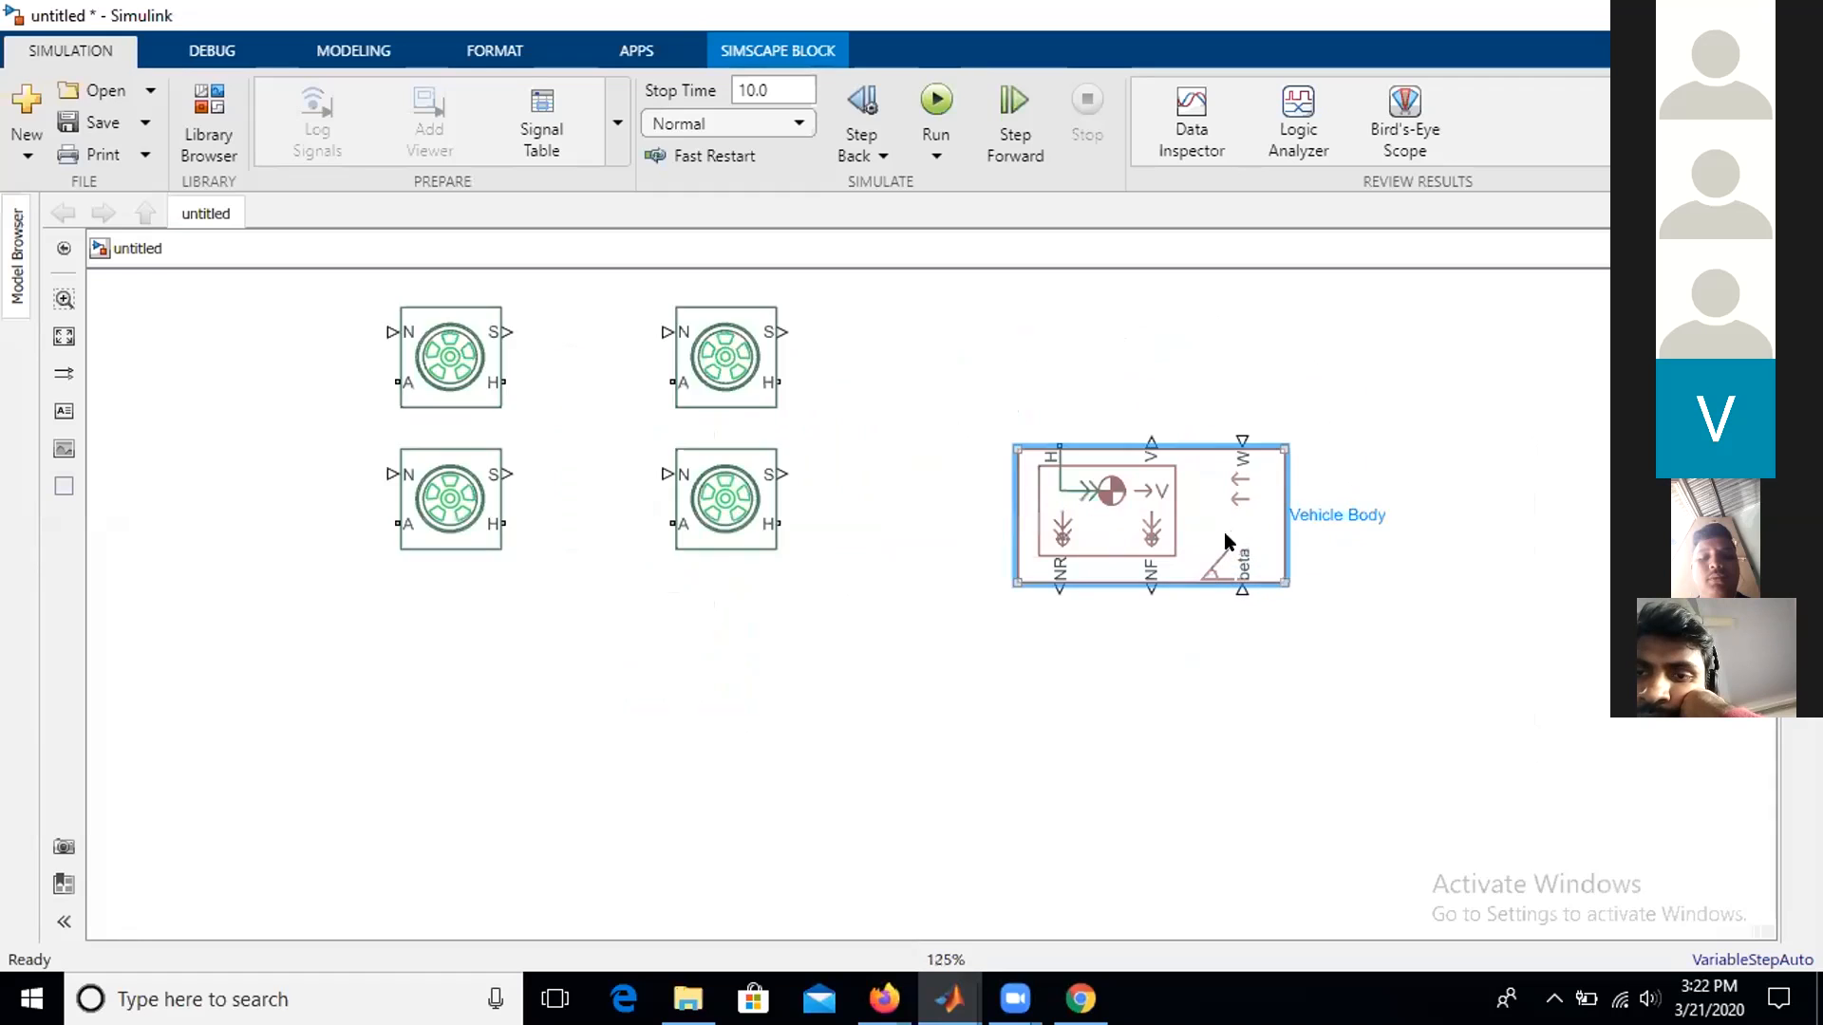
left_click(743, 542)
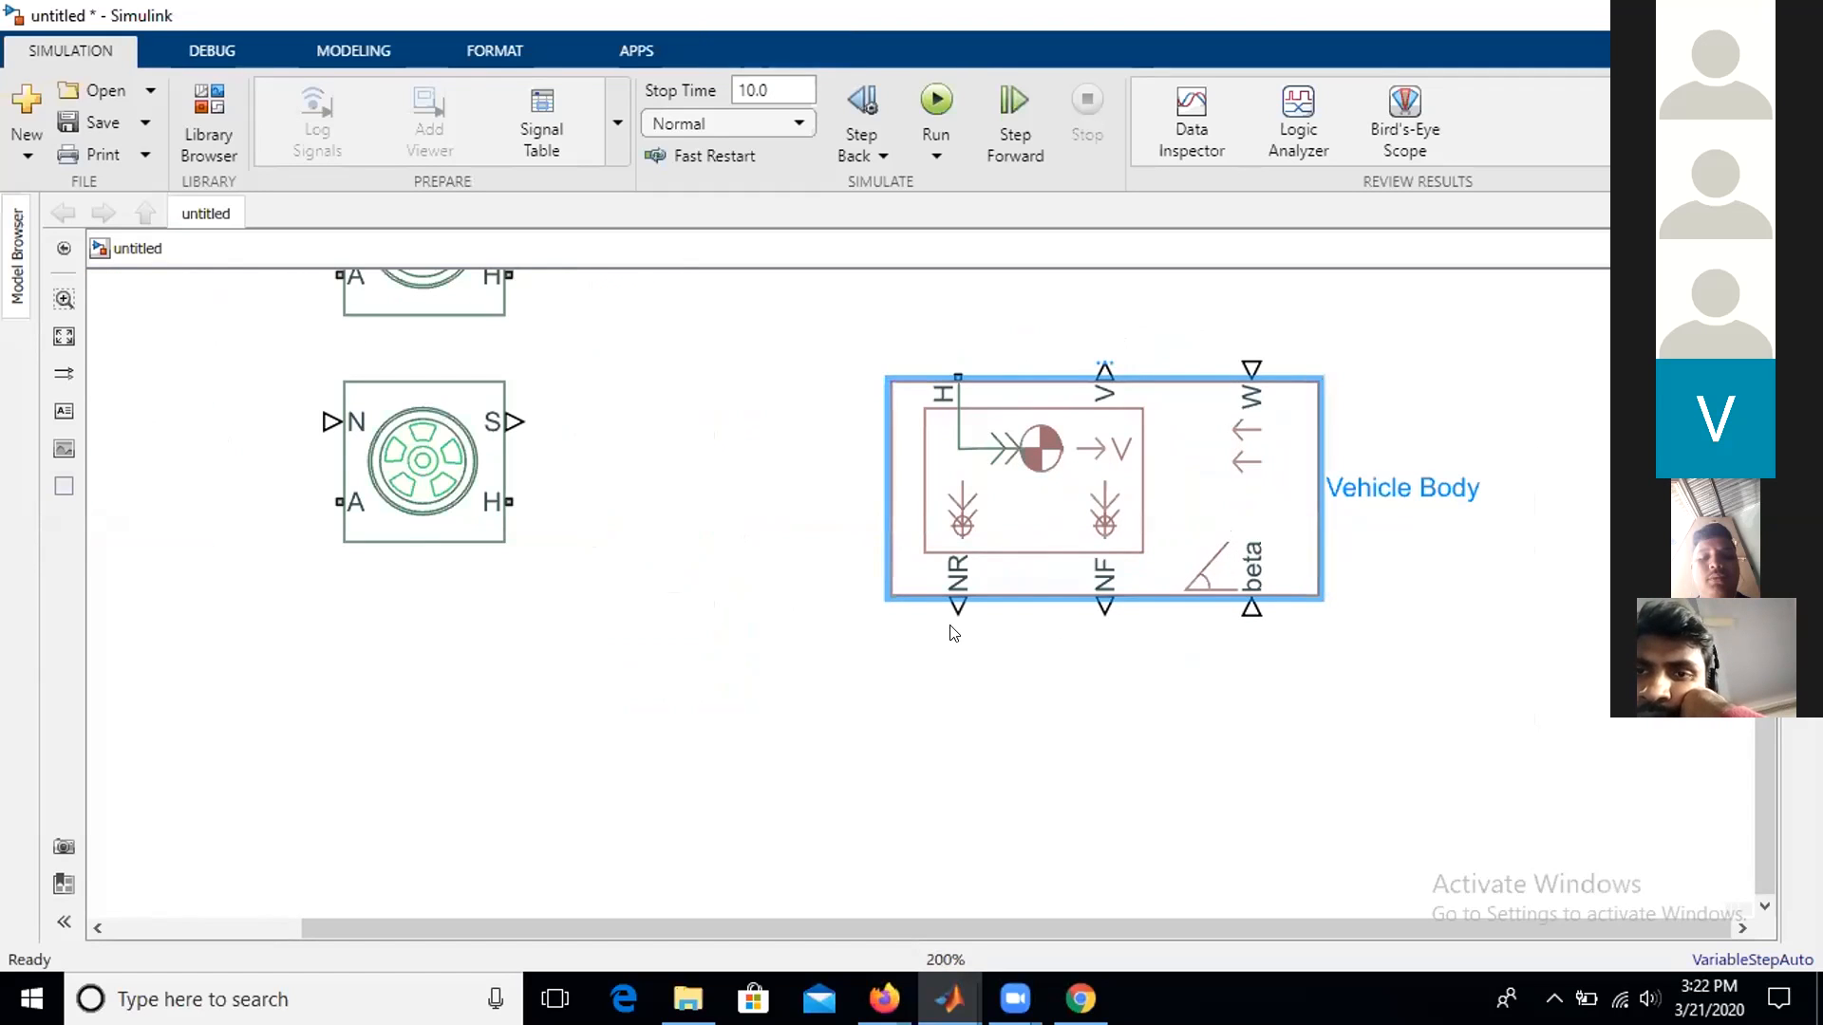
left_click(1068, 583)
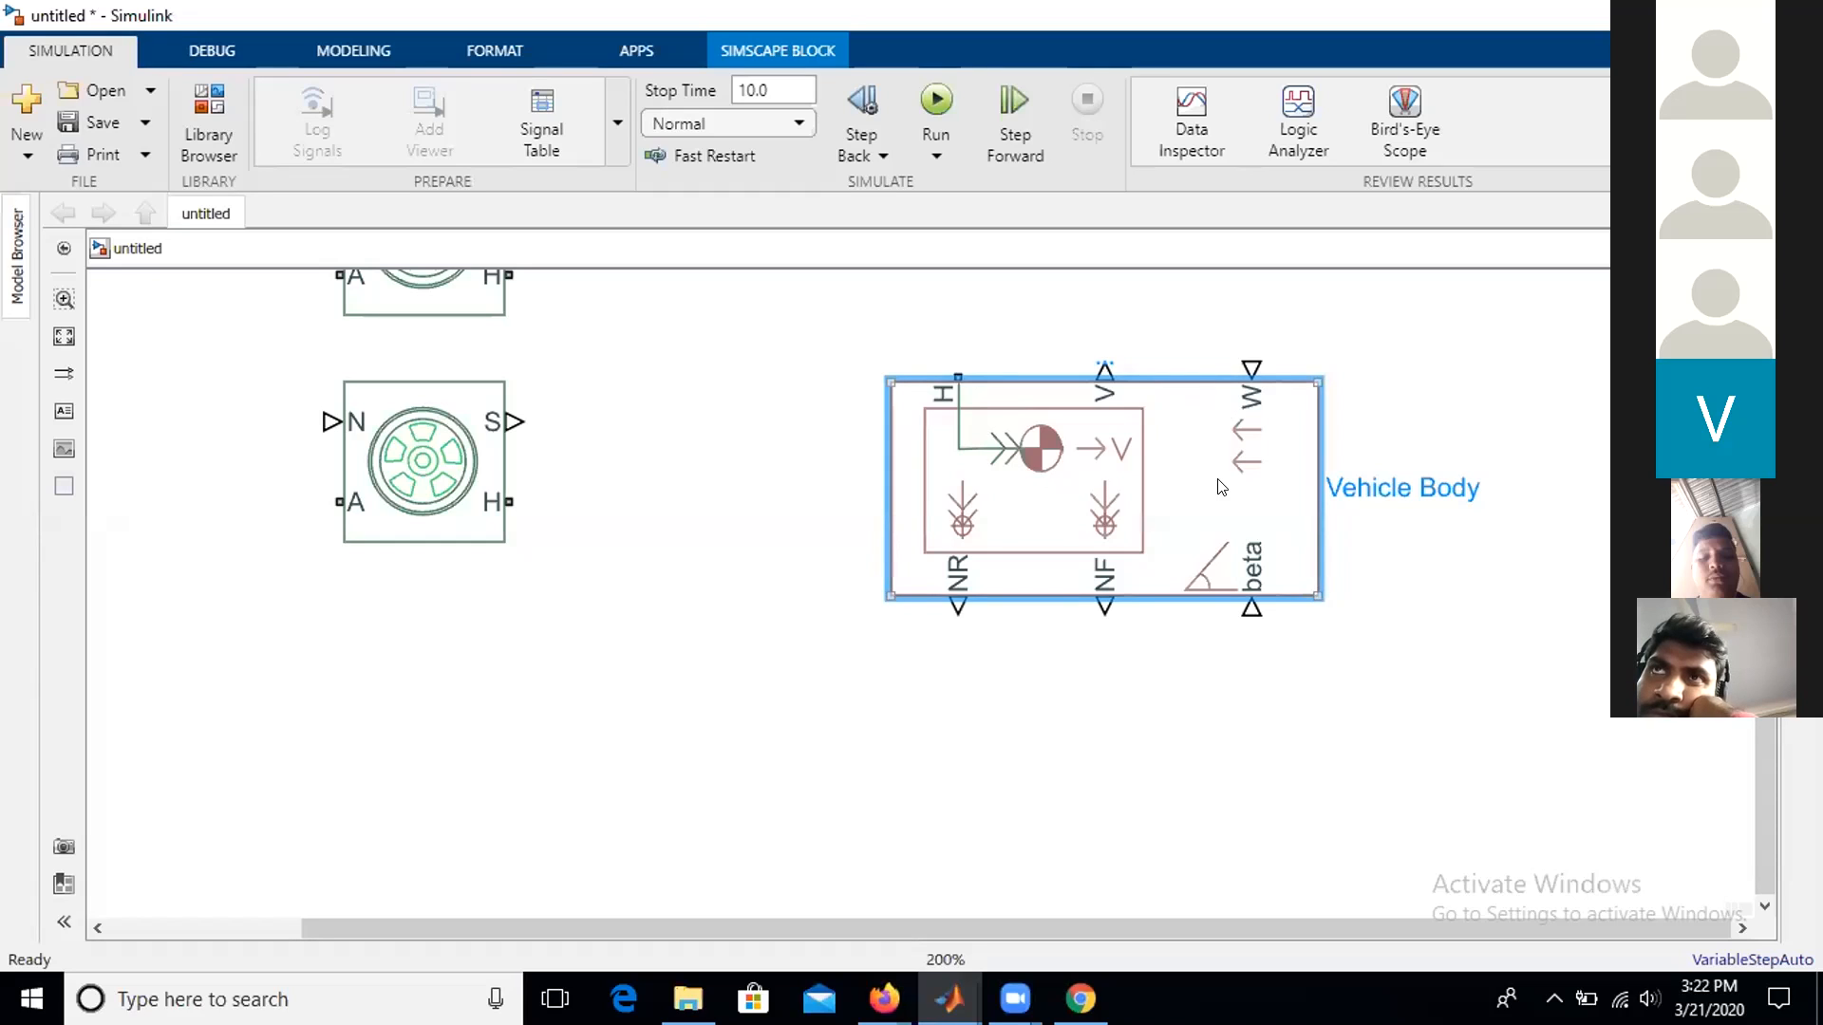
- Review the Vehicle Body block's main and drag parameters, including frontal area, drag coefficient and air density, without changing them
double_click(1166, 487)
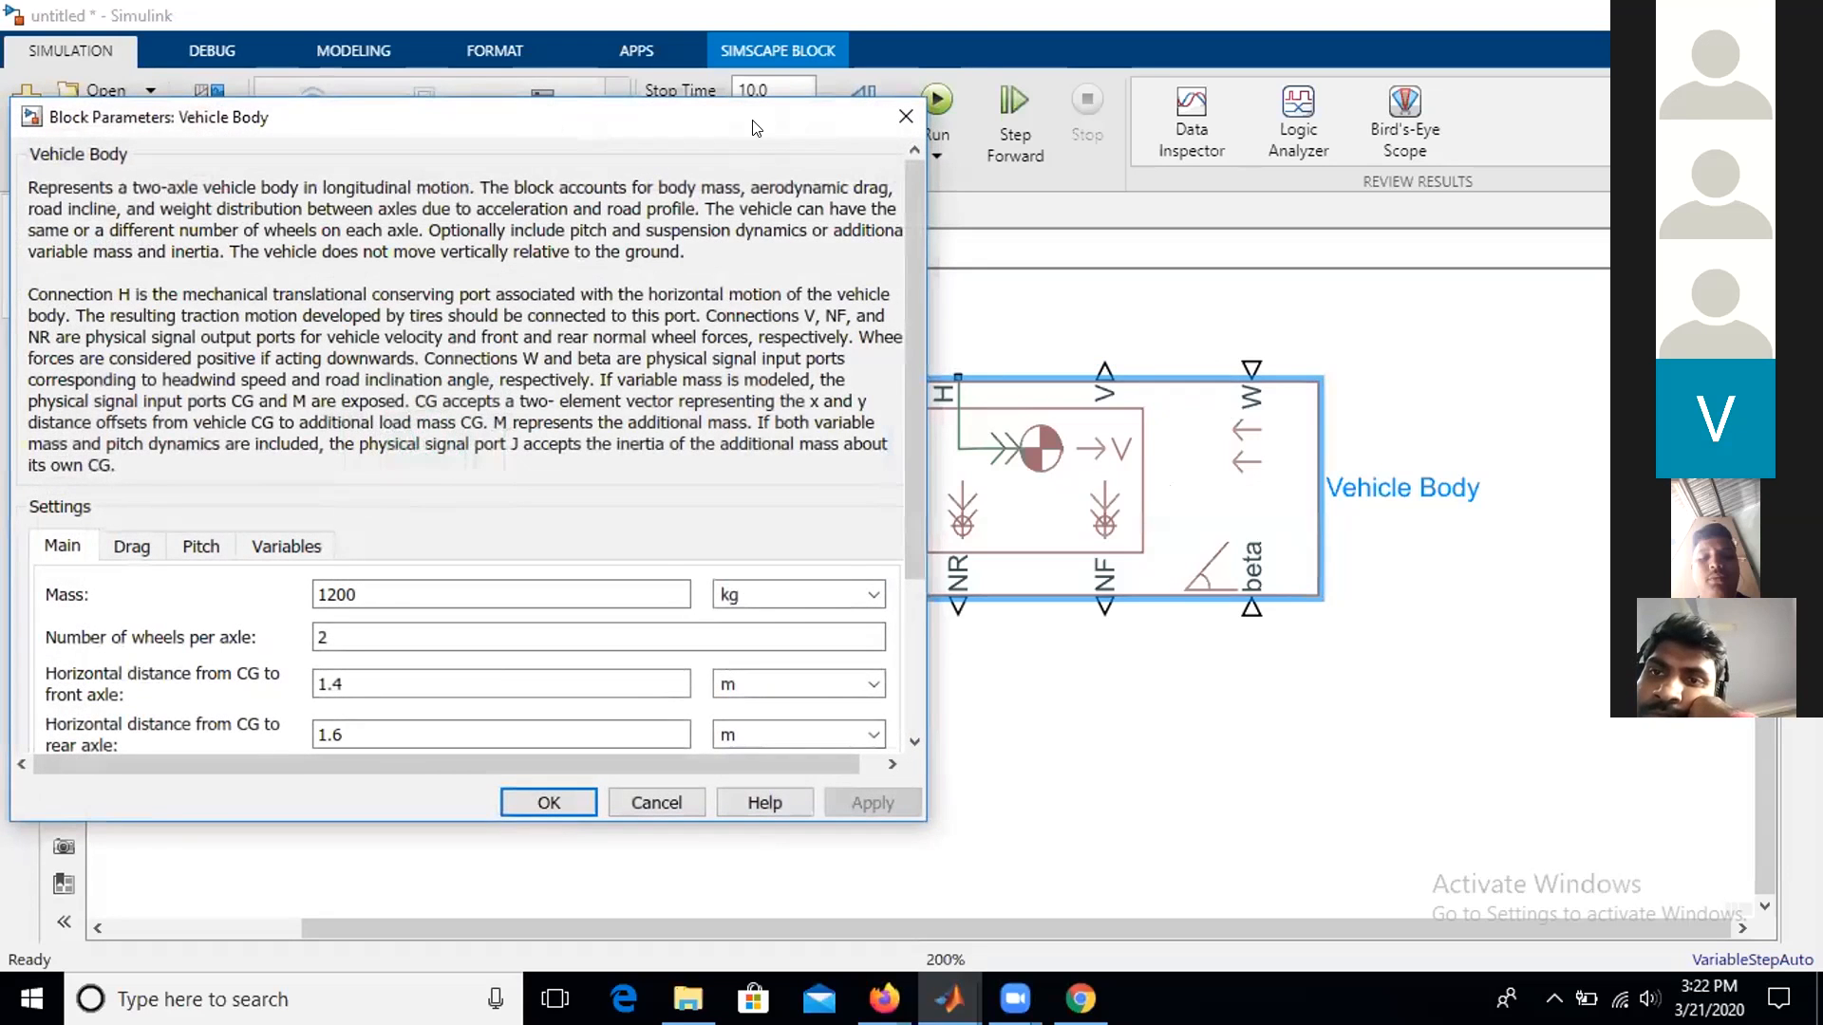
left_click_drag(756, 128, 1218, 167)
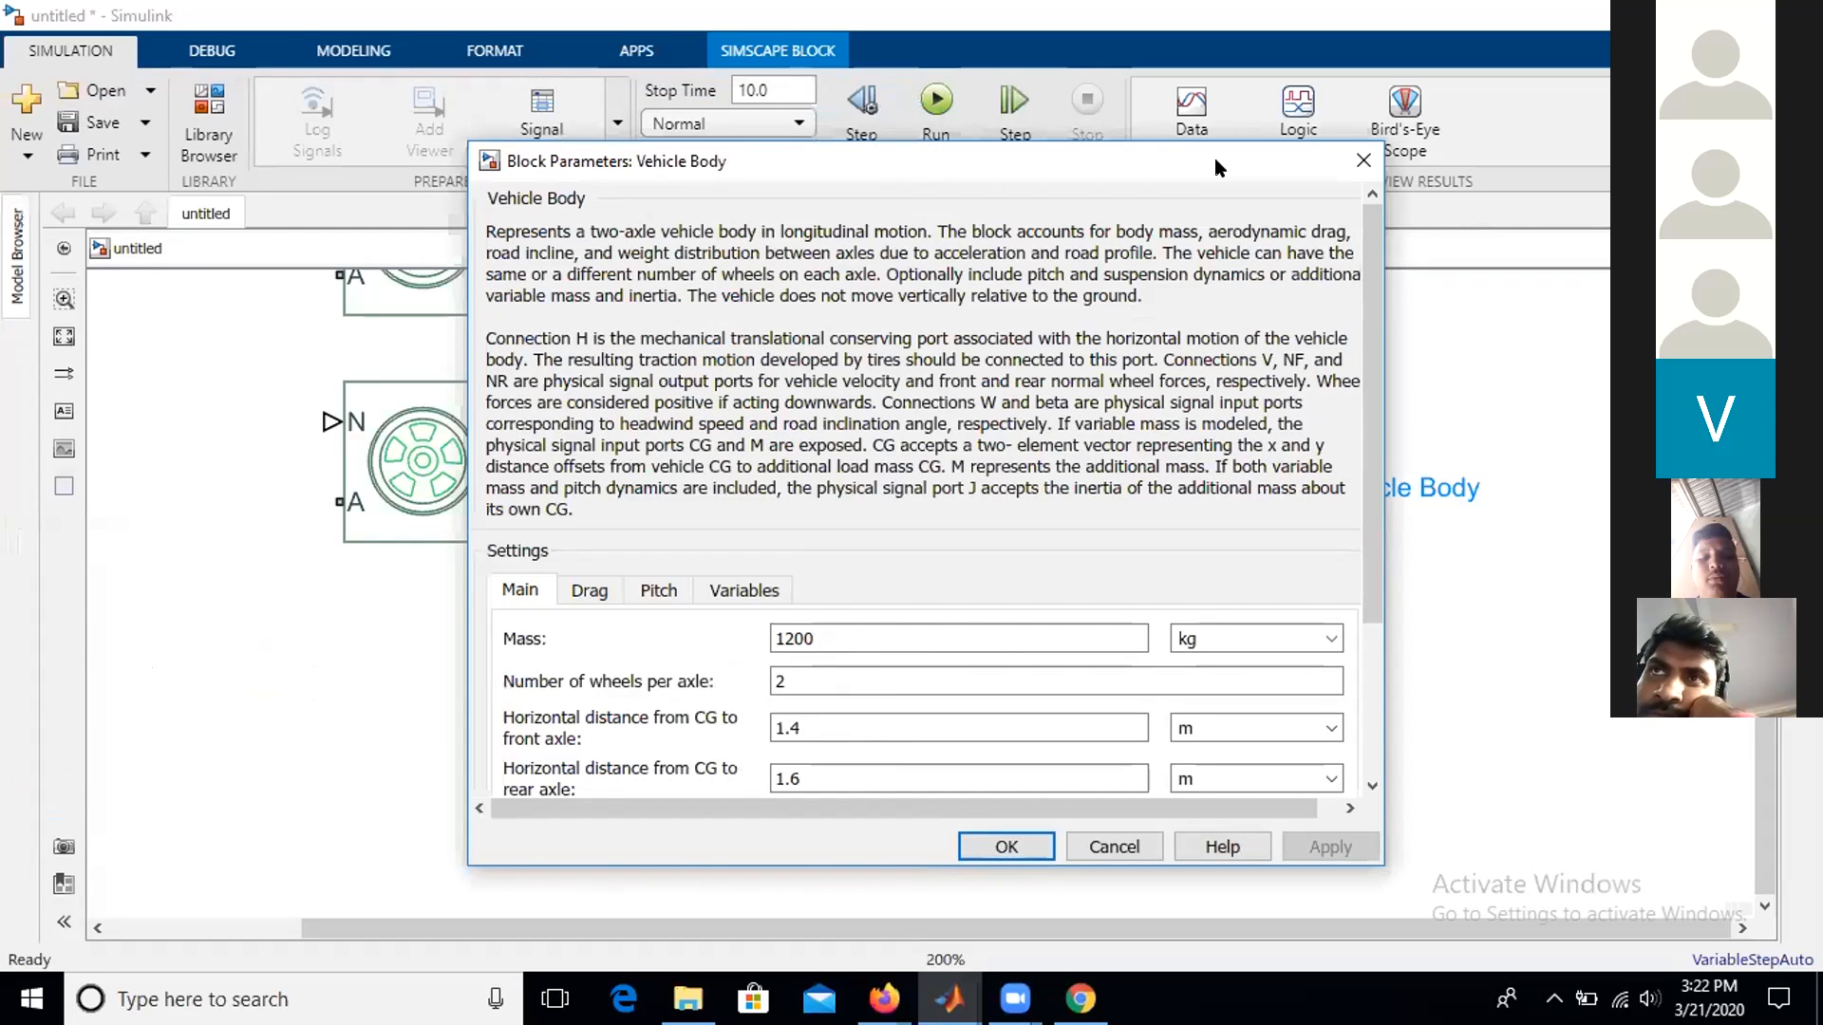
left_click(589, 590)
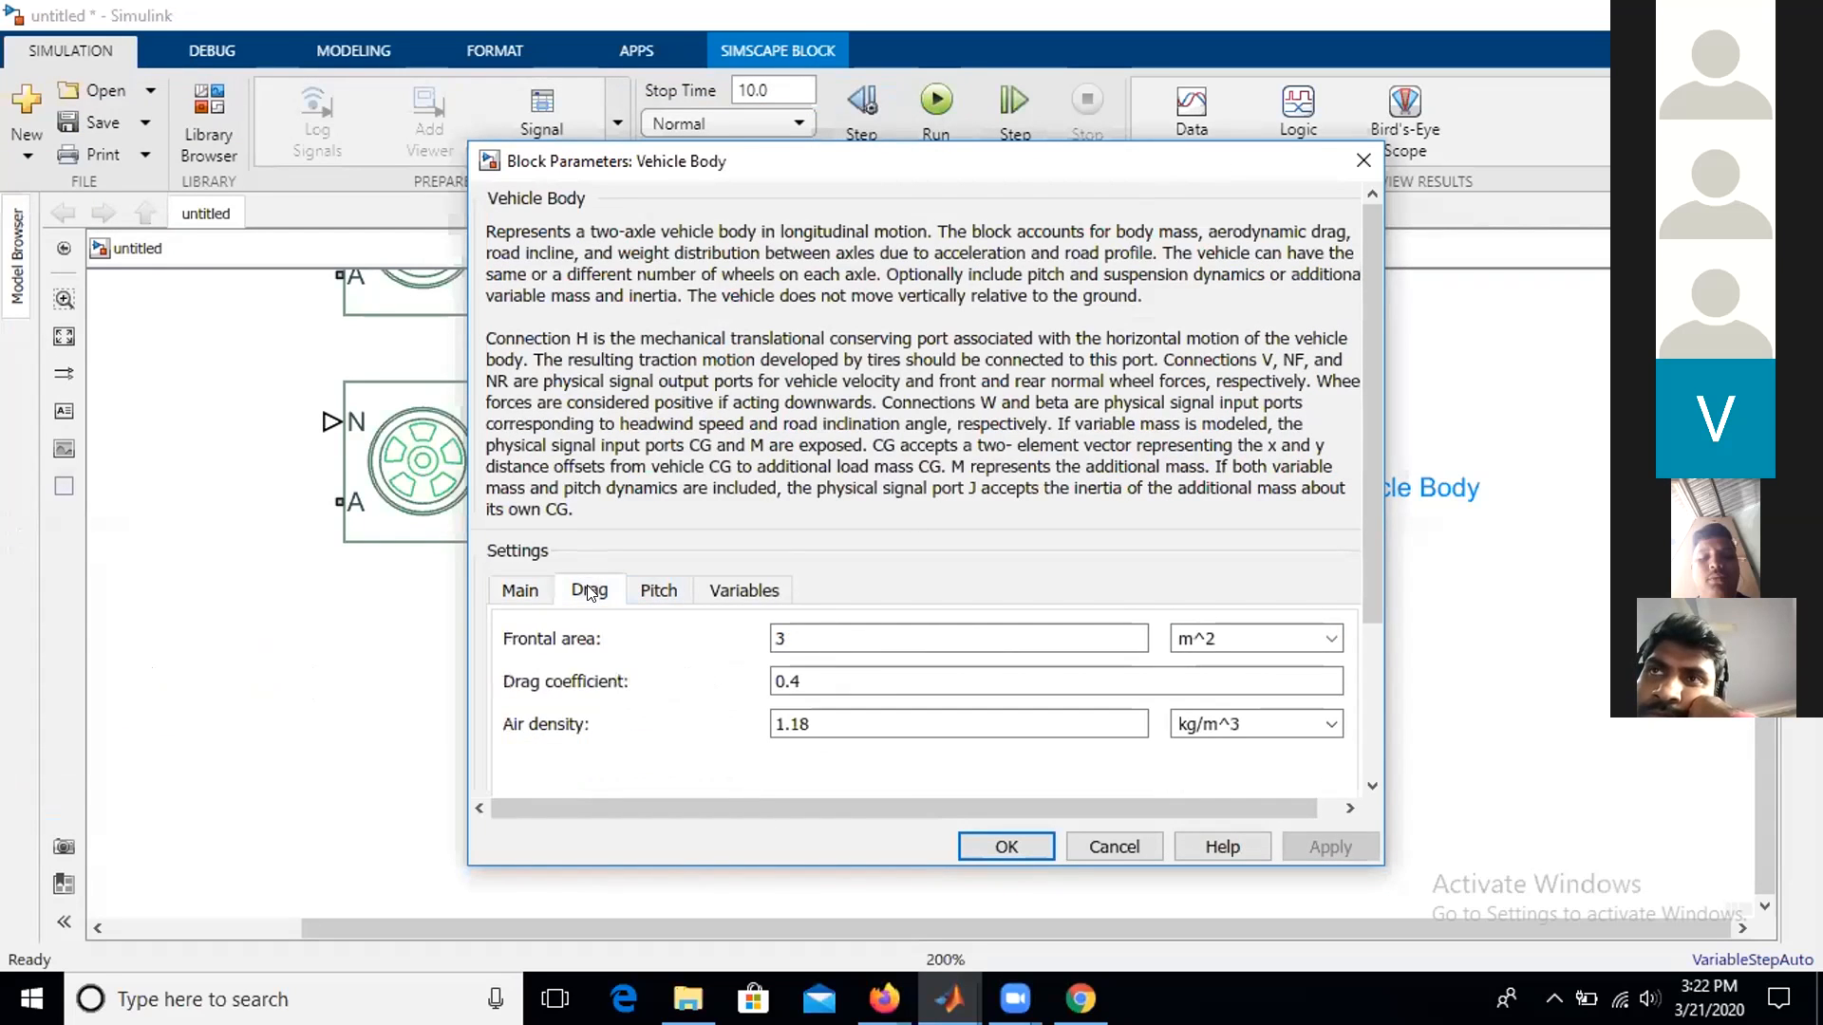
left_click(798, 631)
left_click(797, 666)
left_click(791, 714)
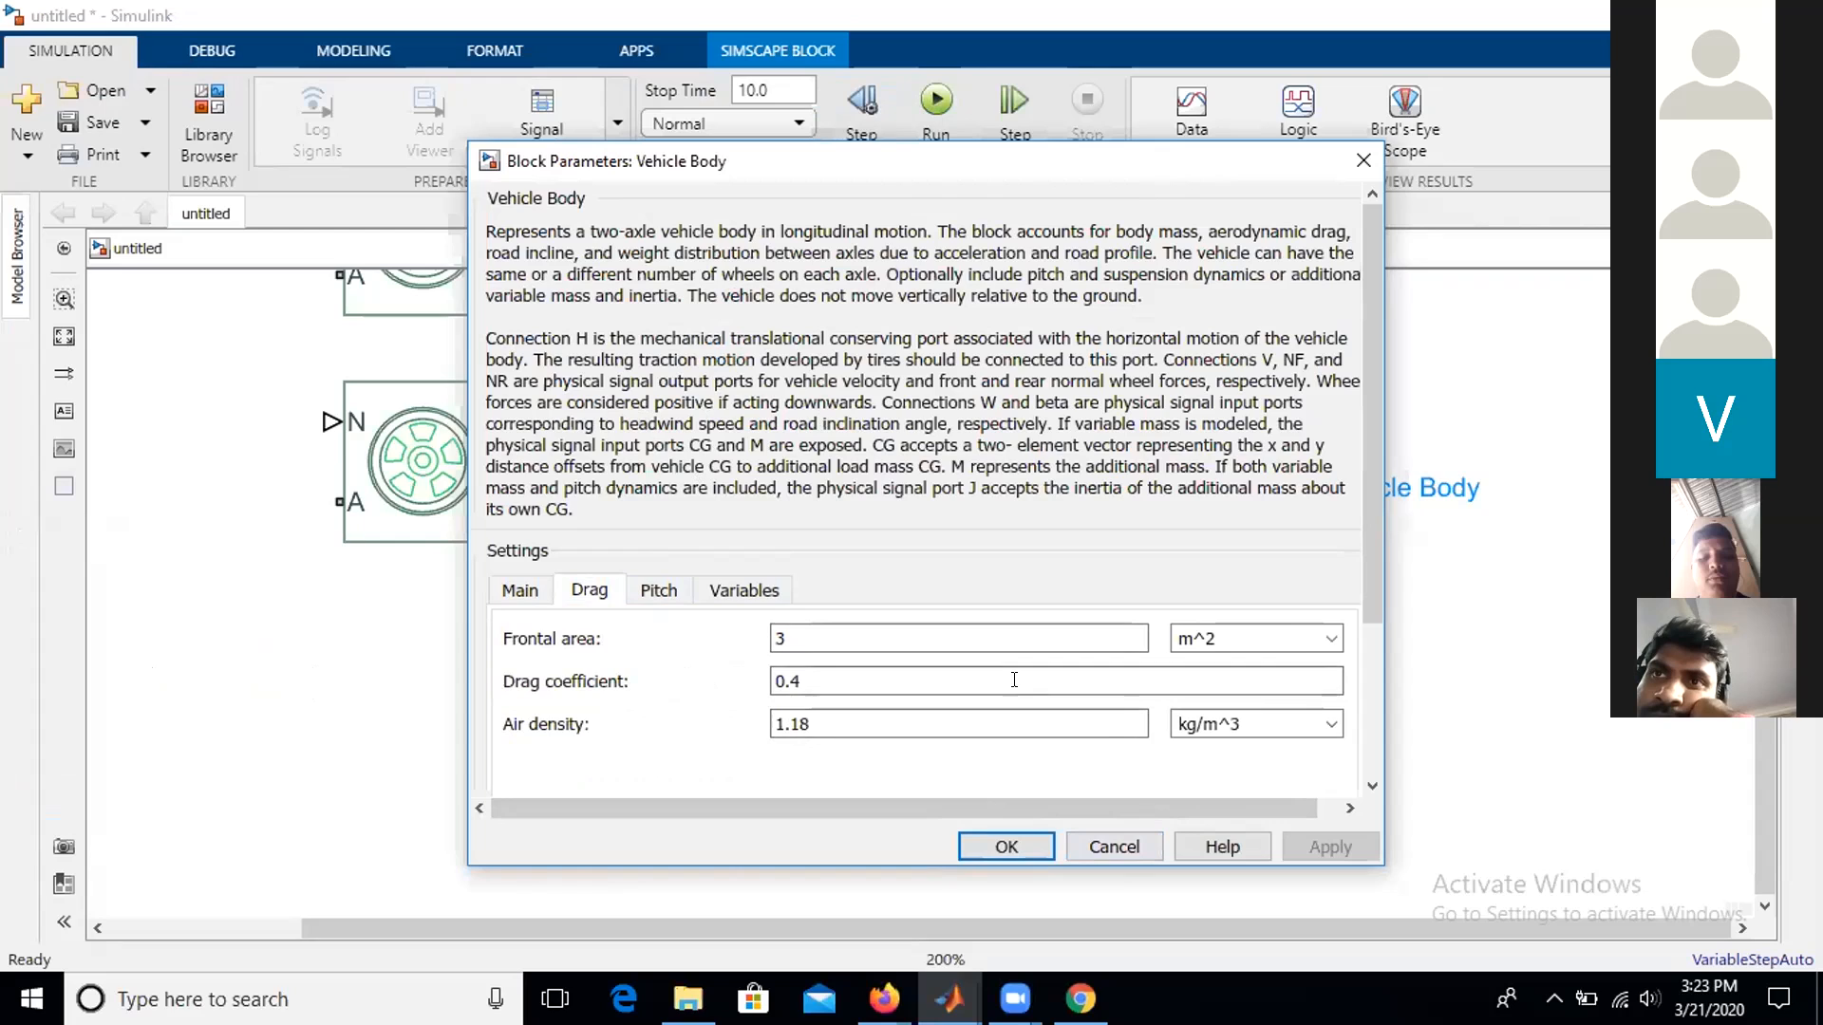
left_click(1101, 841)
- Move the Vehicle Body block slightly farther away from the tire blocks
left_click_drag(1146, 525, 1199, 498)
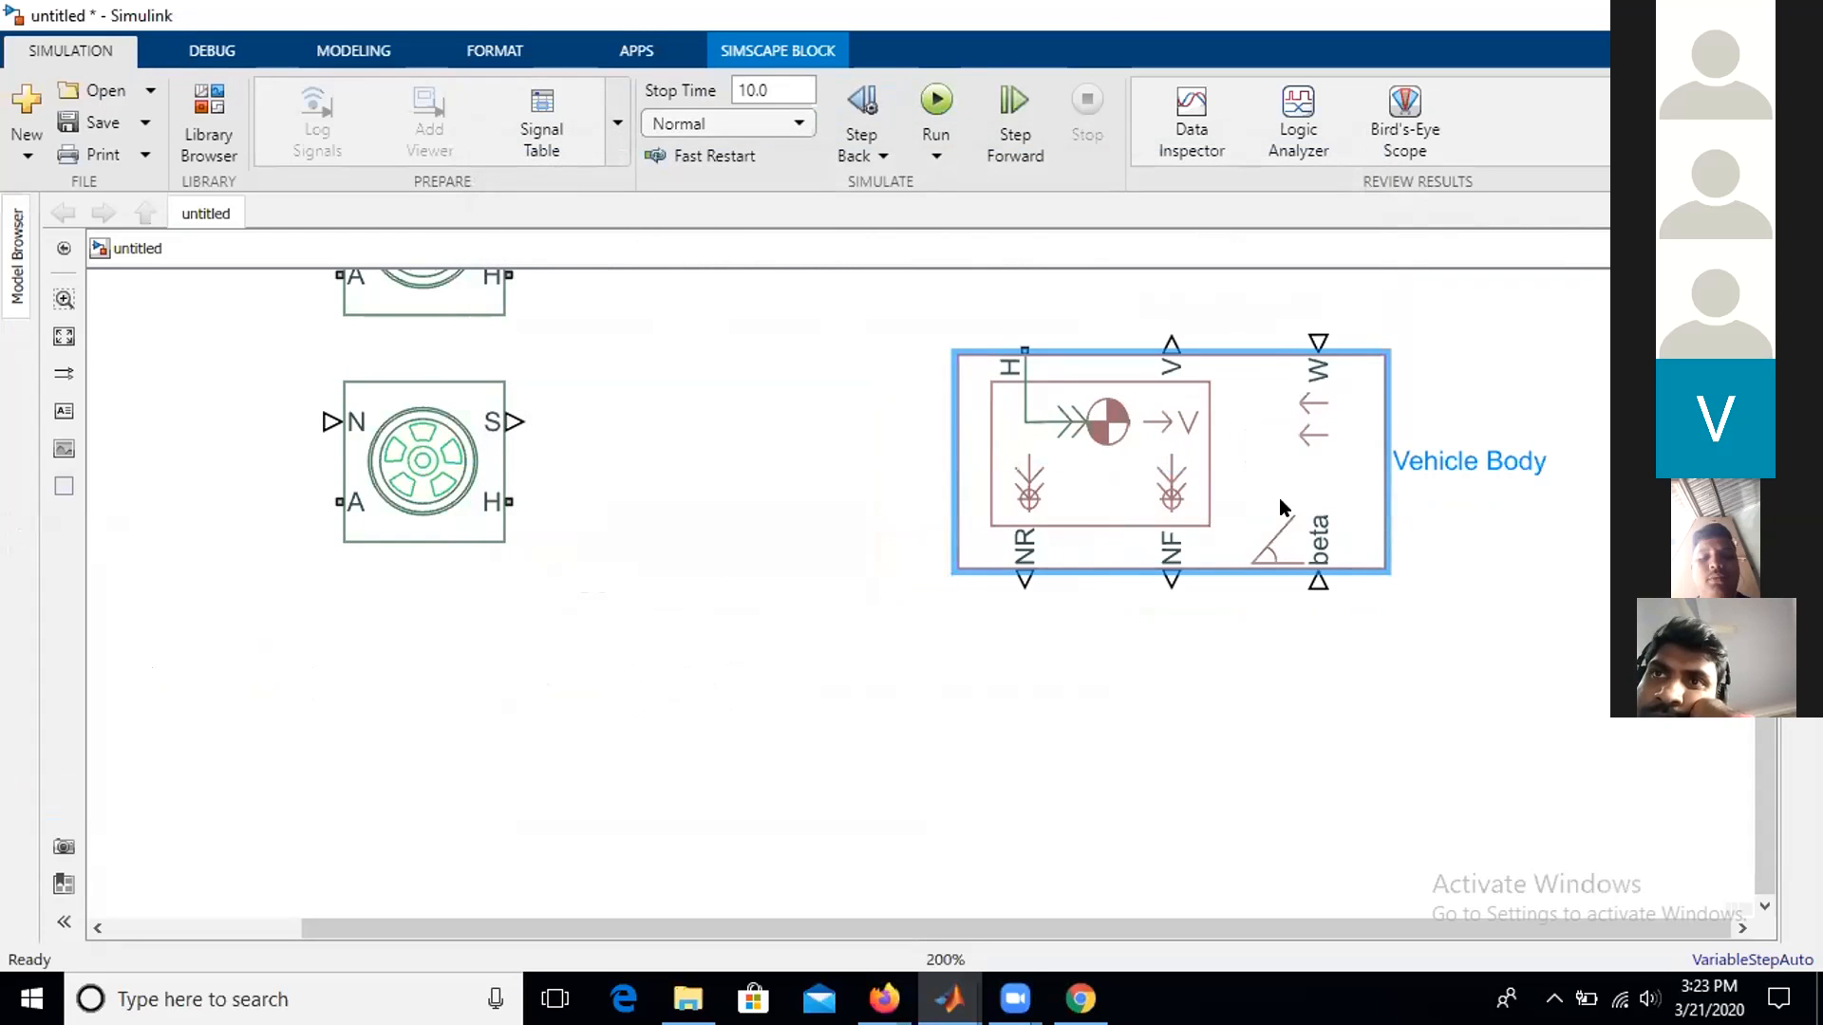
scroll(334, 460, "up", 3)
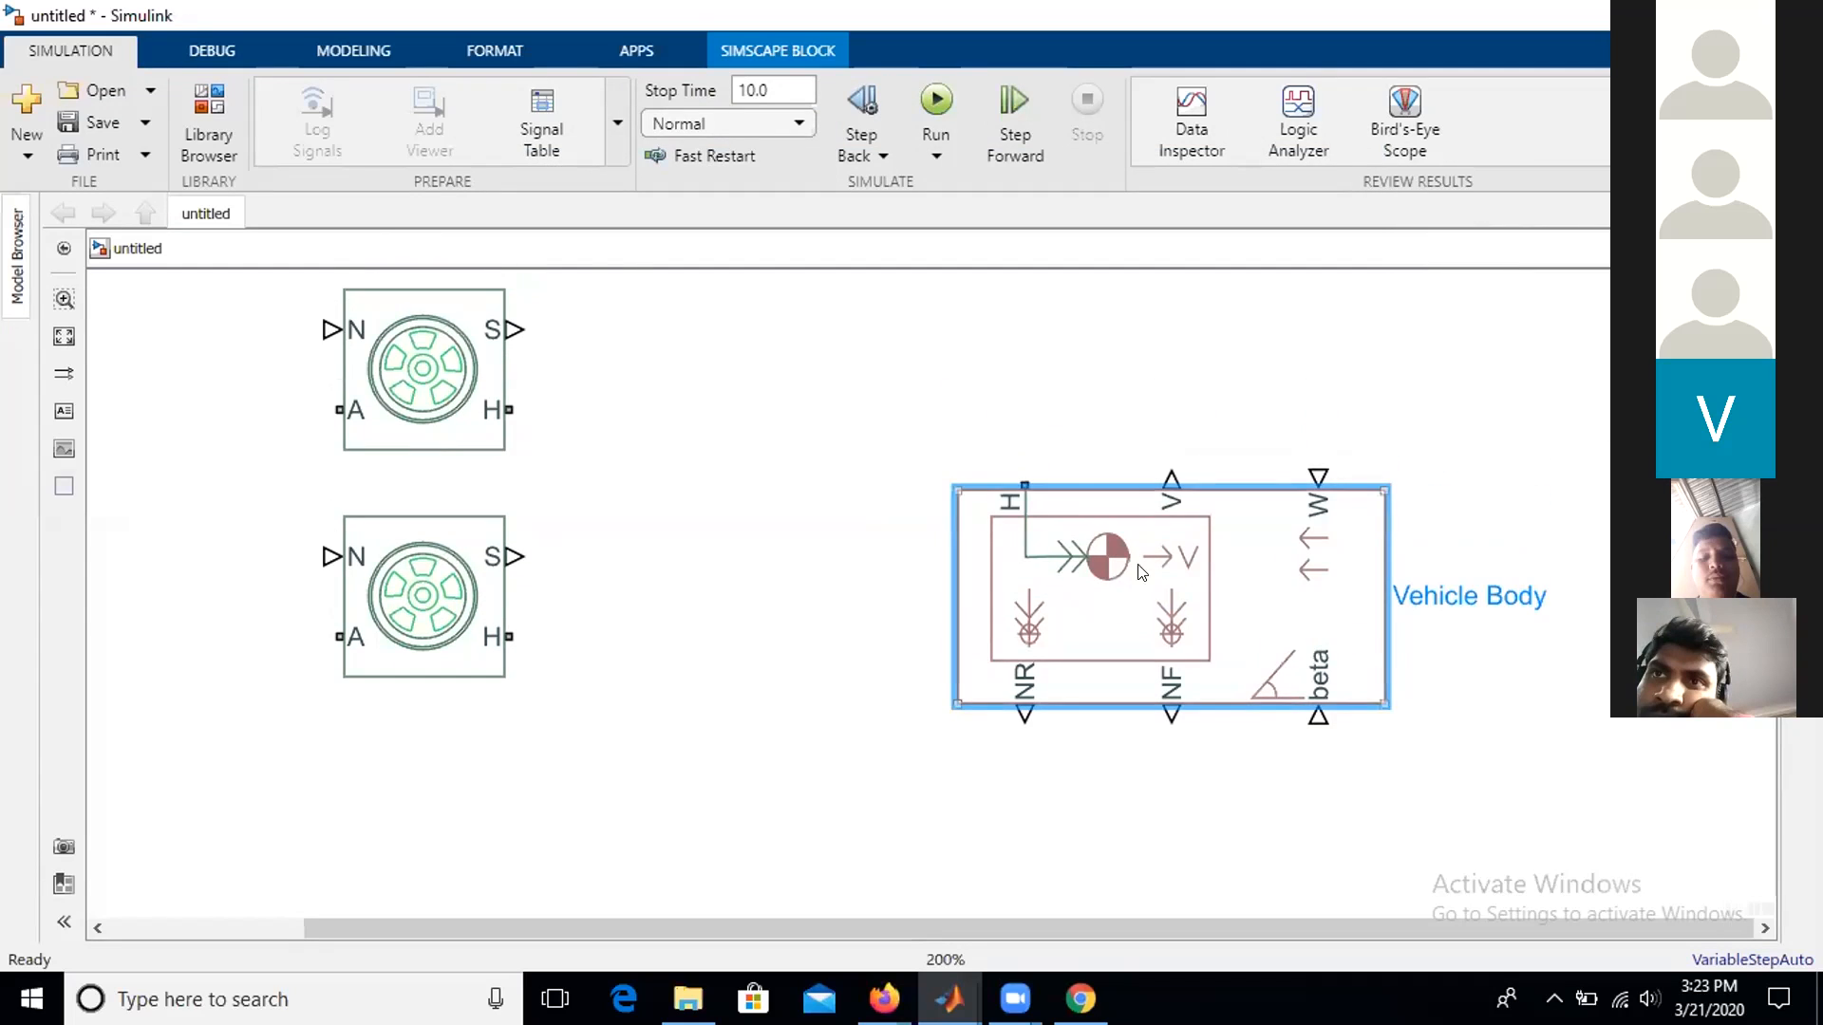
- Move the Vehicle Body block up so it is level with the upper tire blocks
scroll(335, 460, "down", 1)
left_click_drag(926, 583, 817, 411)
left_click_drag(854, 929, 640, 929)
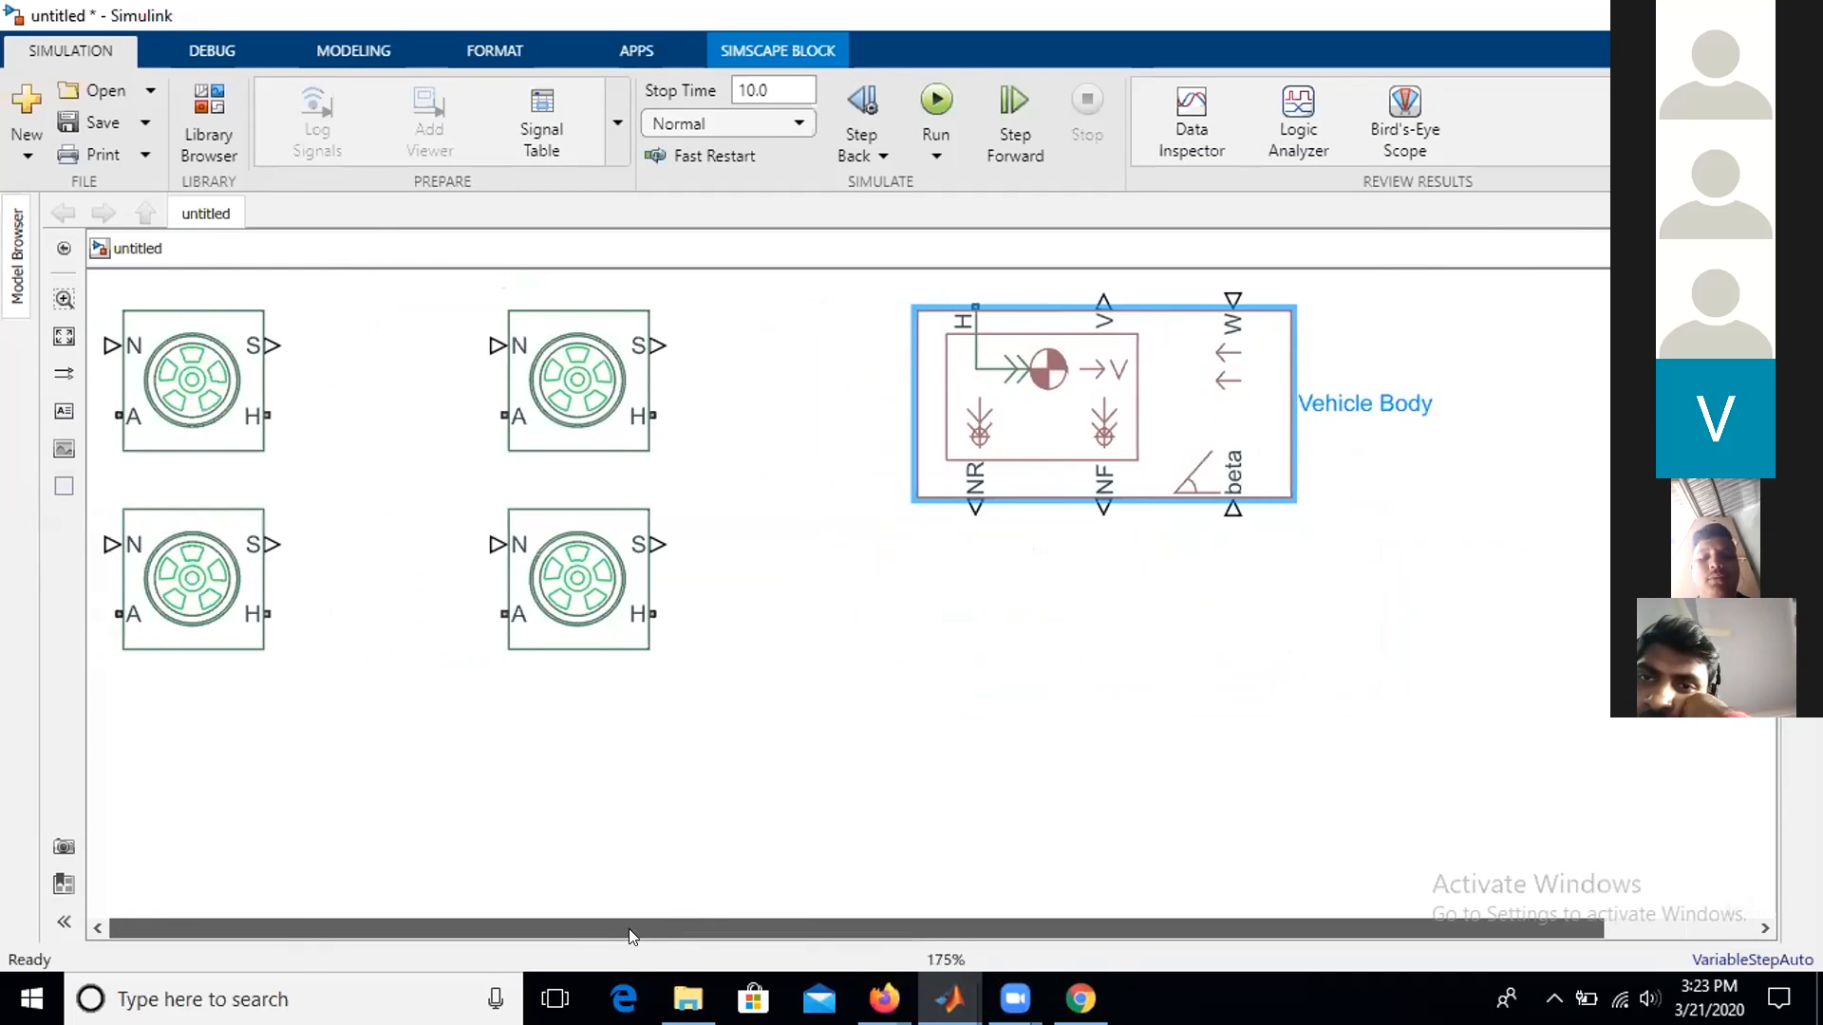
- Shift both columns of tire blocks slightly toward the Vehicle Body, keeping the tires aligned in two rows
left_click(582, 421)
left_click_drag(582, 420, 628, 420)
left_click_drag(615, 584, 653, 593)
left_click_drag(187, 389, 257, 389)
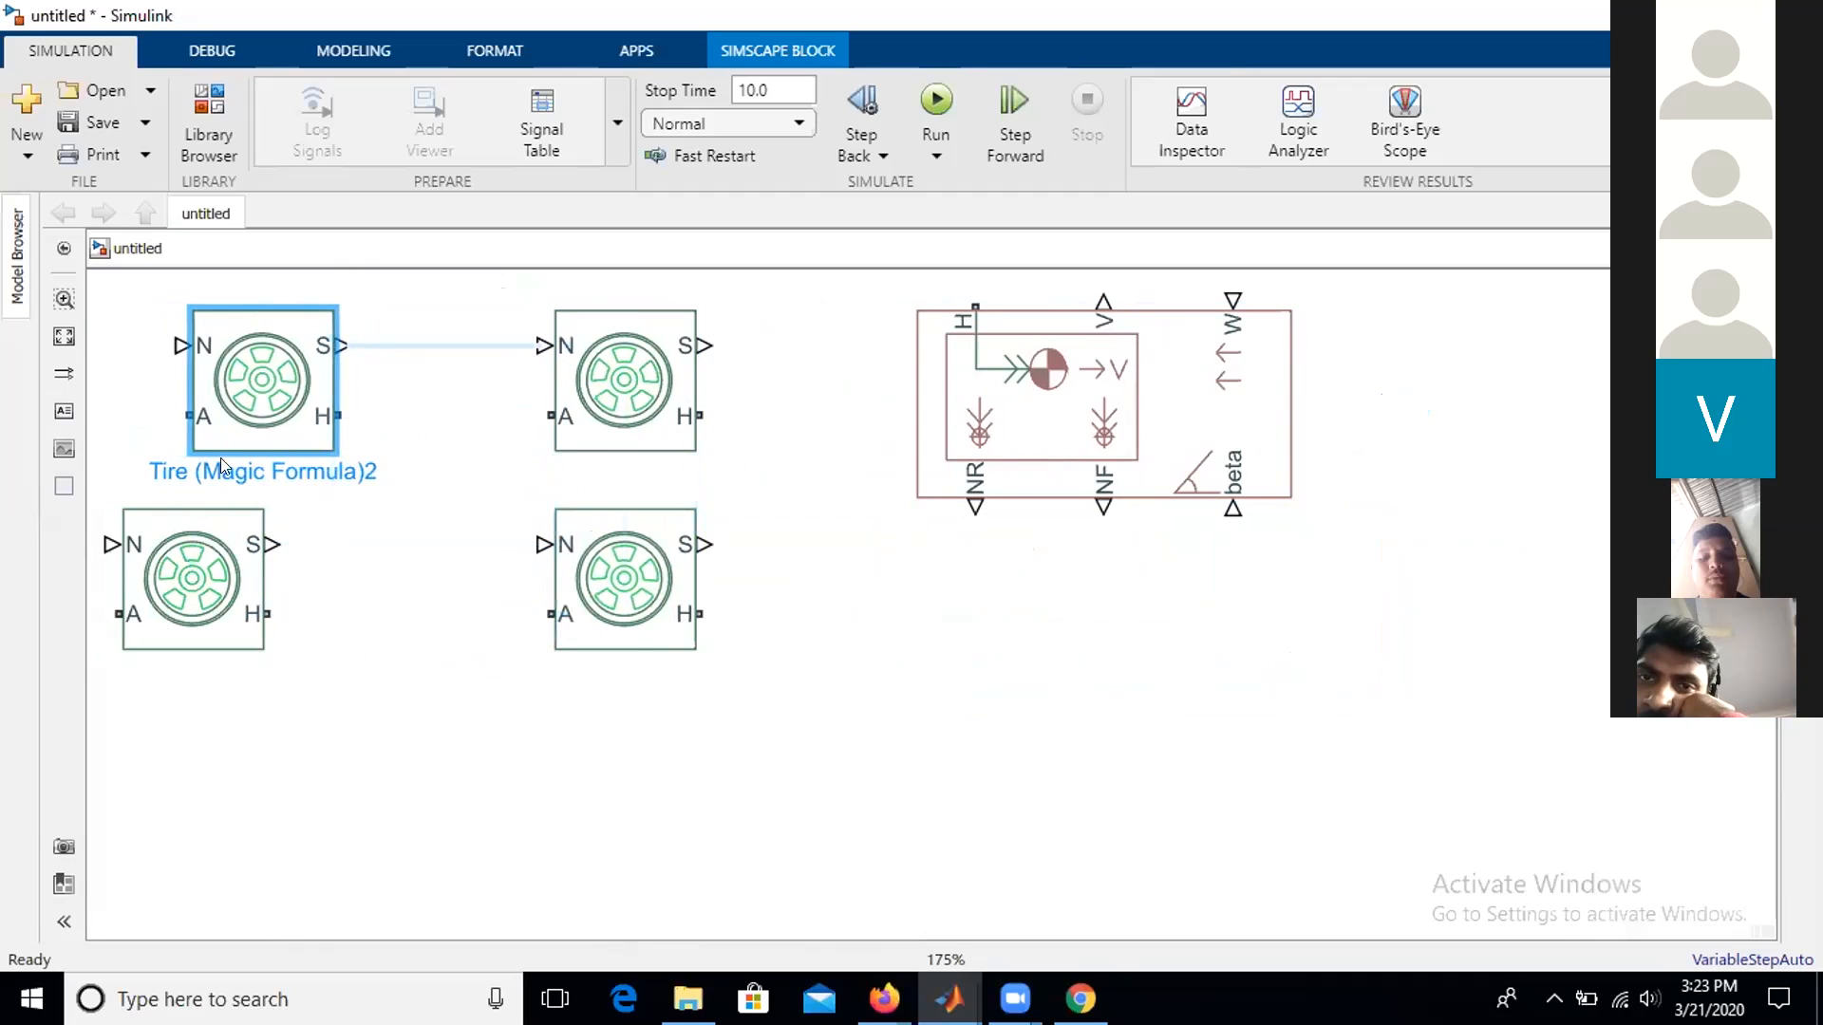
left_click_drag(181, 577, 264, 574)
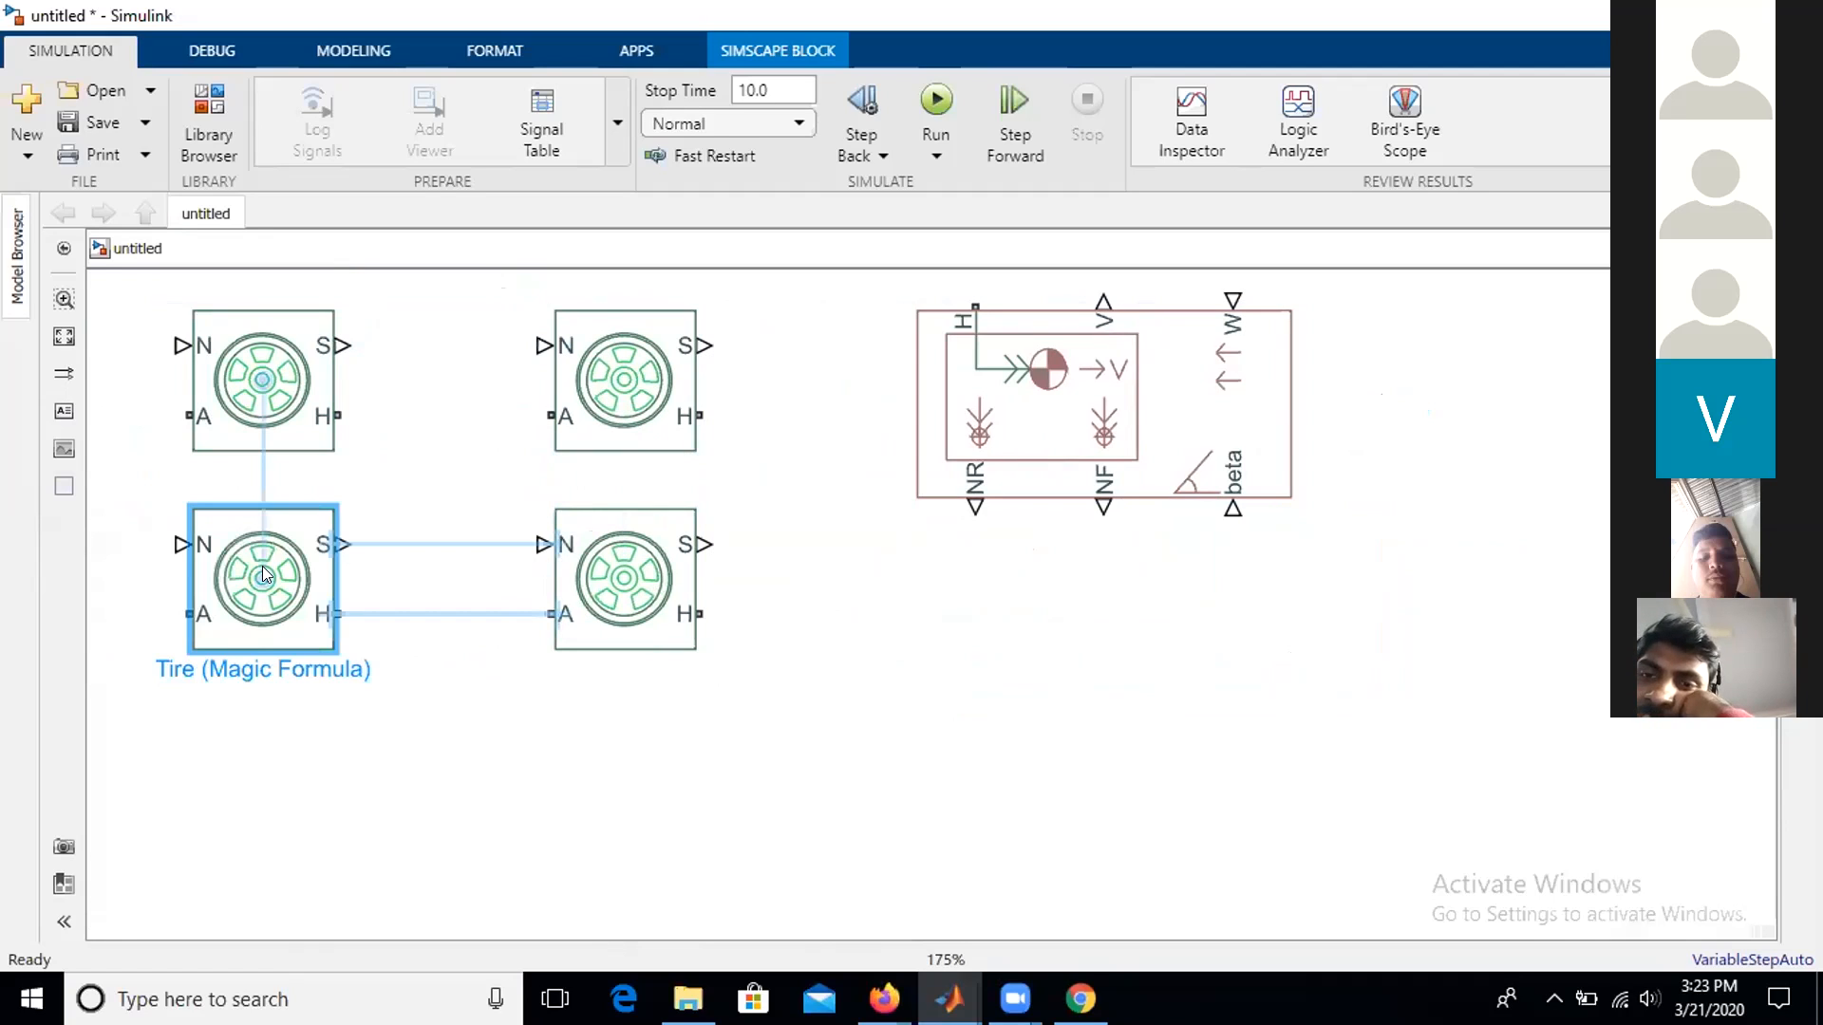
- Place the Vehicle Body block above the four tires, roughly centred between the two tire columns
scroll(1207, 461, "down", 5)
scroll(766, 366, "up", 3)
scroll(859, 312, "down", 3)
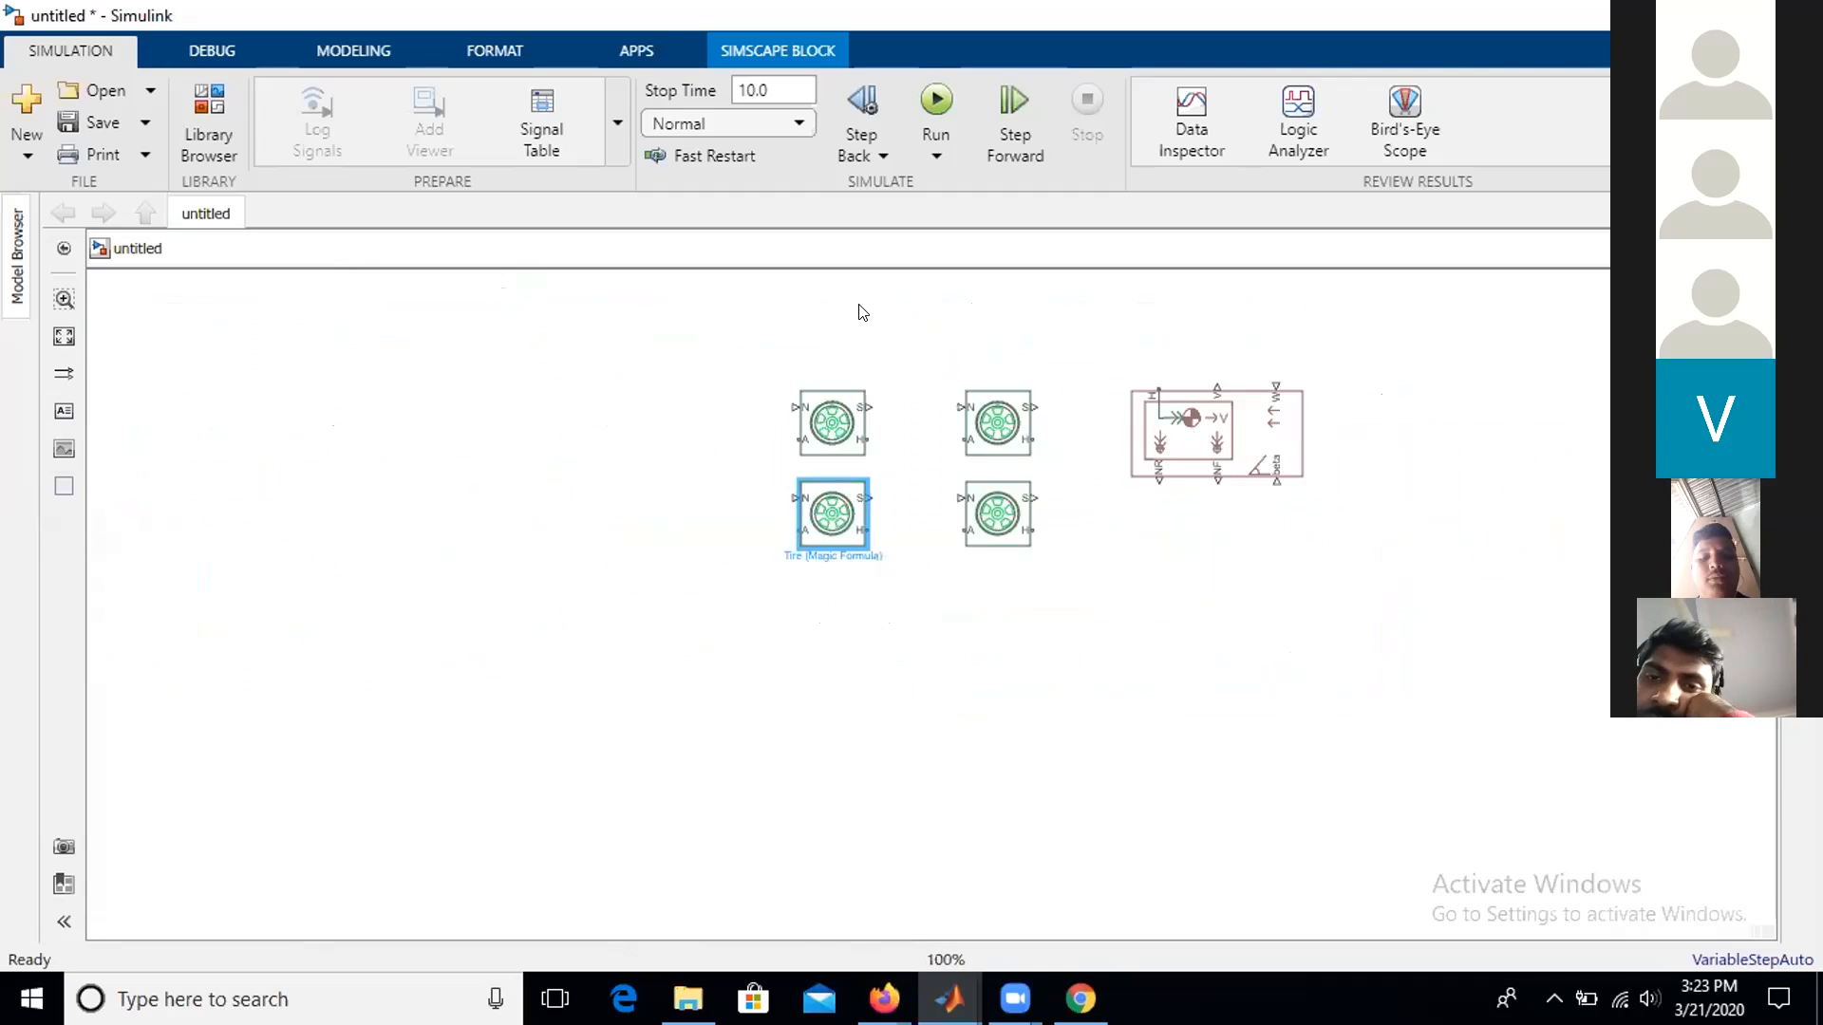
scroll(859, 313, "up", 3)
left_click_drag(1501, 500, 856, 276)
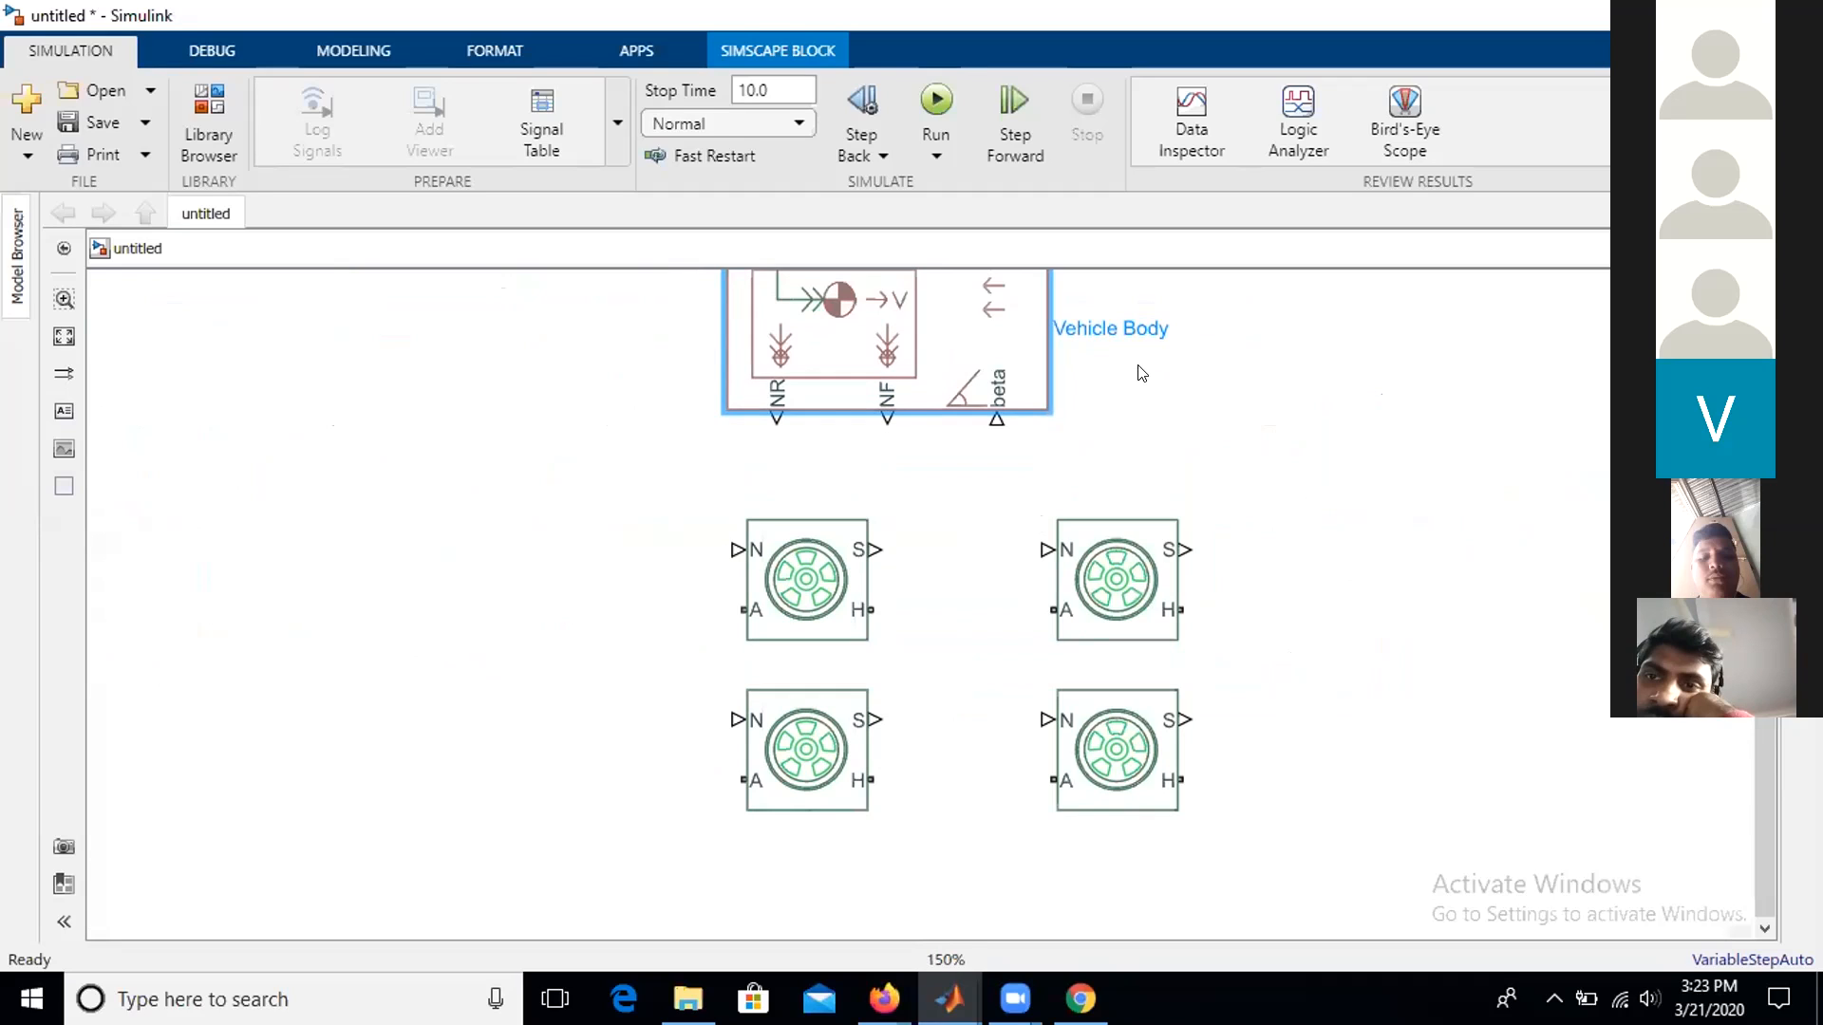
left_click_drag(926, 335, 997, 353)
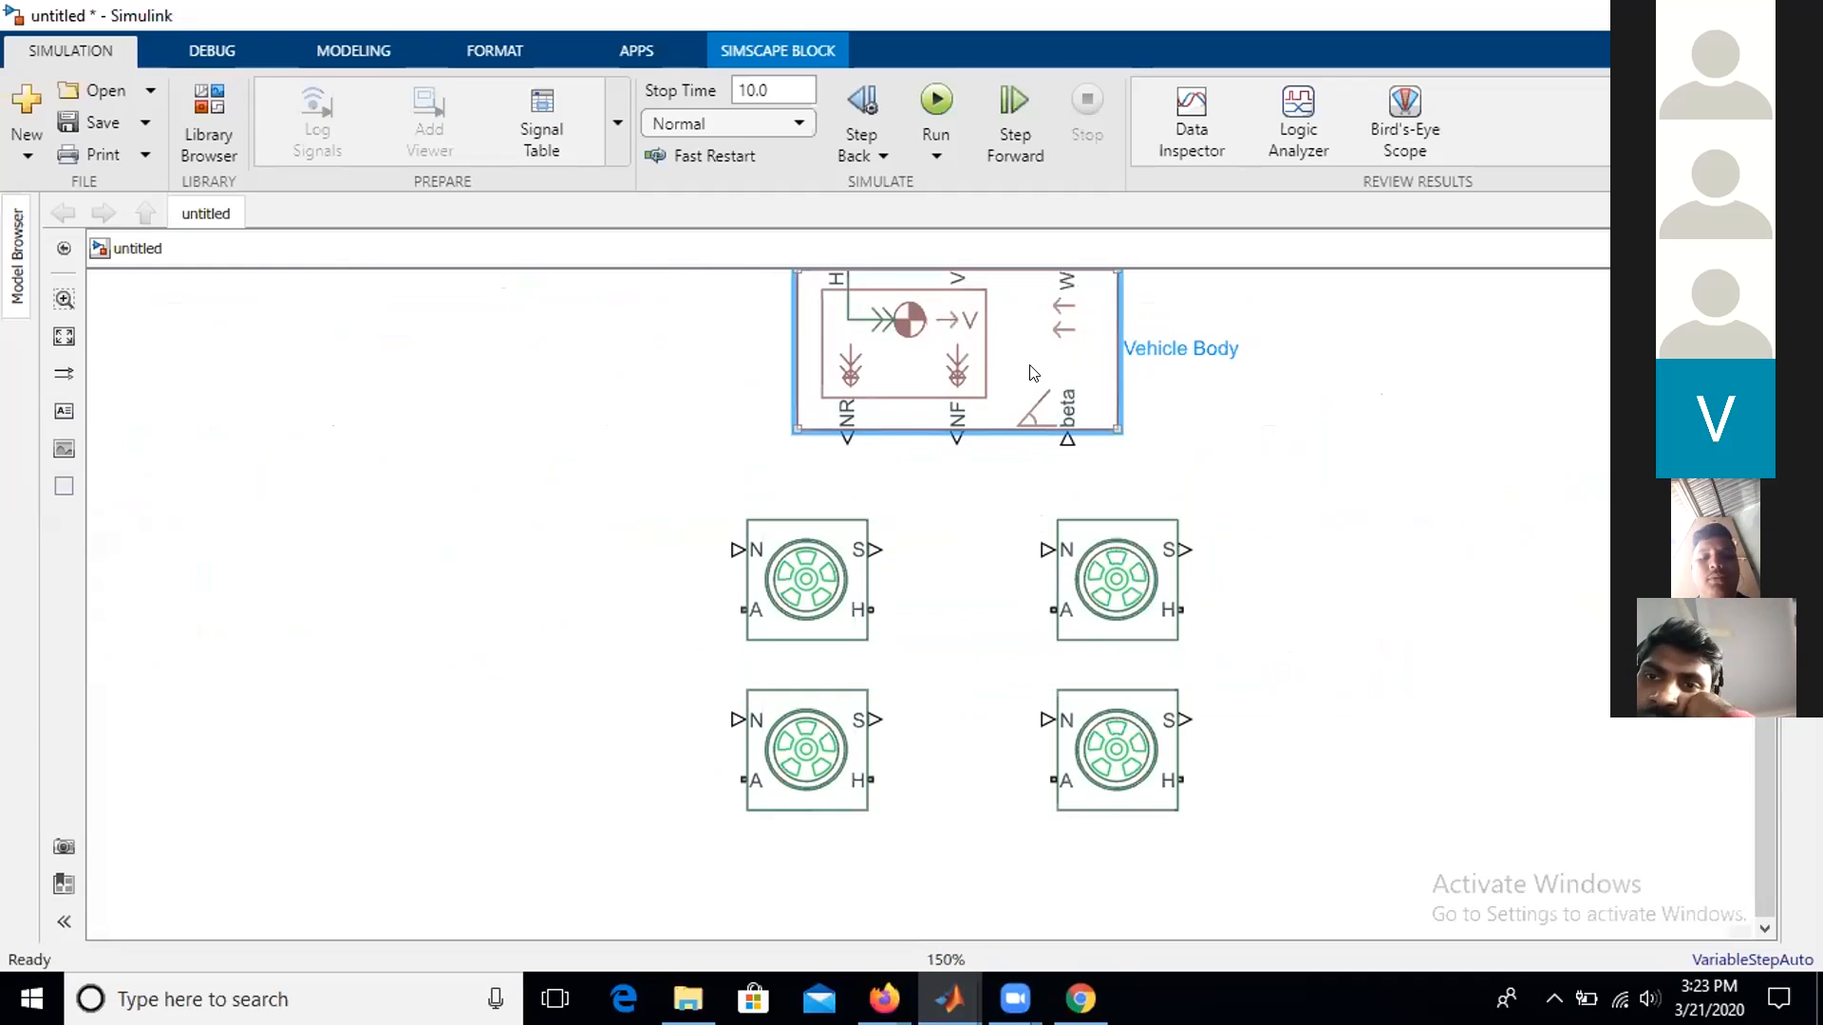
- Connect the Vehicle Body's NR port to the N ports of the two left tires and NF to those of the two right tires
left_click(735, 549)
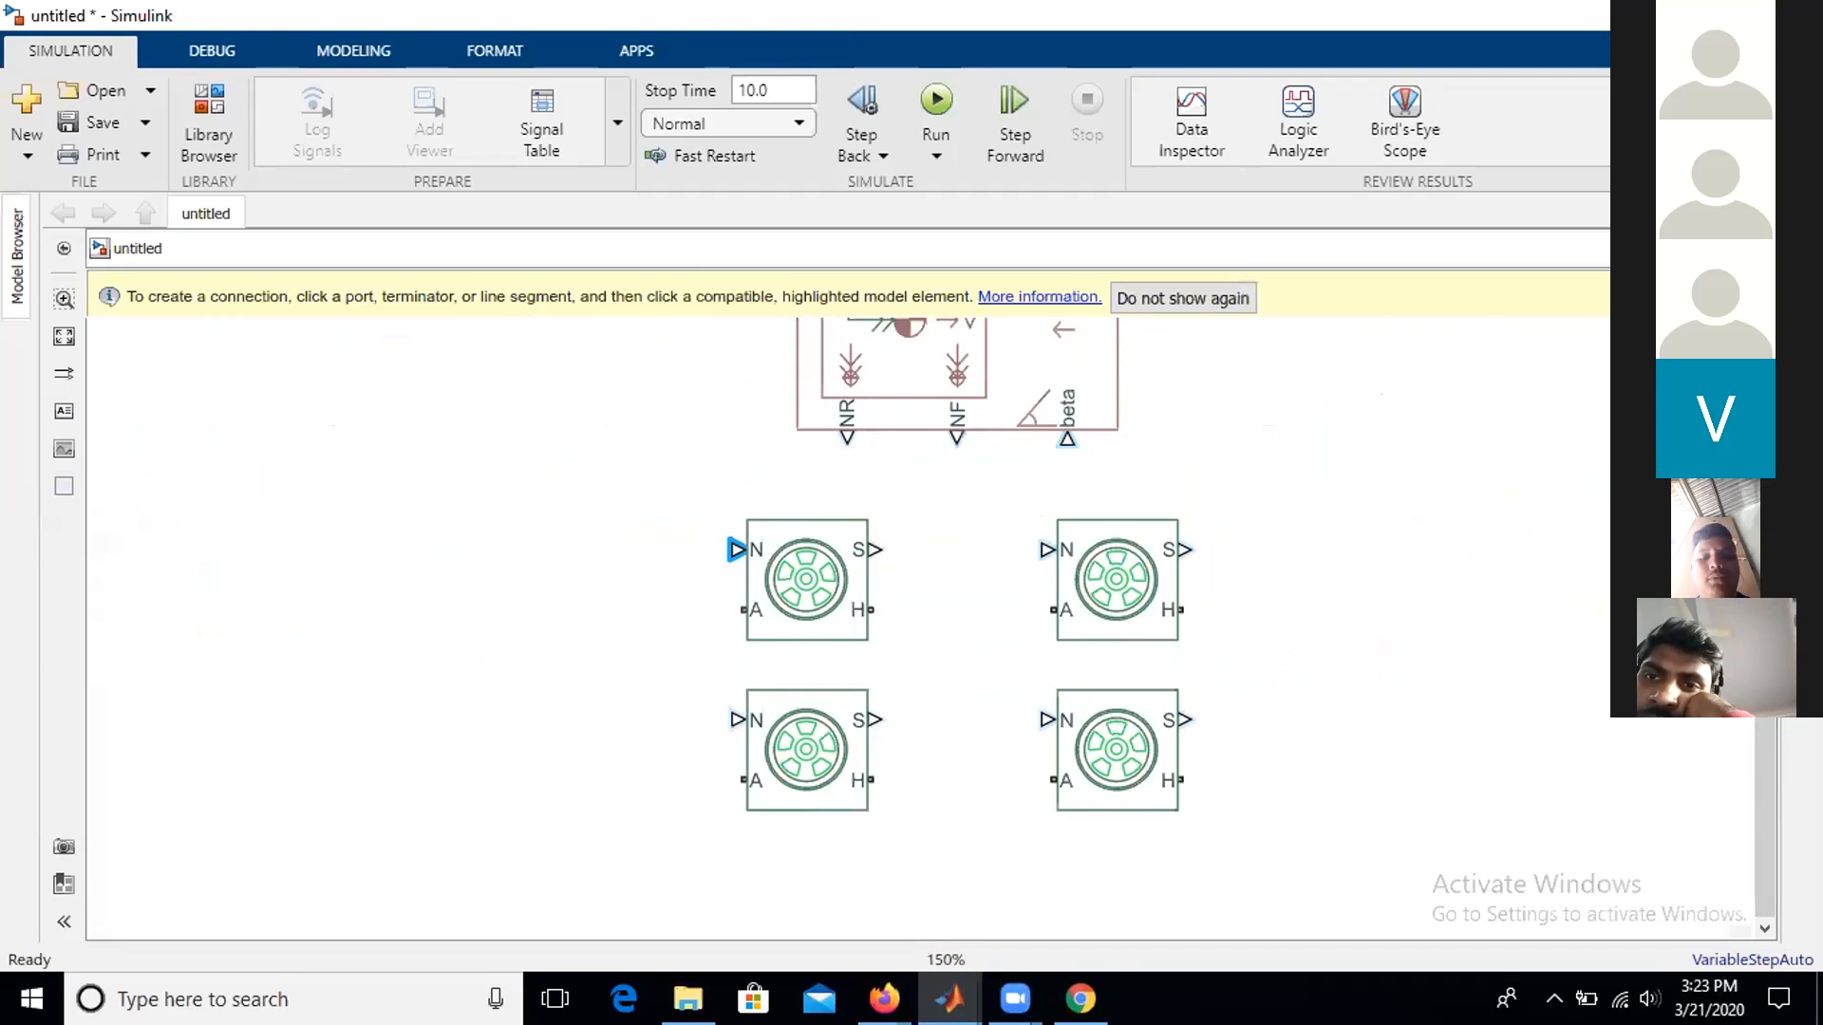
left_click(578, 462)
left_click_drag(716, 533, 838, 433)
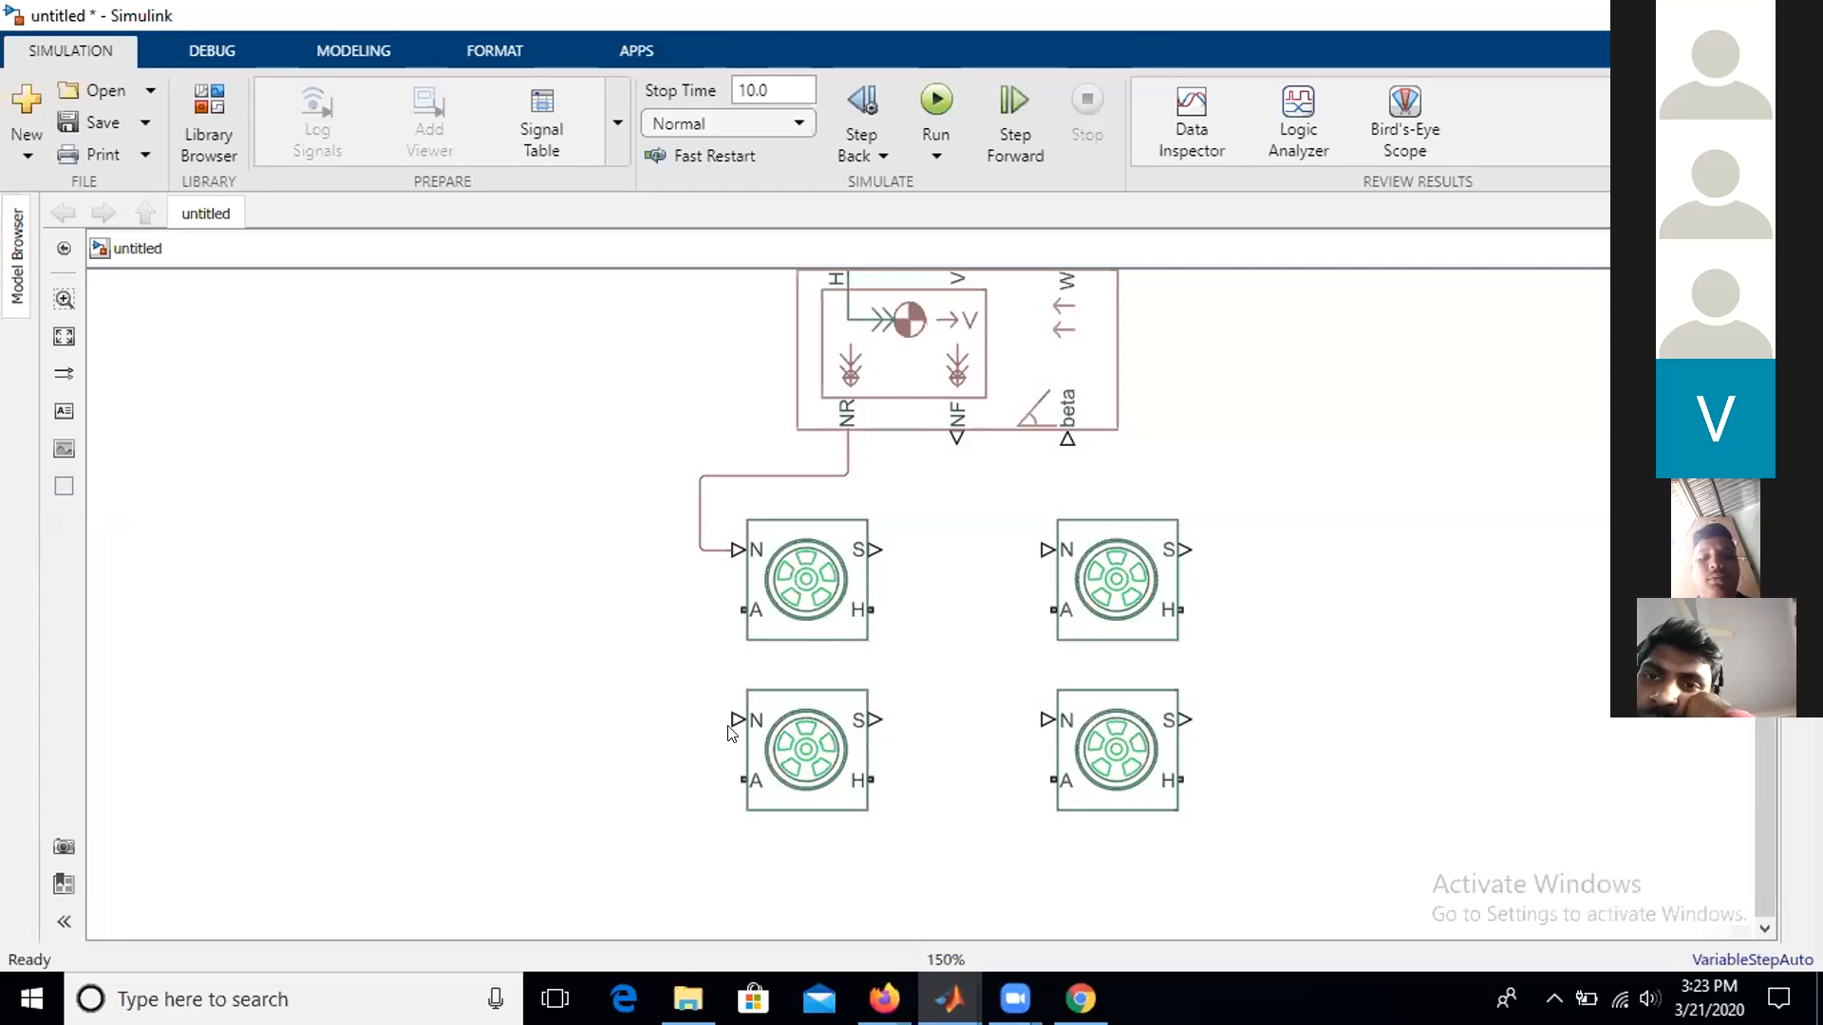
left_click_drag(718, 708, 684, 489)
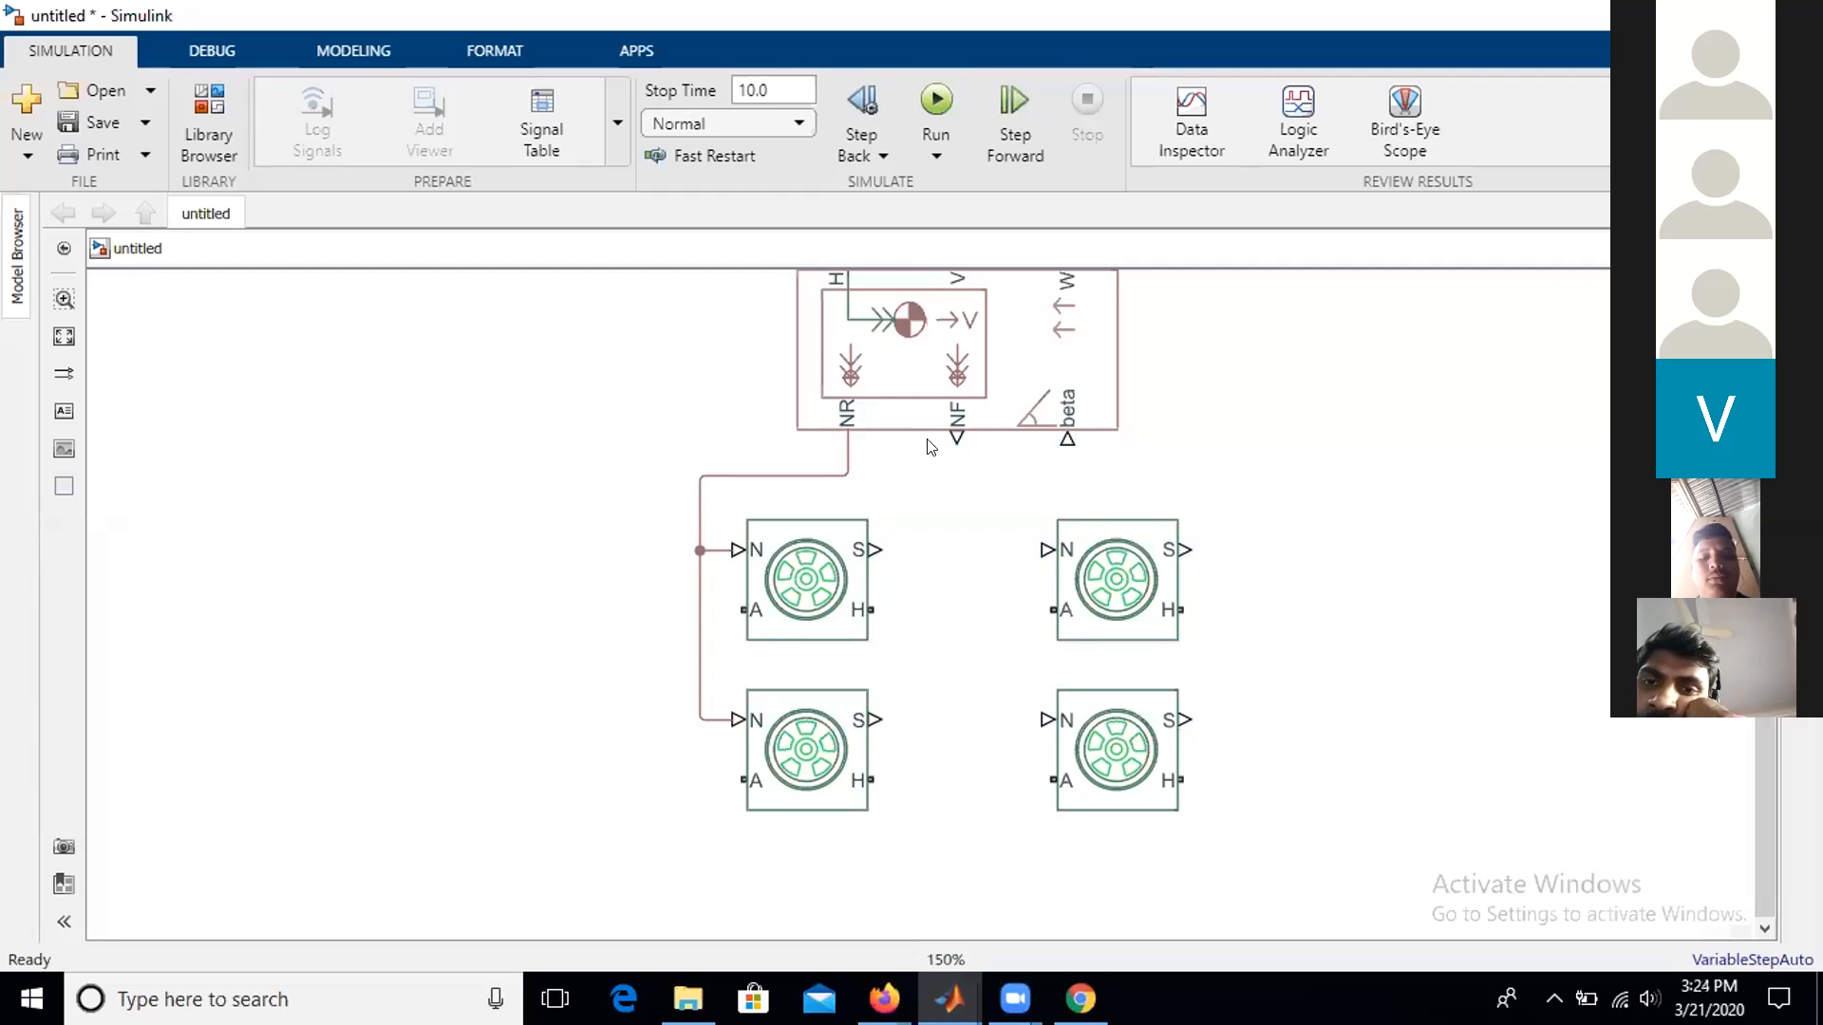
left_click_drag(943, 432, 1045, 550)
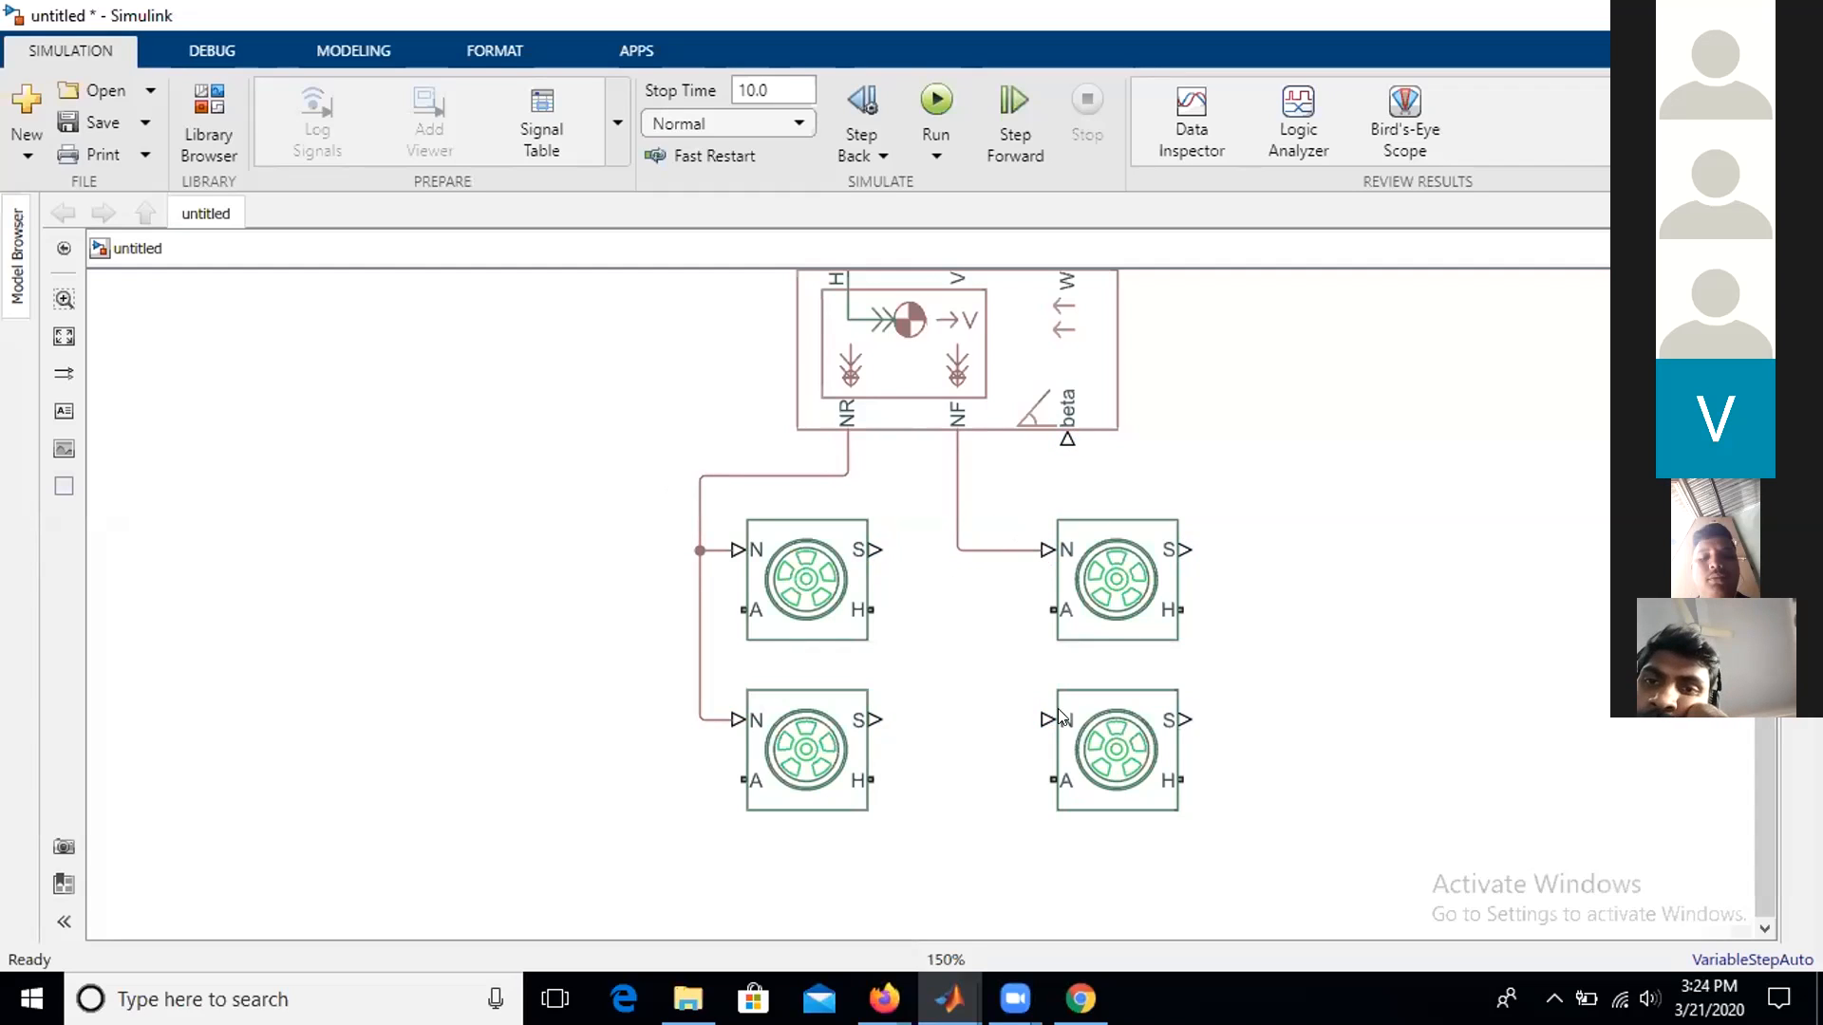
left_click_drag(1030, 714, 945, 549)
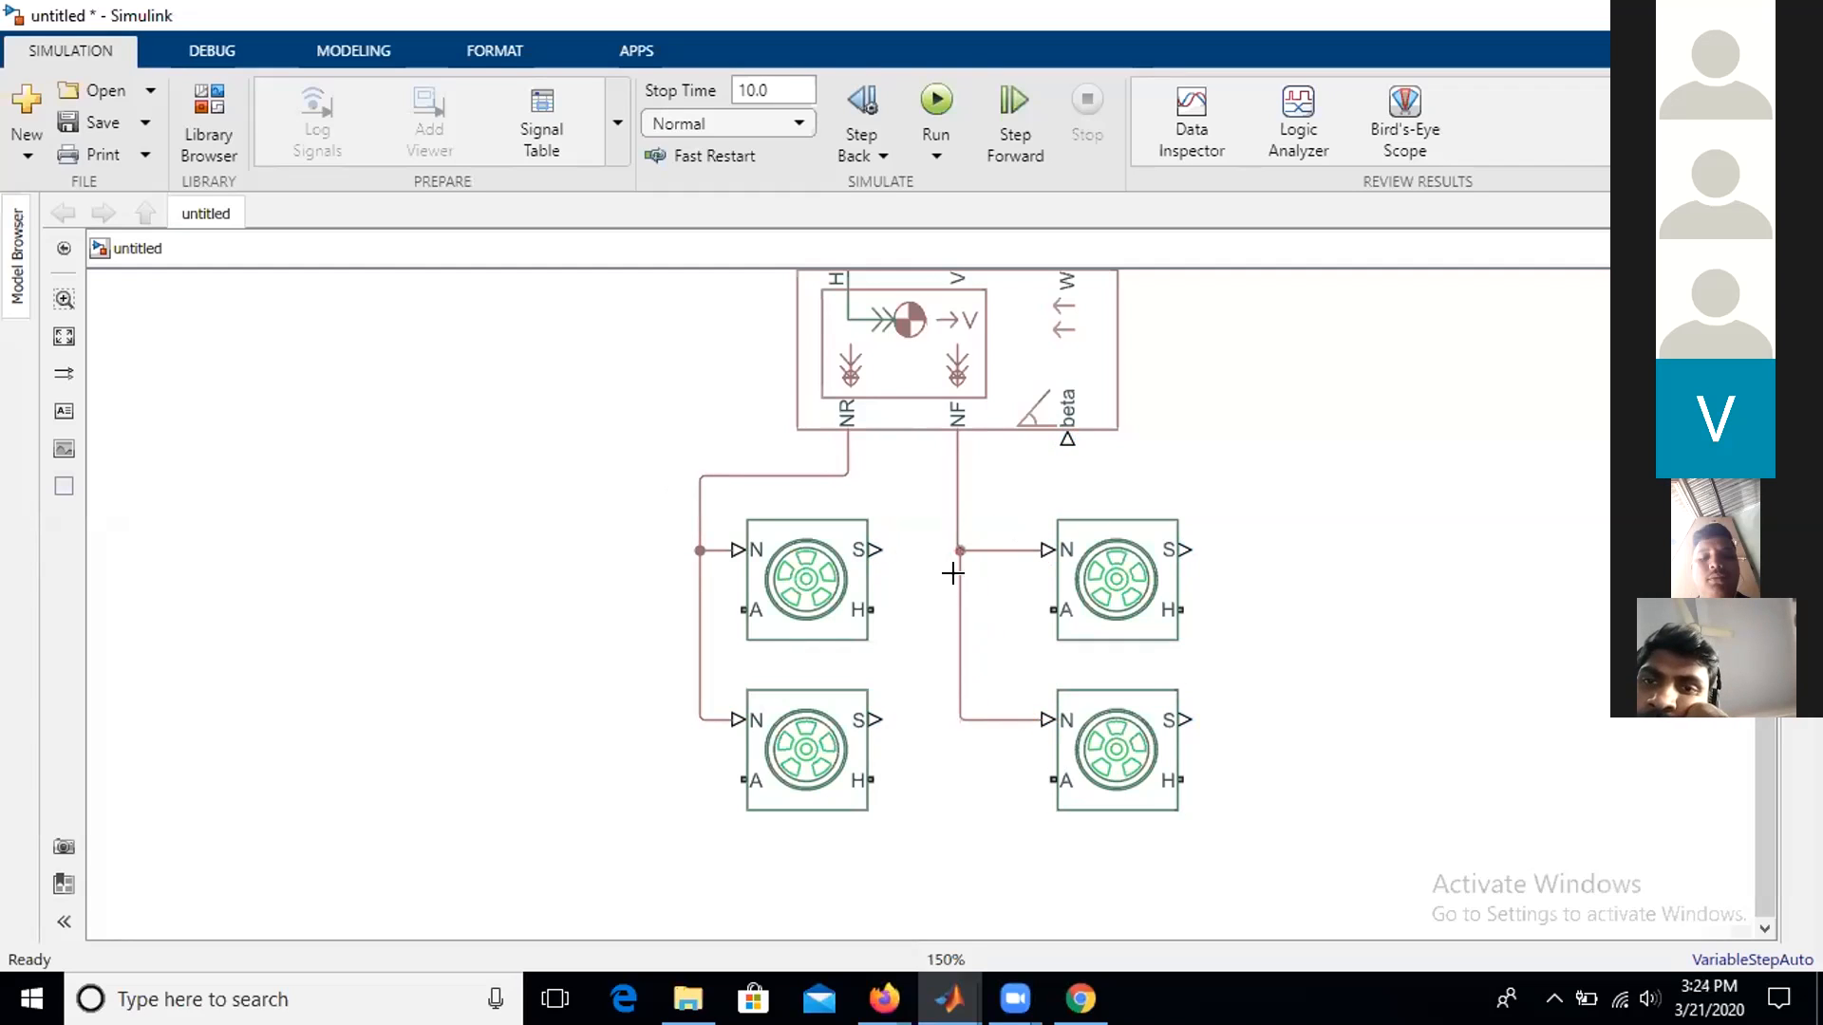
- Connect the H ports of the two right tires together, and likewise those of the two left tires
left_click(1208, 615)
left_click_drag(1182, 610, 1165, 765)
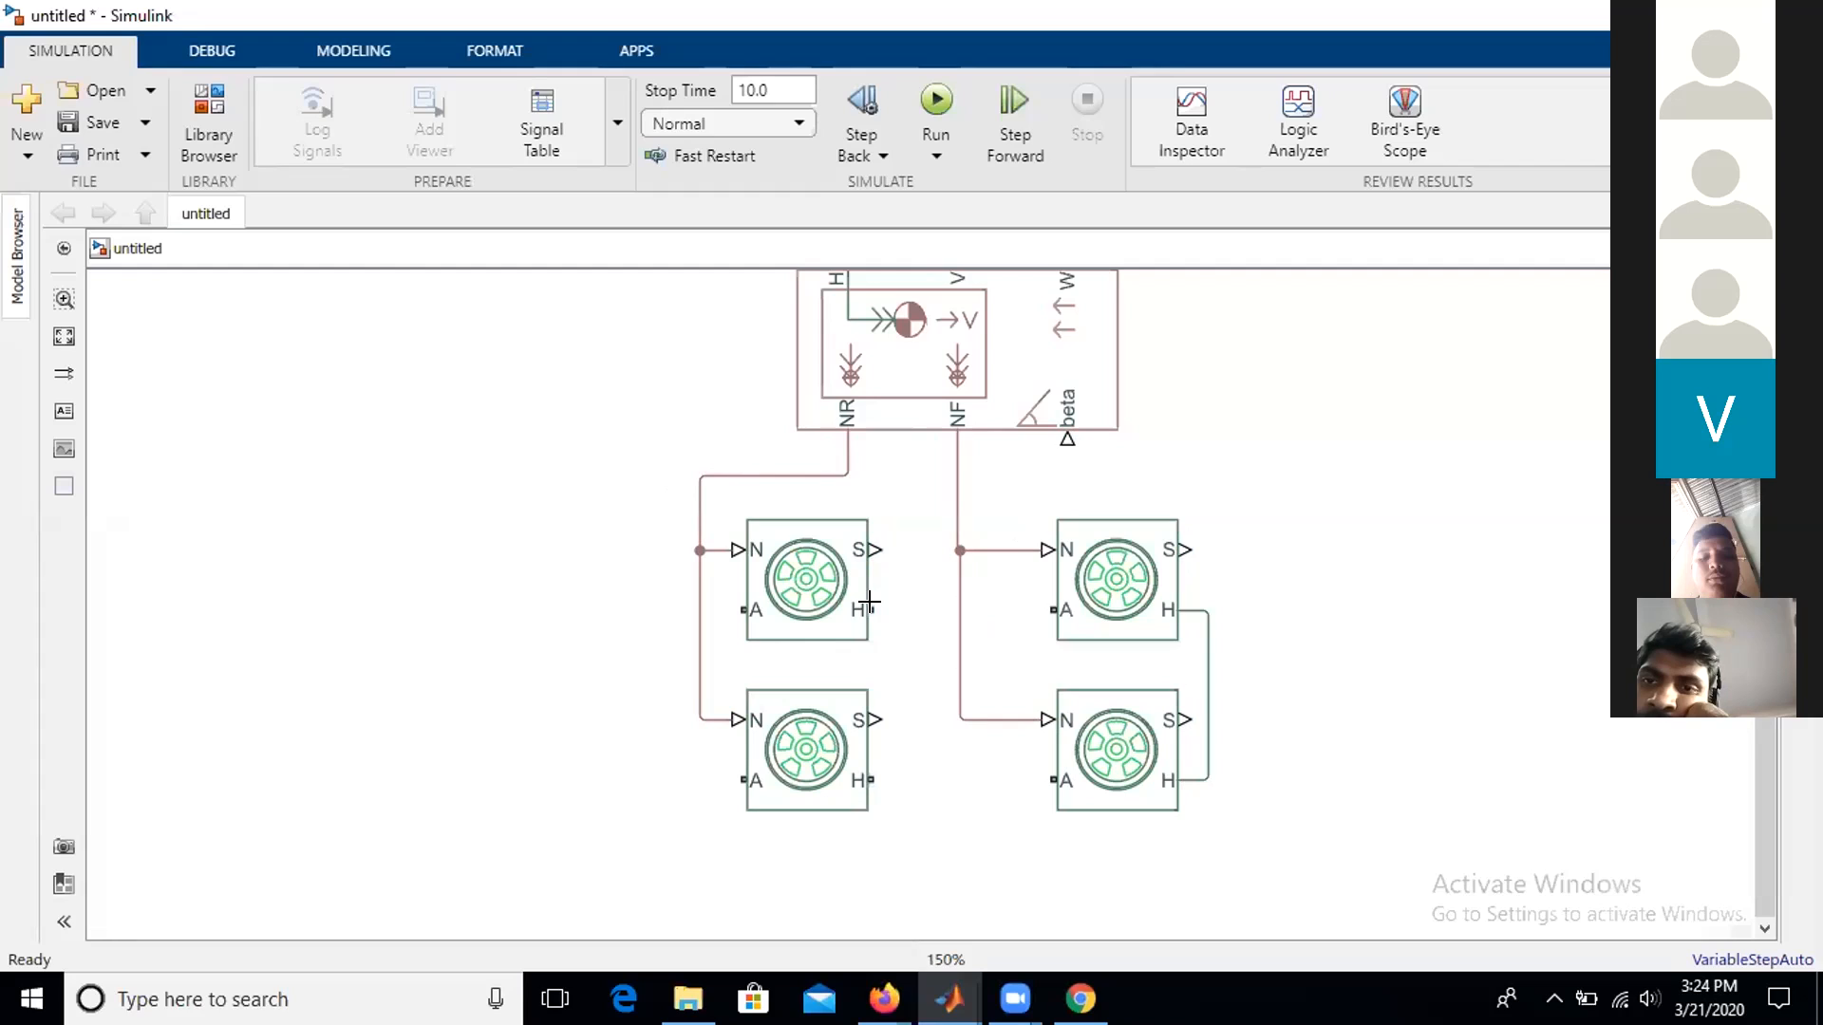
left_click_drag(913, 704, 921, 787)
- Connect the Vehicle Body's H port to the left tires' shared H line, routing the line clear around their left side
left_click_drag(1766, 816, 1765, 781)
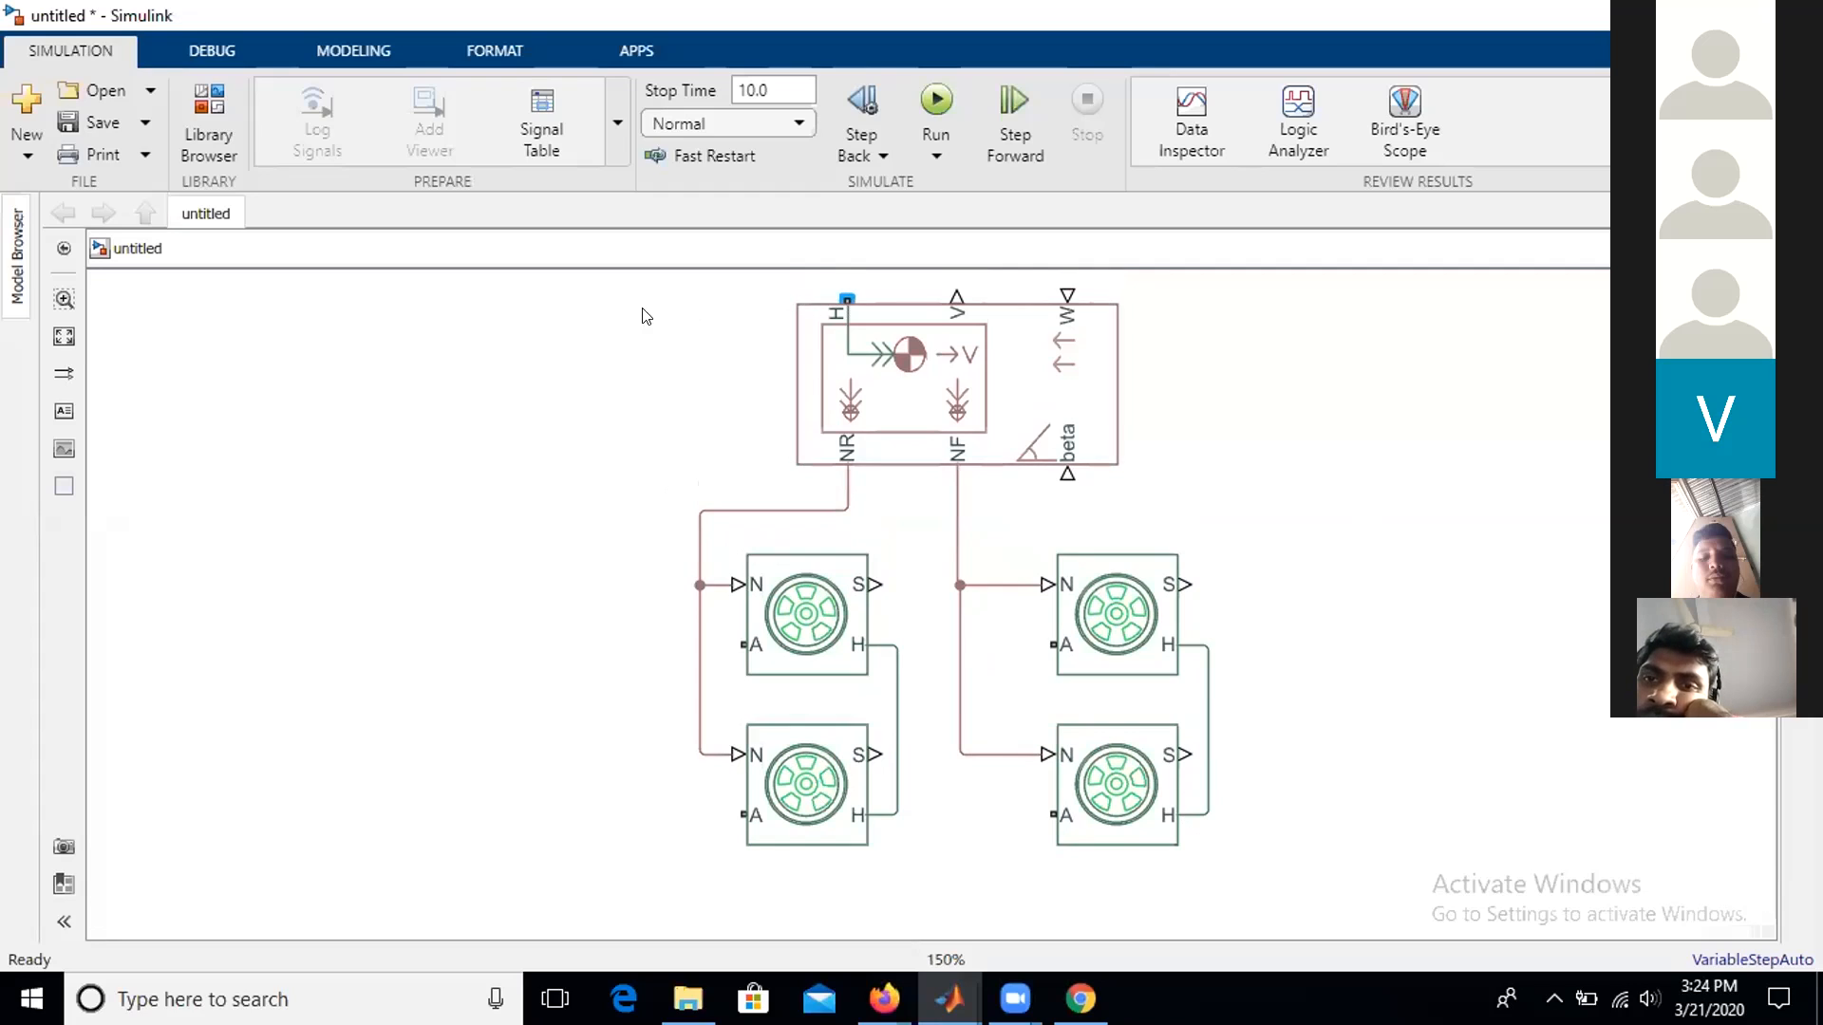
left_click(897, 713)
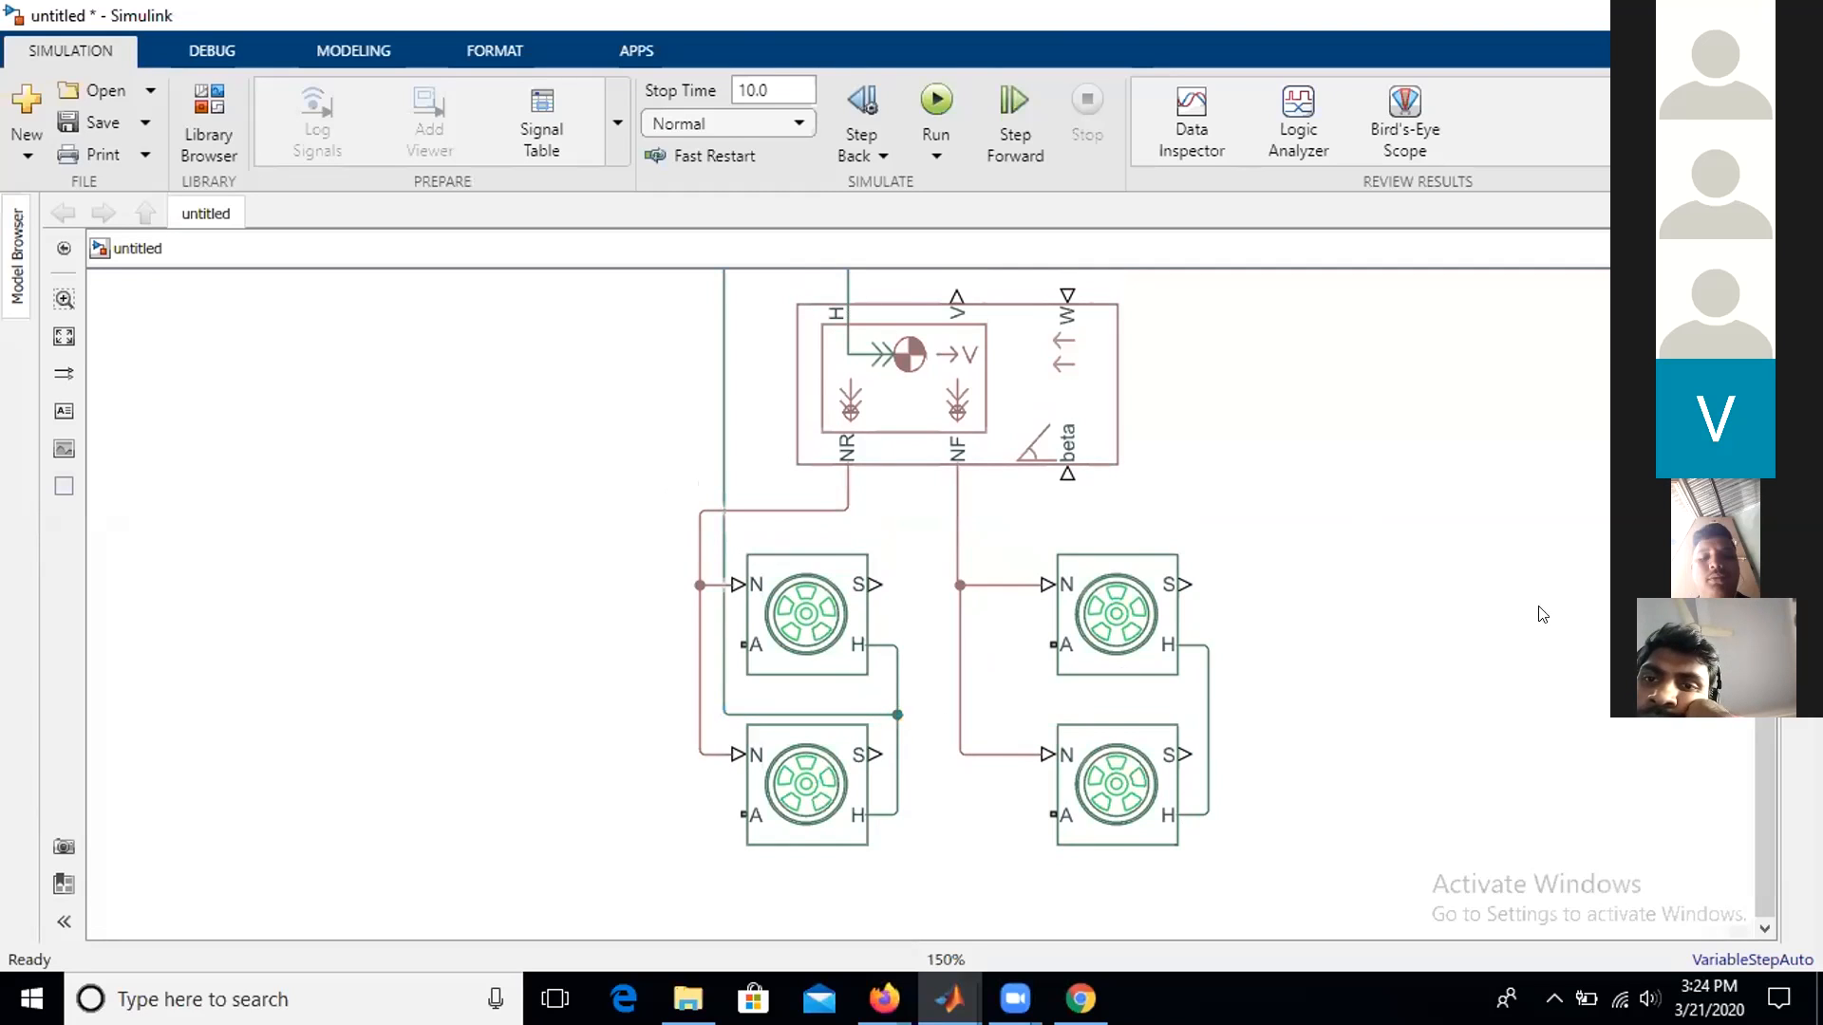
scroll(1371, 372, "up", 1)
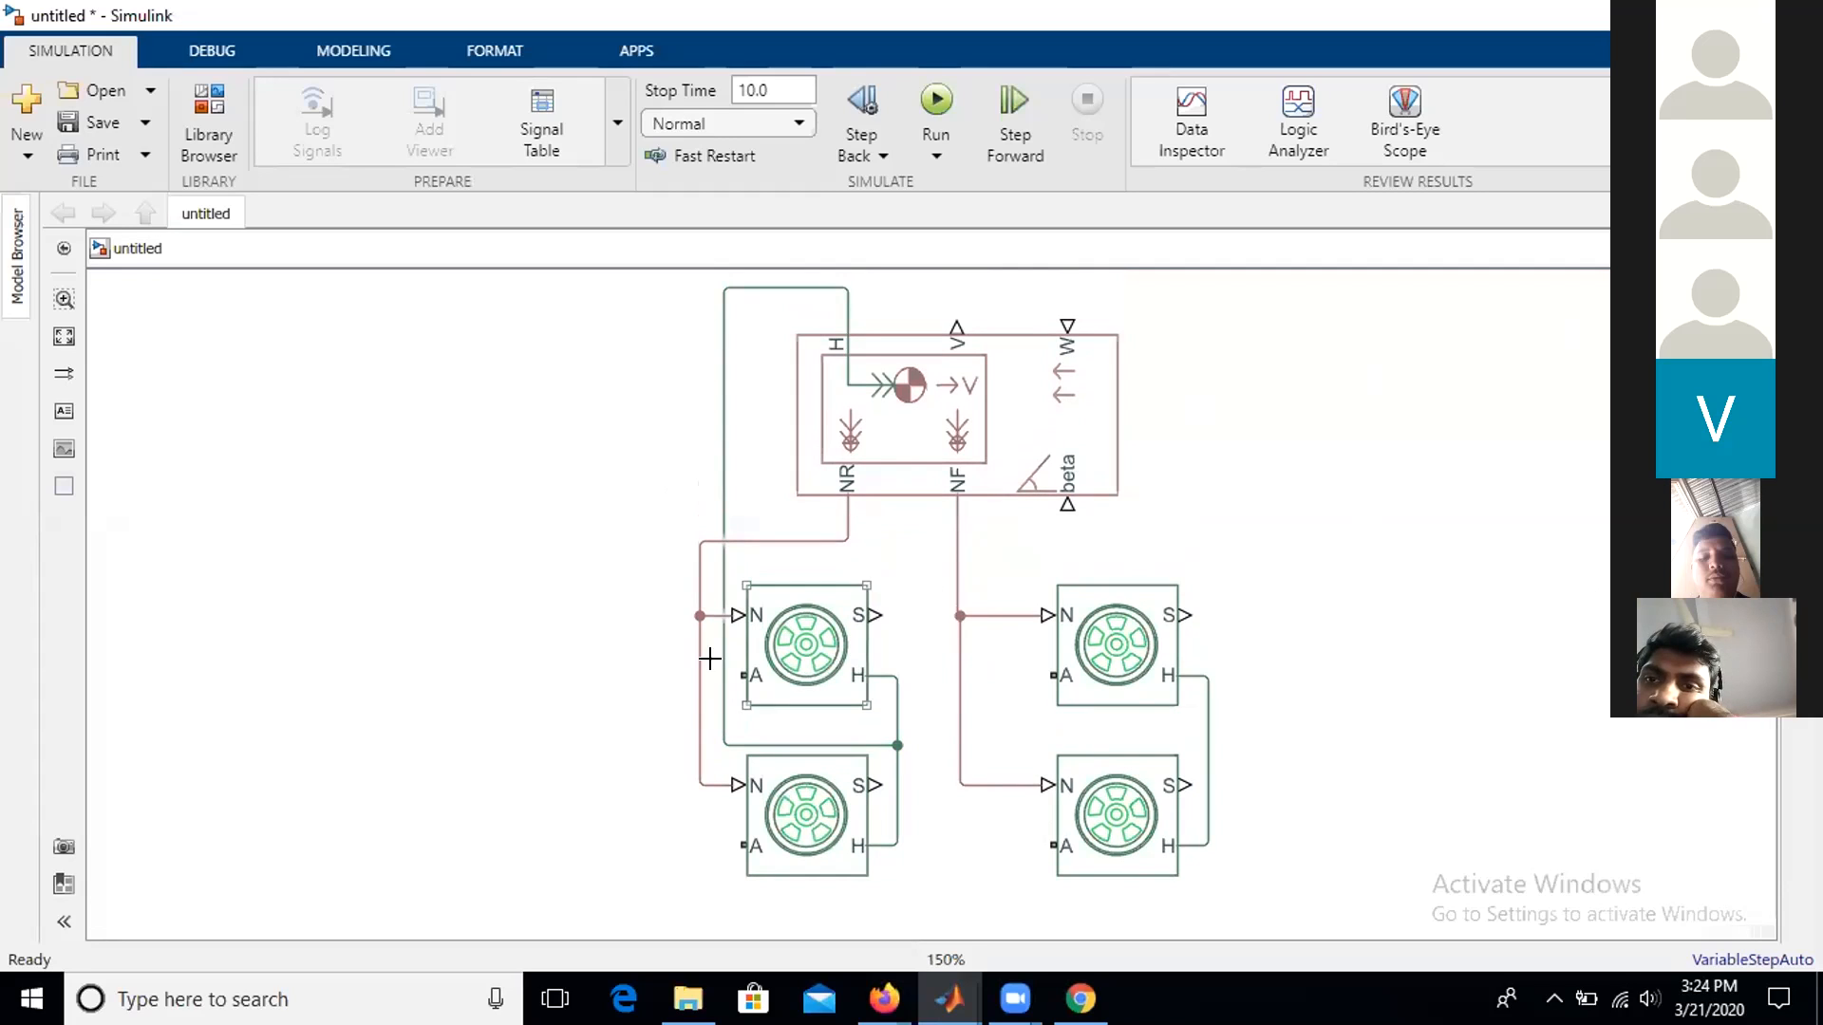
left_click(719, 446)
left_click_drag(715, 439, 599, 452)
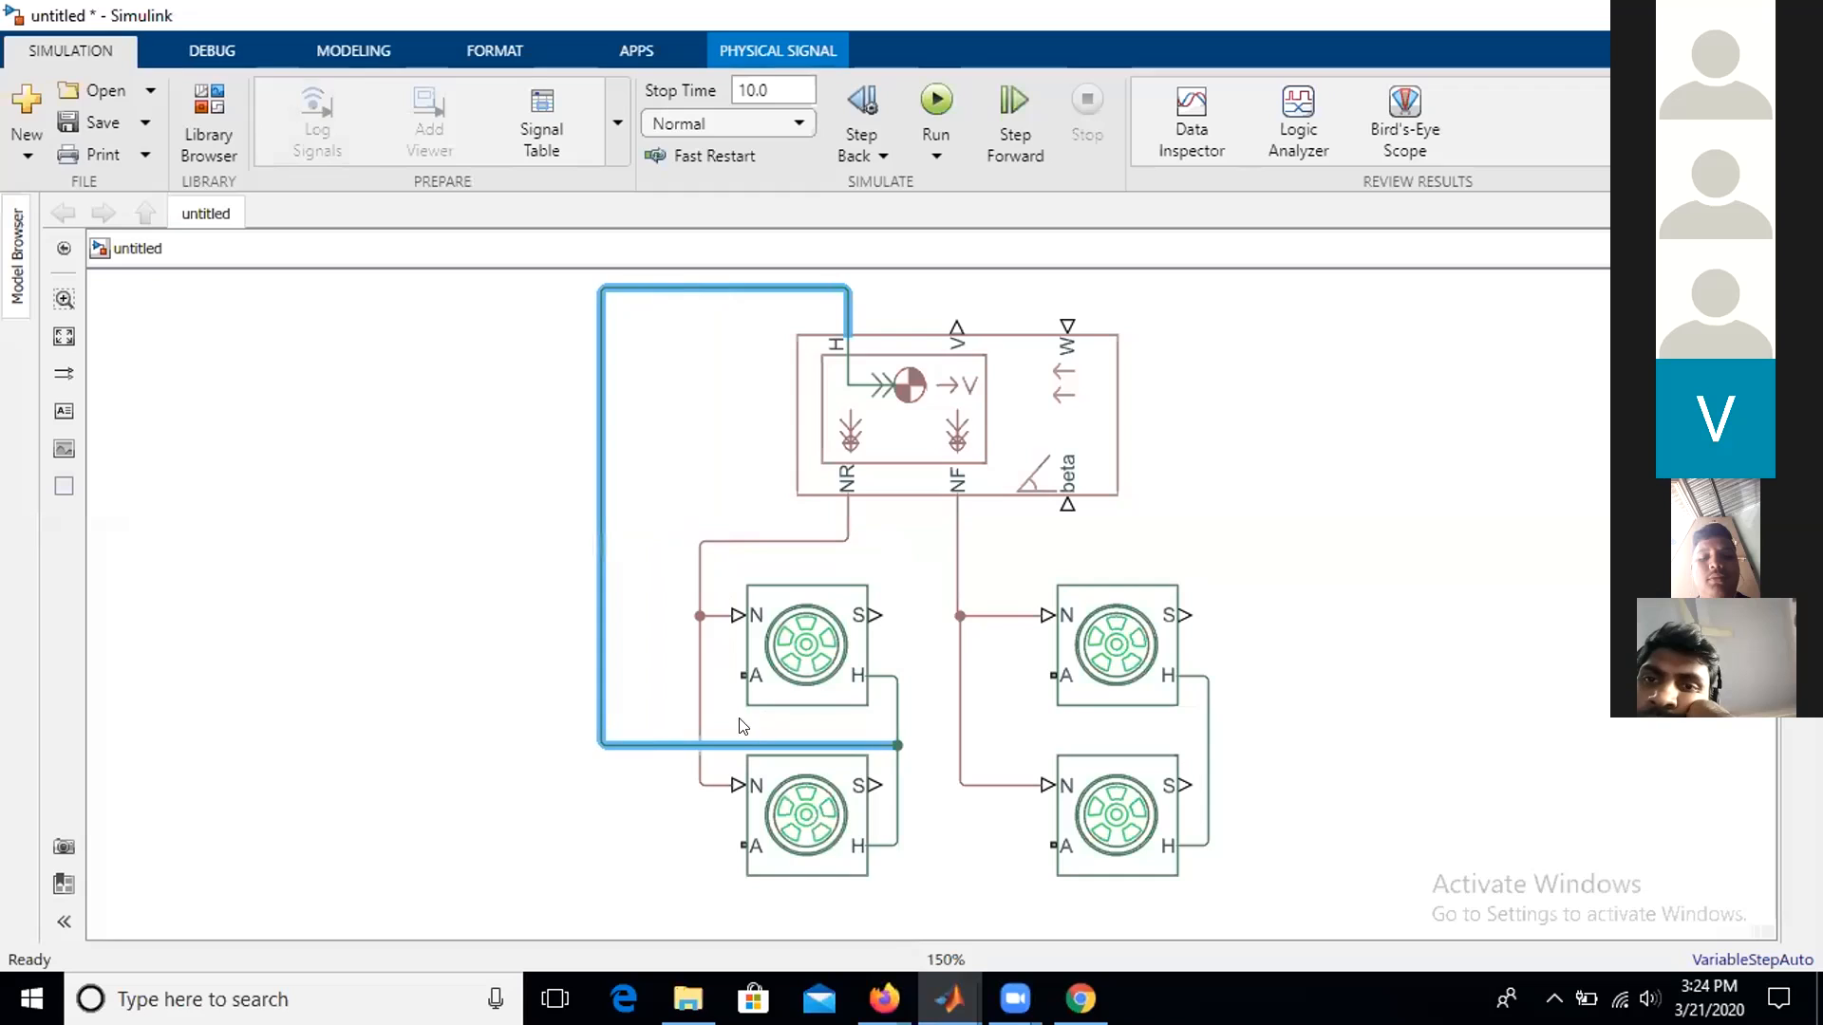
left_click_drag(730, 745, 727, 731)
left_click(1465, 712)
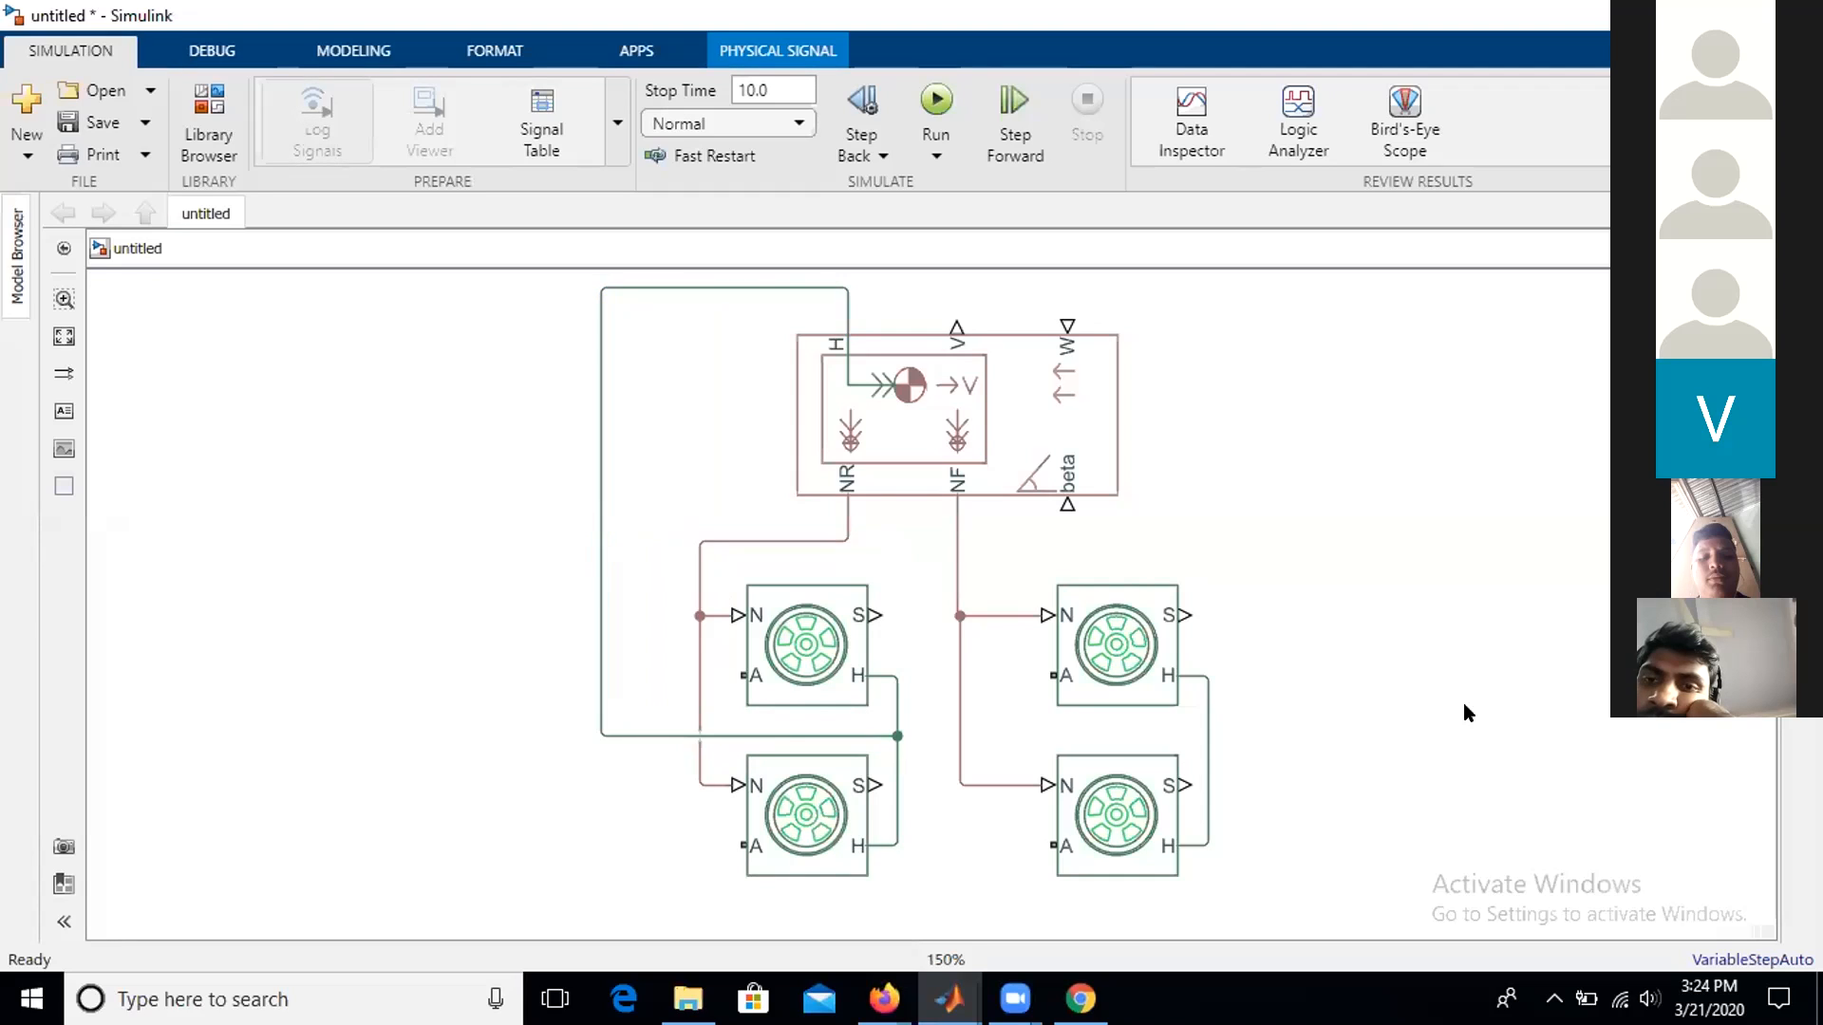
- Draw an open-ended line upward from the Vehicle Body's V port
left_click(926, 436)
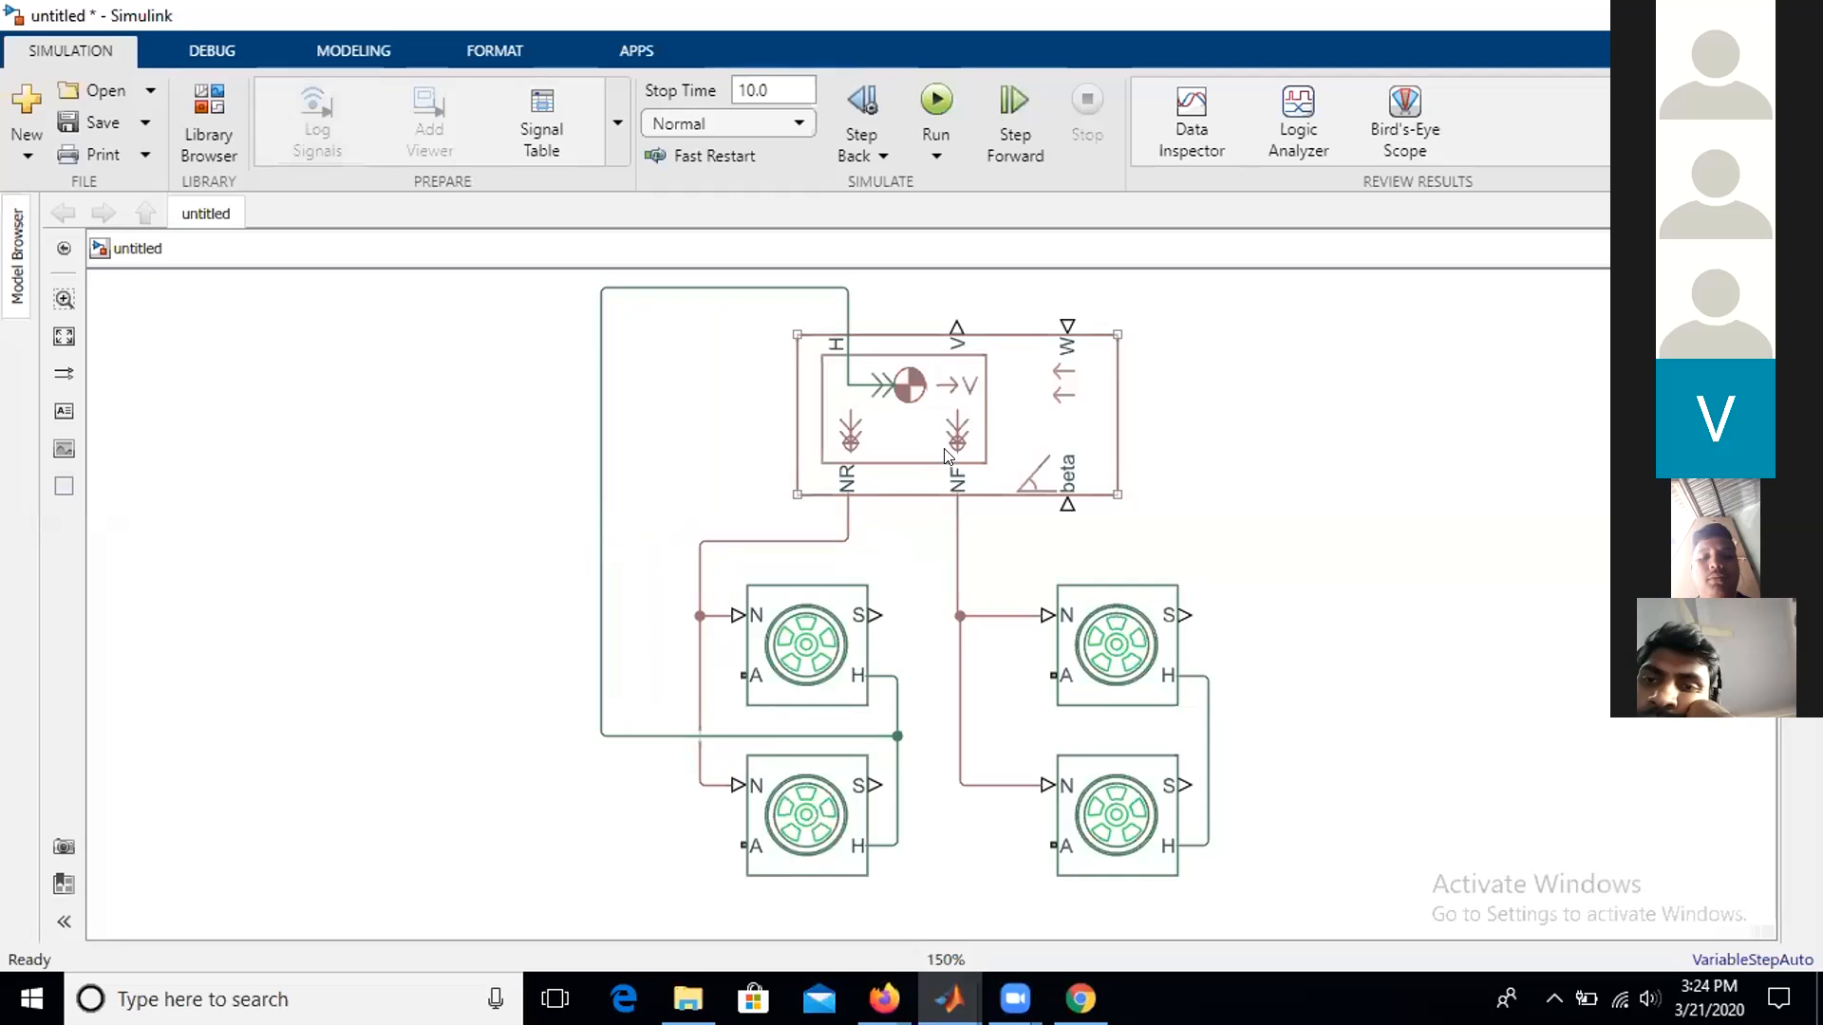
left_click(1050, 489)
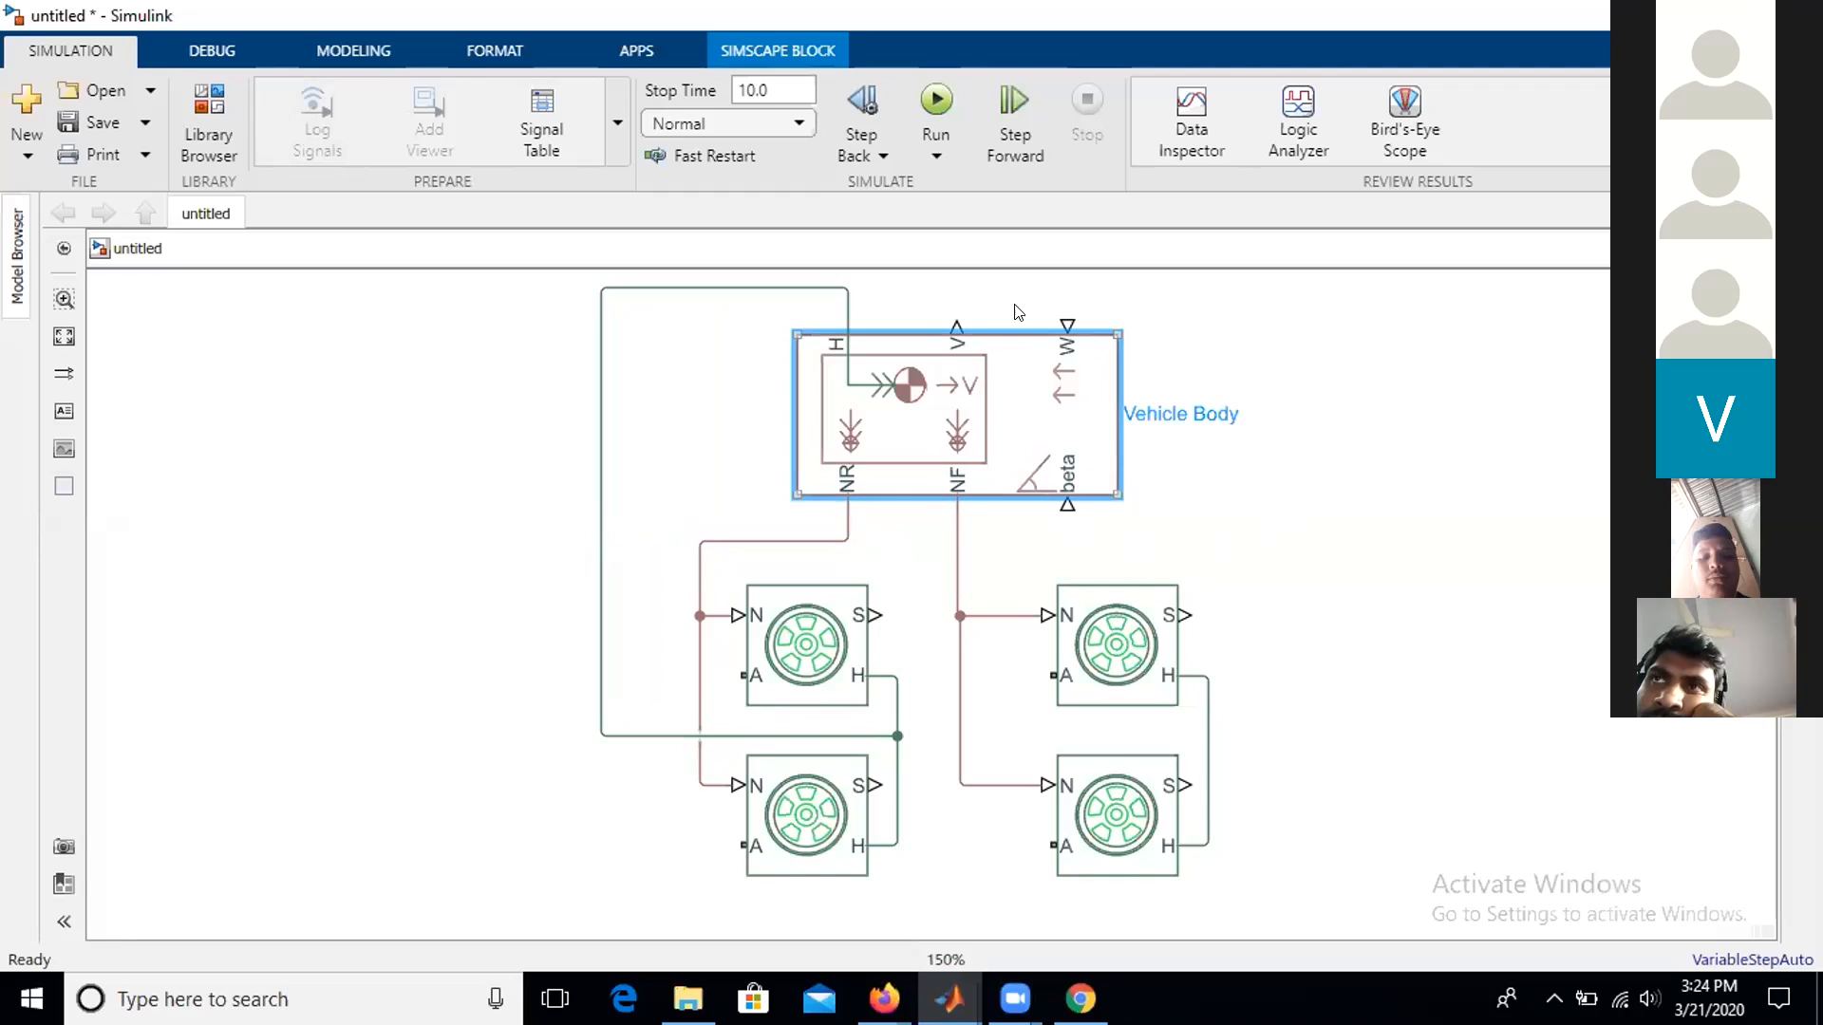
mouse_move(956, 324)
left_mouse_down()
mouse_move(953, 272)
mouse_move(943, 342)
left_mouse_up()
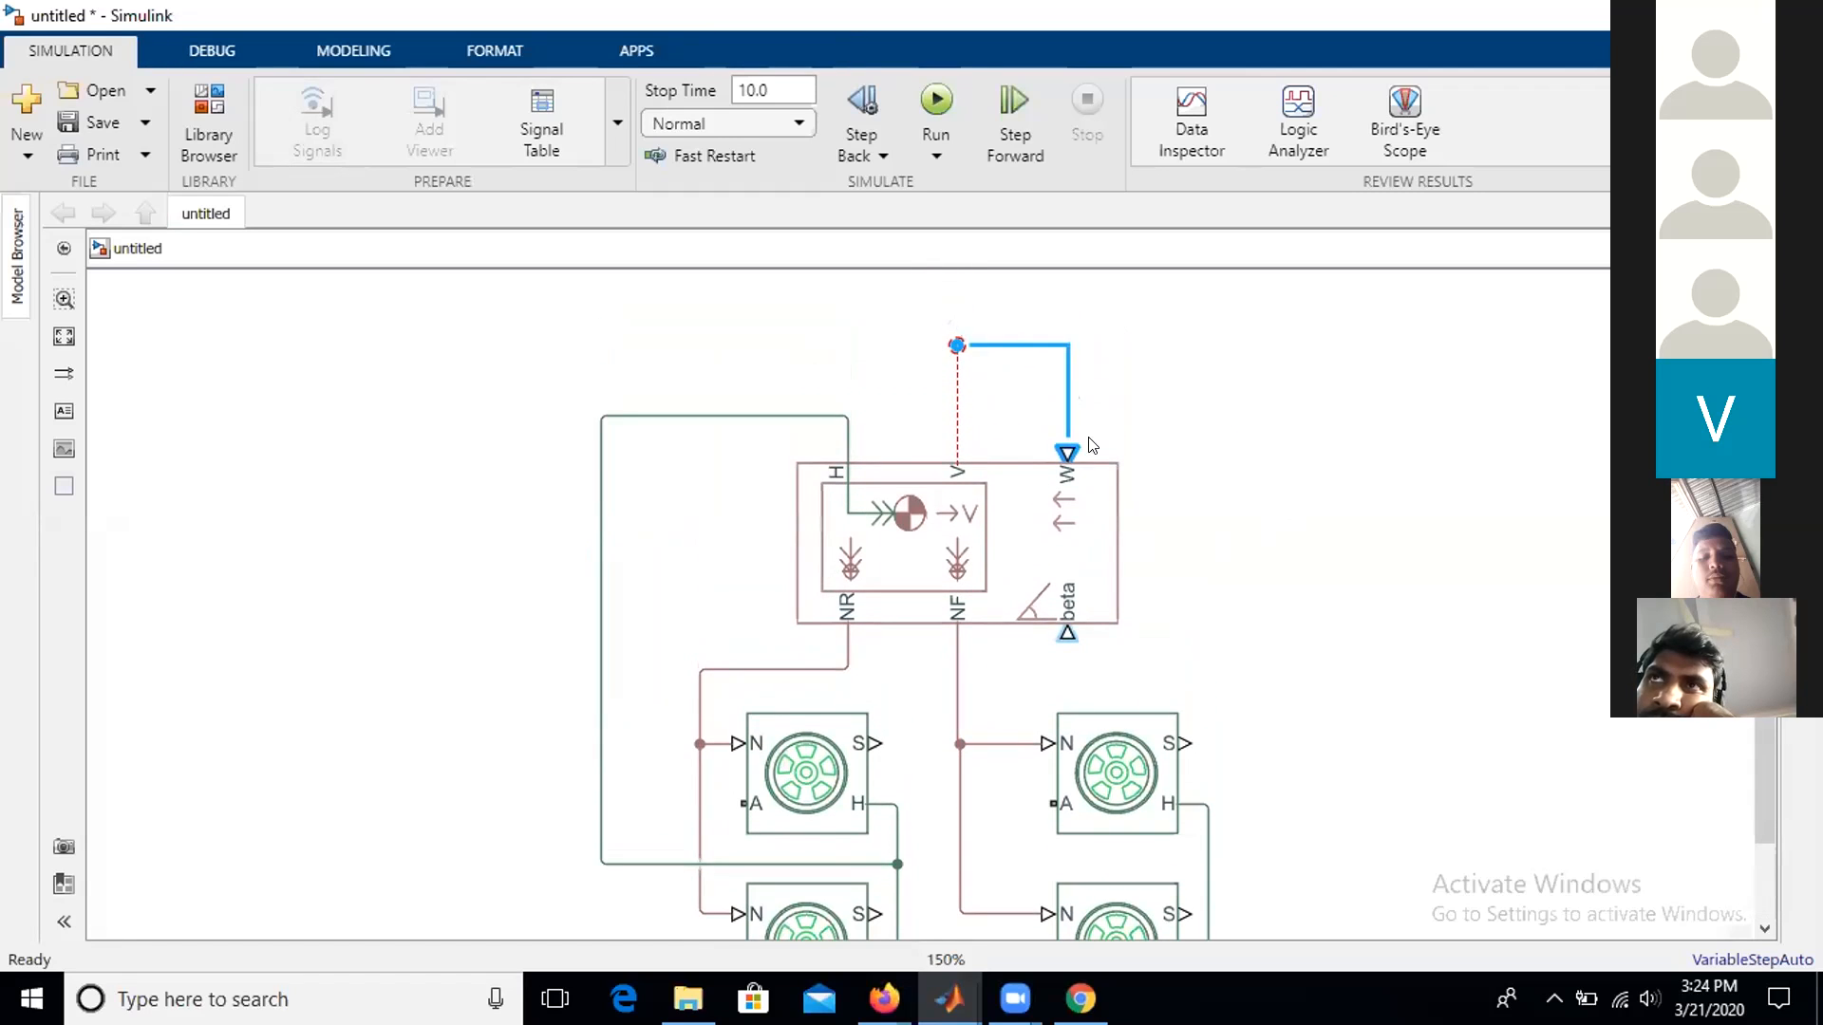
left_click(1251, 405)
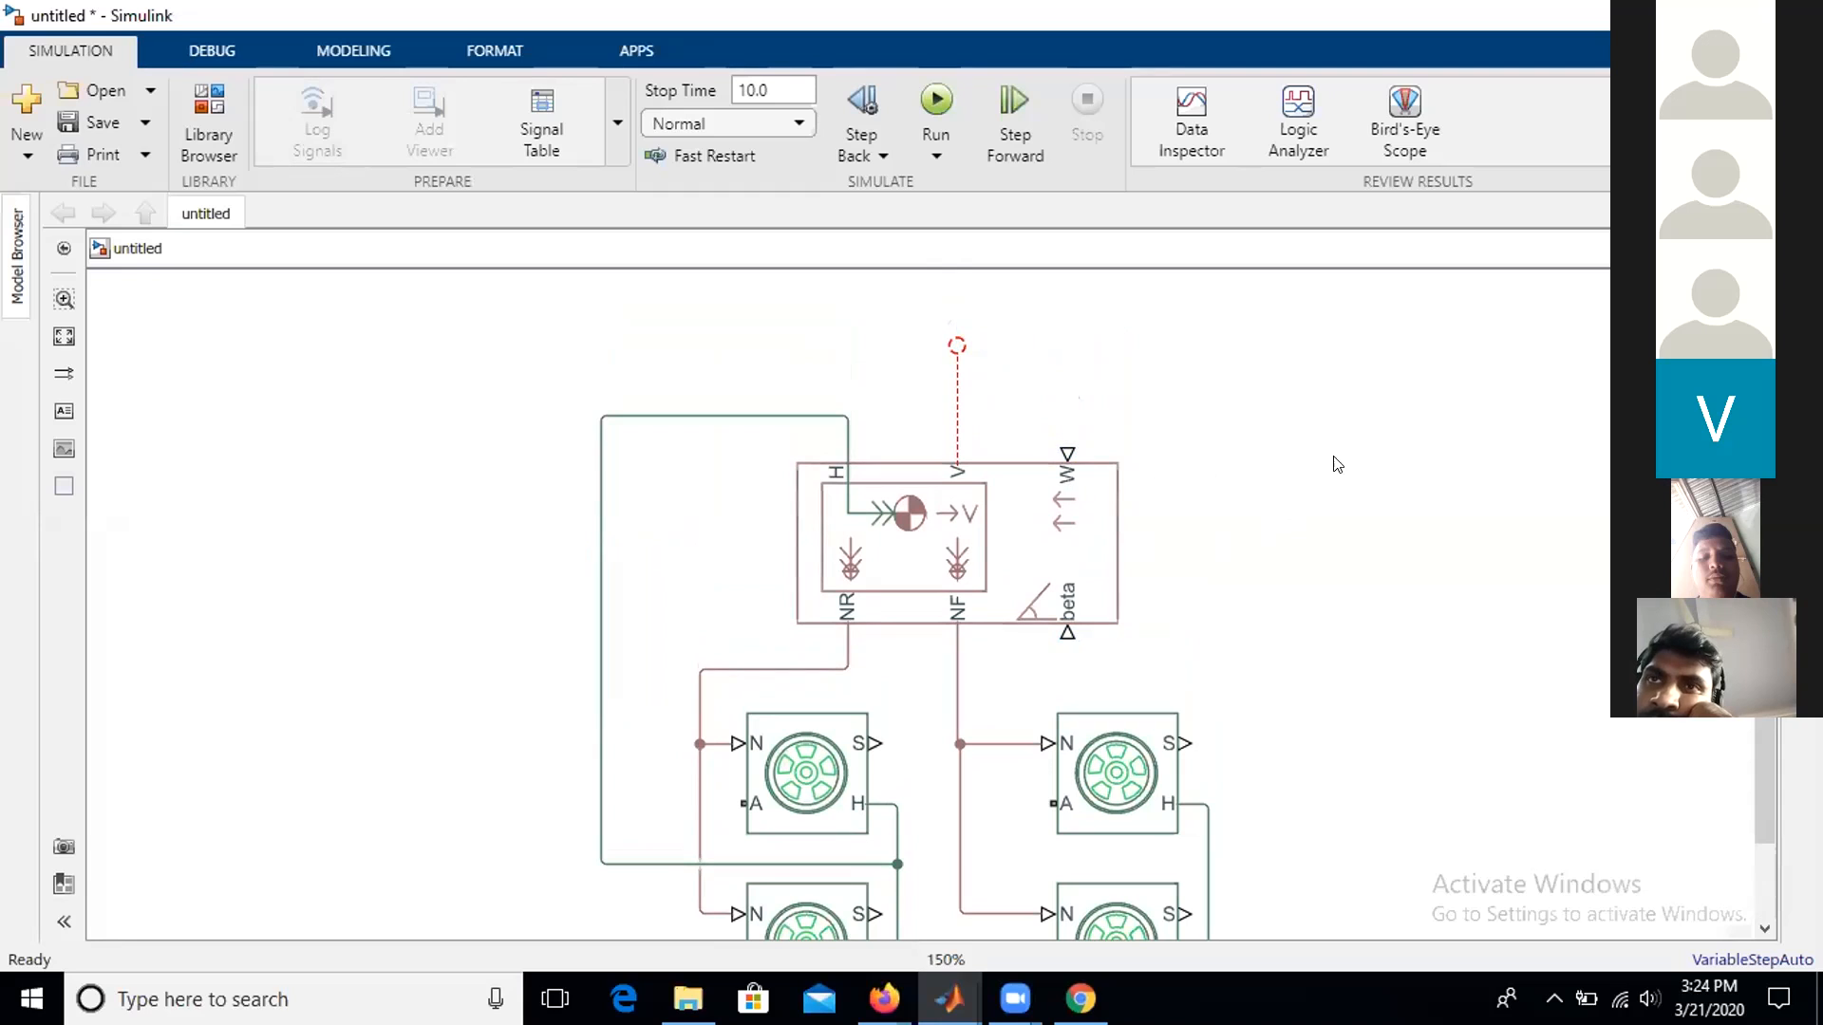
- Review the Vehicle Body's main parameters, such as mass and axle distances, and close them without changes
left_click(1060, 543)
double_click(1060, 543)
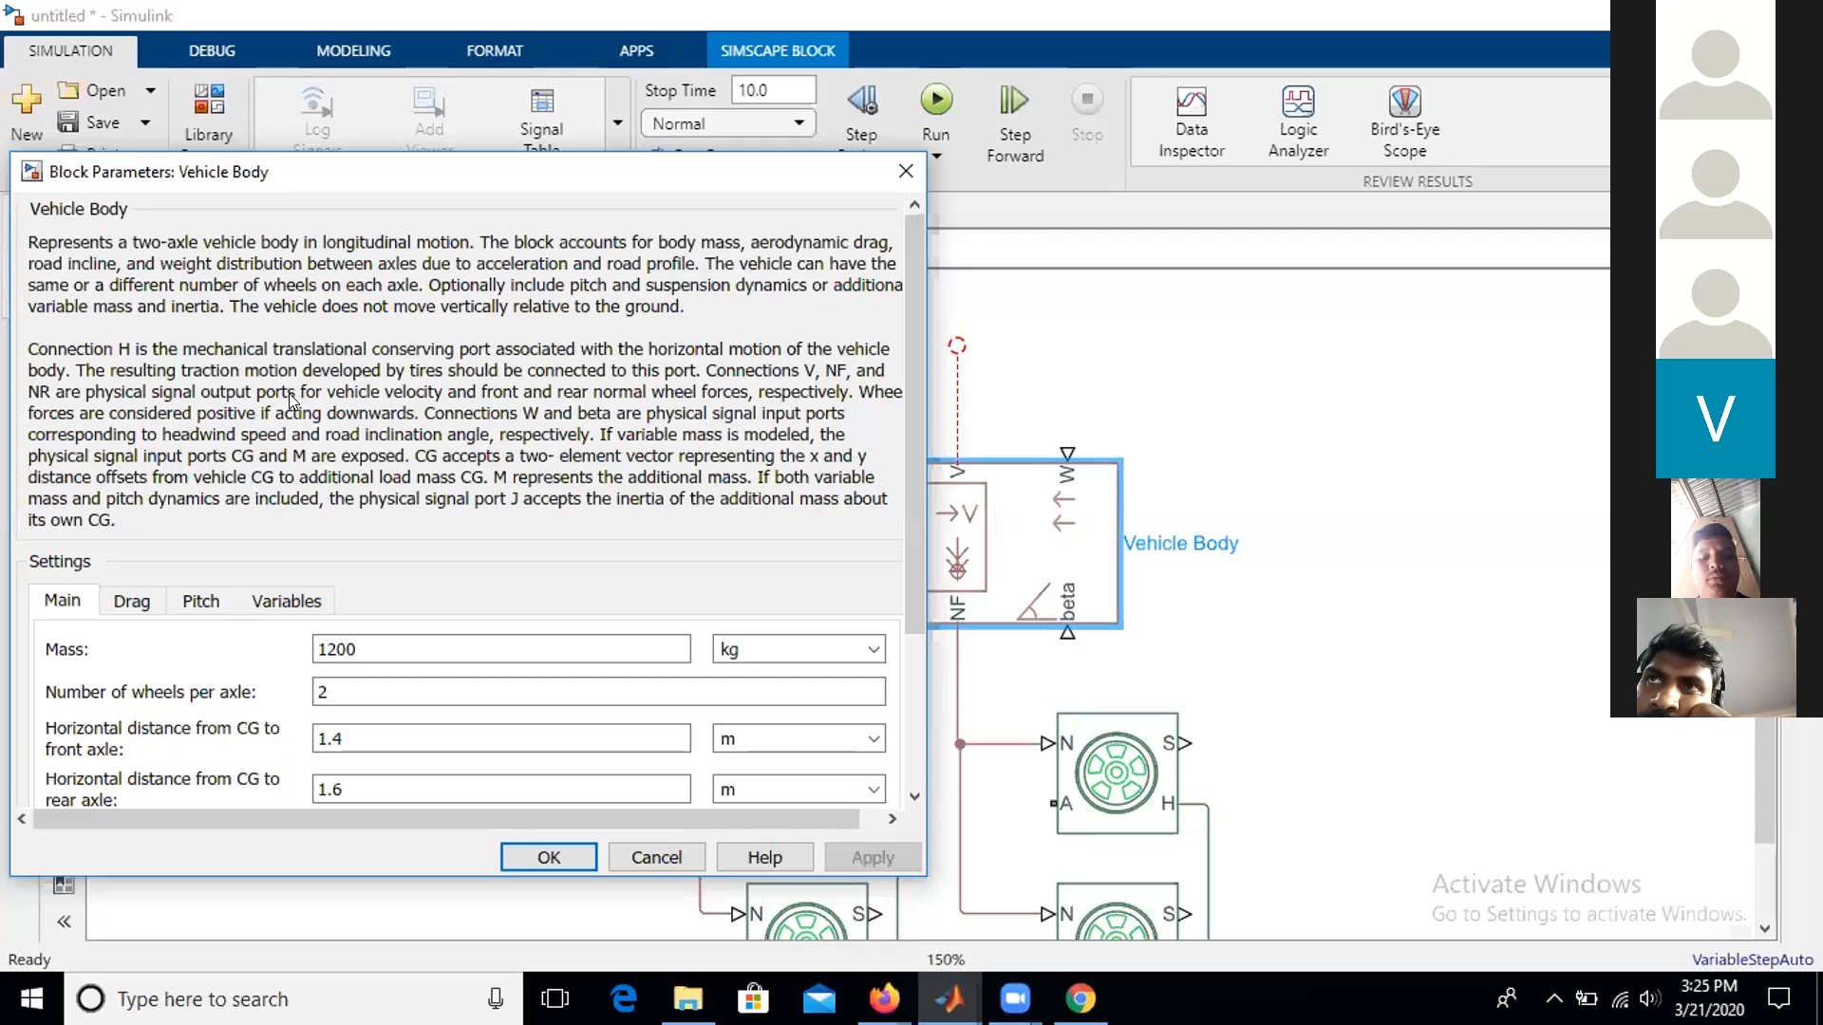
double_click(399, 640)
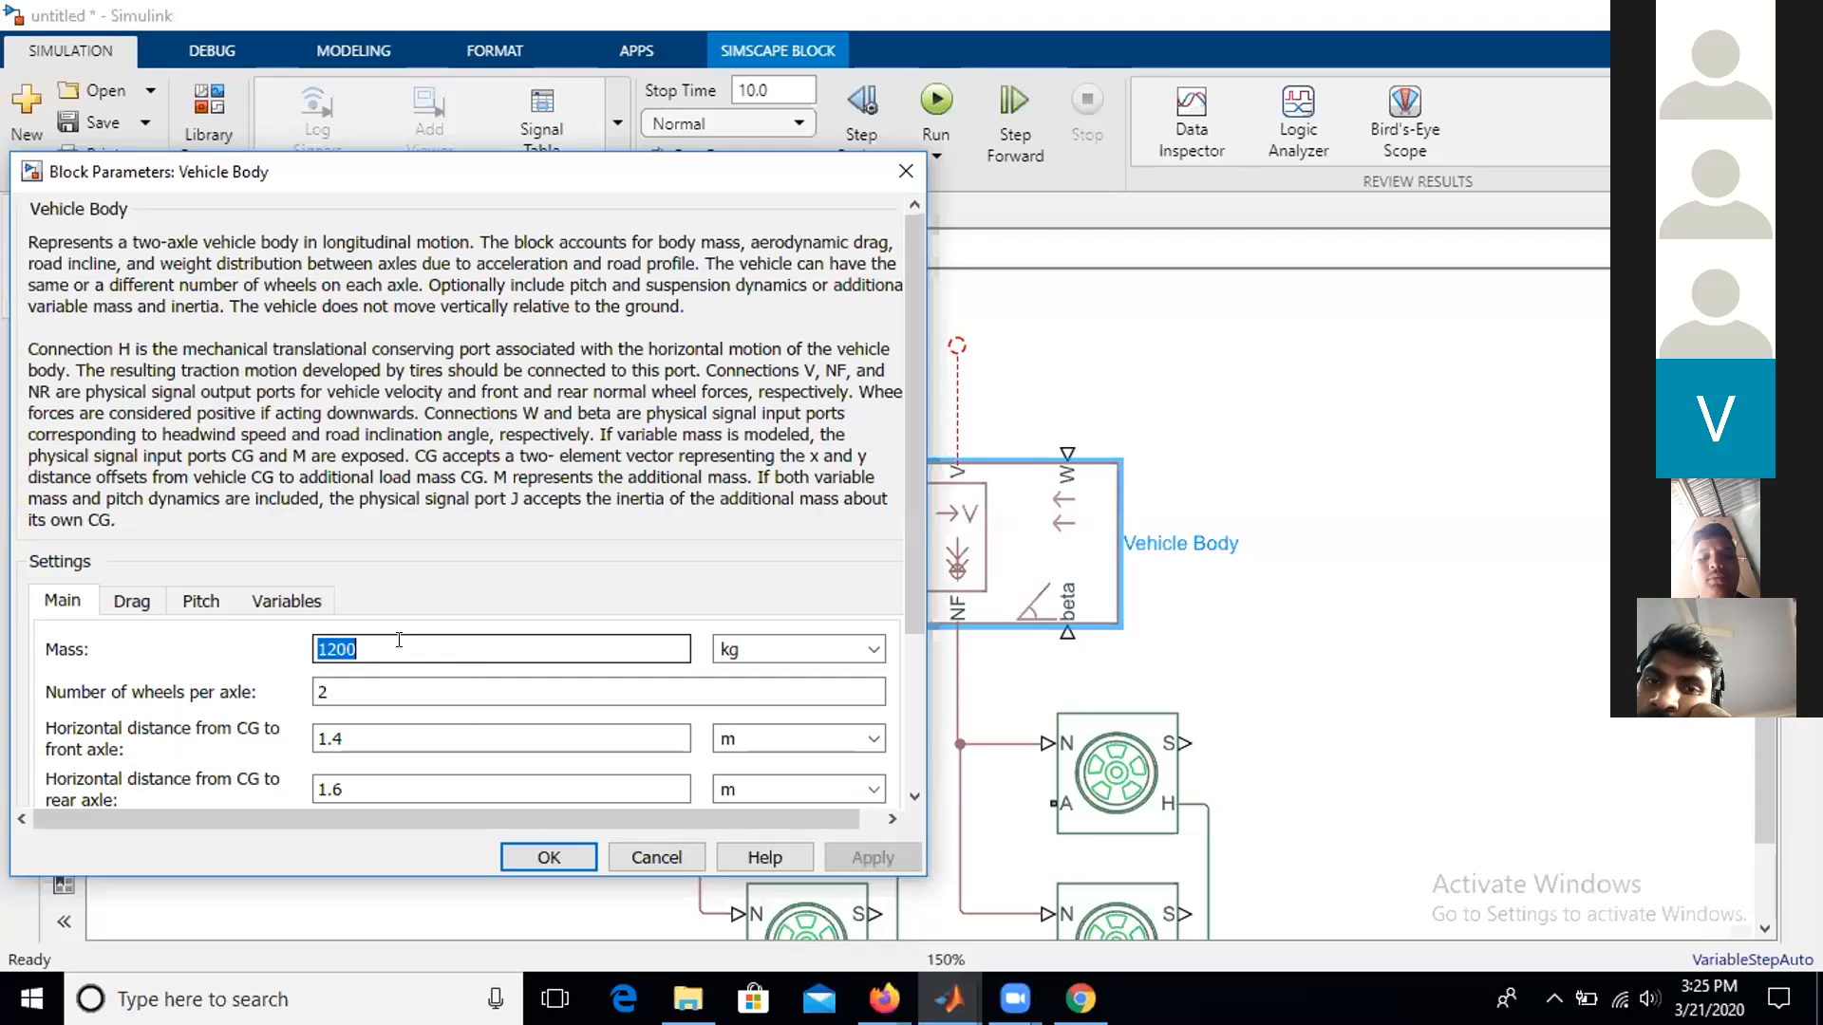
scroll(452, 619, "down", 3)
scroll(452, 618, "down", 1)
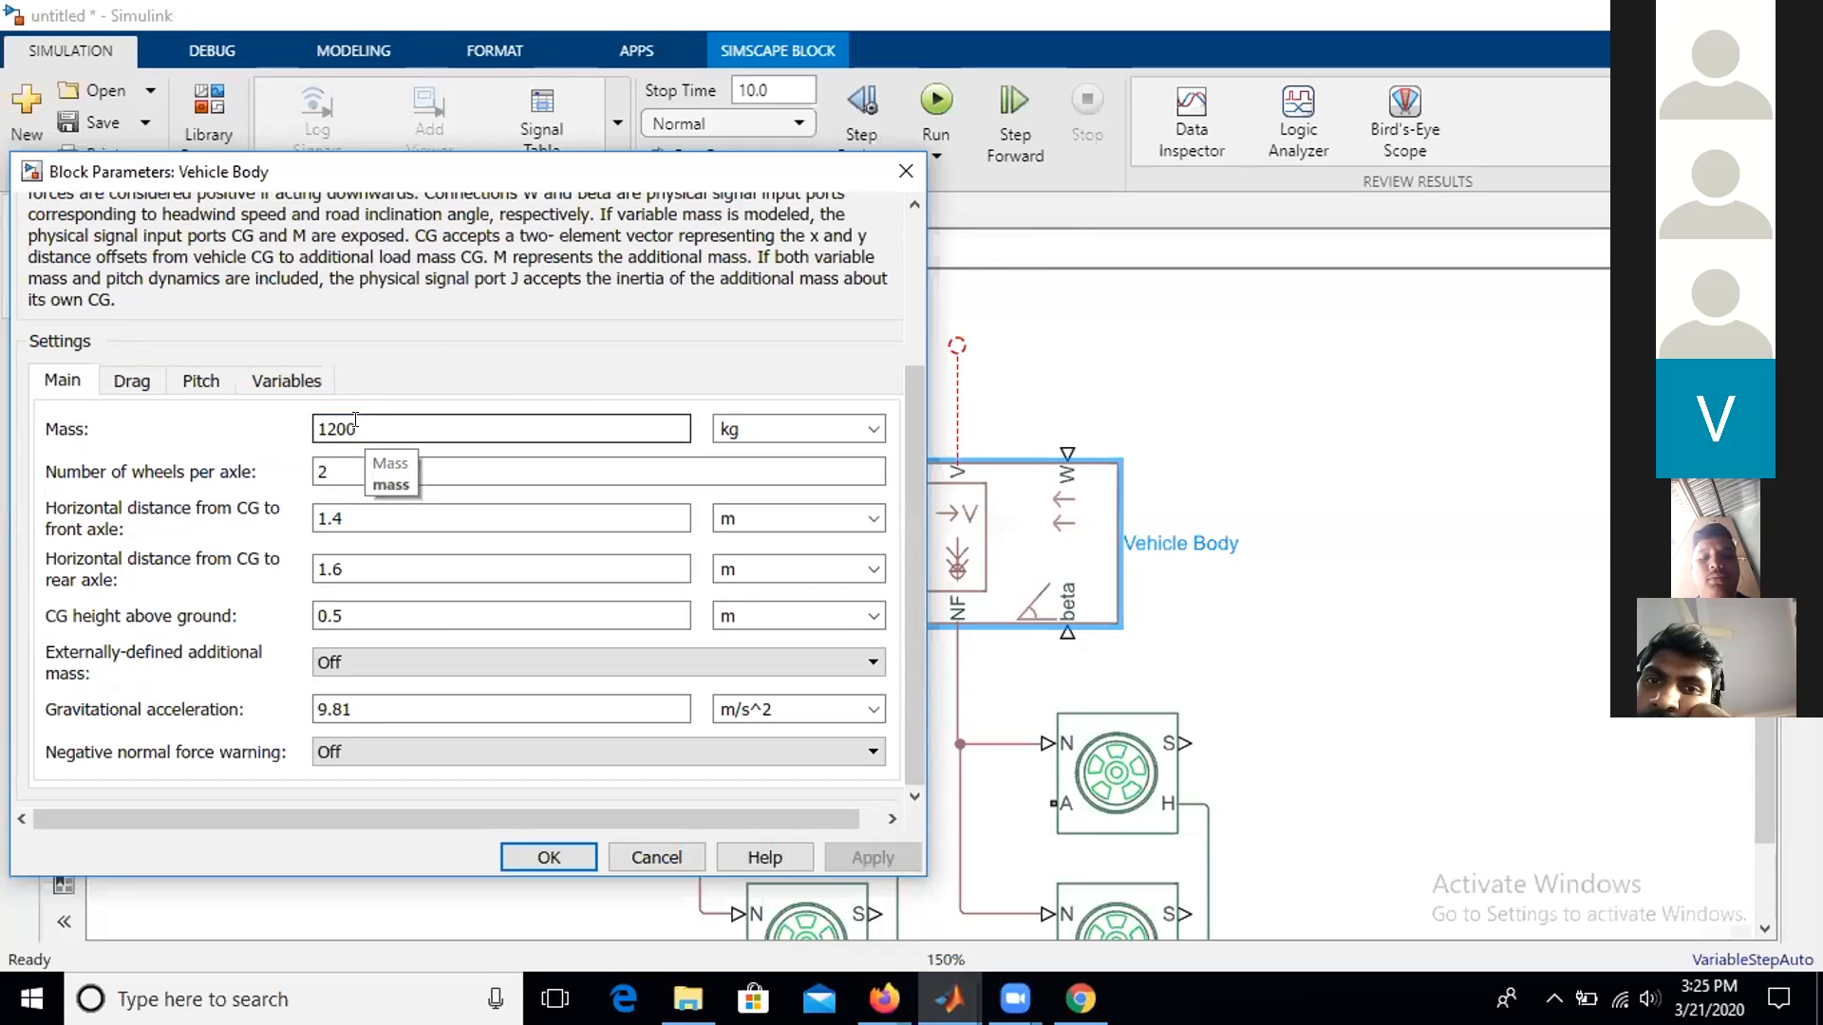
left_click(666, 860)
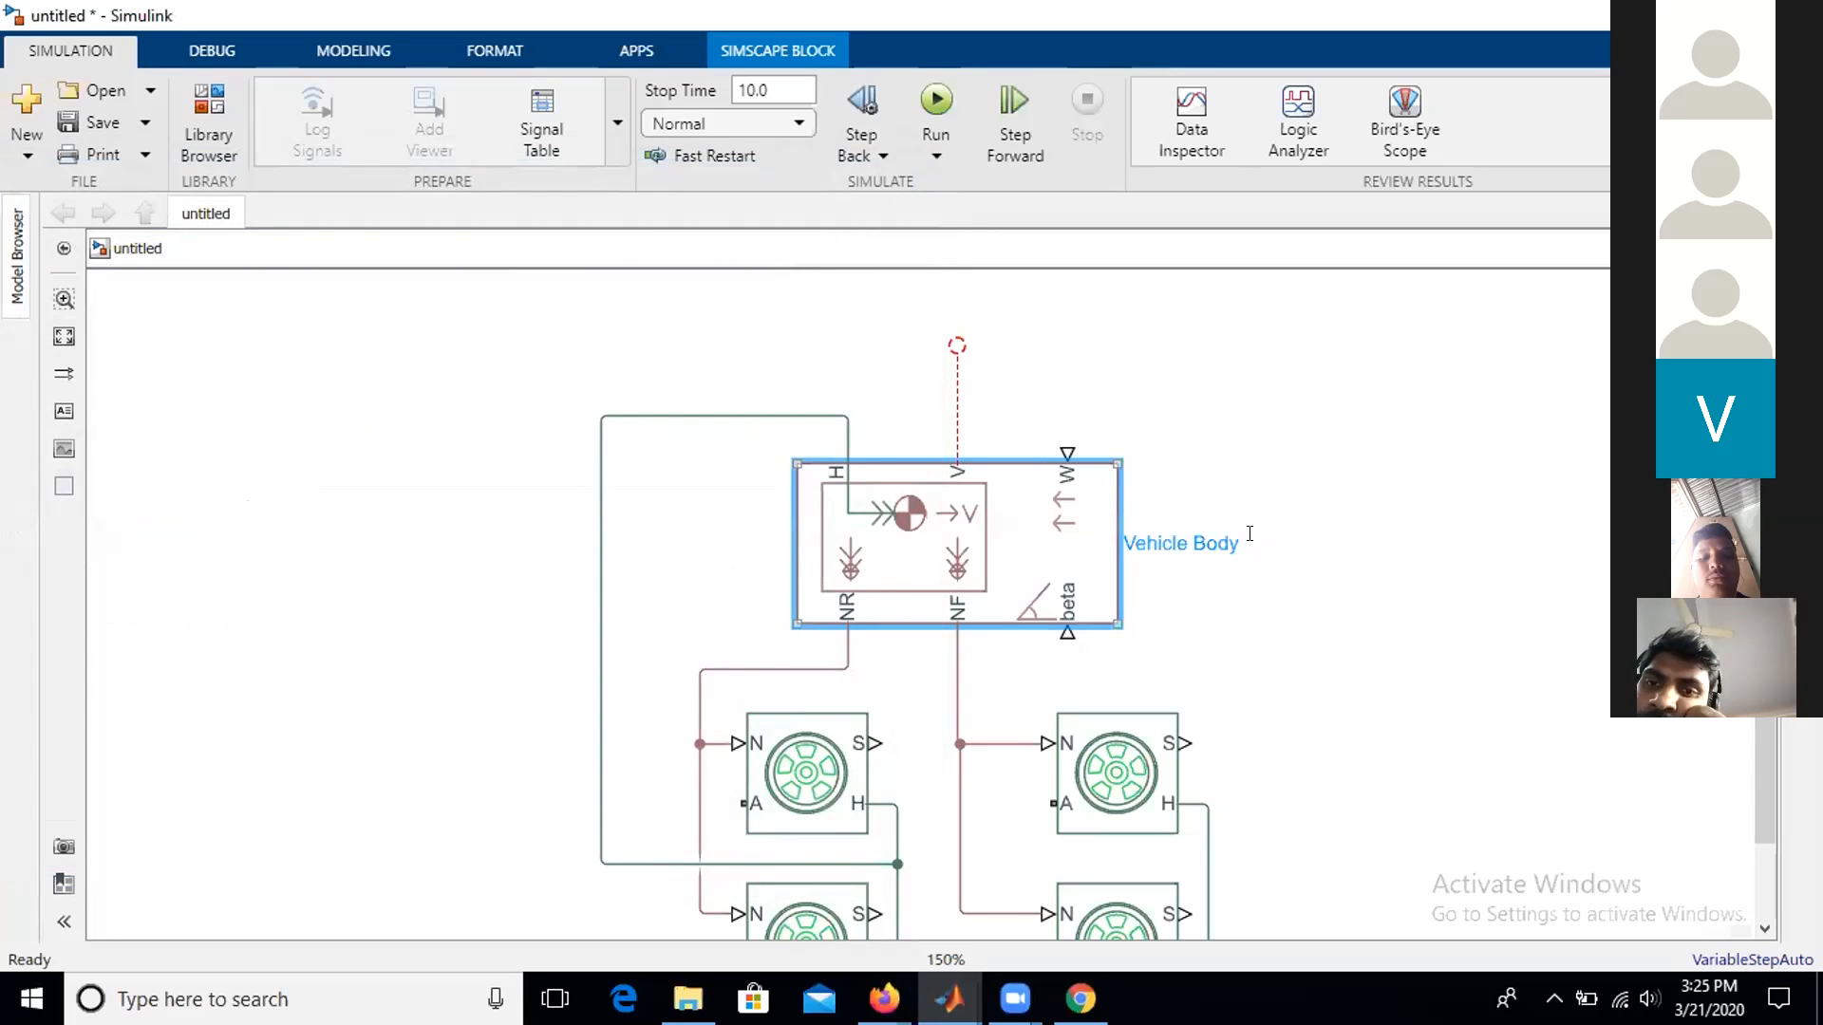
left_click(1396, 554)
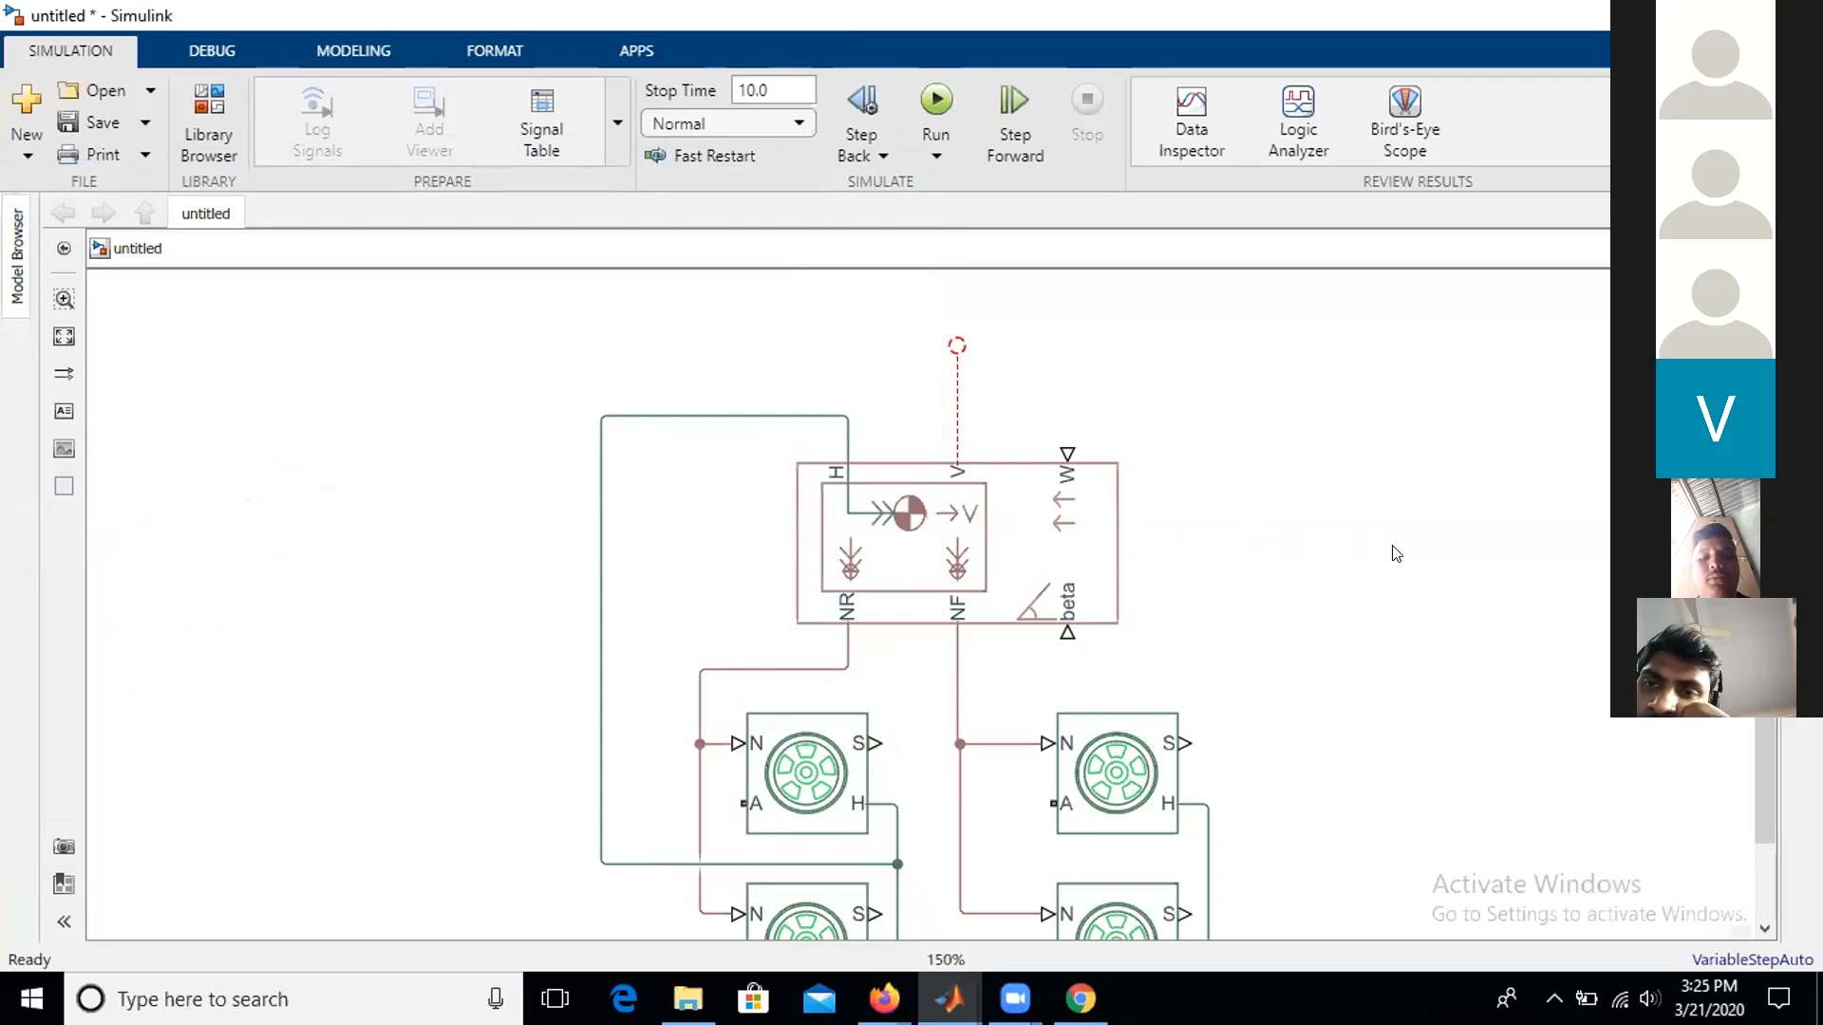
- Move the entire assembly of Vehicle Body, tires and lines to the right to free space beside it
left_click_drag(1764, 627, 1764, 701)
scroll(961, 475, "down", 1)
scroll(961, 476, "down", 2)
left_click(730, 354)
scroll(861, 389, "up", 1)
left_click_drag(647, 316, 1264, 868)
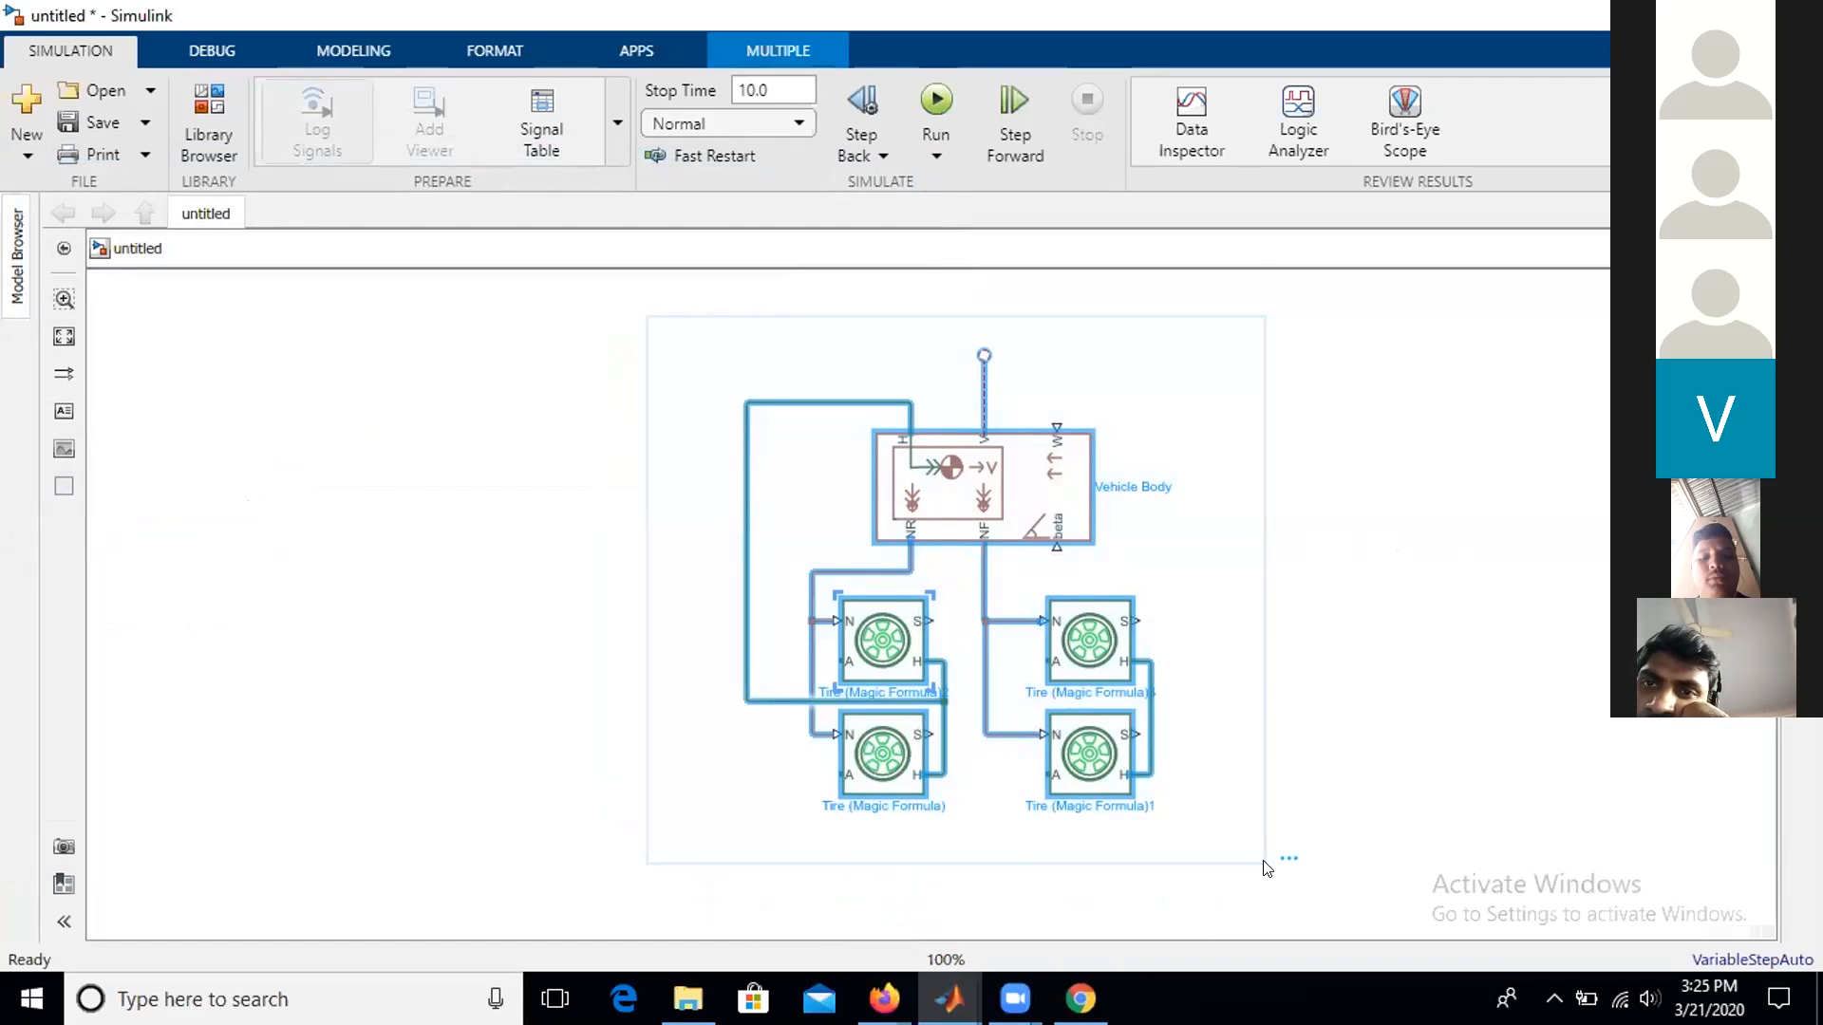
left_click(1339, 790)
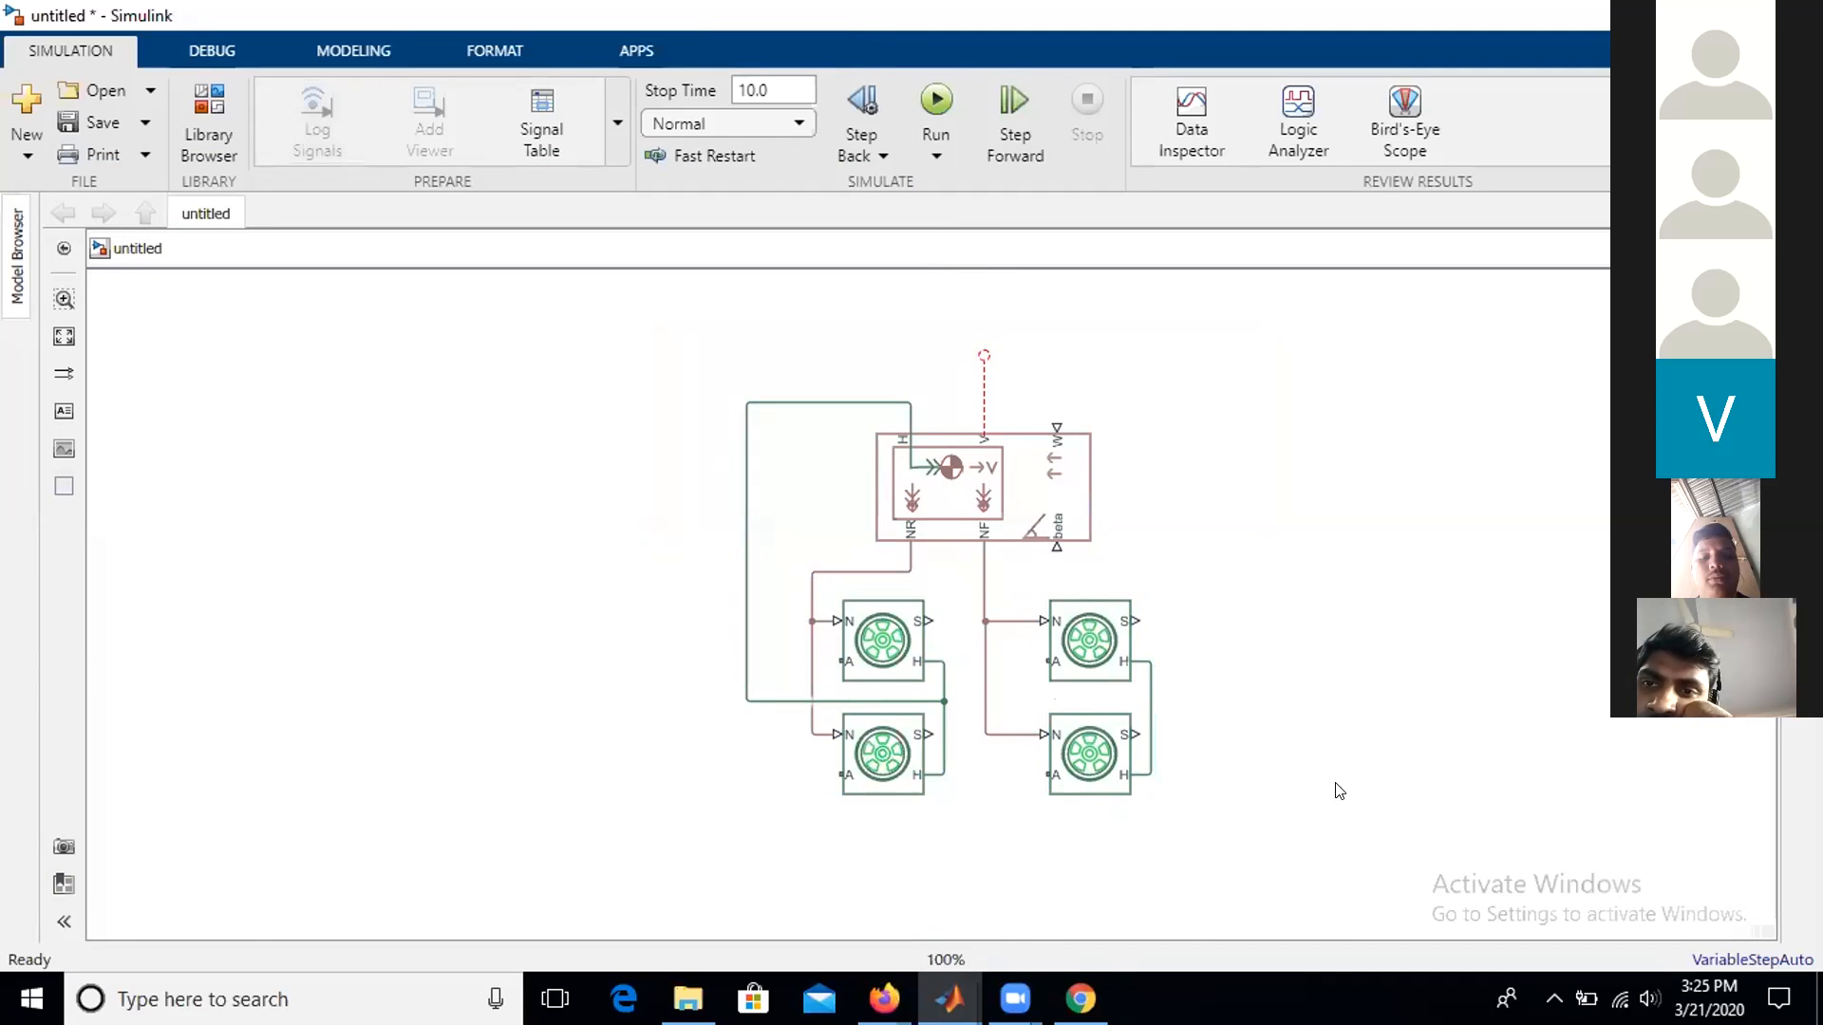
left_click(921, 526)
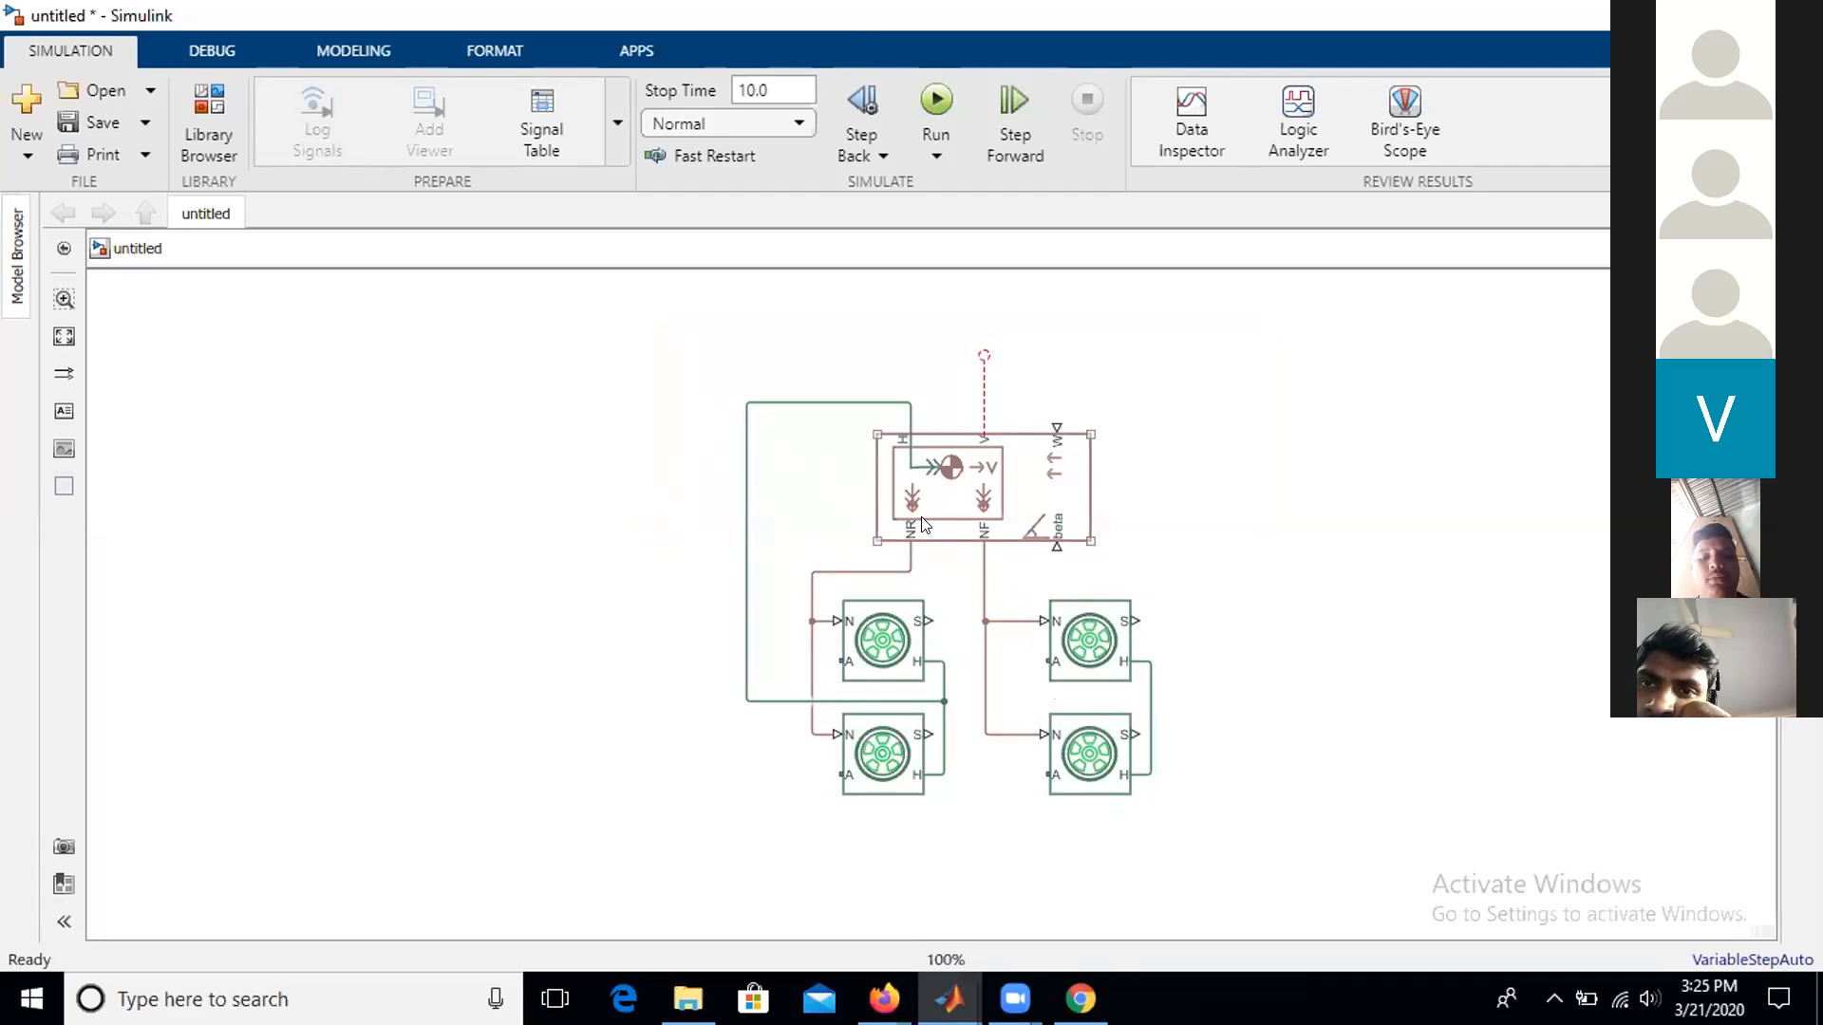
left_click_drag(612, 328, 1273, 824)
left_click_drag(1111, 630, 1273, 632)
left_click(1445, 593)
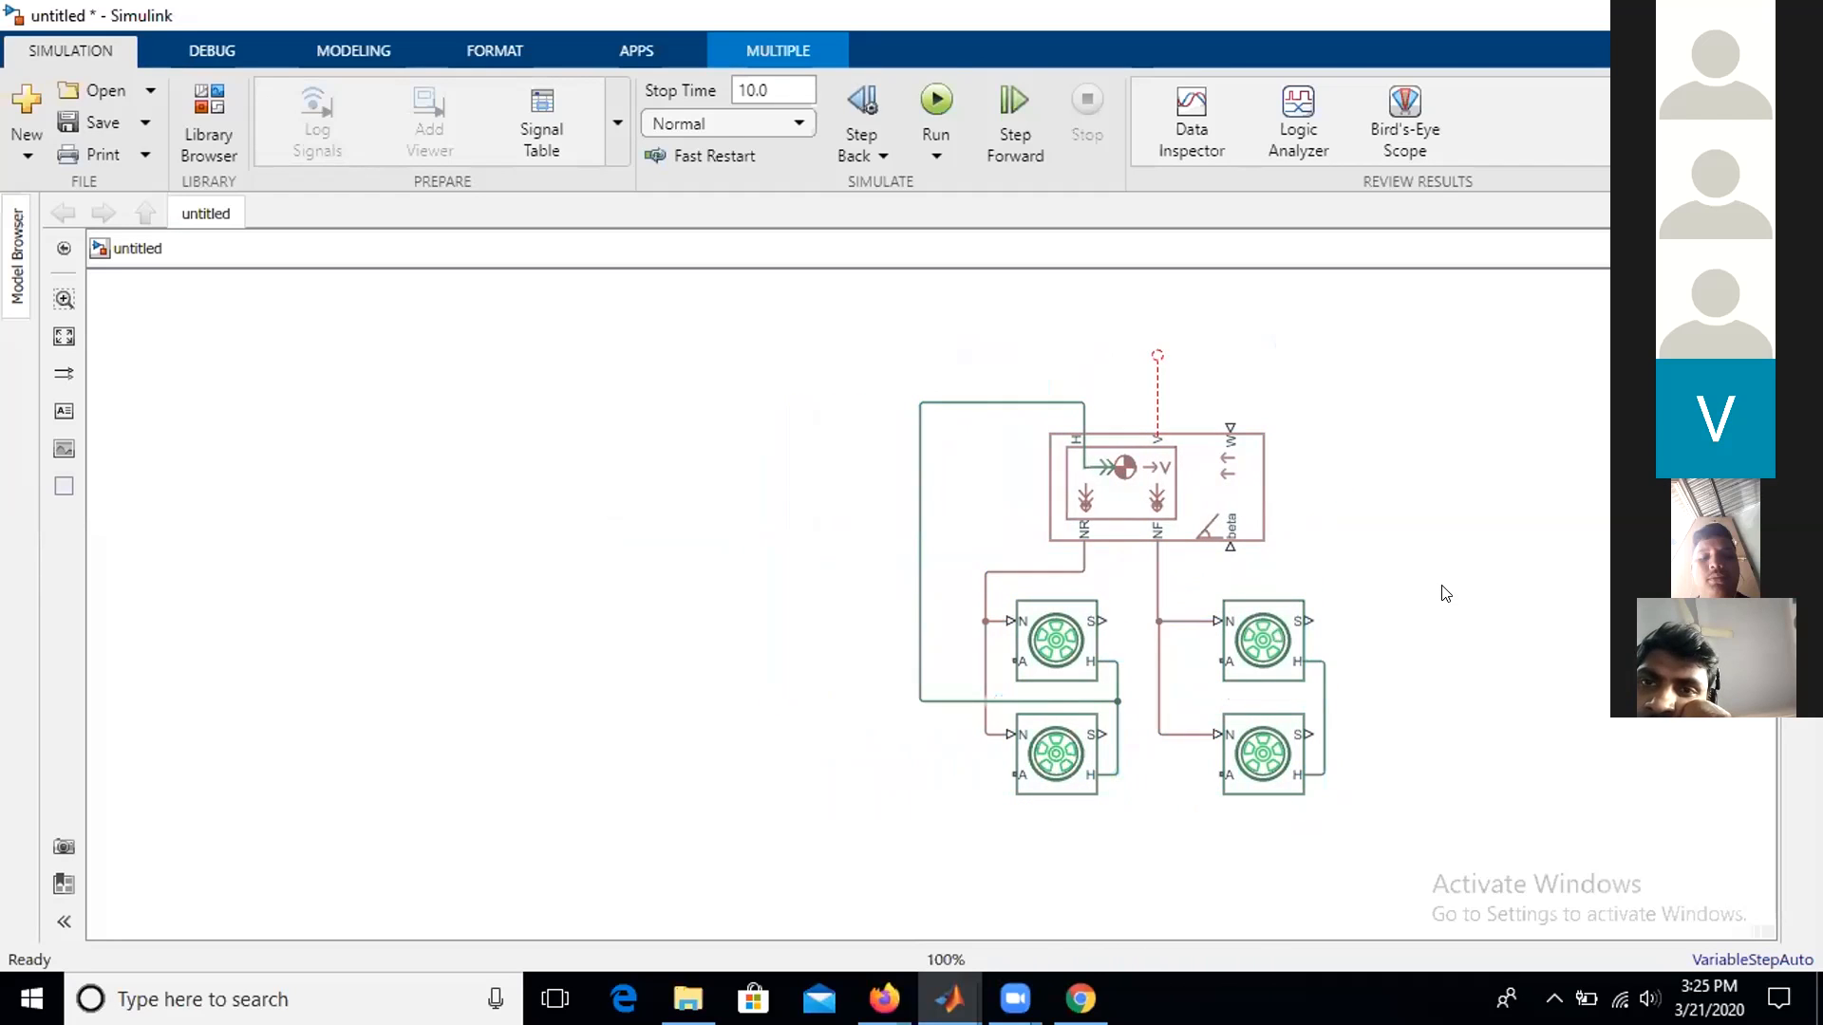
- Add a Driveline Simple Gear block to the free area left of the tire blocks
scroll(1358, 693, "up", 1)
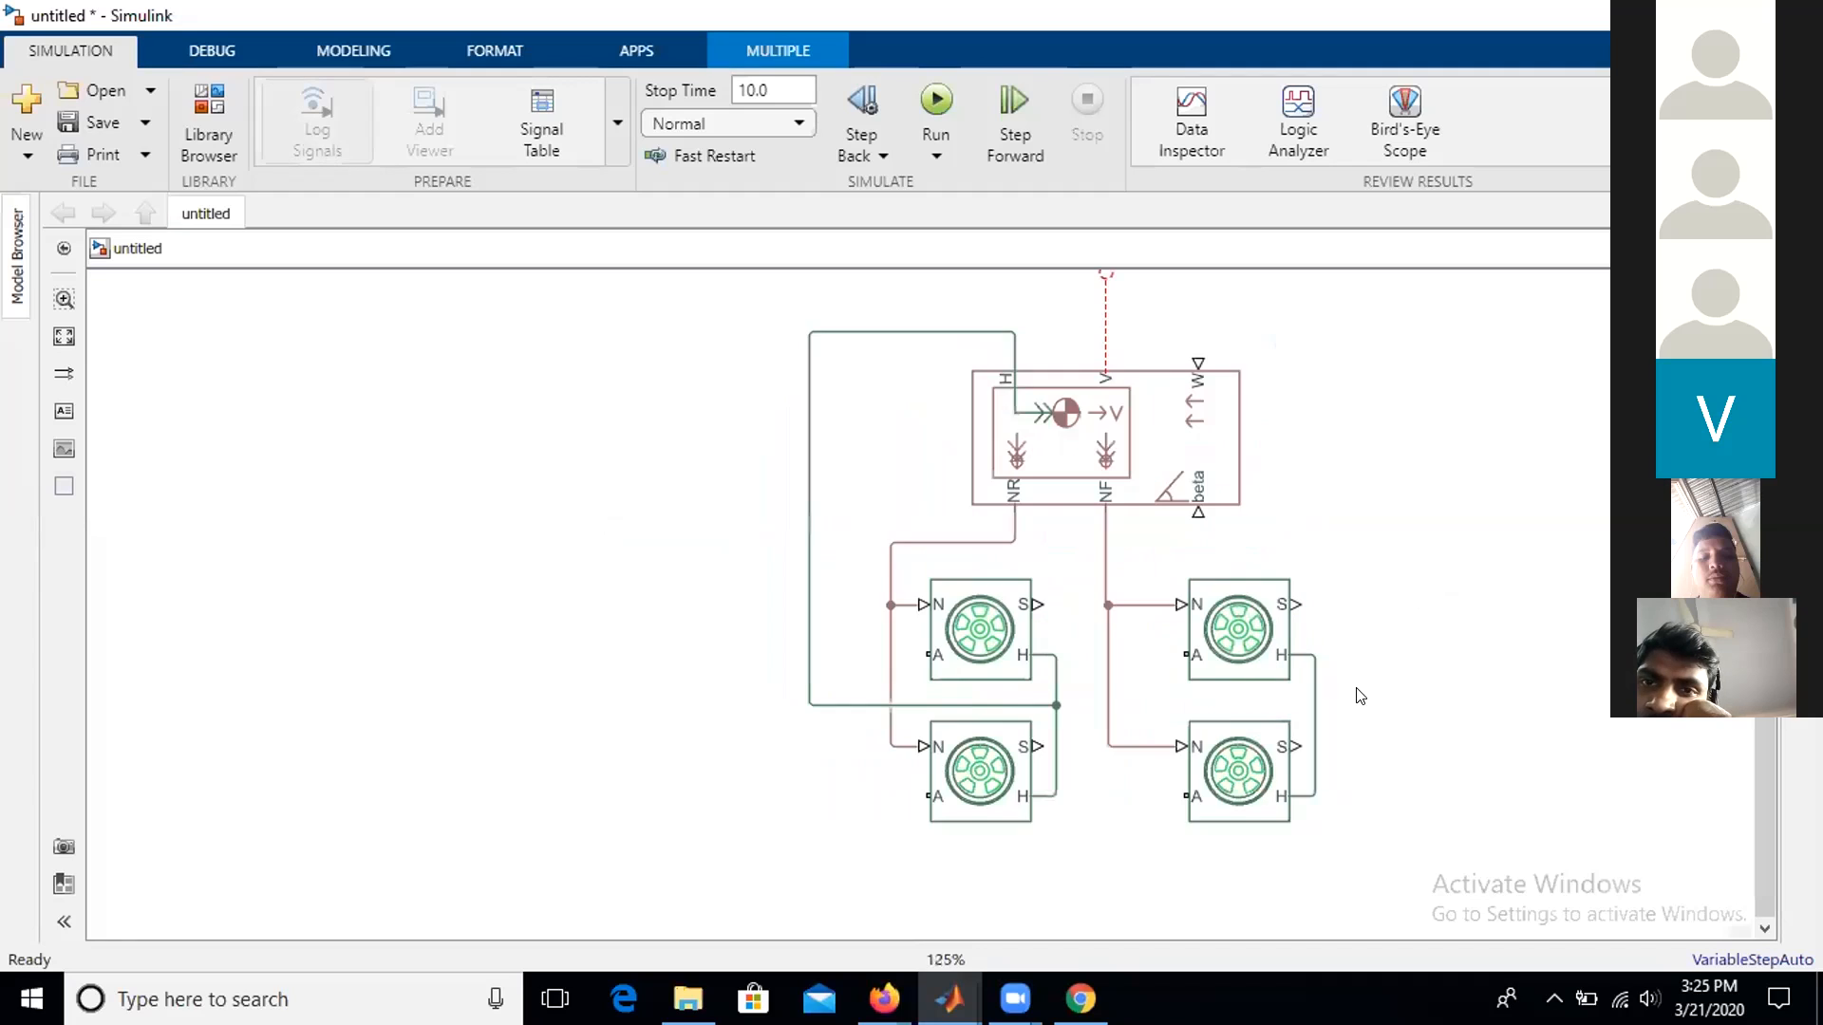
double_click(493, 733)
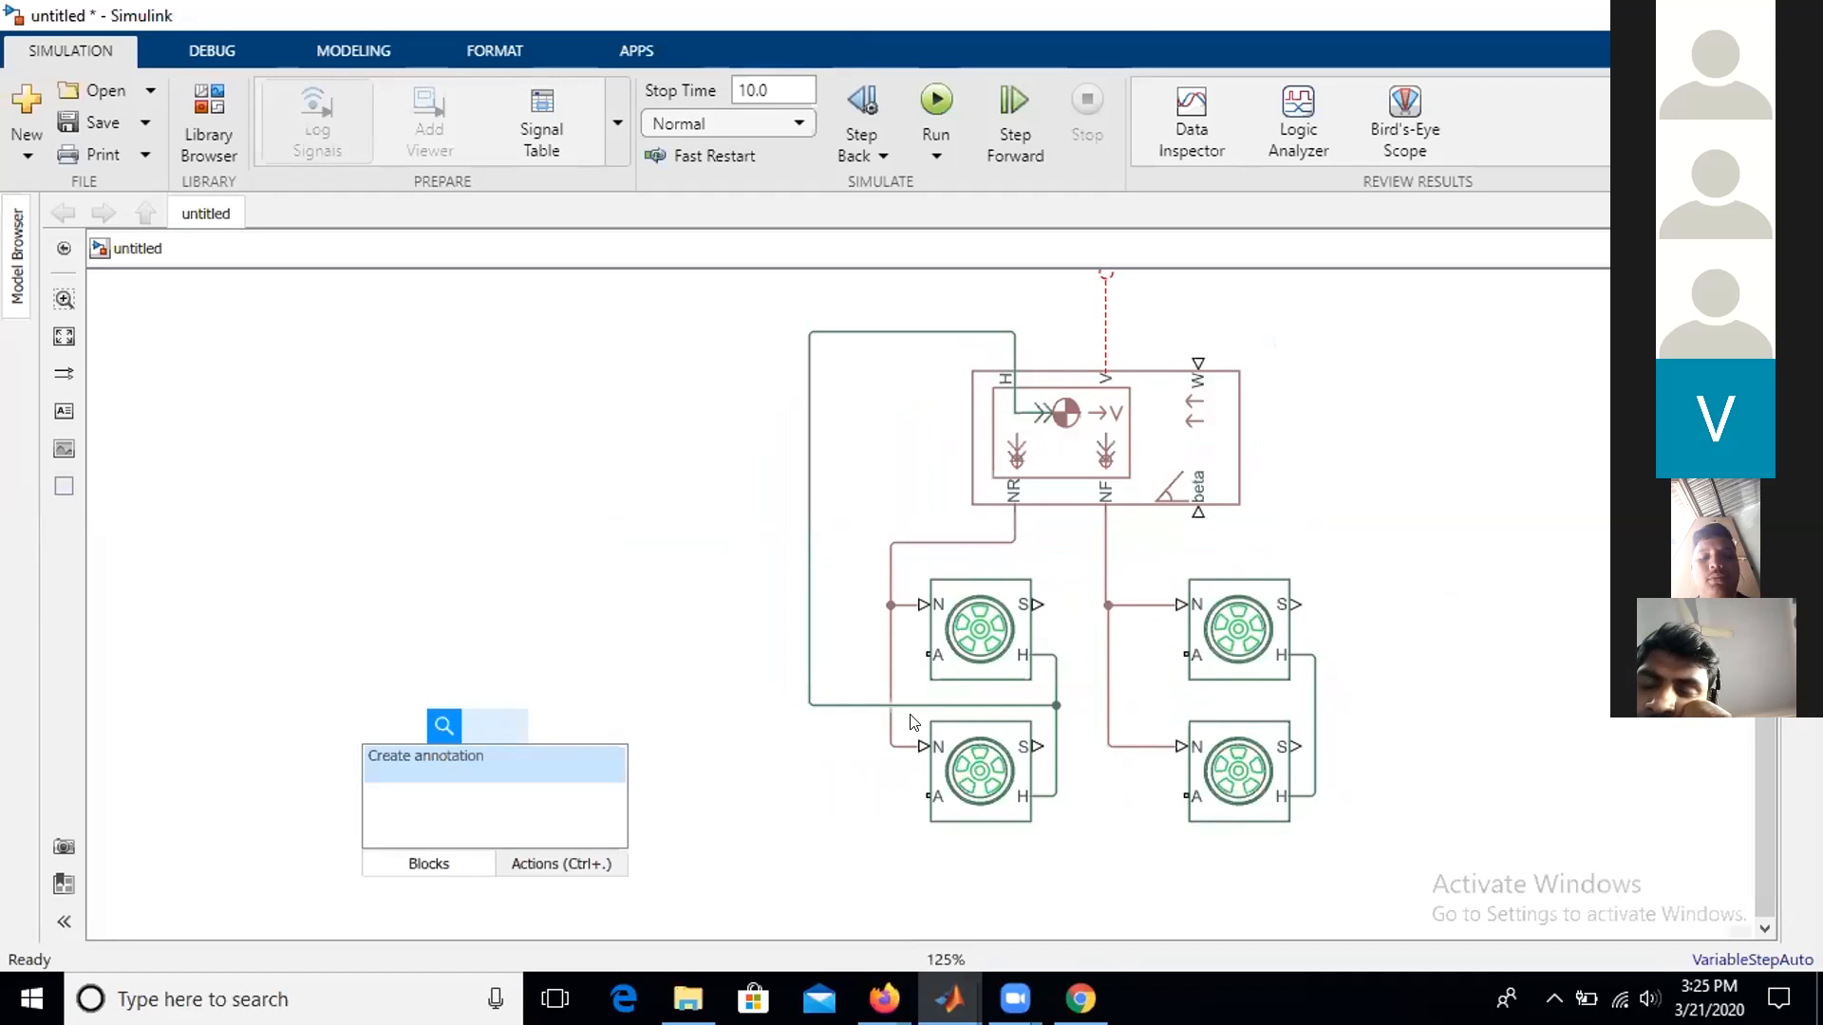
type("gear")
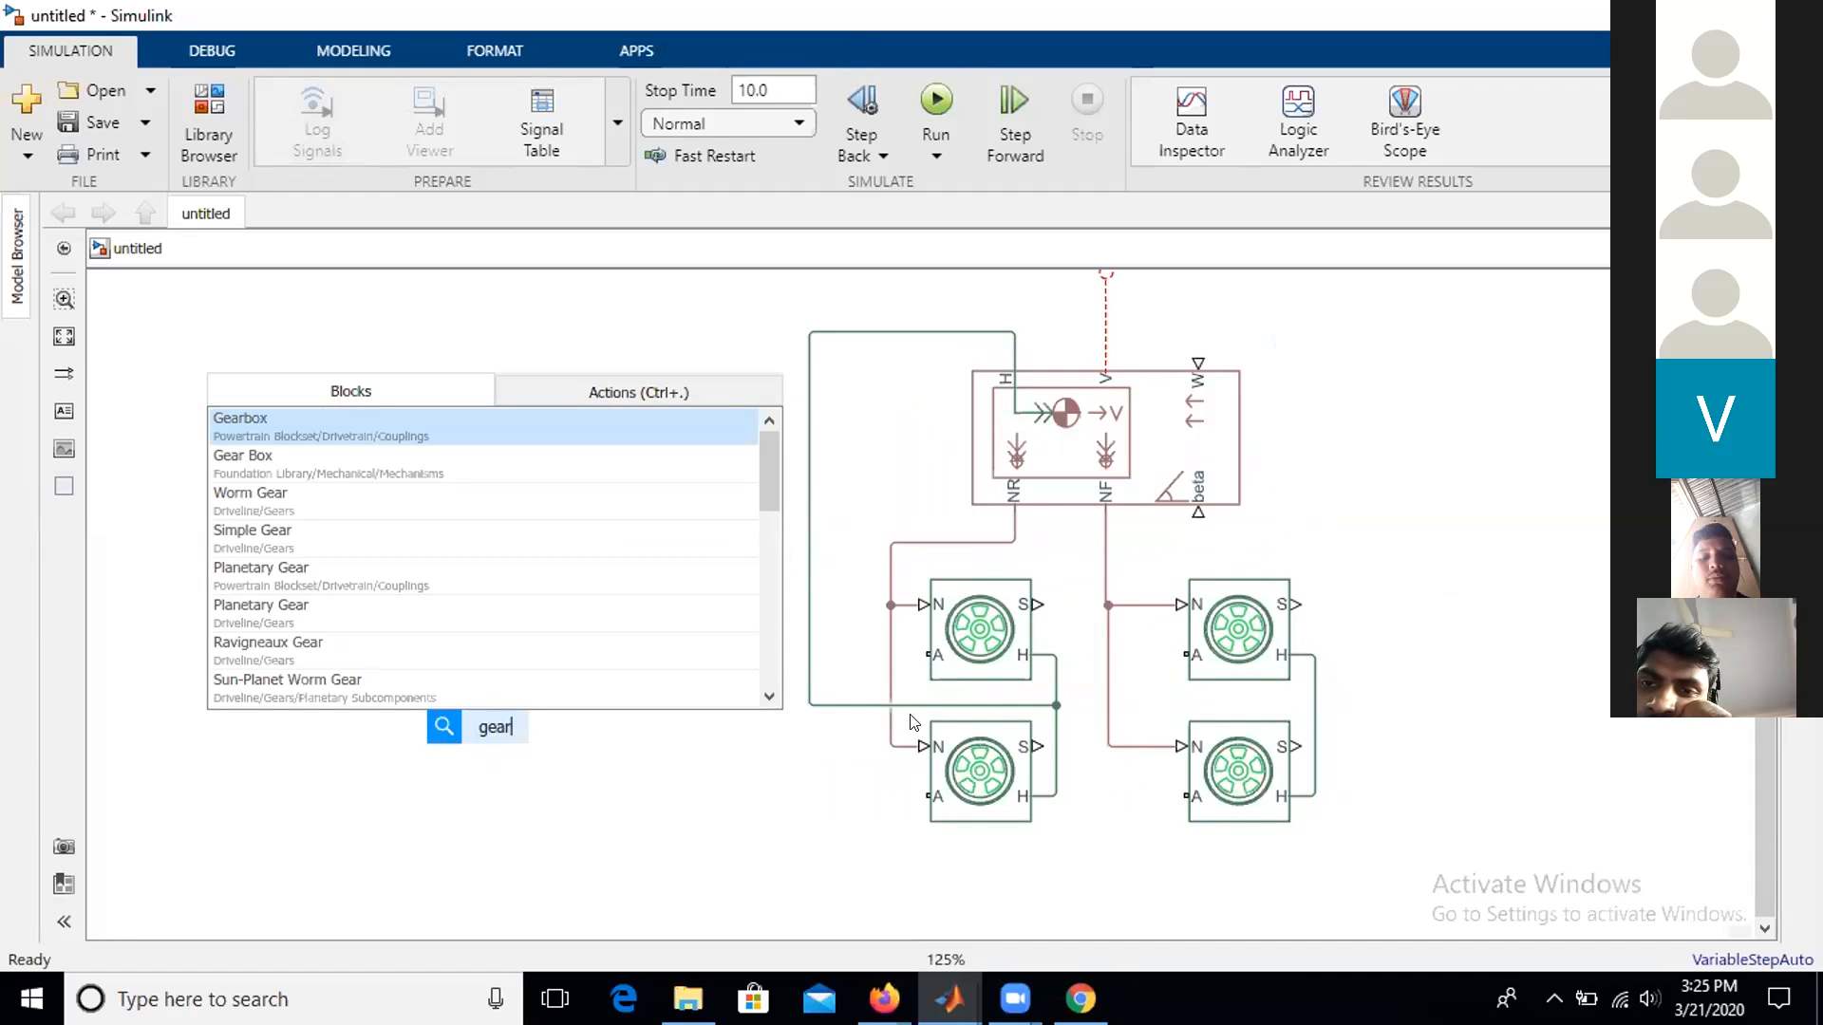
left_click(329, 537)
left_click_drag(484, 729, 661, 667)
- Draw open-ended lines from the Simple Gear's B and F ports, the F line running toward the tires
left_click_drag(561, 740, 496, 665)
left_click(839, 868)
left_click(718, 711)
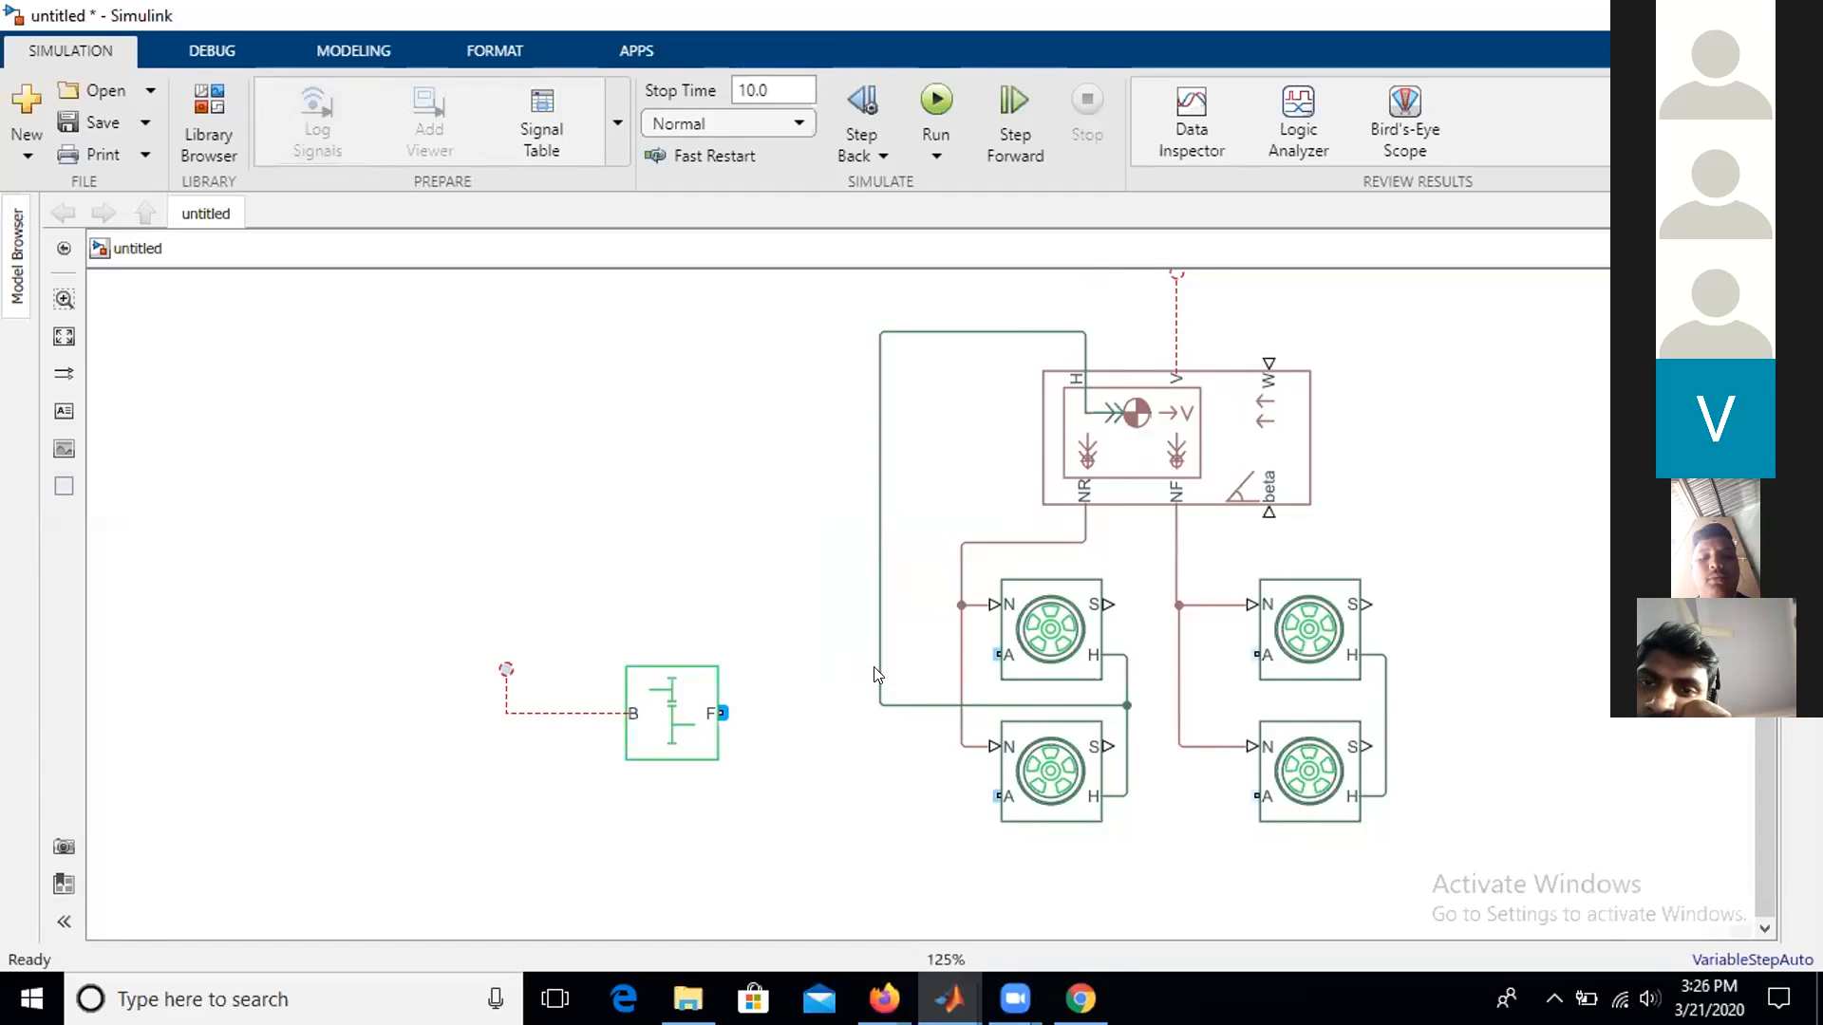
left_click_drag(721, 714, 773, 717)
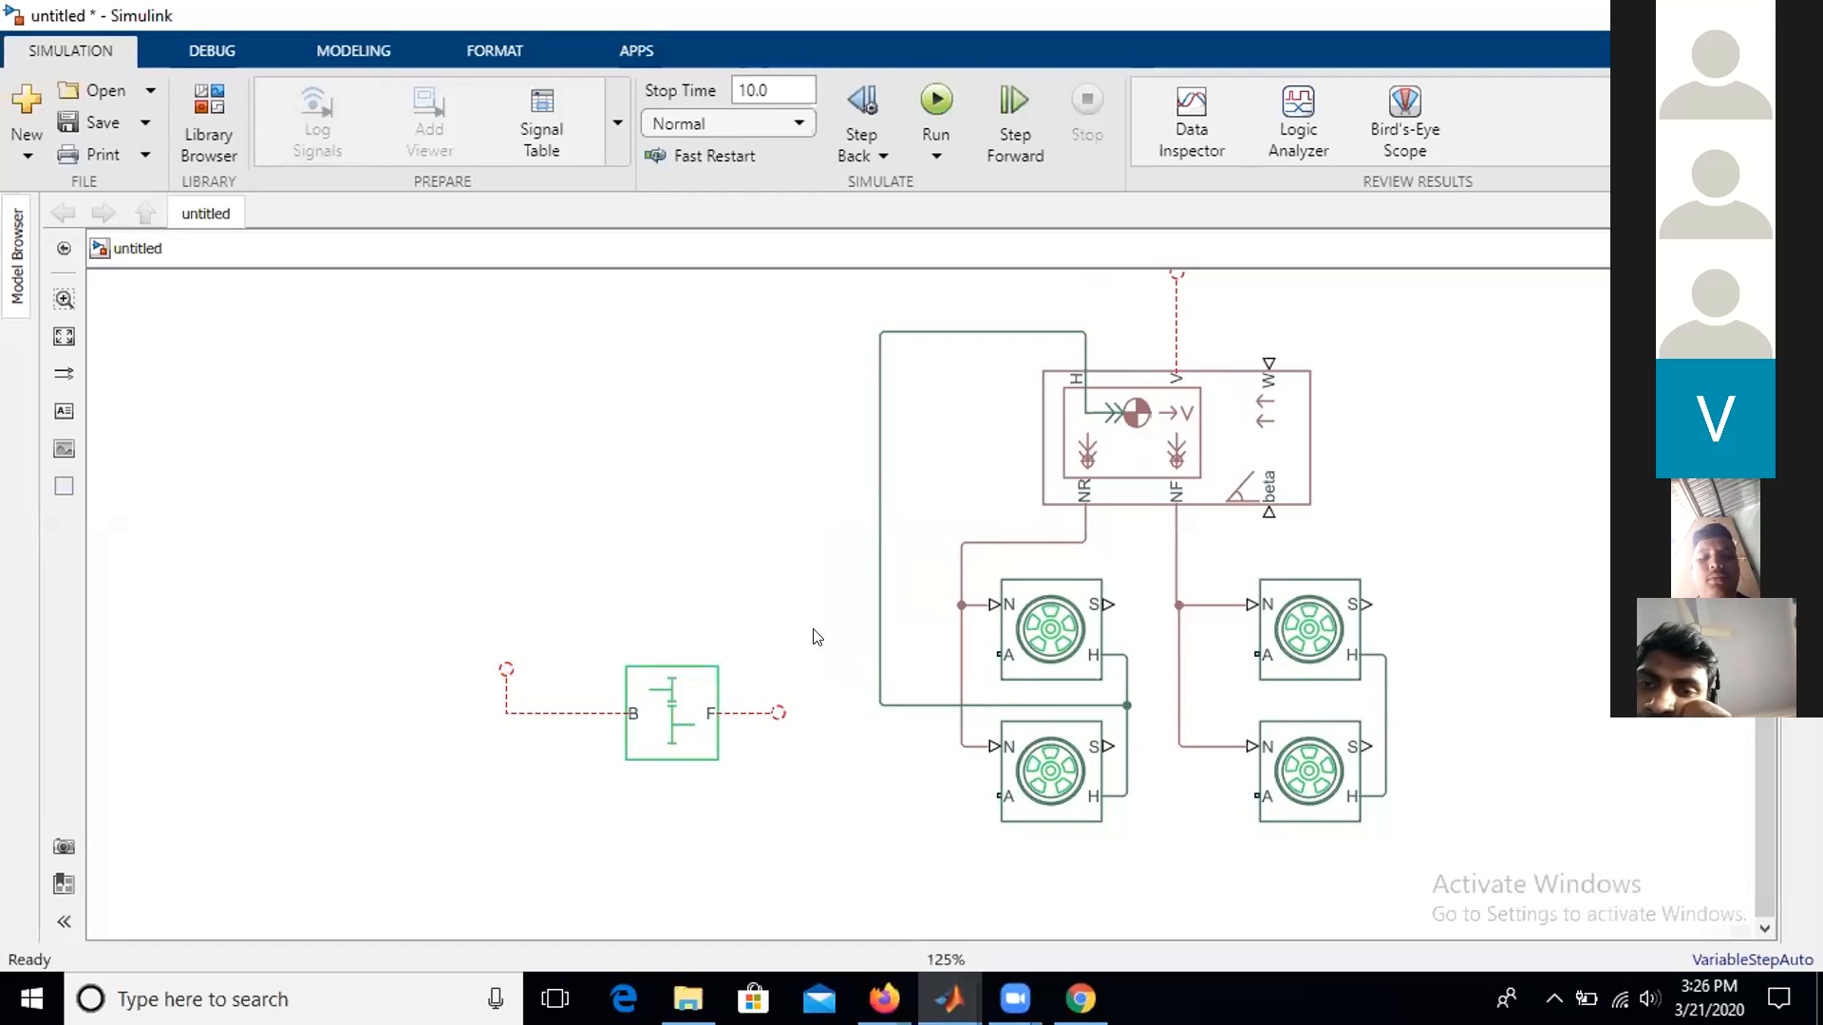
- Connect the A ports of the two rear tires to each other, and likewise the A ports of the two front tires
left_click(1118, 449)
left_click(1229, 656)
left_click(1017, 802)
left_click_drag(999, 795, 995, 654)
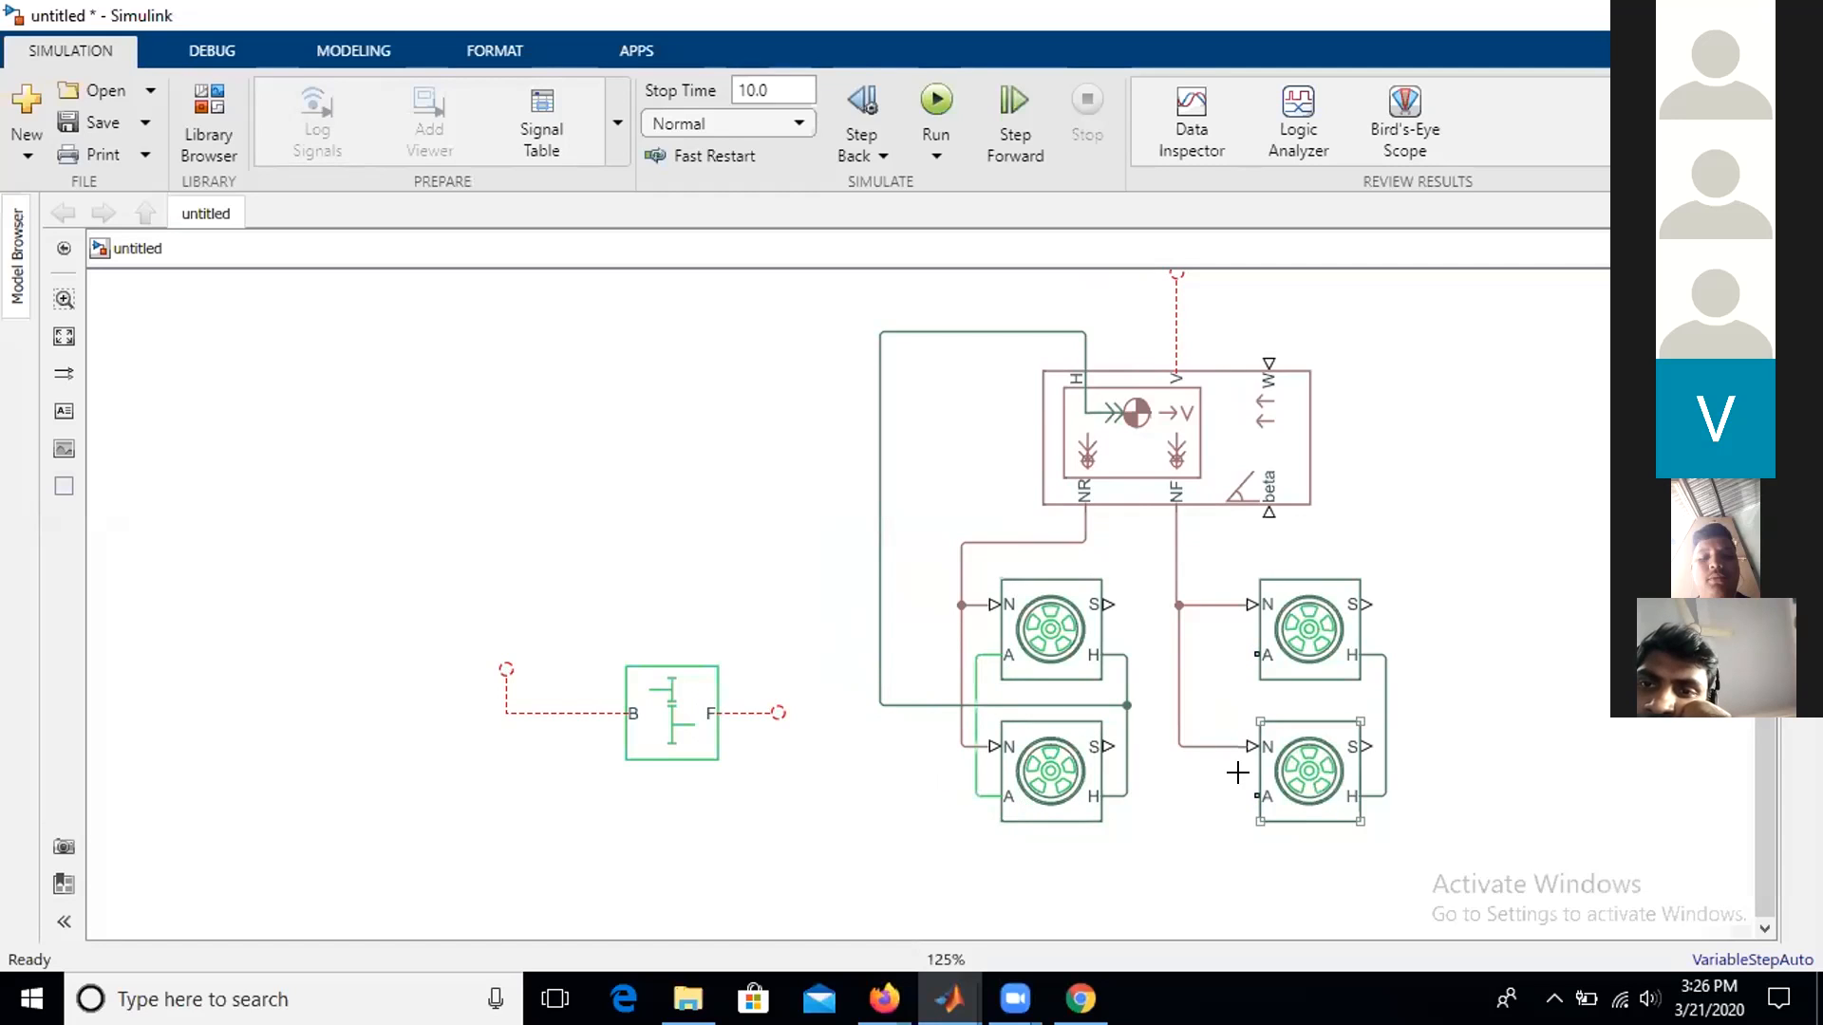
left_click_drag(1239, 784, 1256, 655)
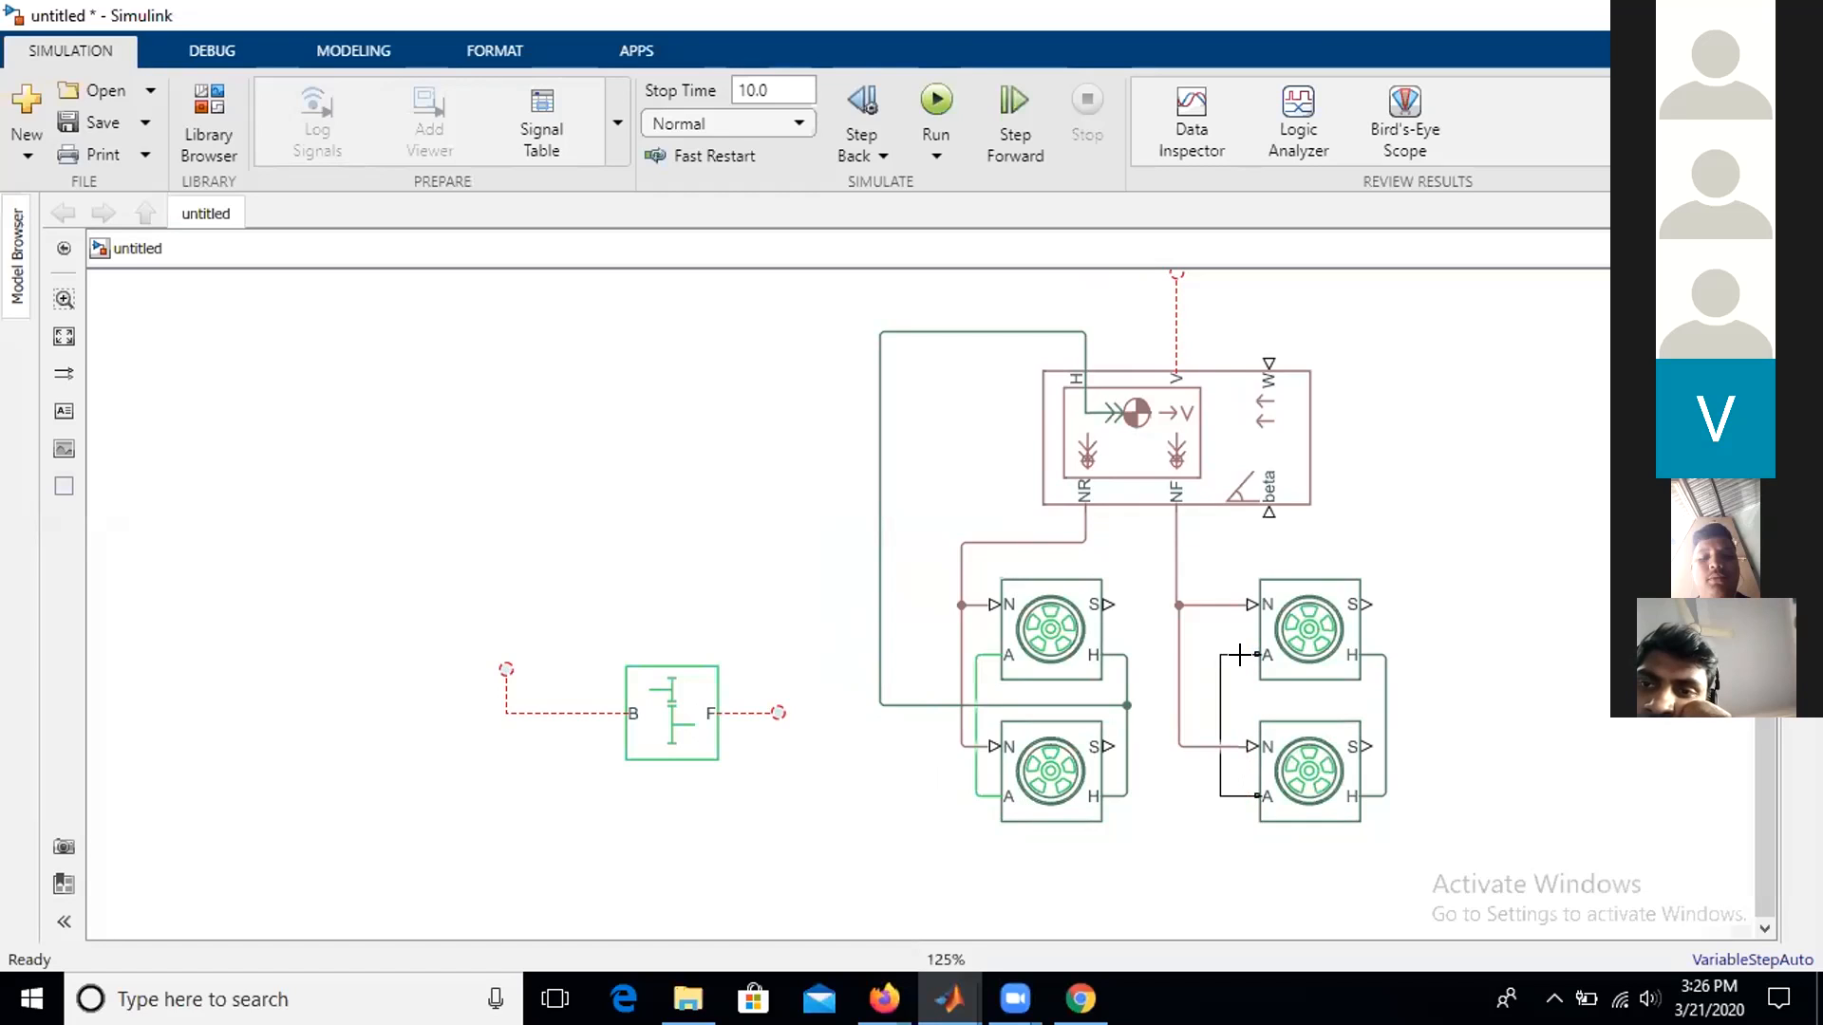
left_click(1460, 670)
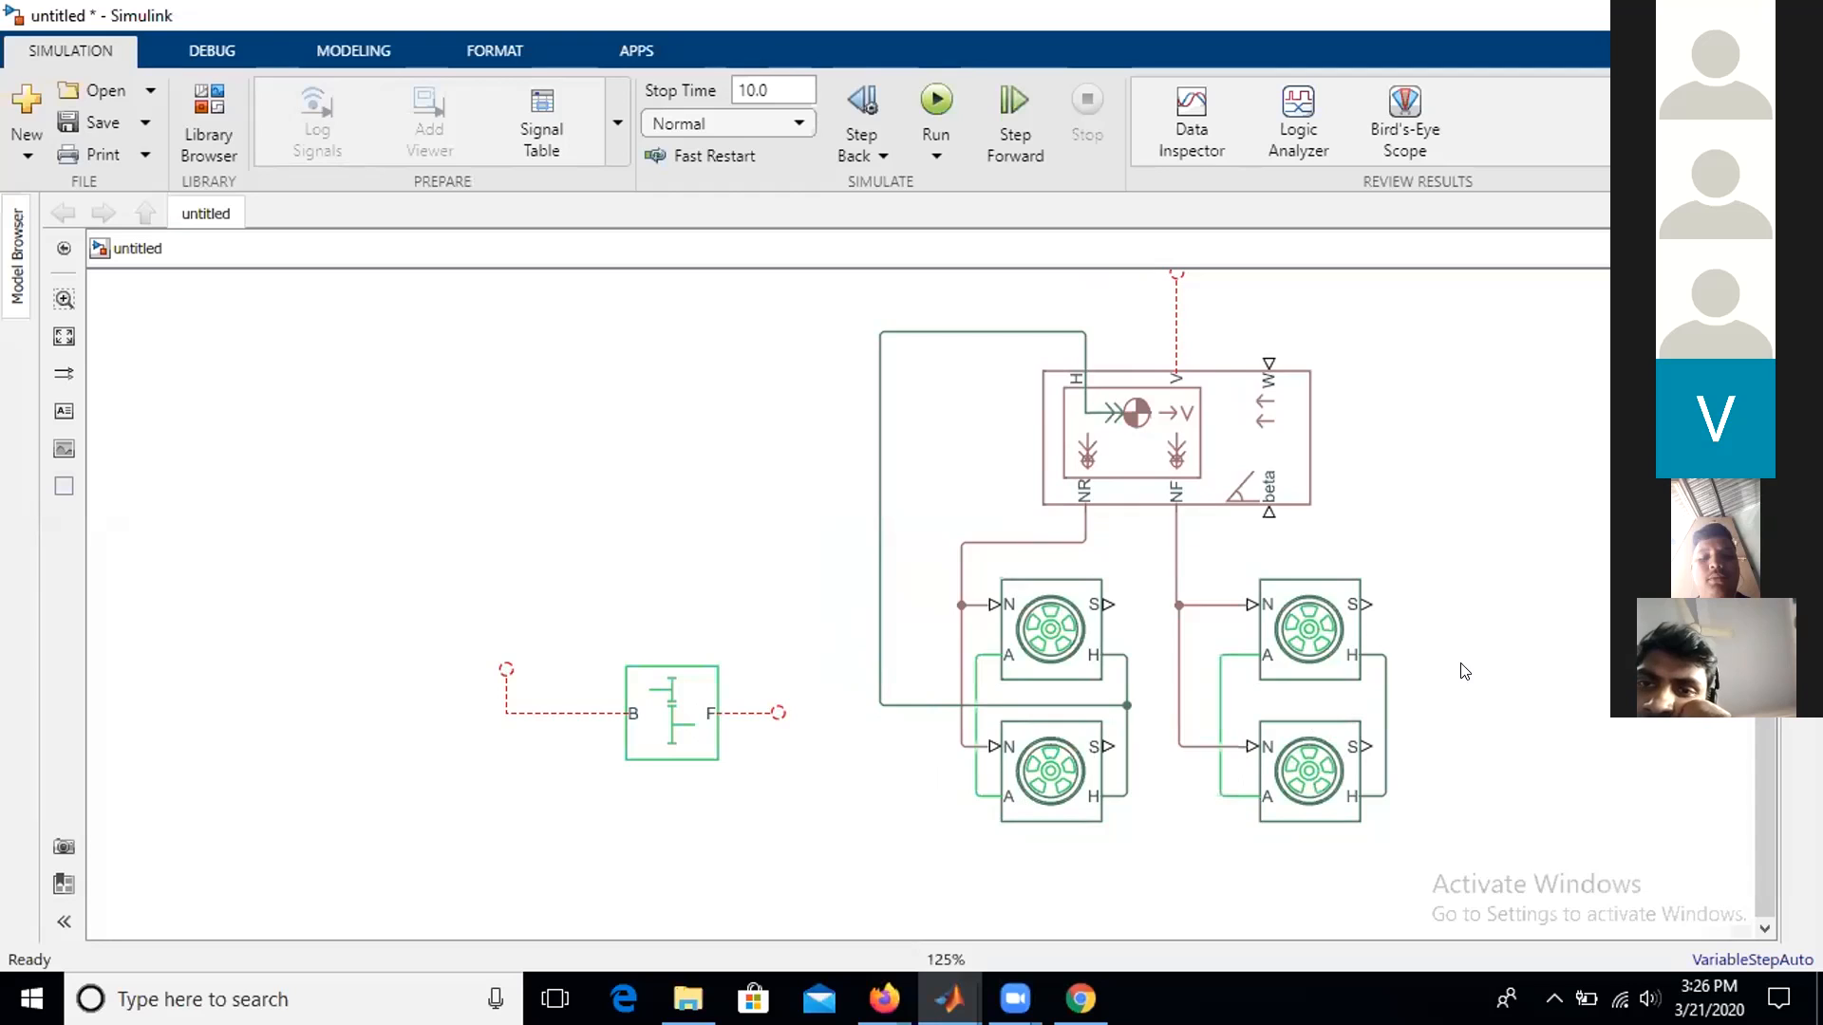
- Extend the Simple Gear's open F line to join the line linking the rear tires' A ports
left_click(777, 713)
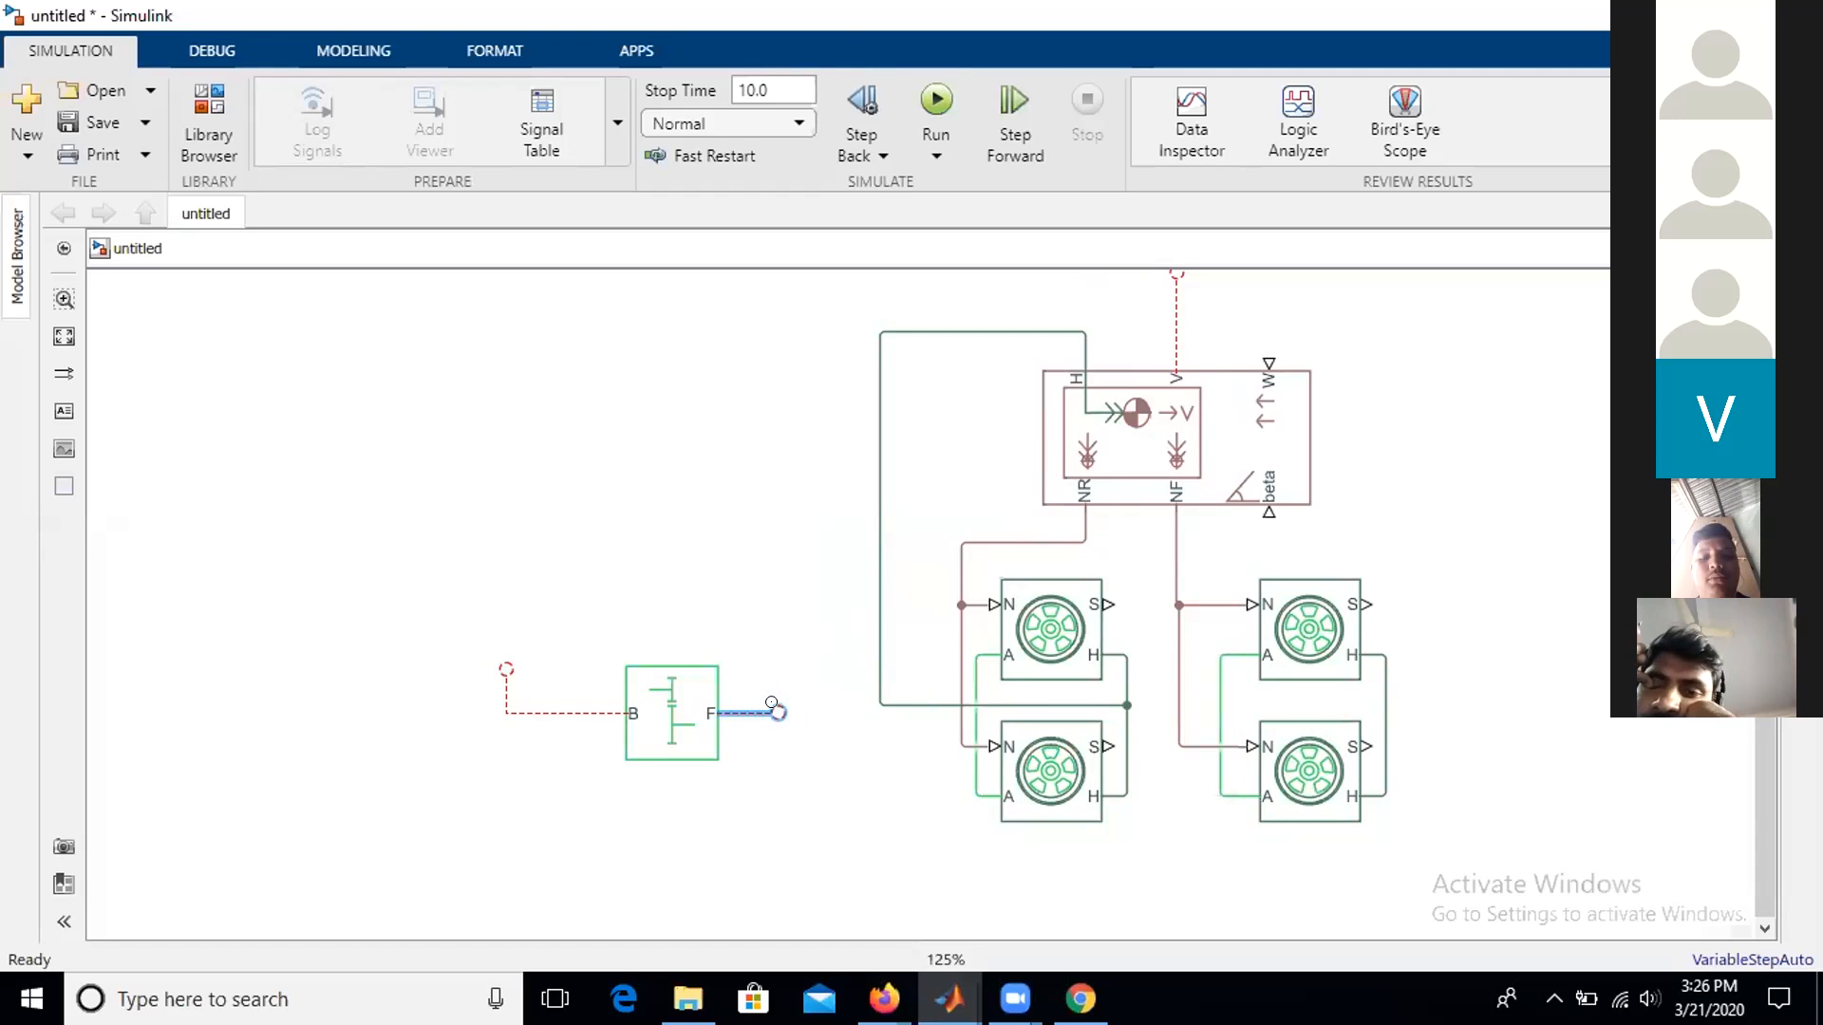
left_click_drag(779, 712, 975, 714)
left_click(1454, 692)
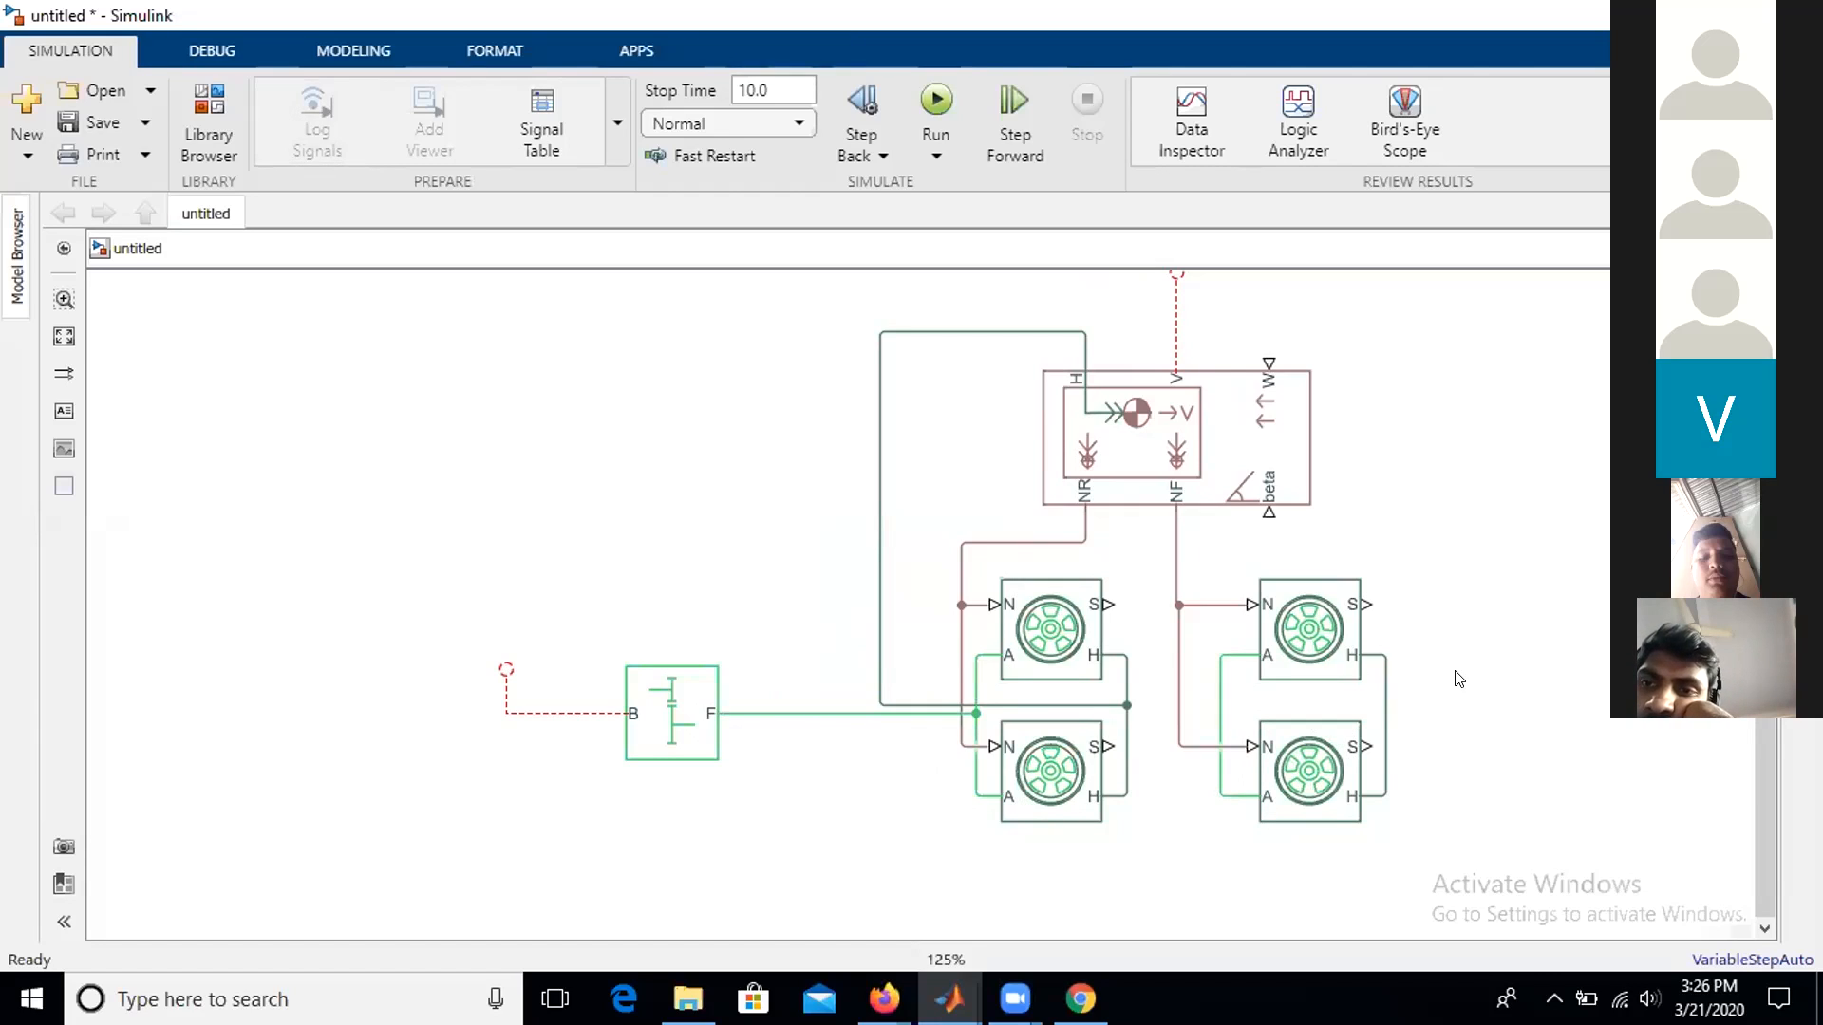
left_click(1112, 498)
left_click(1198, 612)
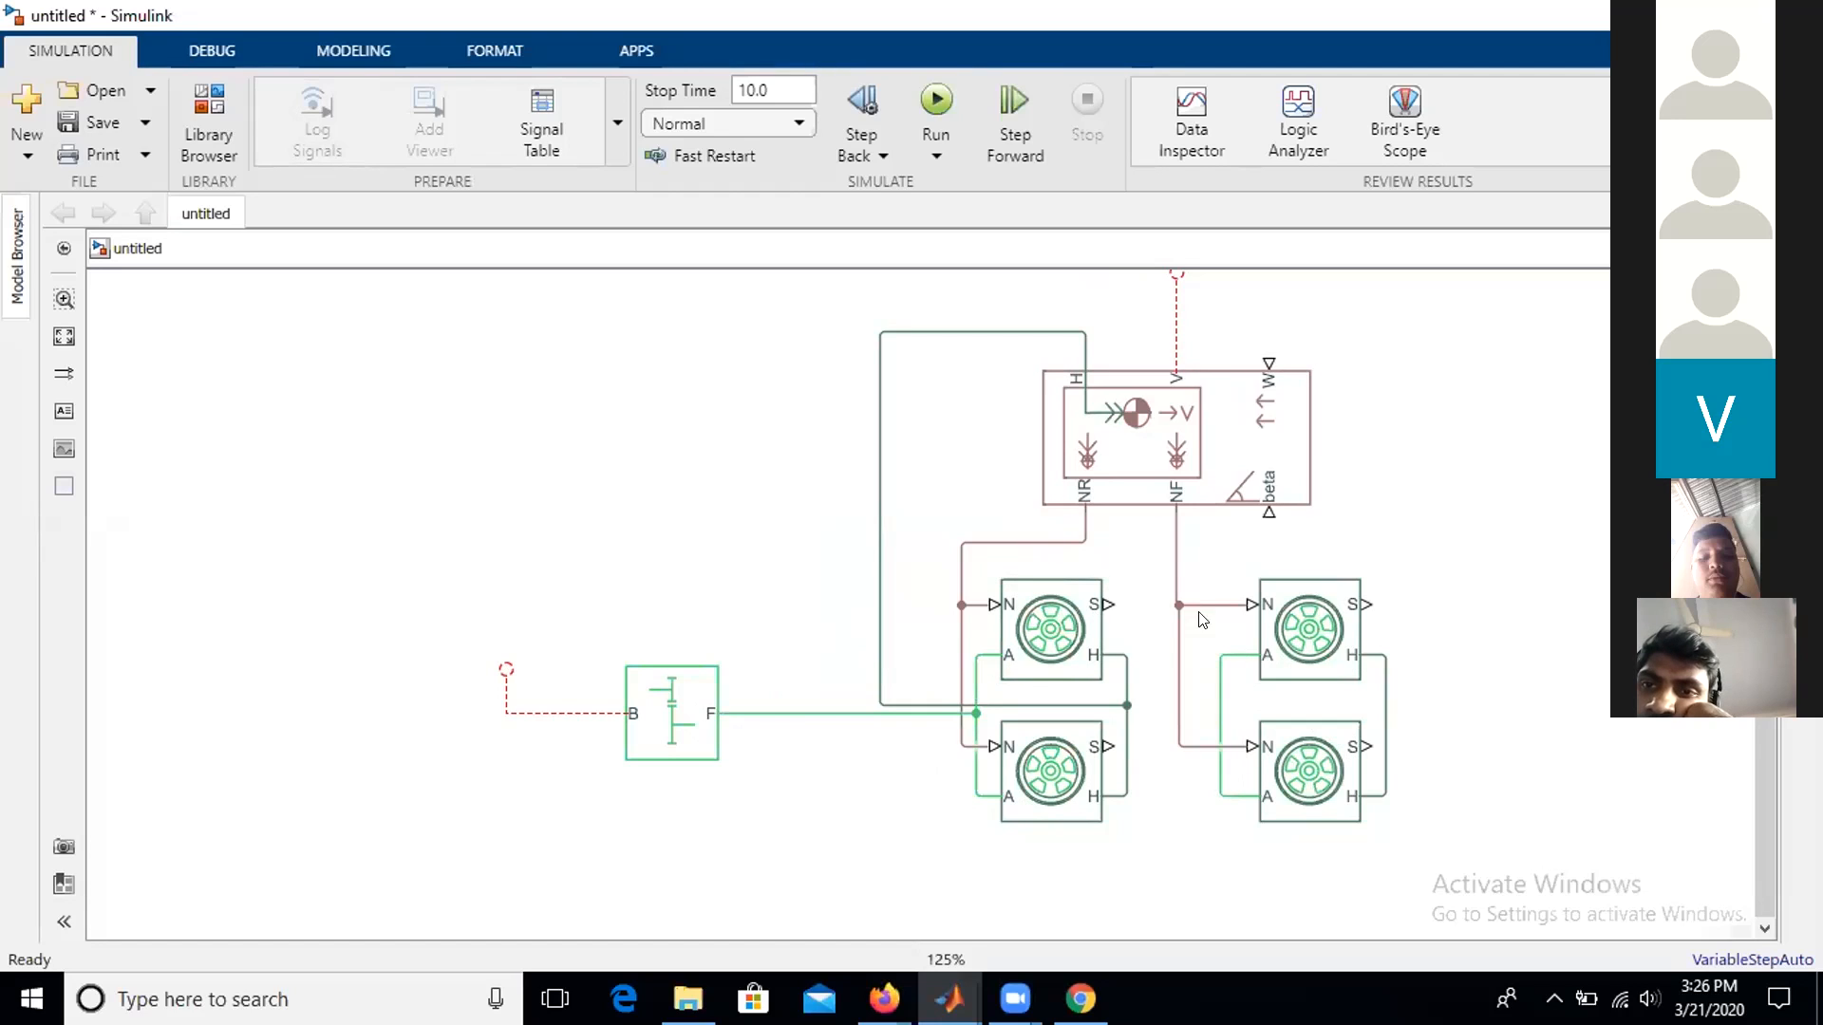
left_click(845, 714)
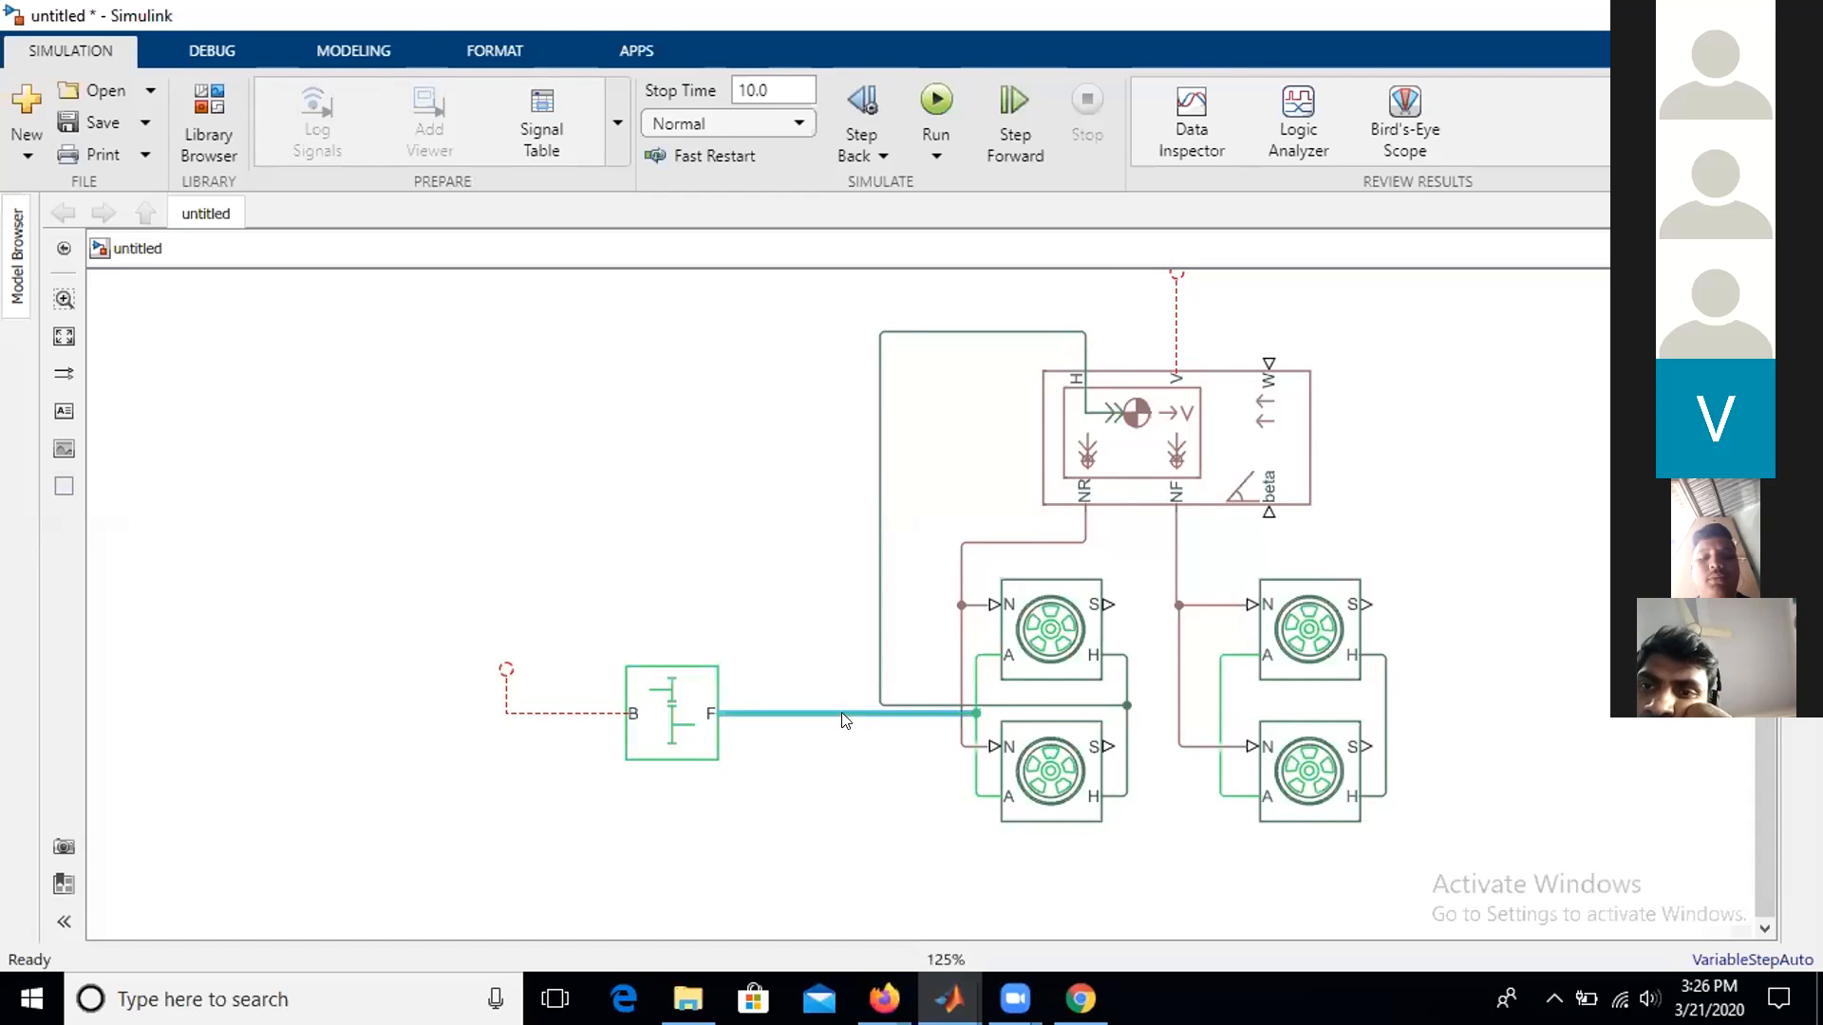
left_click(1218, 700)
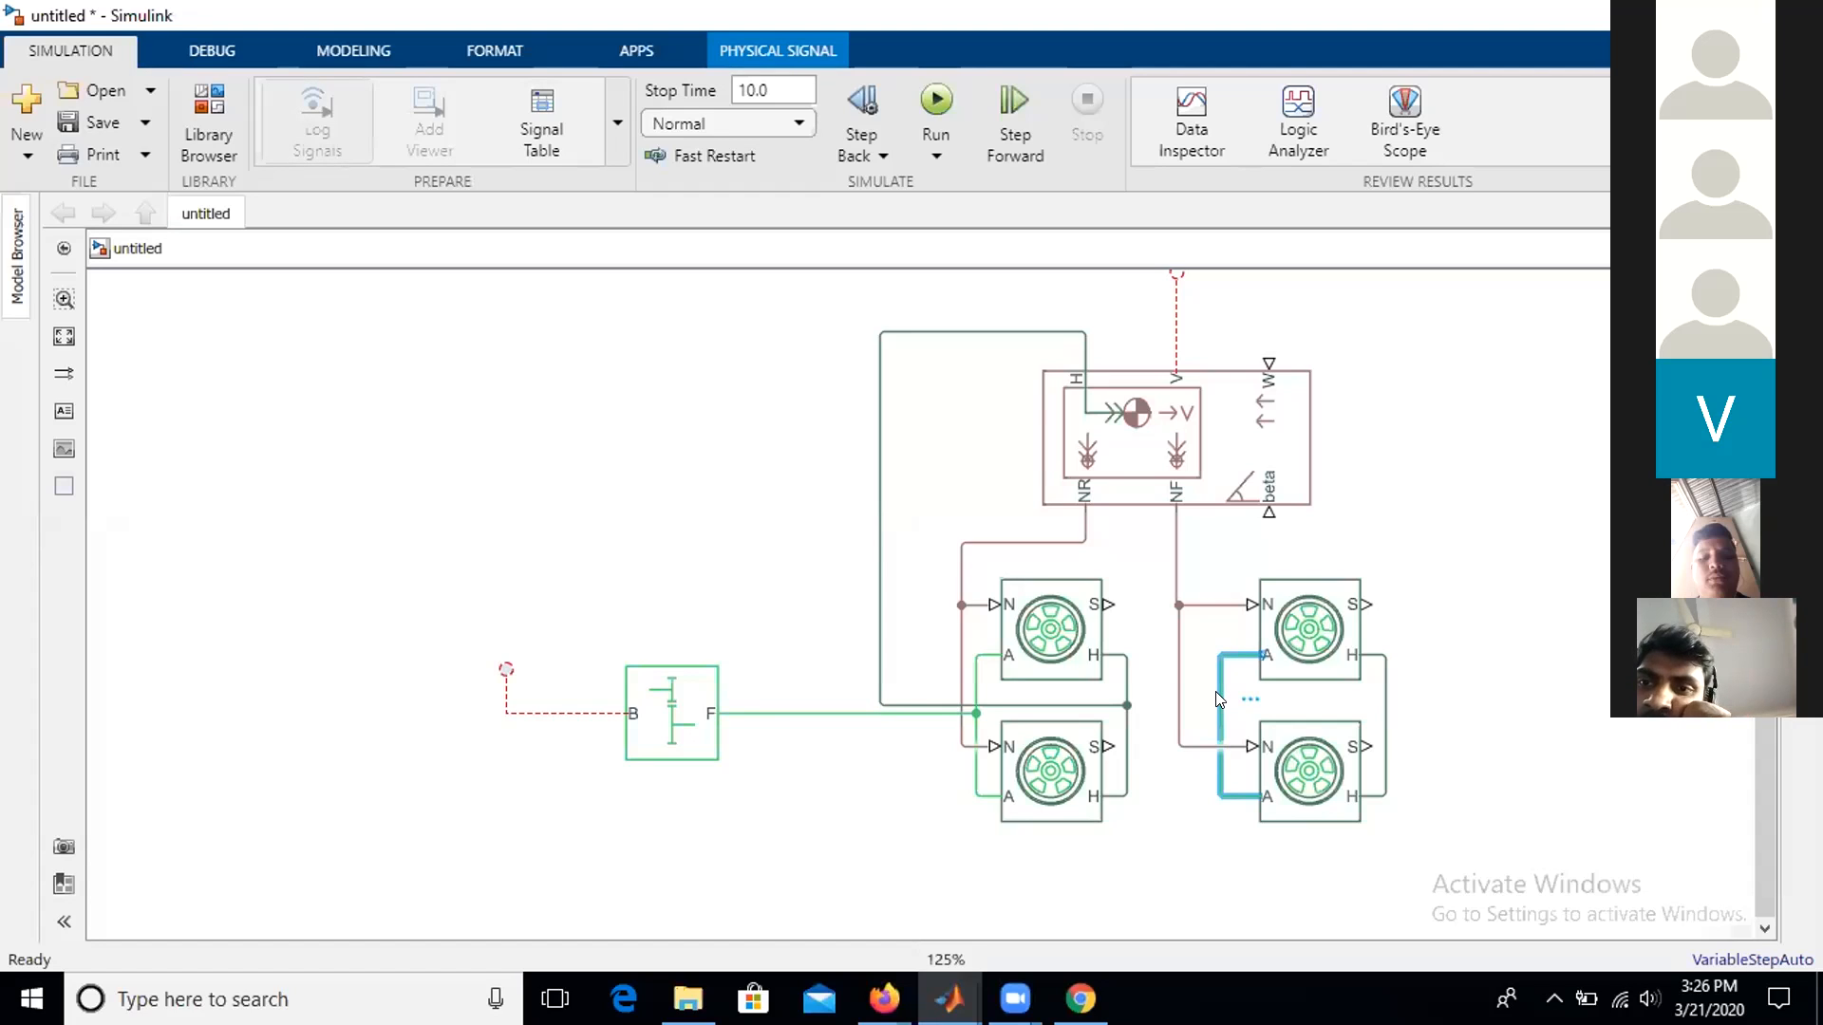
left_click(1458, 547)
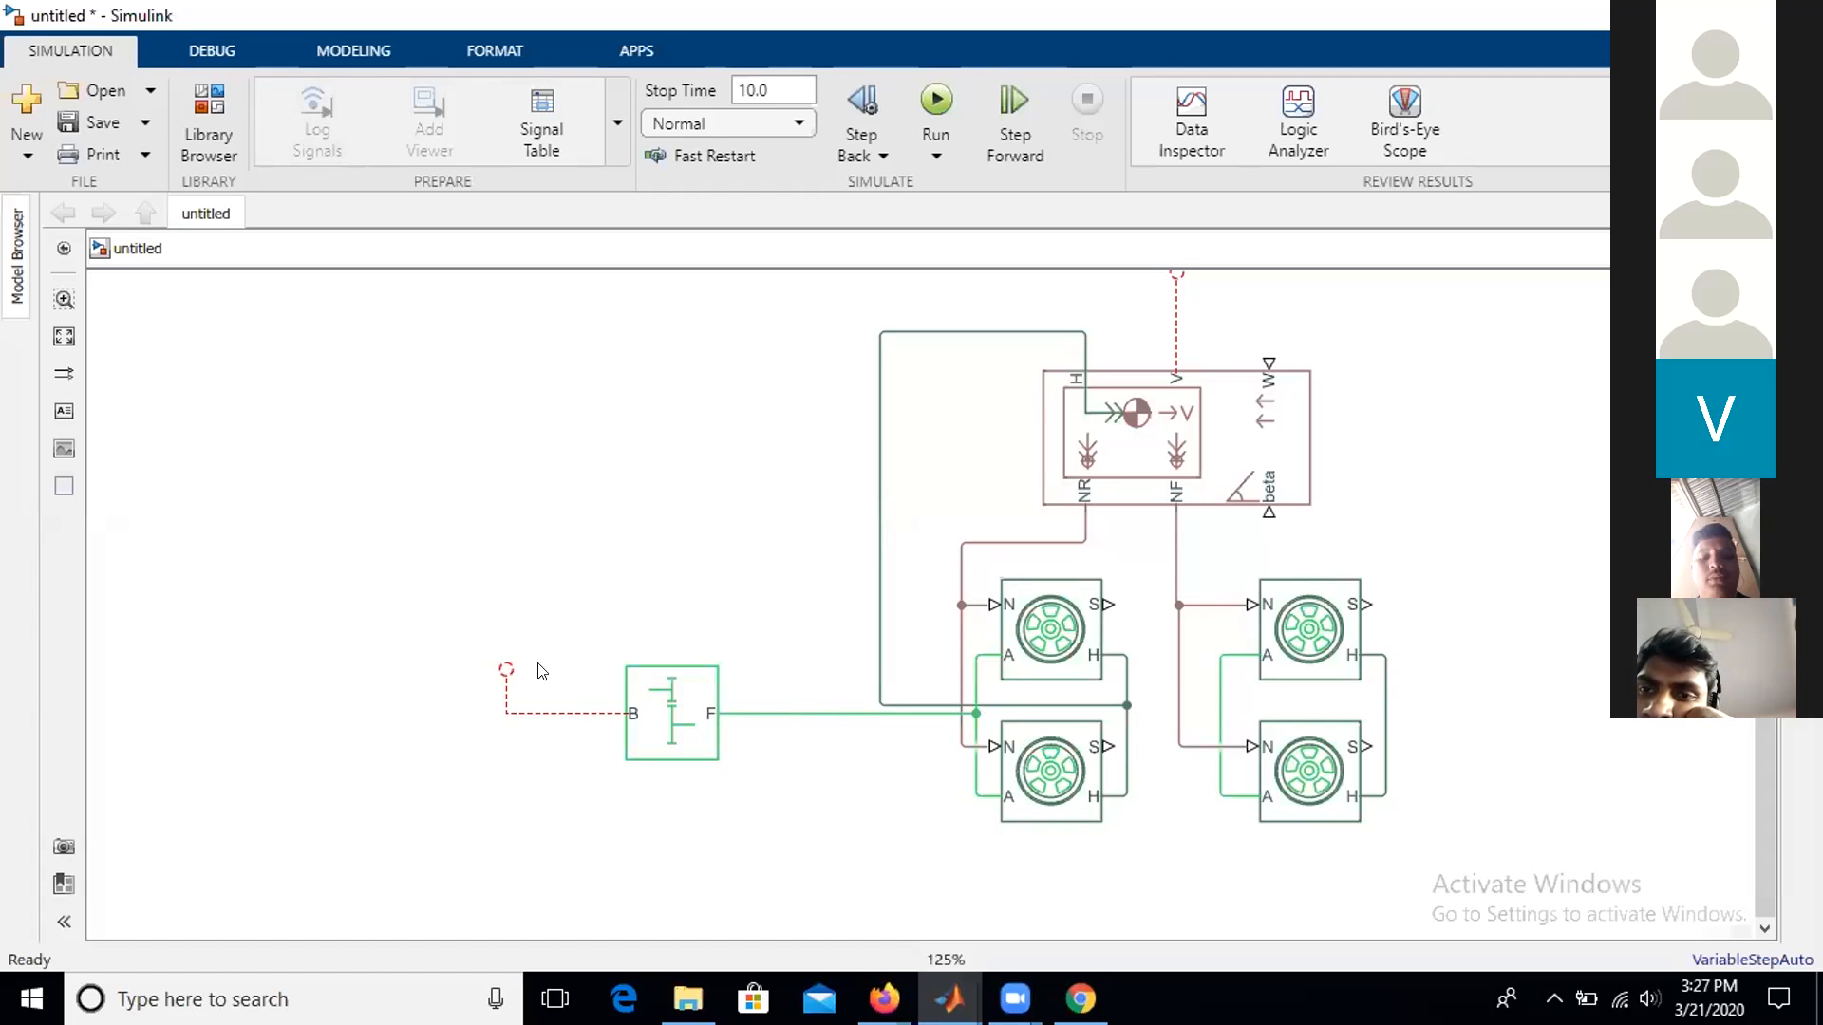
- Review the Simple Gear's teeth ratio, output rotation, meshing losses and viscous losses, and close the parameters without changes
left_click(535, 713)
double_click(652, 700)
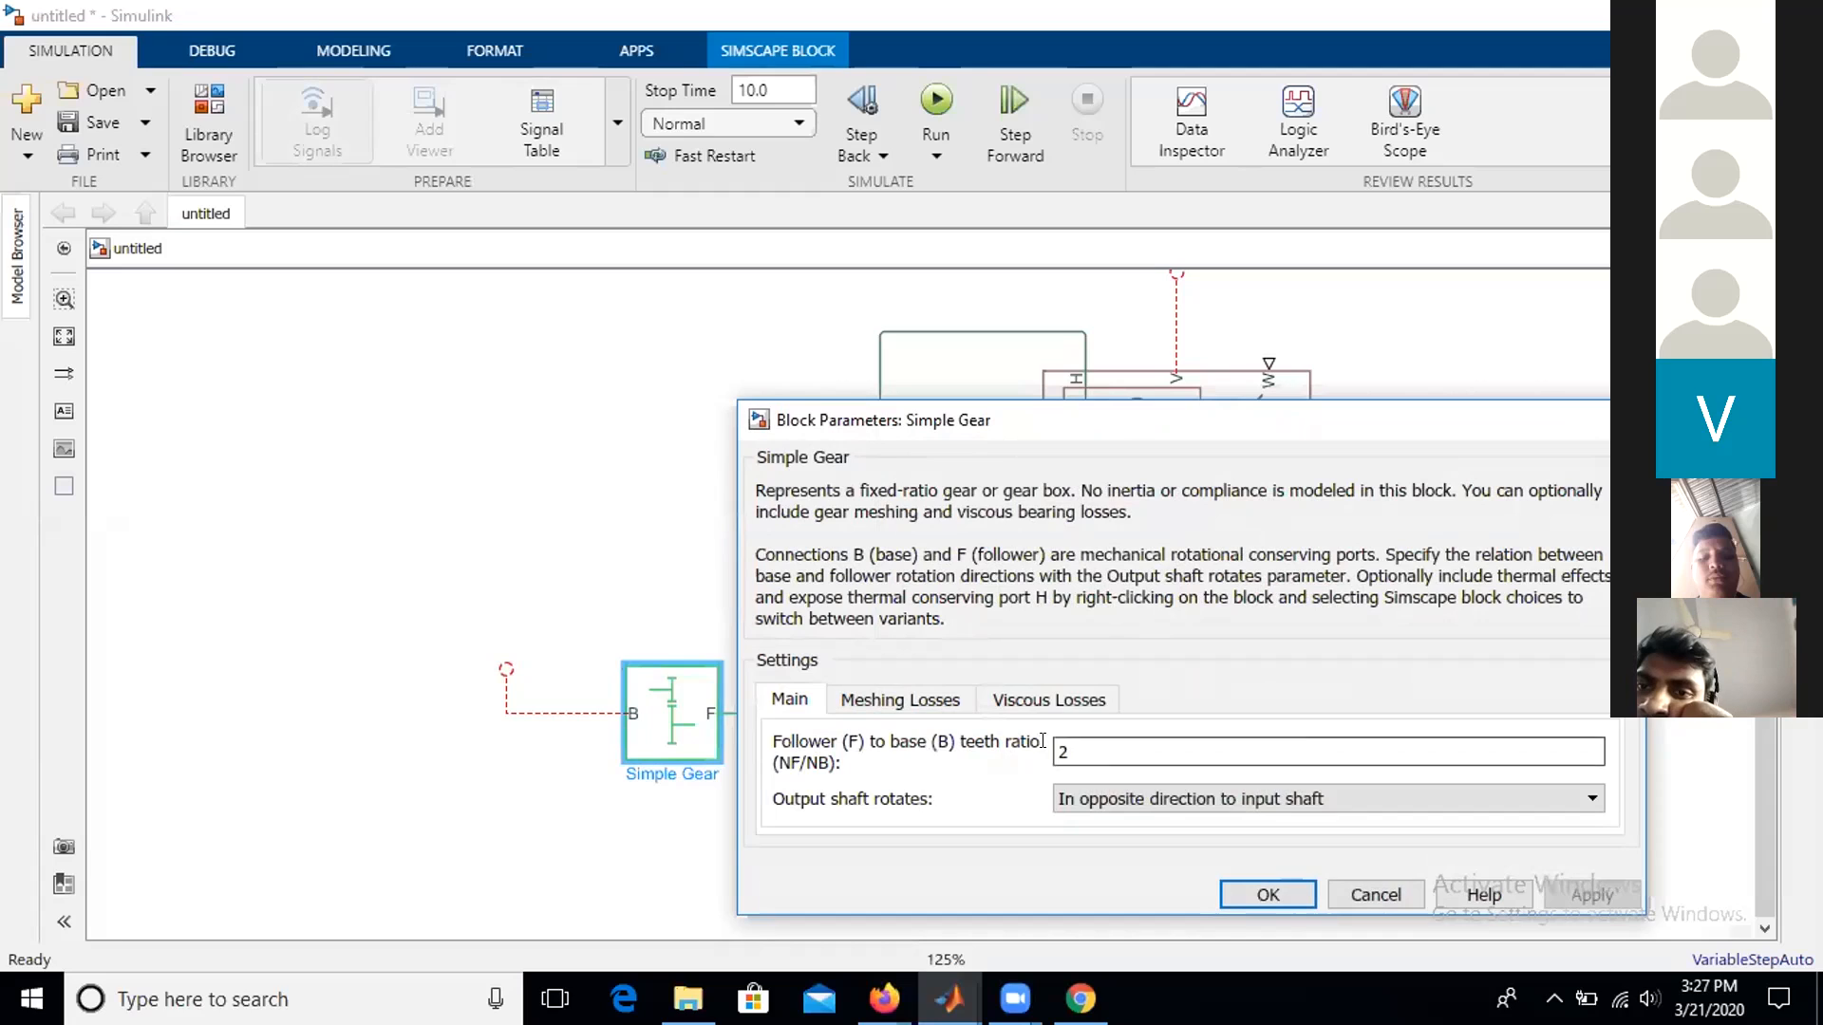
left_click(959, 700)
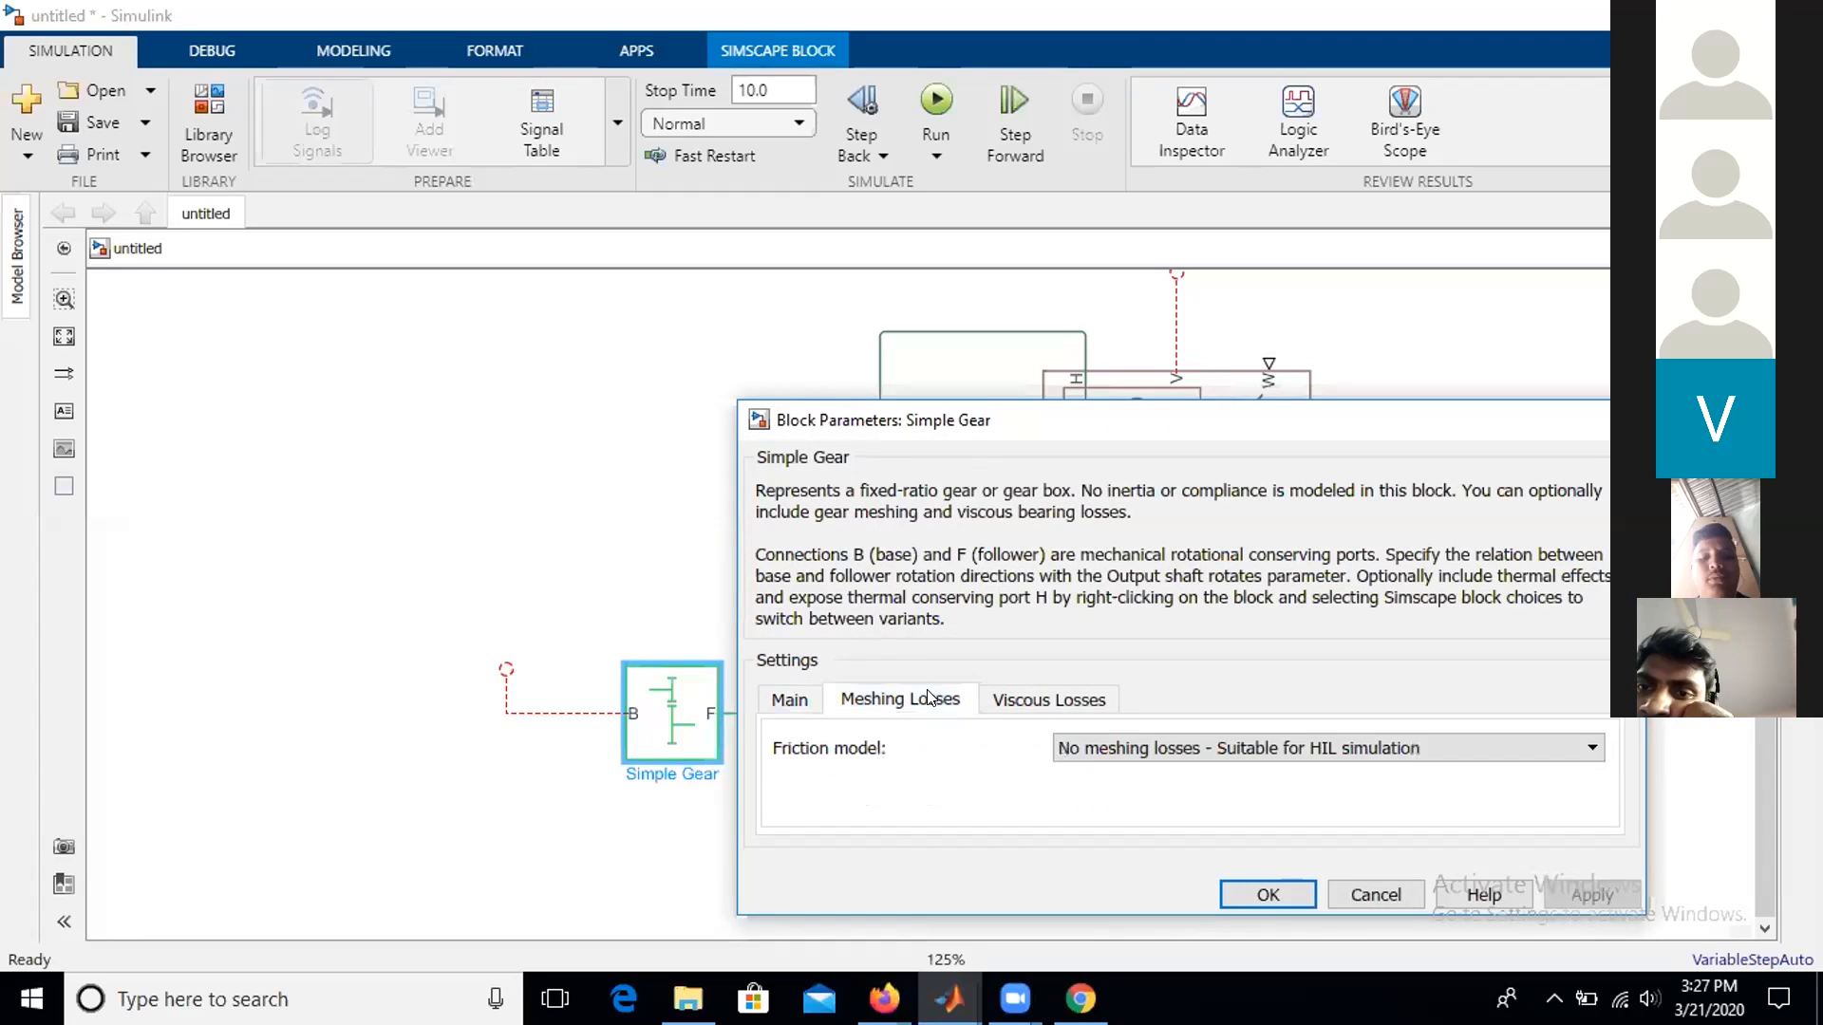
left_click(1070, 712)
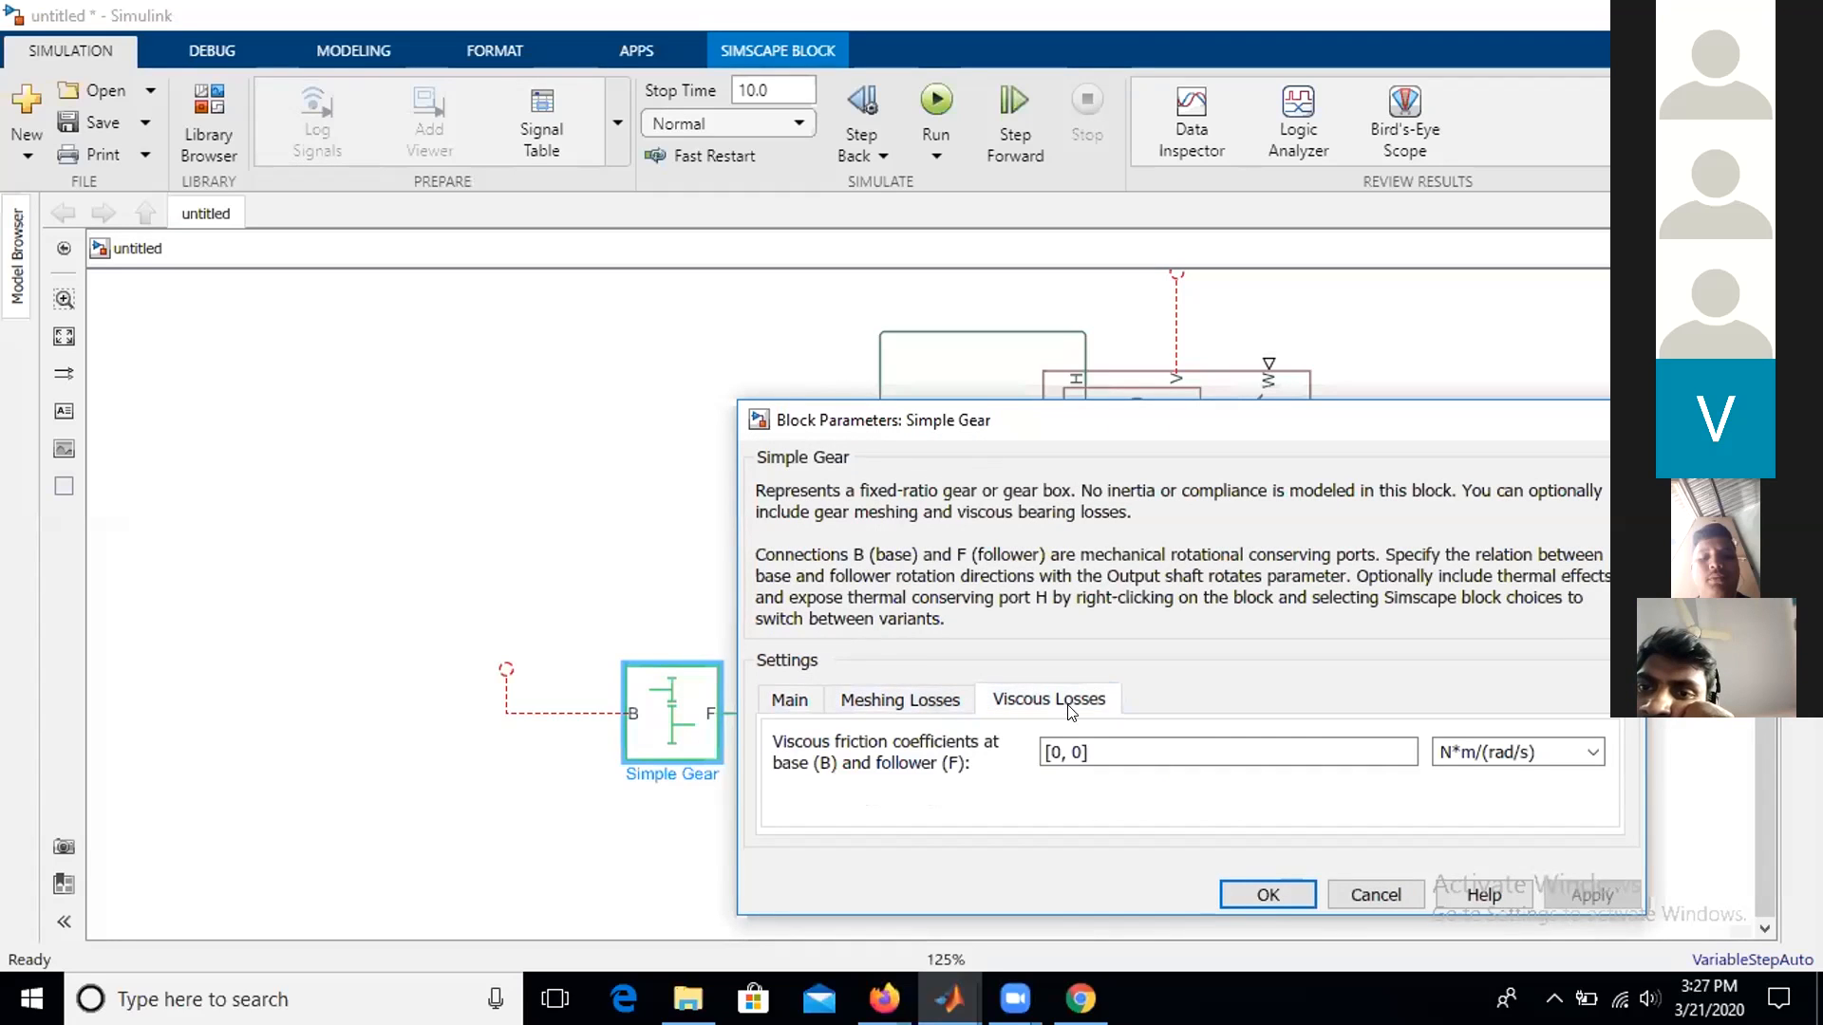
left_click(894, 704)
left_click(809, 709)
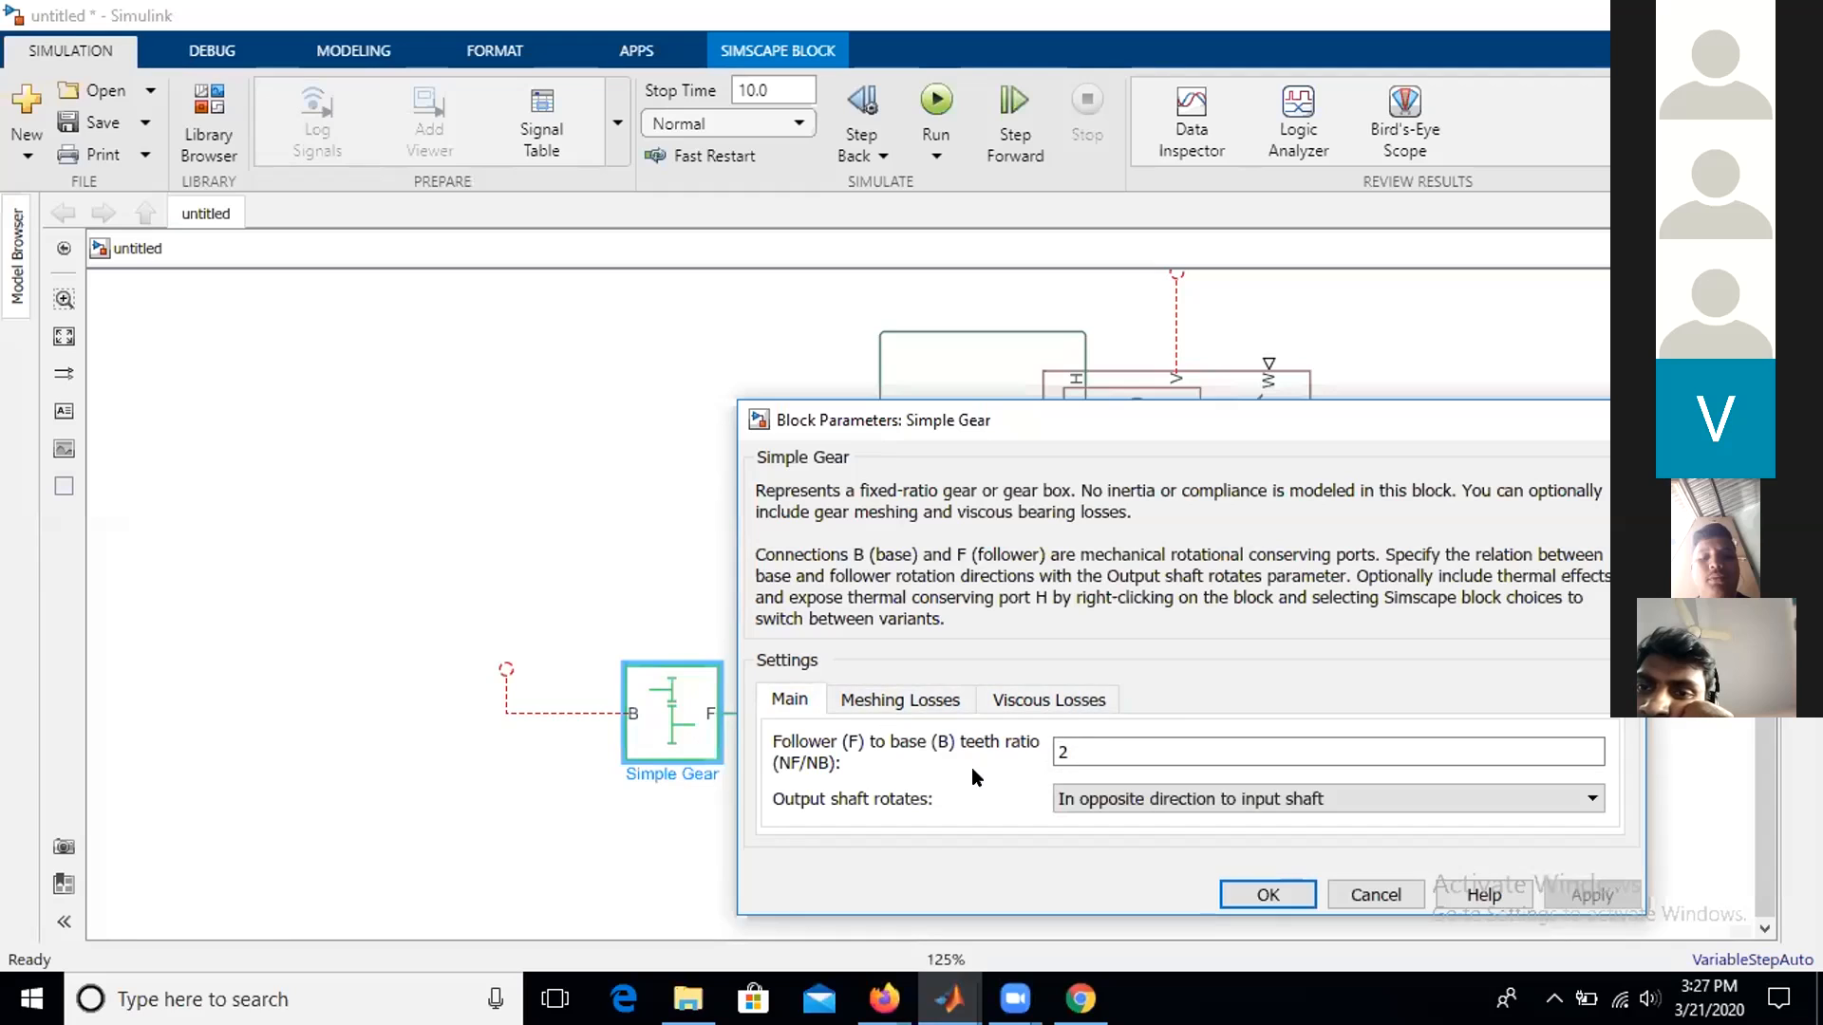
double_click(1077, 745)
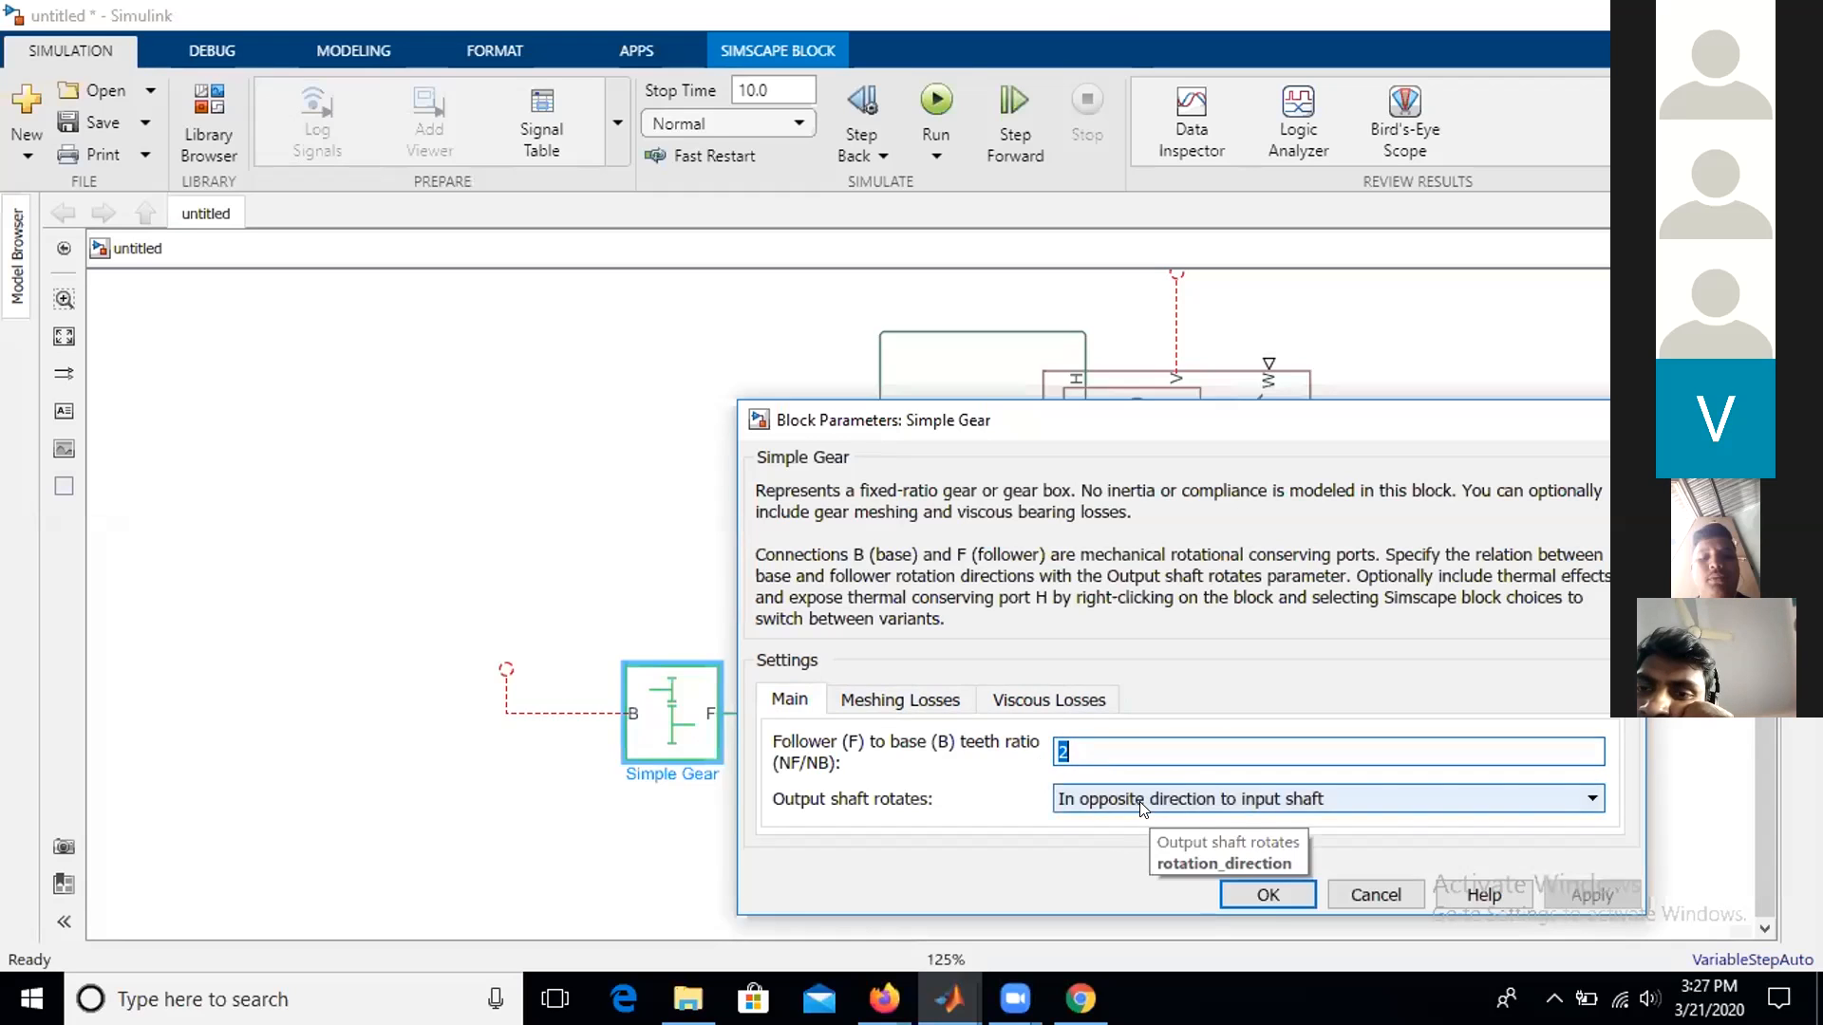
left_click(1379, 893)
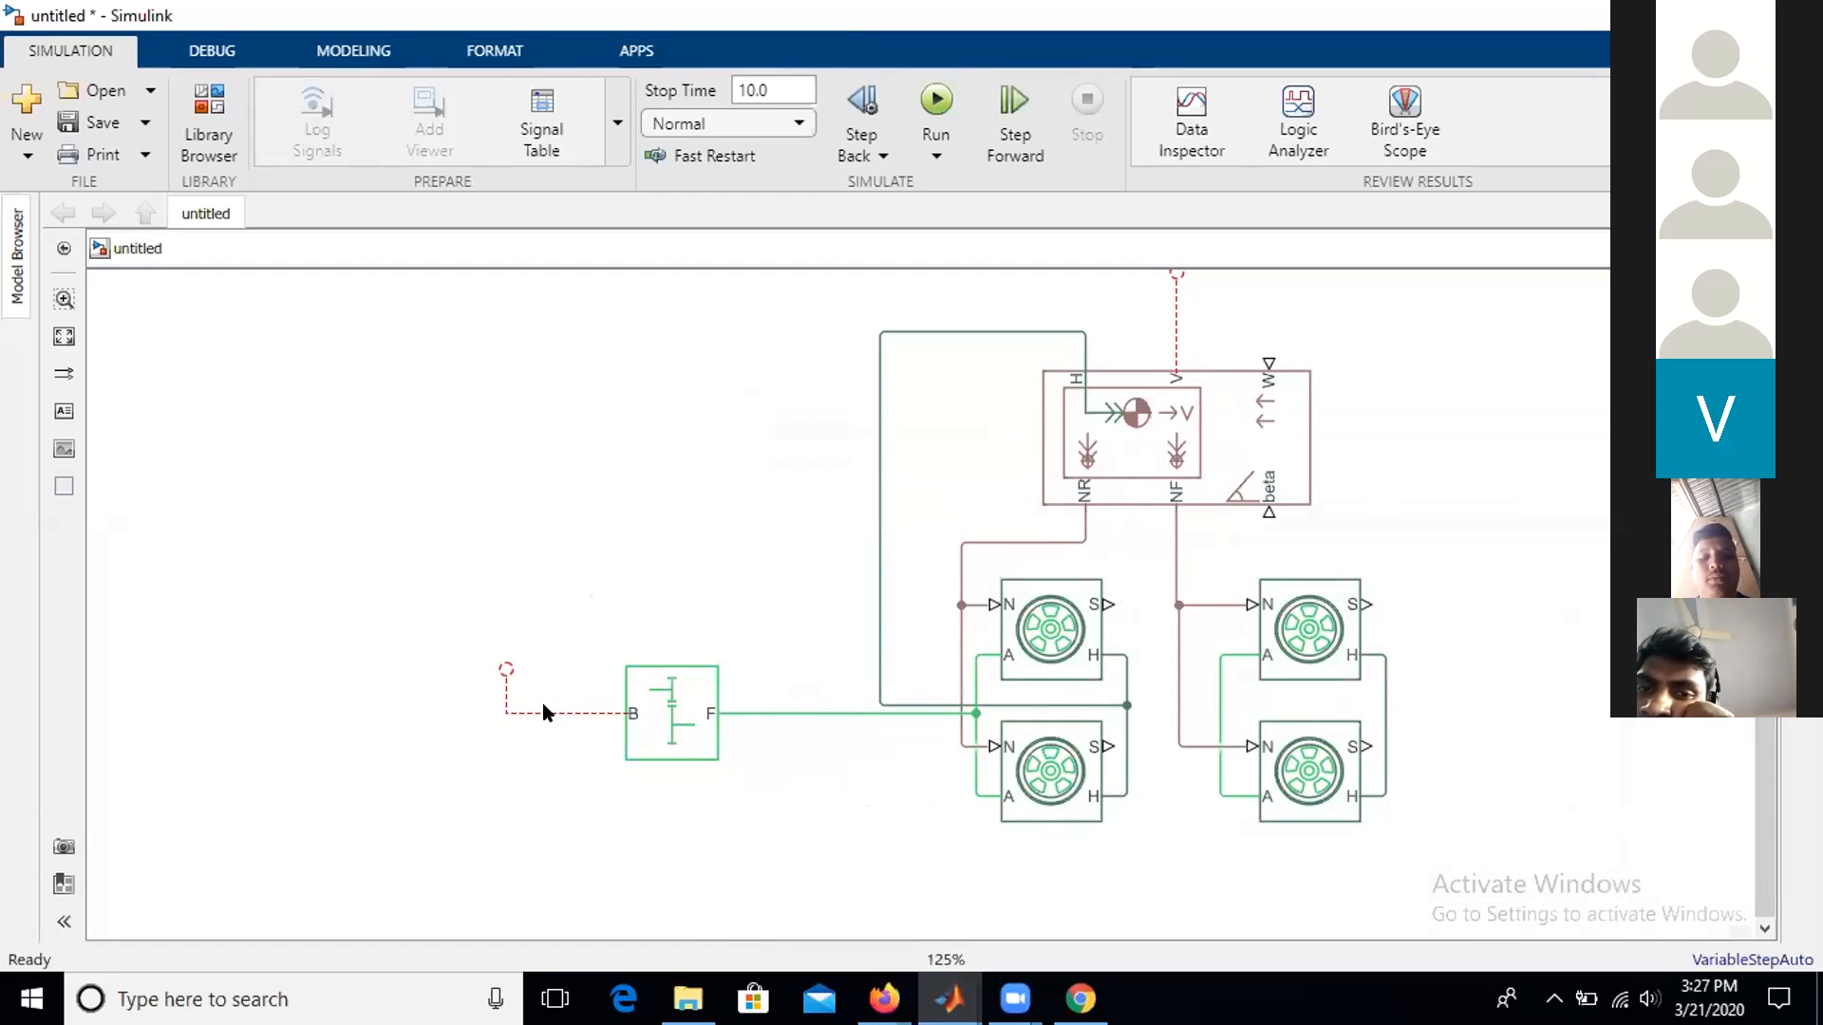
- Add a Foundation Library mechanical rotational Inertia block above the line between the Simple Gear and the rear tires
double_click(788, 576)
type("iner")
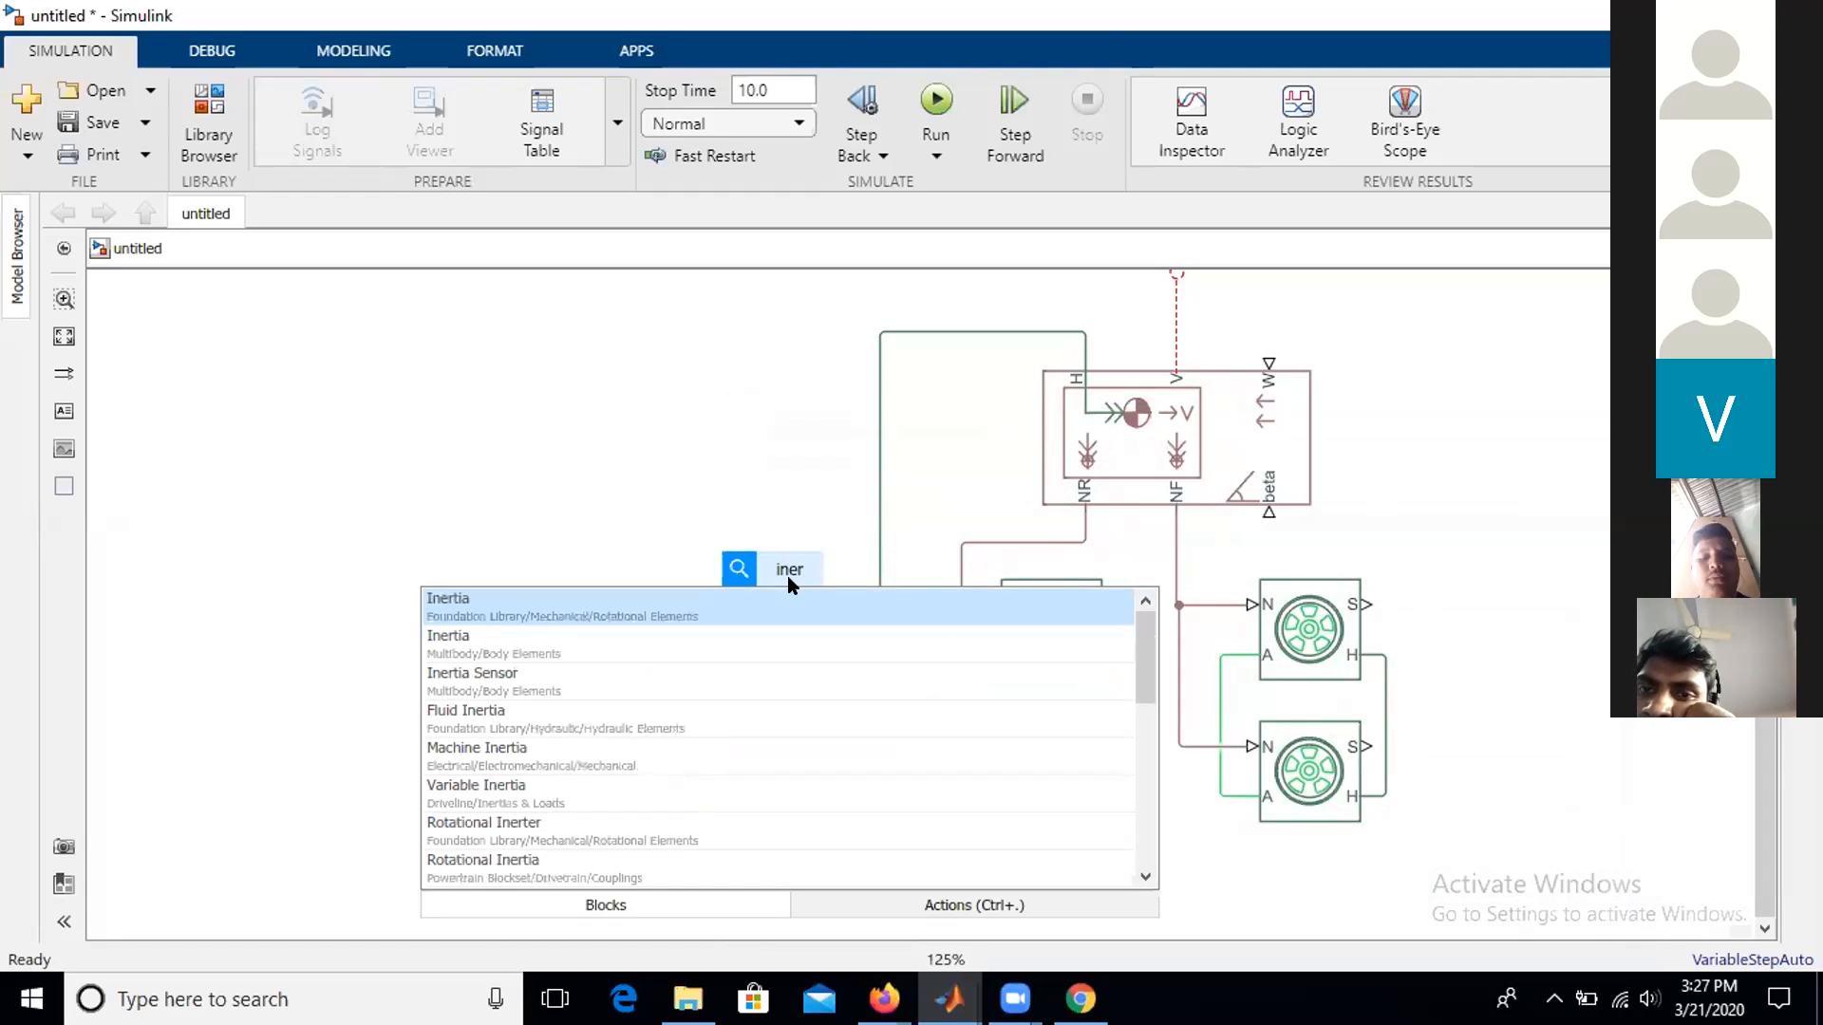
left_click(731, 609)
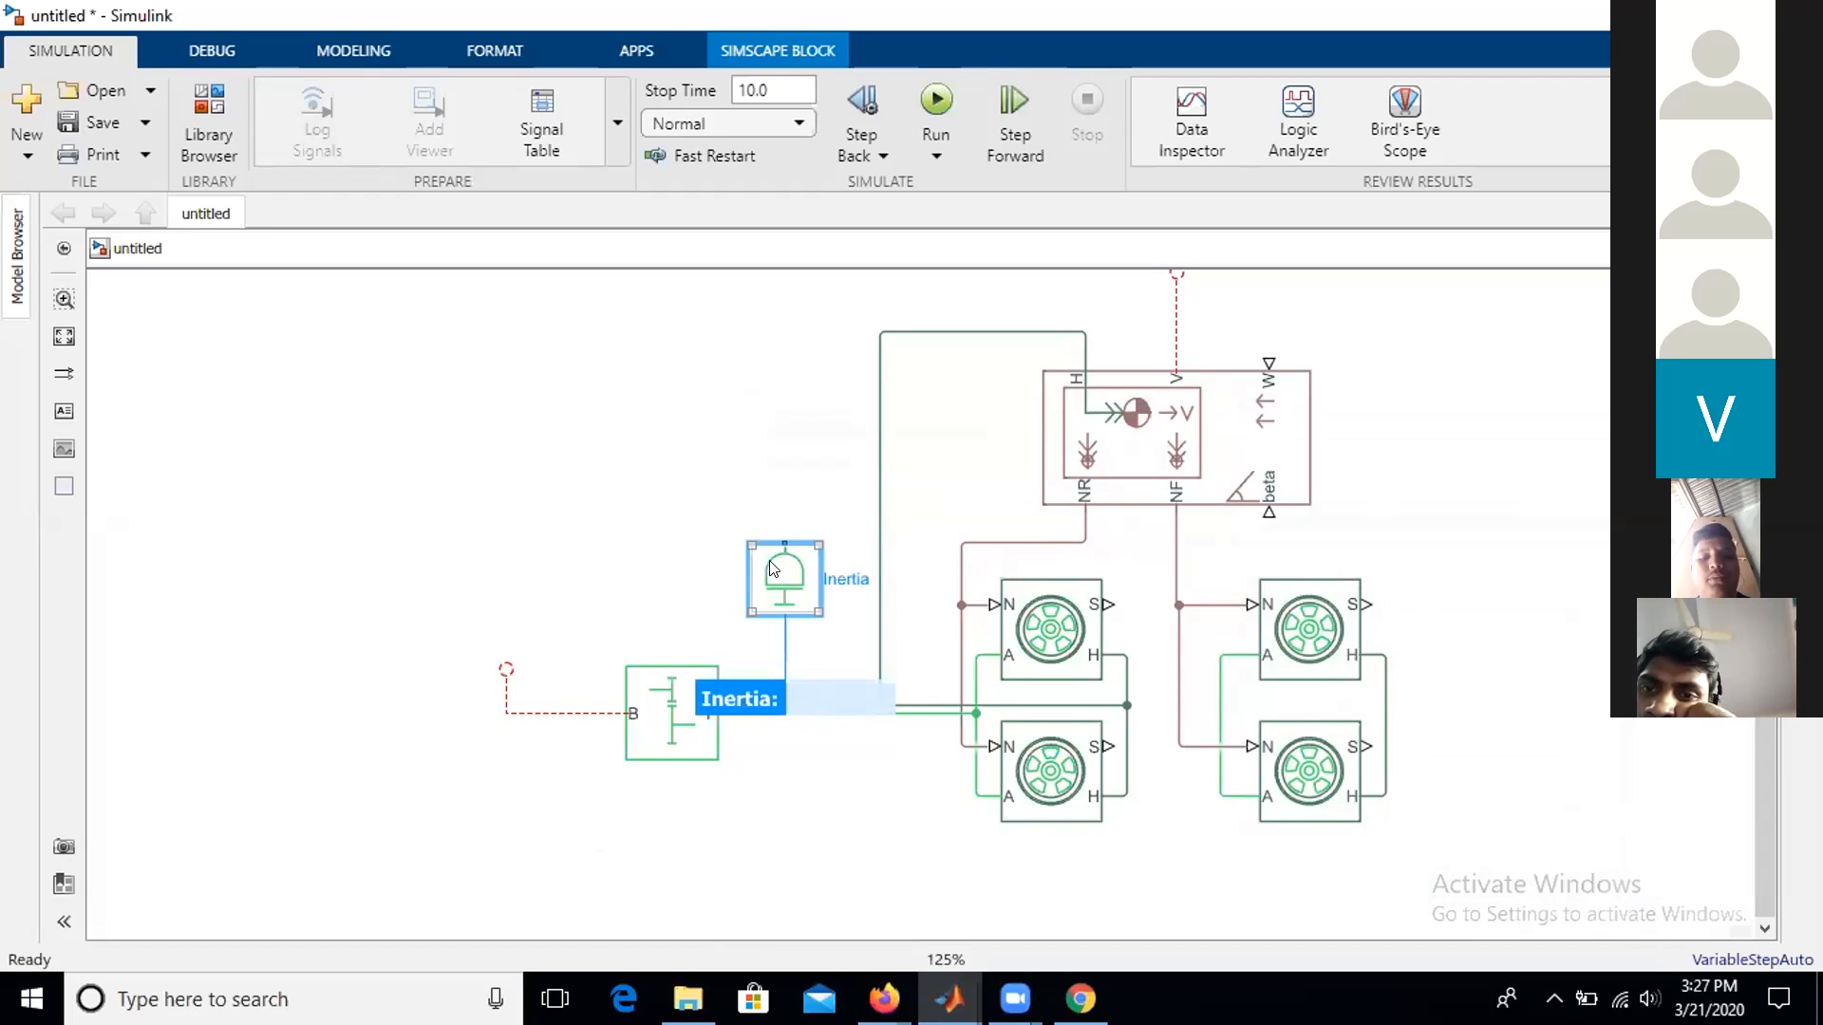
left_click(779, 568)
left_click(788, 561)
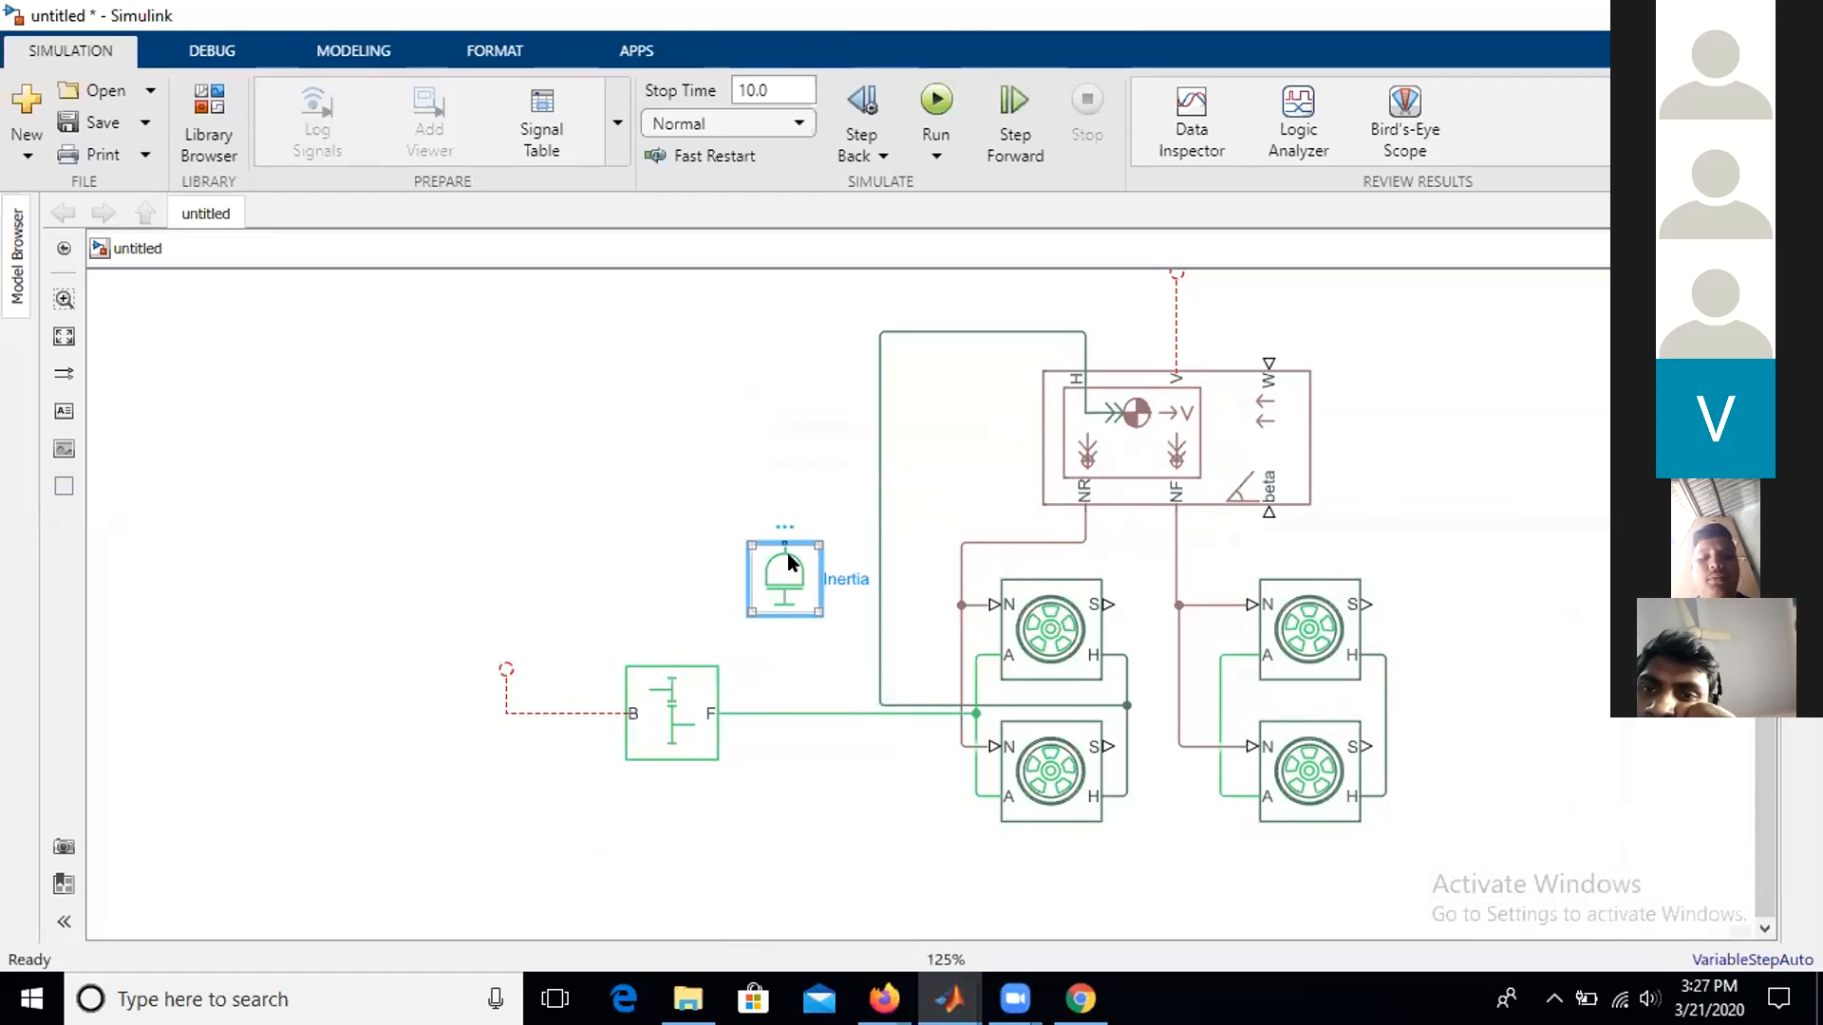
- Rotate the Inertia block 180 degrees, connect its port to the Simple Gear's F line, and move the block closer to that line
key("ctrl+r")
key("ctrl+r")
left_click_drag(782, 614, 785, 714)
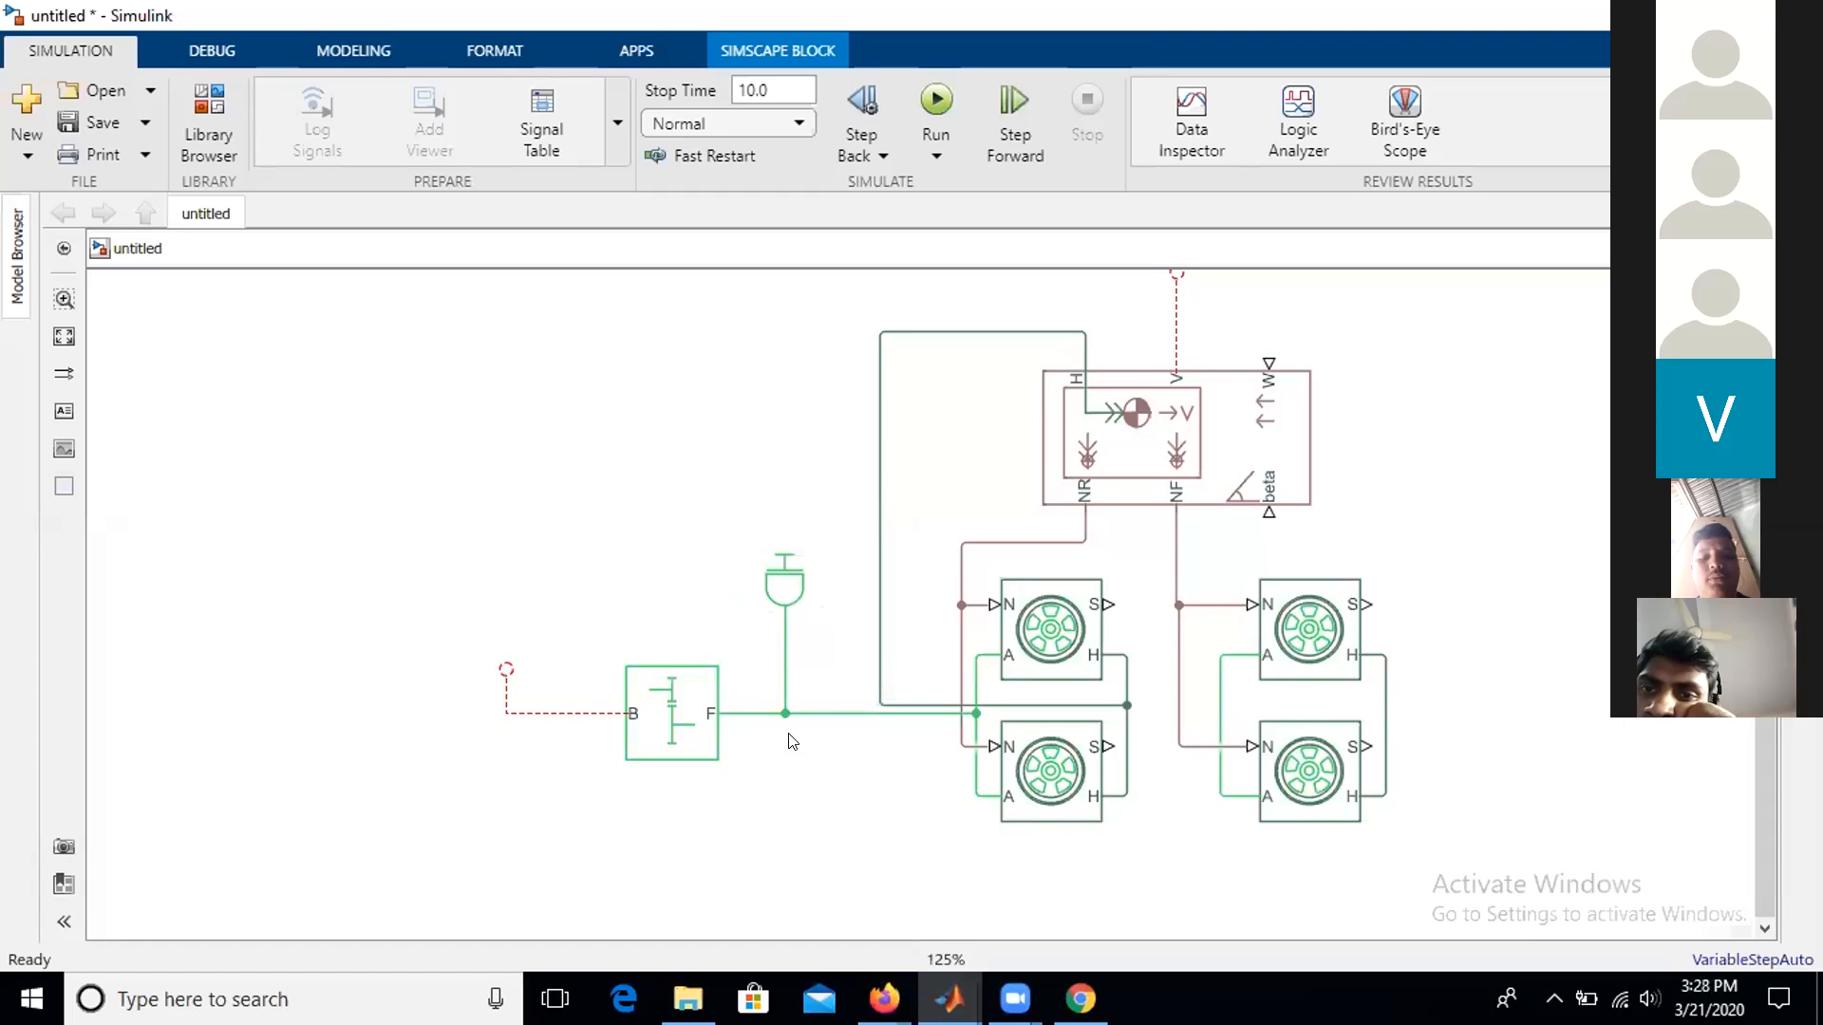
left_click_drag(788, 583, 788, 617)
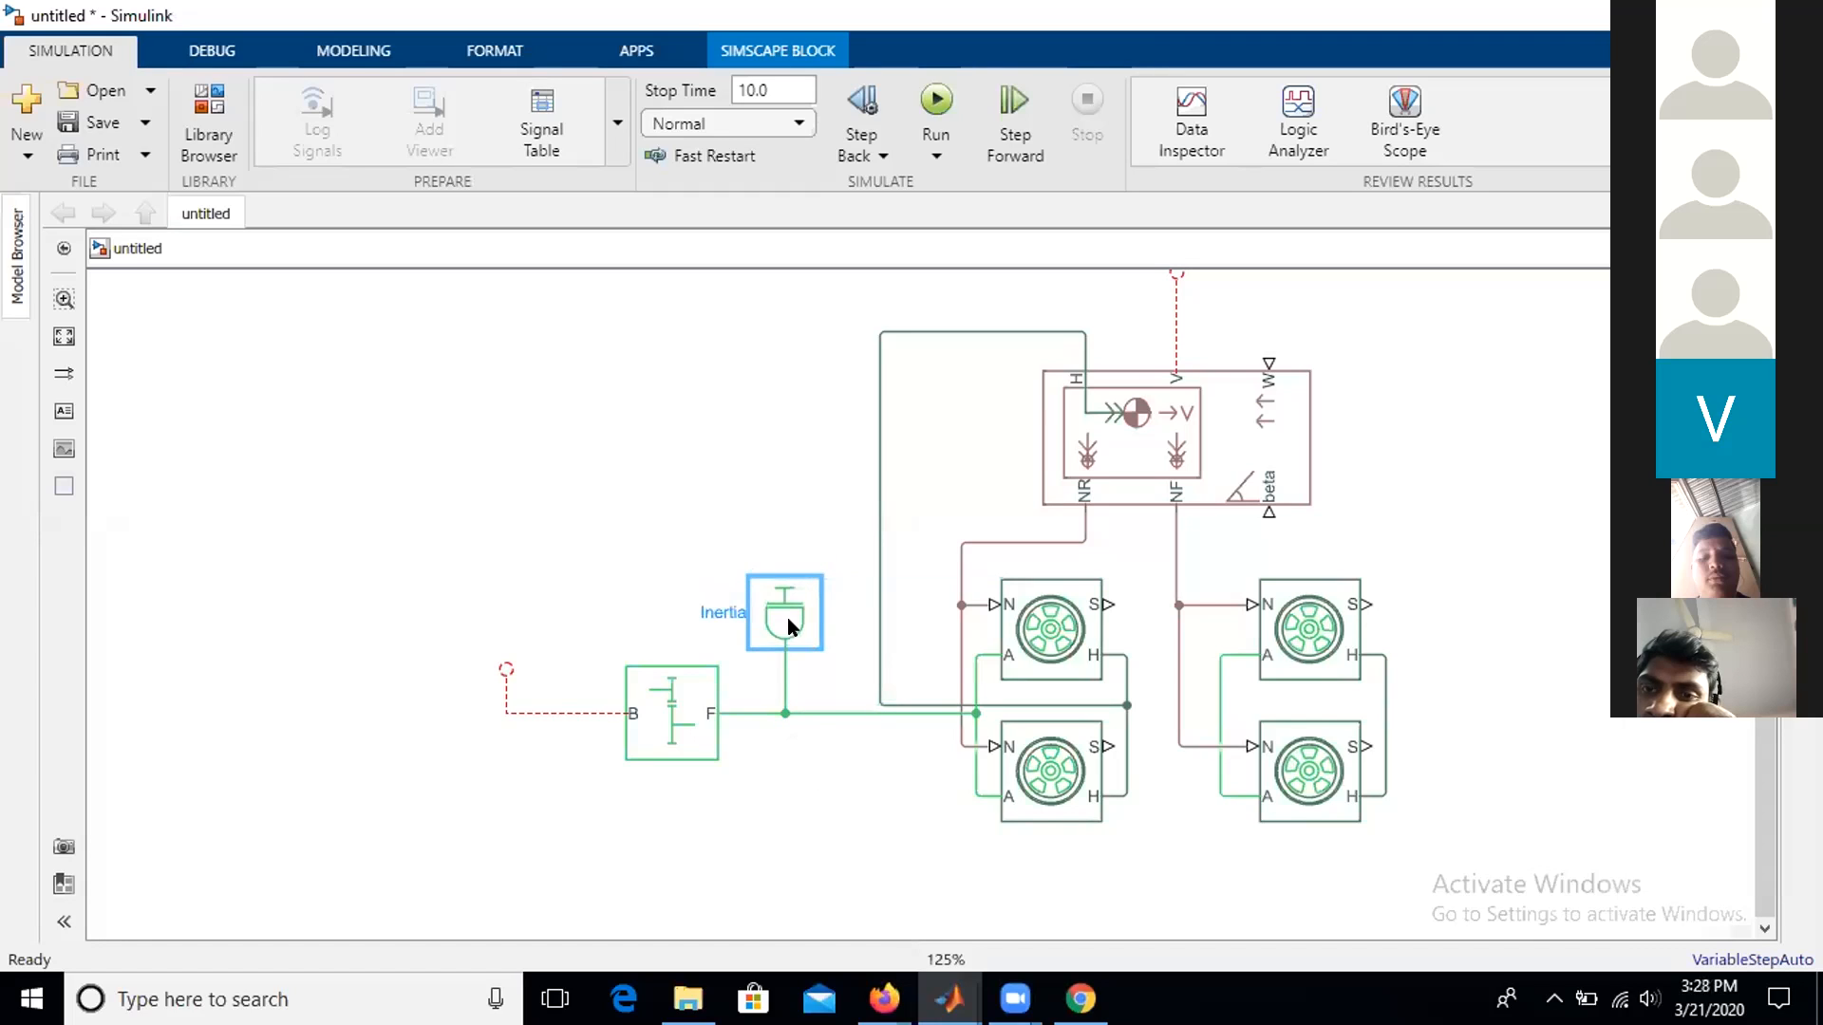
- Review the Inertia block's parameters and close them without changes
double_click(788, 617)
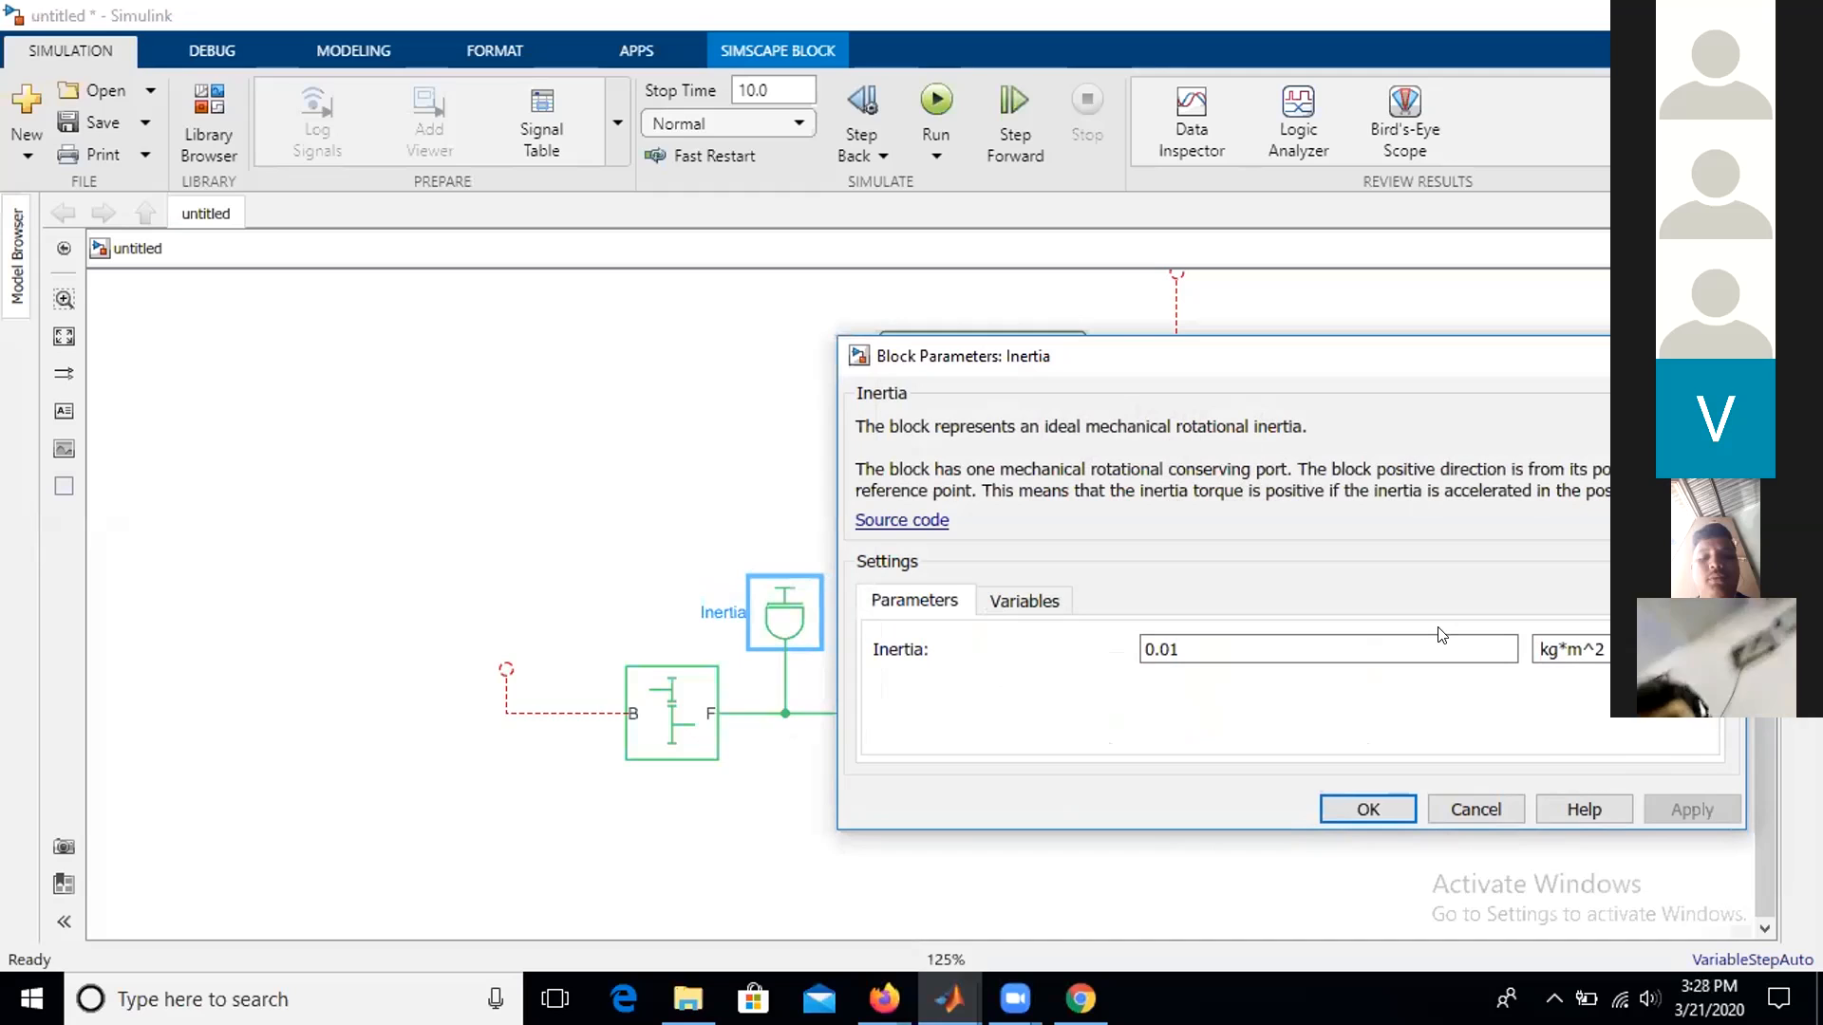
left_click(1464, 807)
left_click(750, 512)
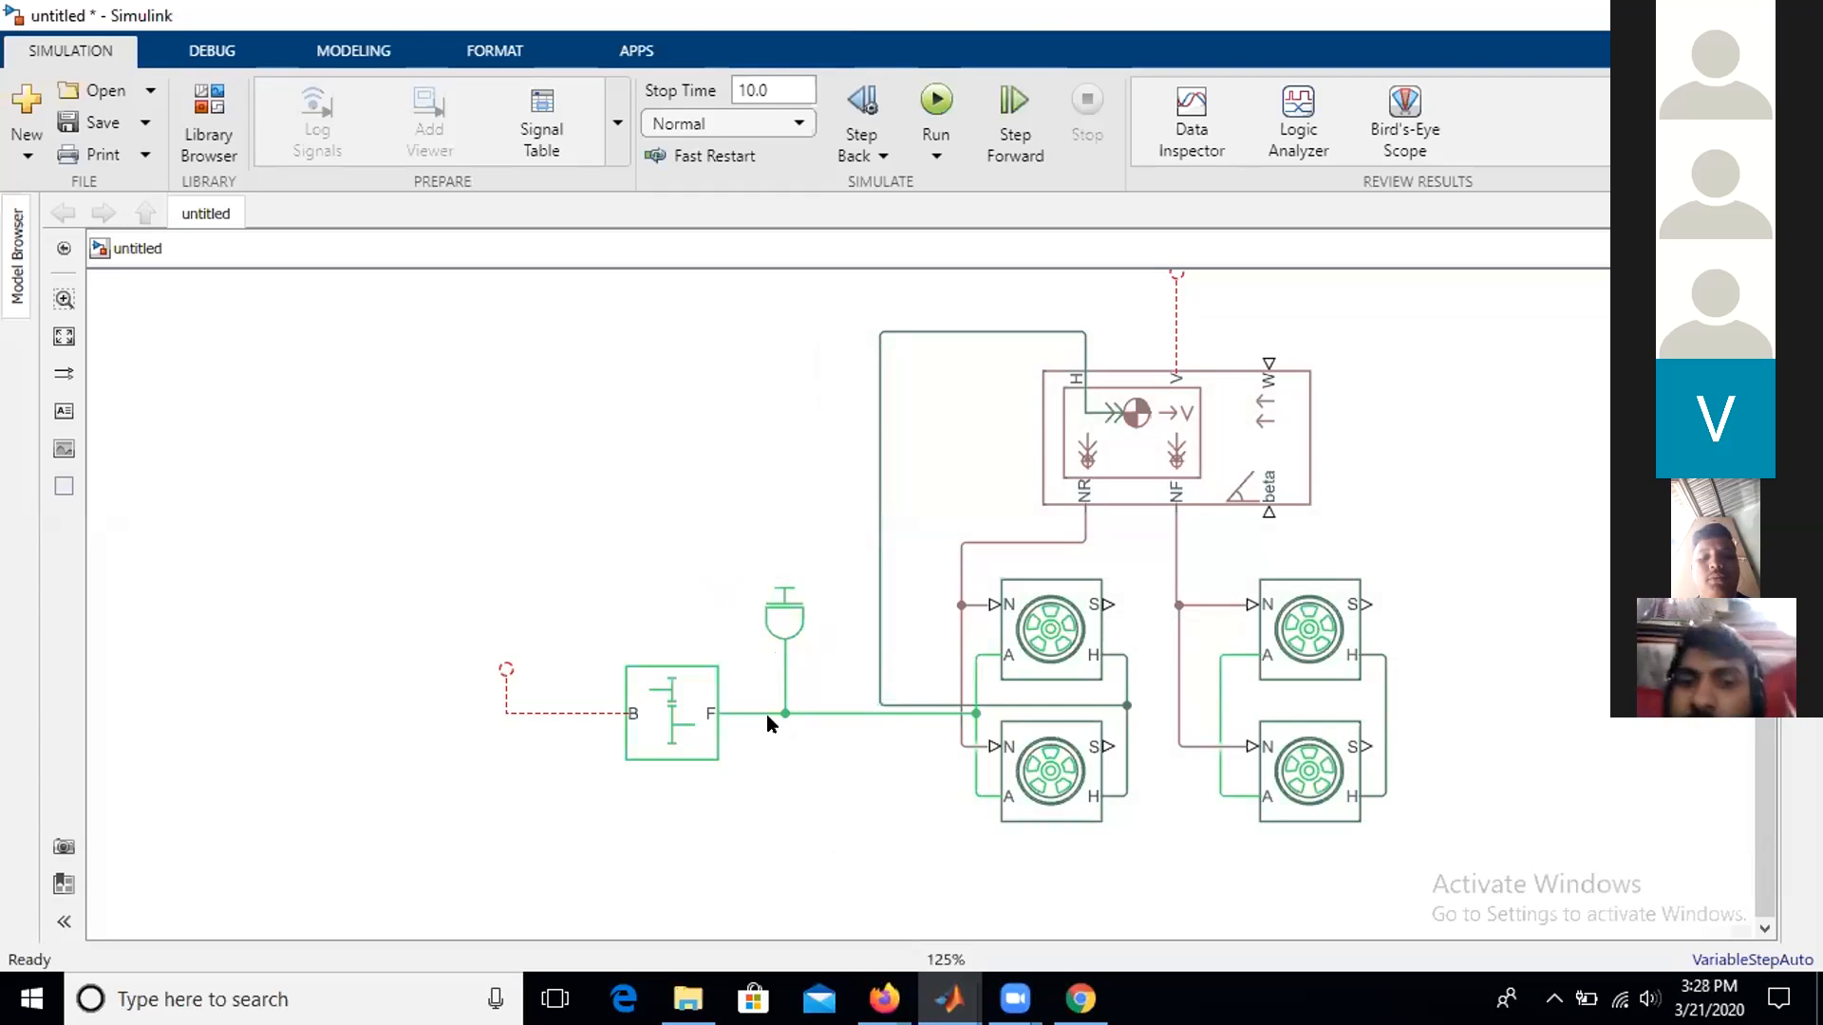
left_click(692, 717)
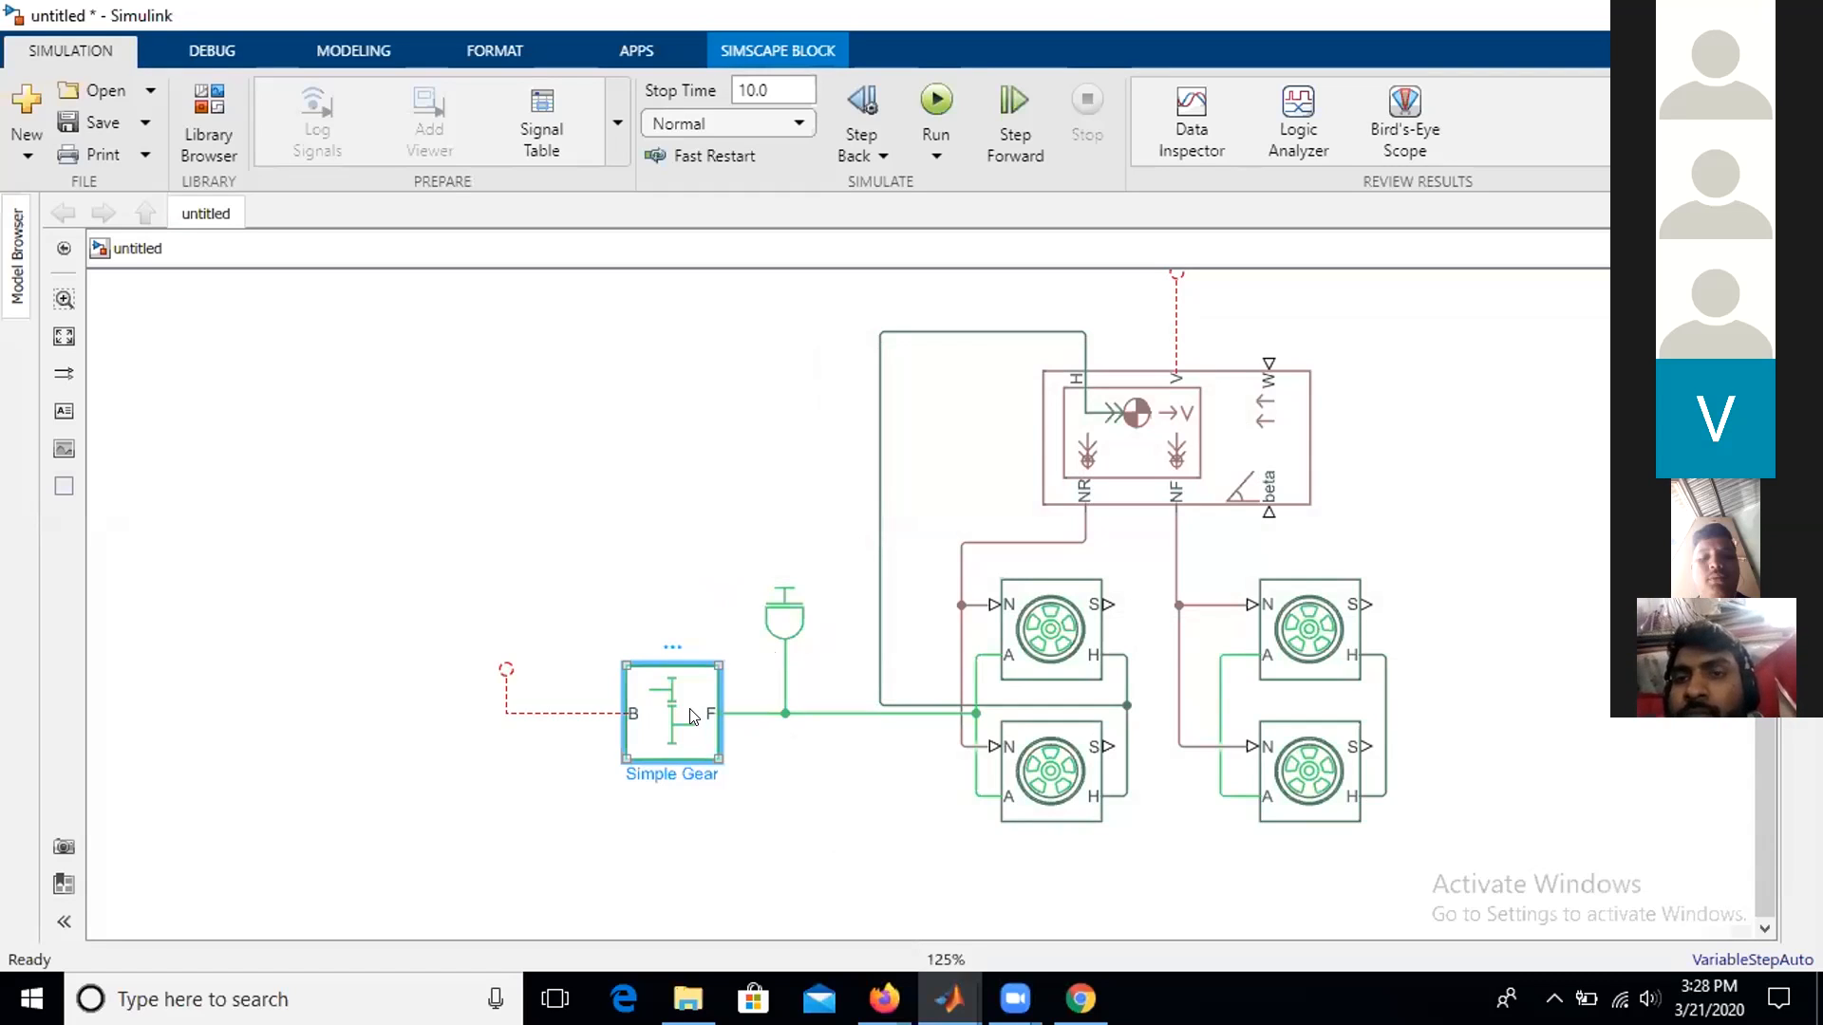
left_click(432, 531)
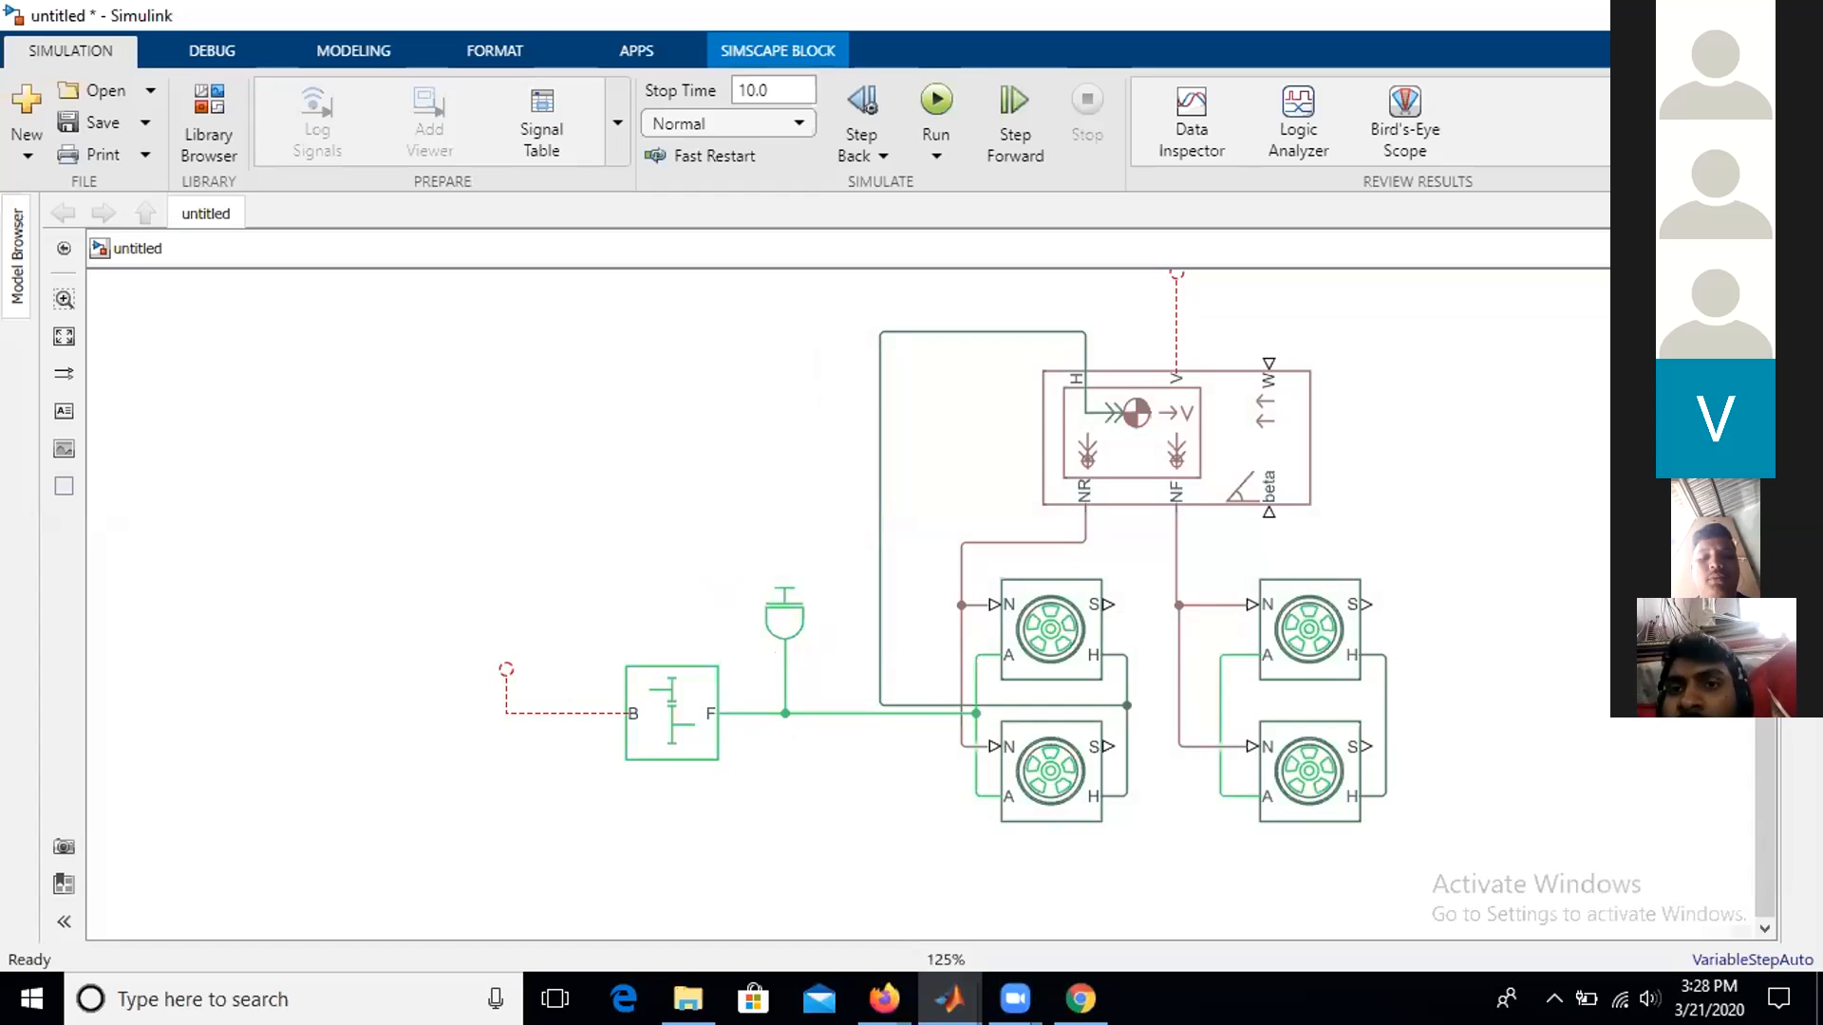
- Add an Electromechanical brushed DC Motor block and place it in the free area to the left of the Simple Gear
scroll(1526, 522, "down", 5)
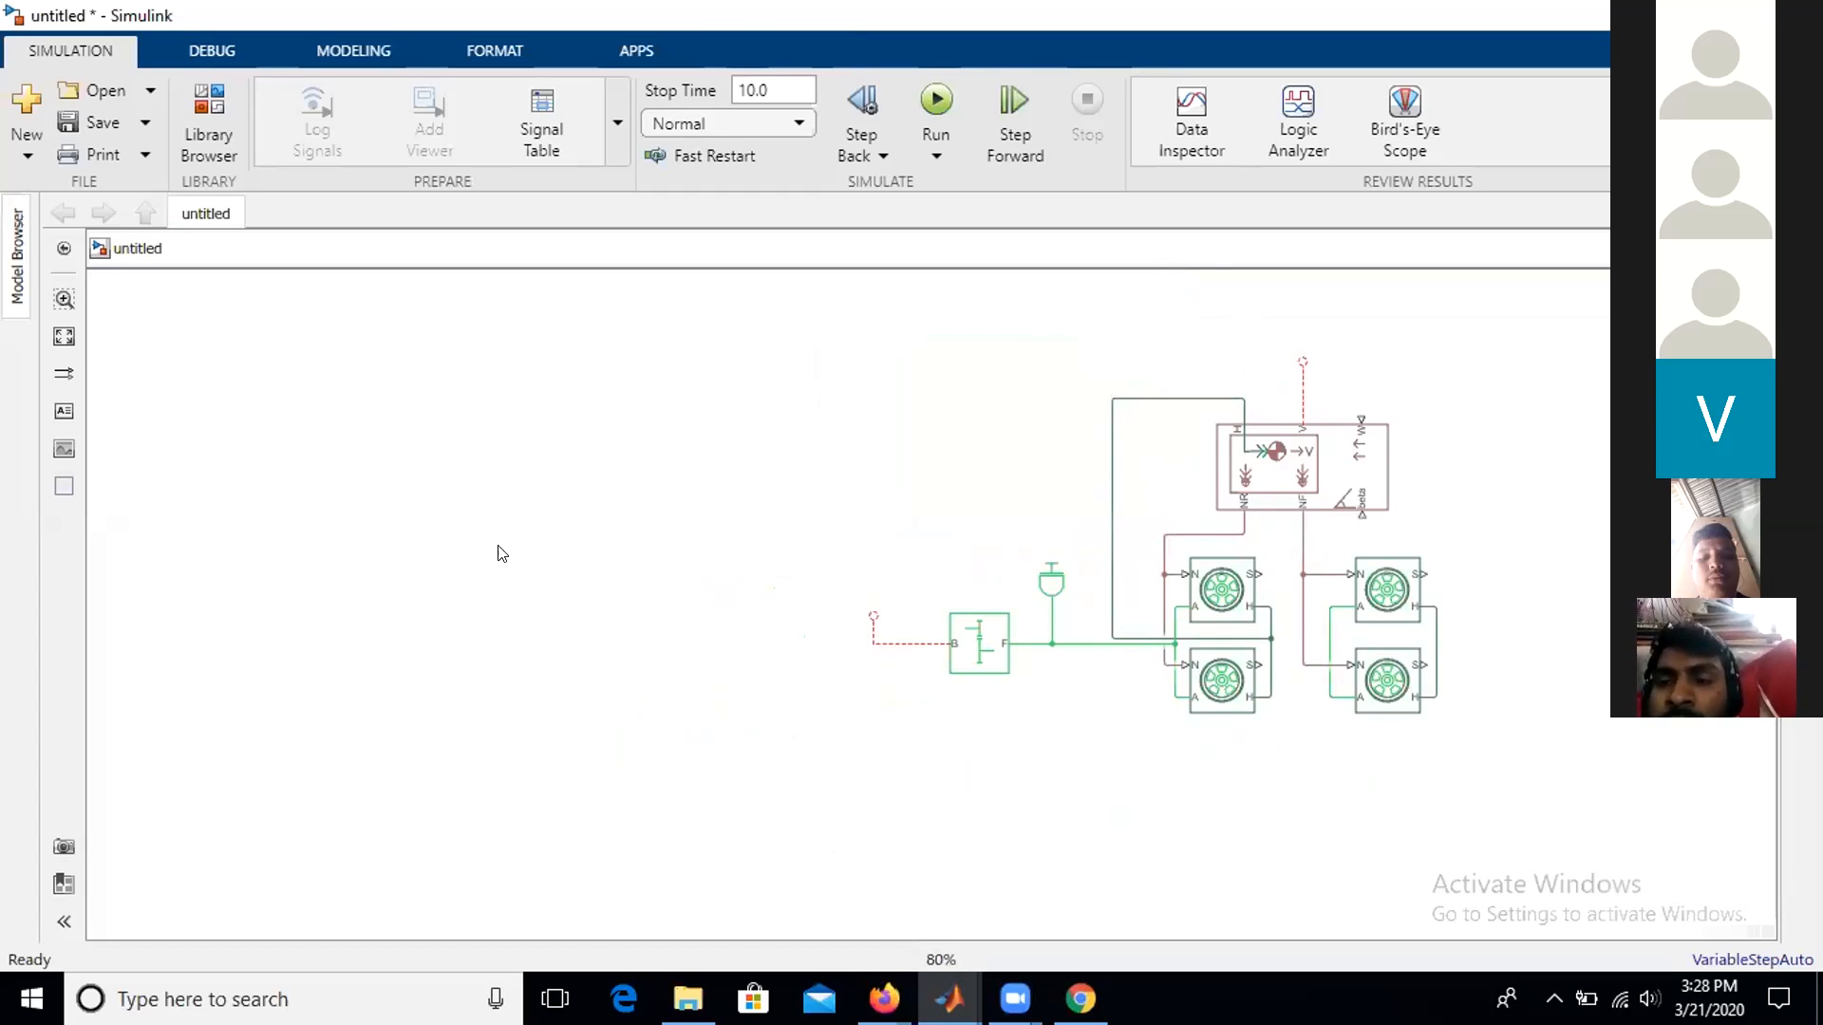
double_click(432, 422)
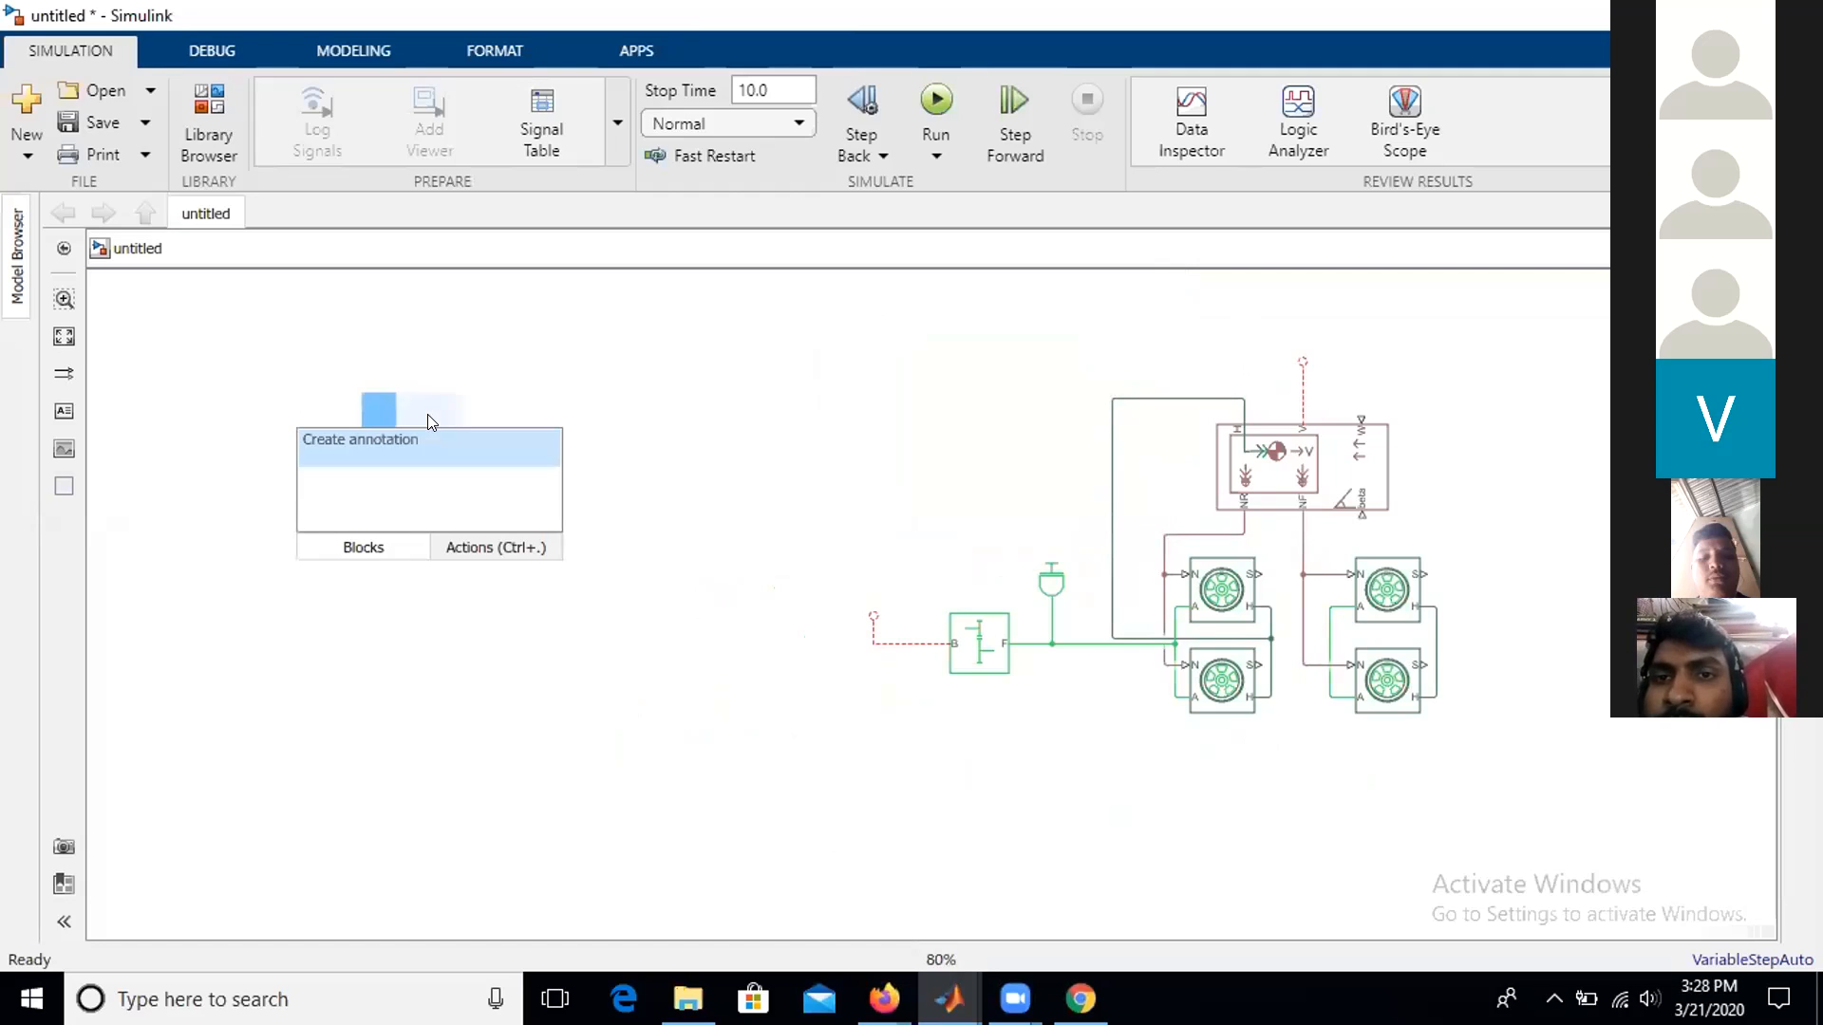
type("dc ")
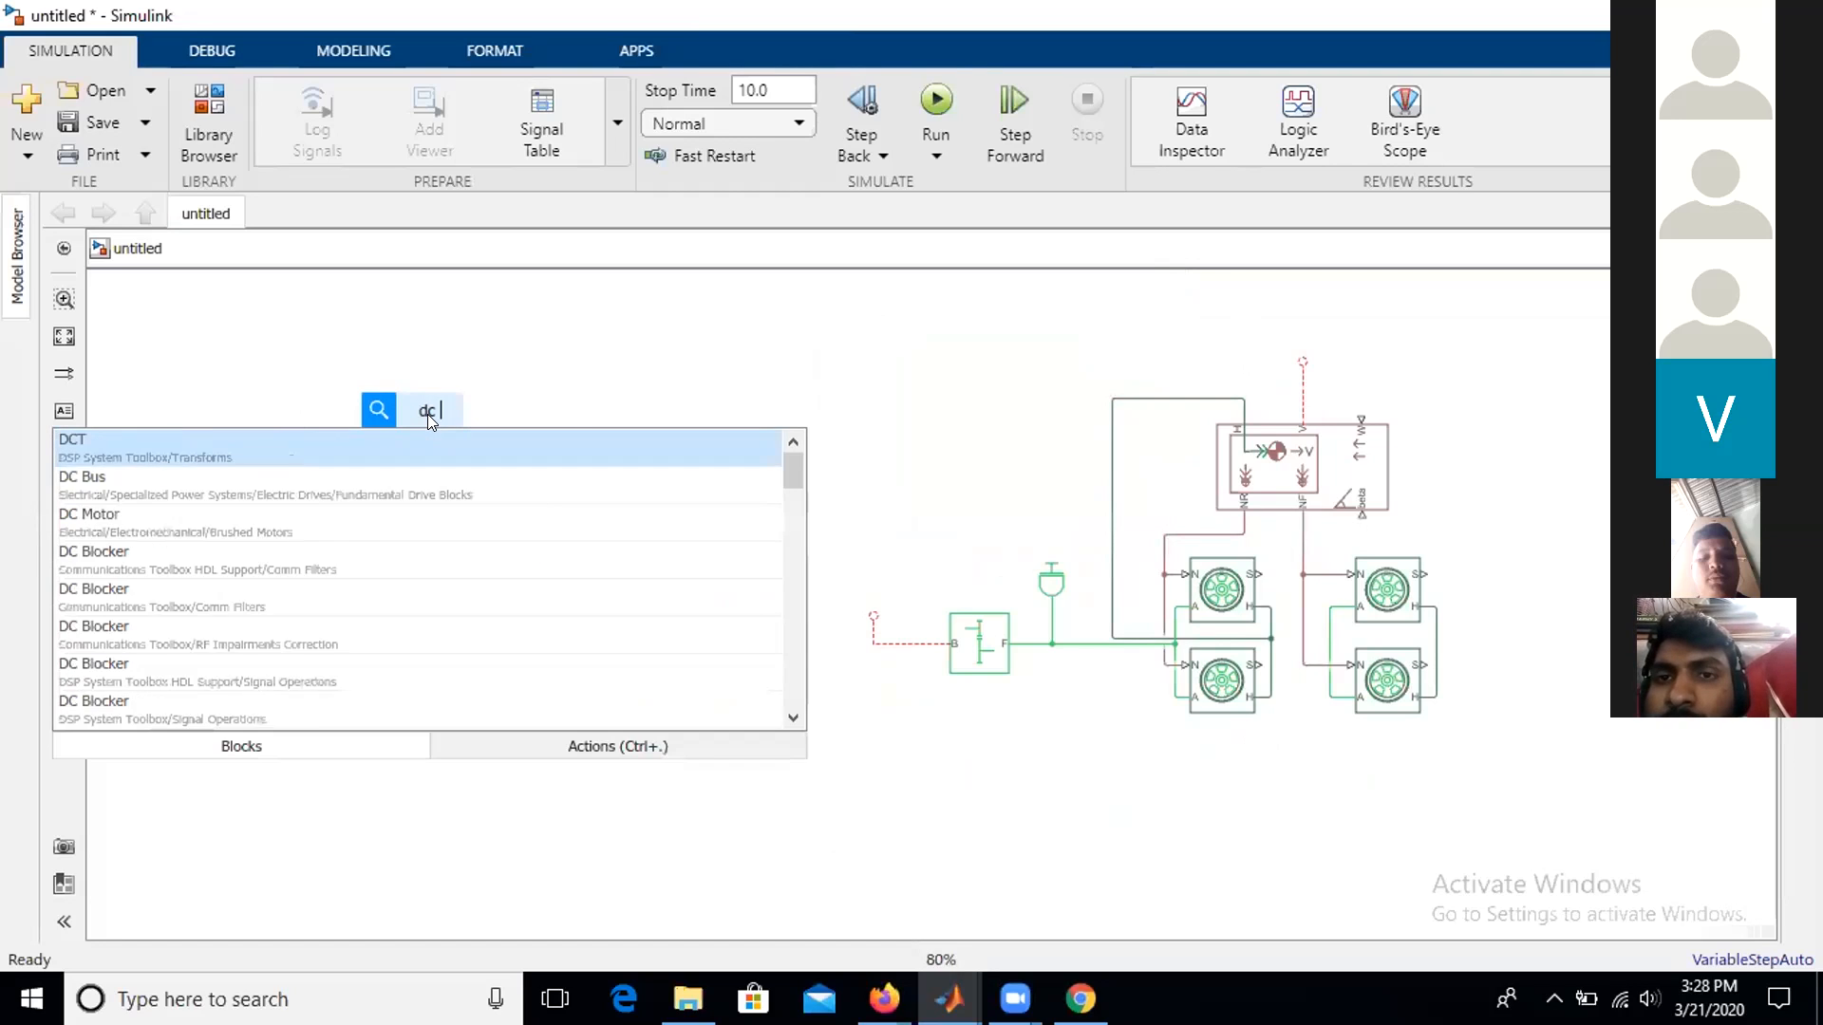
type("motor")
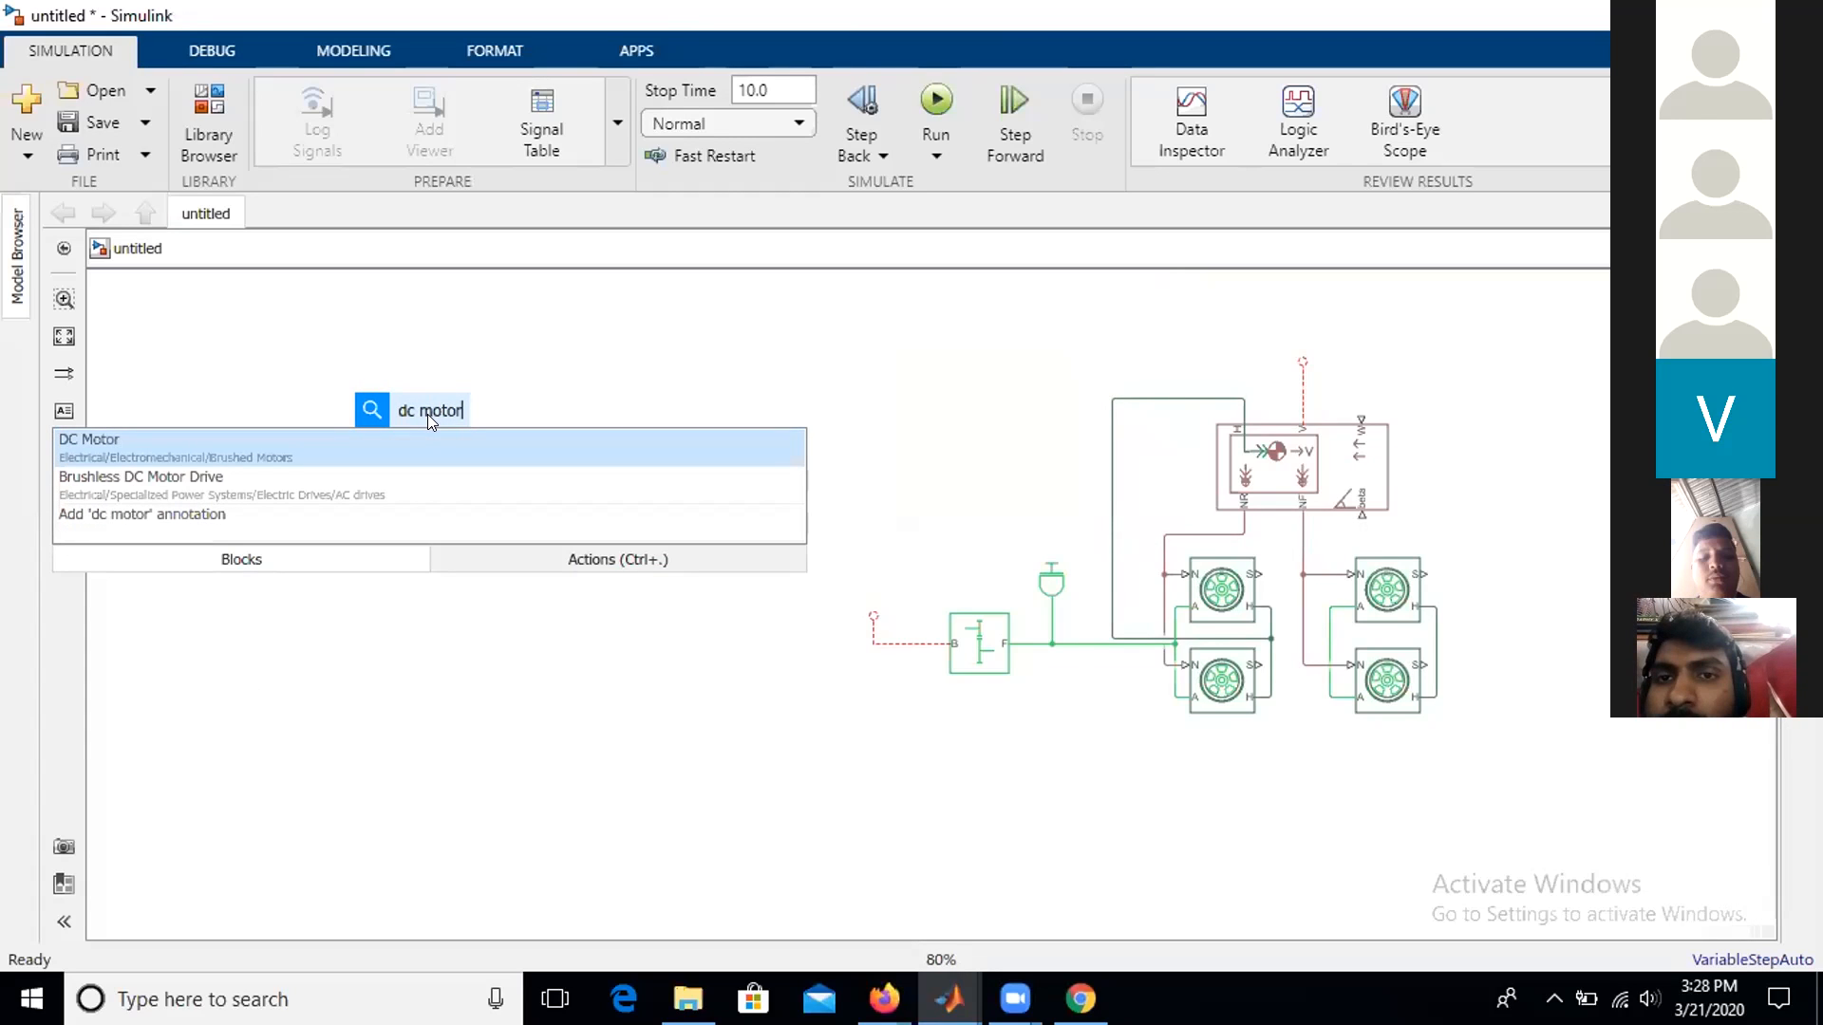
key("Return")
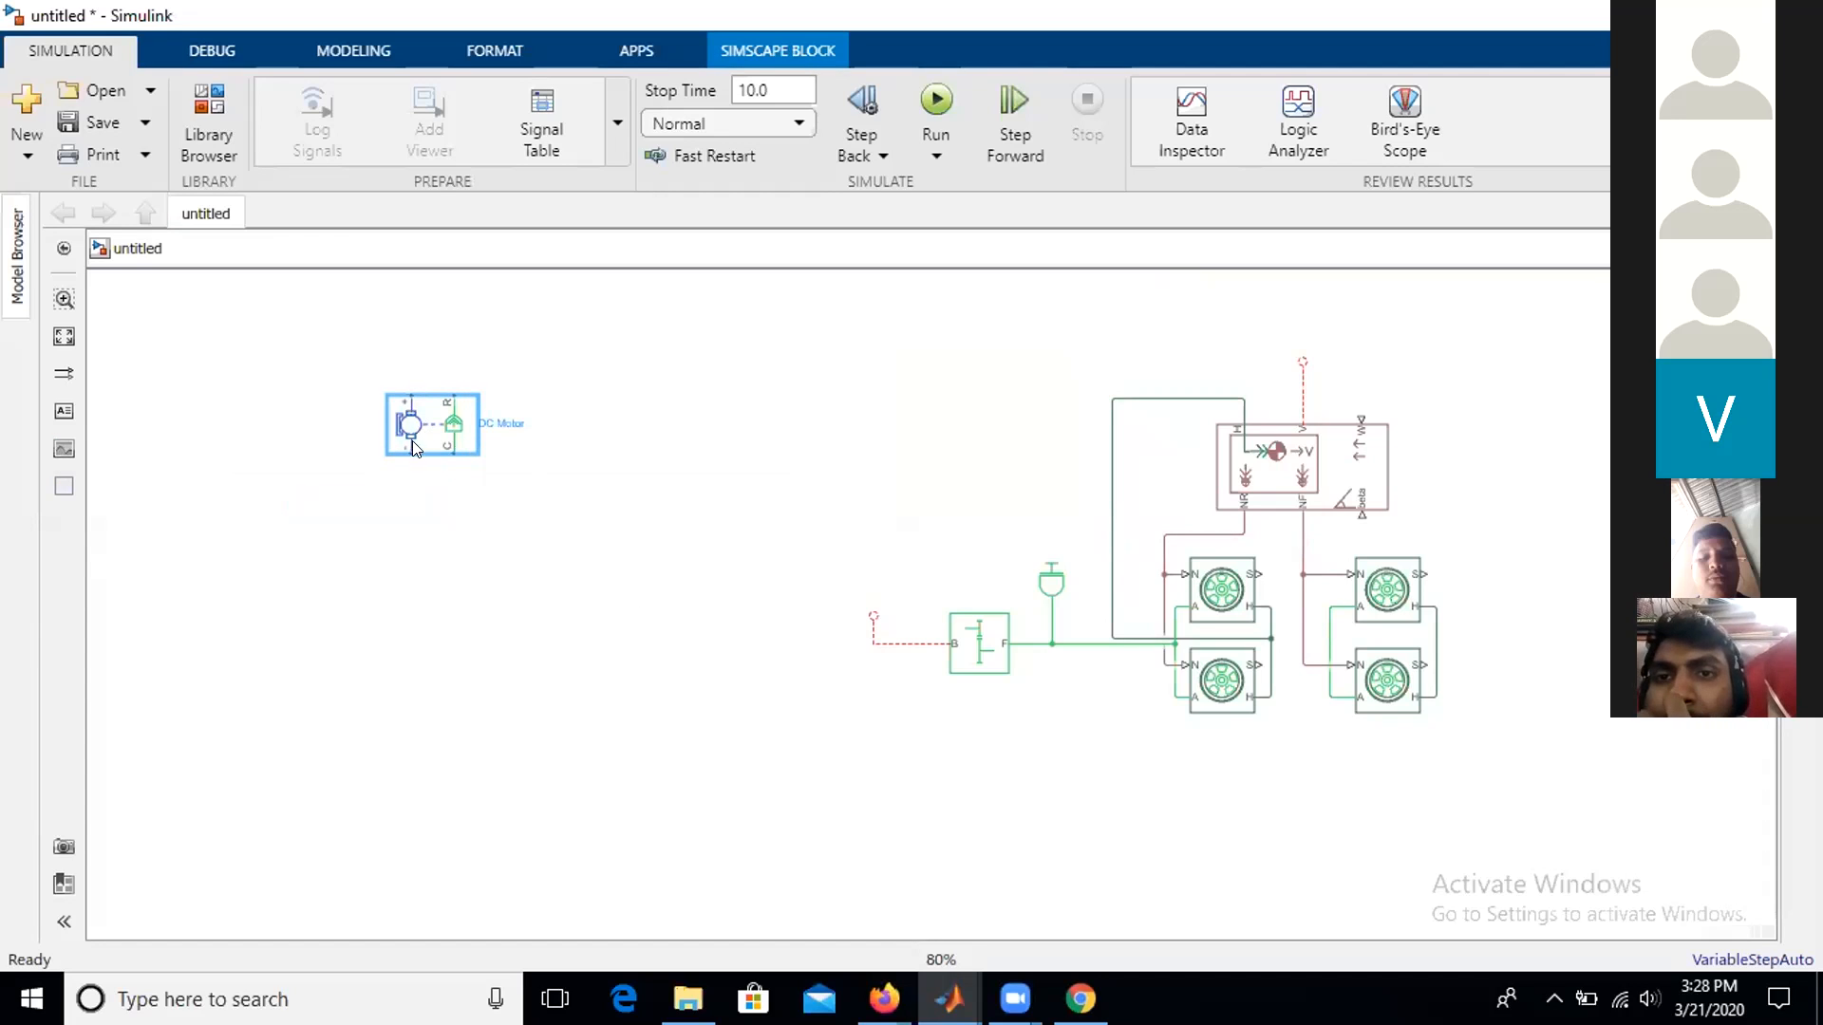
left_click_drag(413, 448, 553, 624)
- Draw open-ended lines from the DC Motor's + and - ports, both running to the left of the block
scroll(581, 612, "up", 4)
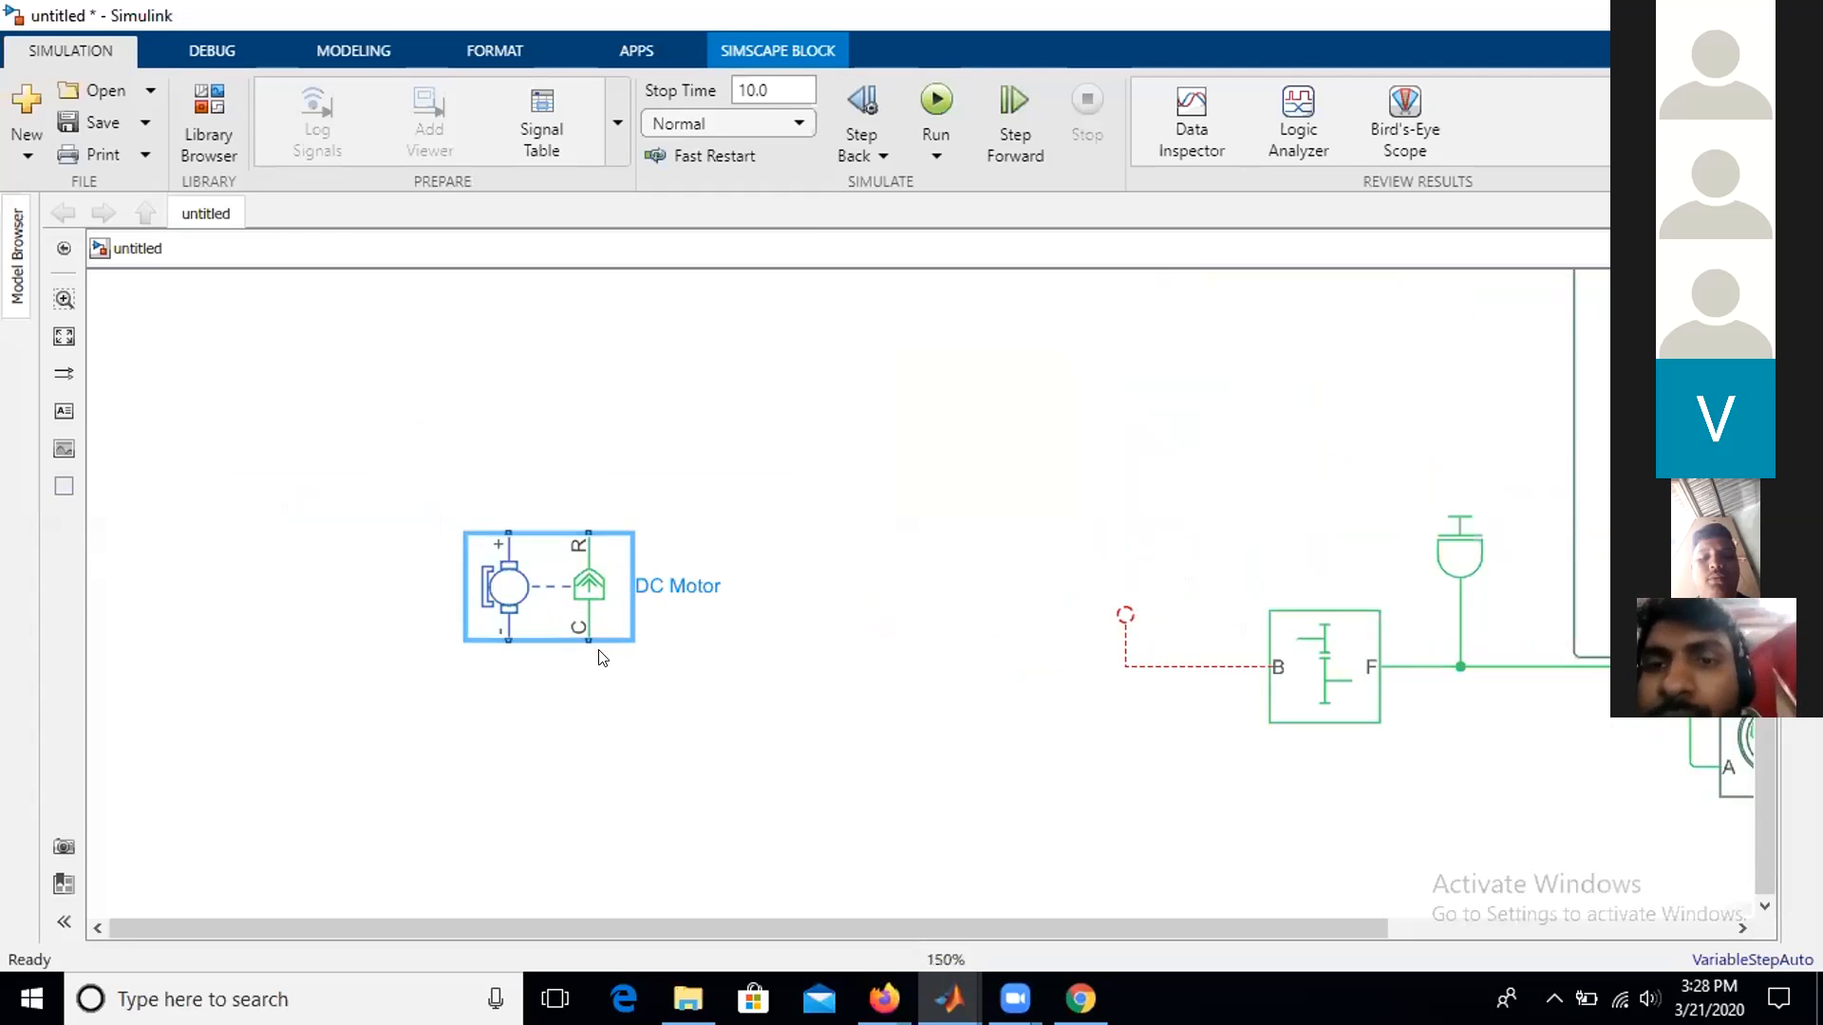
scroll(600, 657, "up", 3)
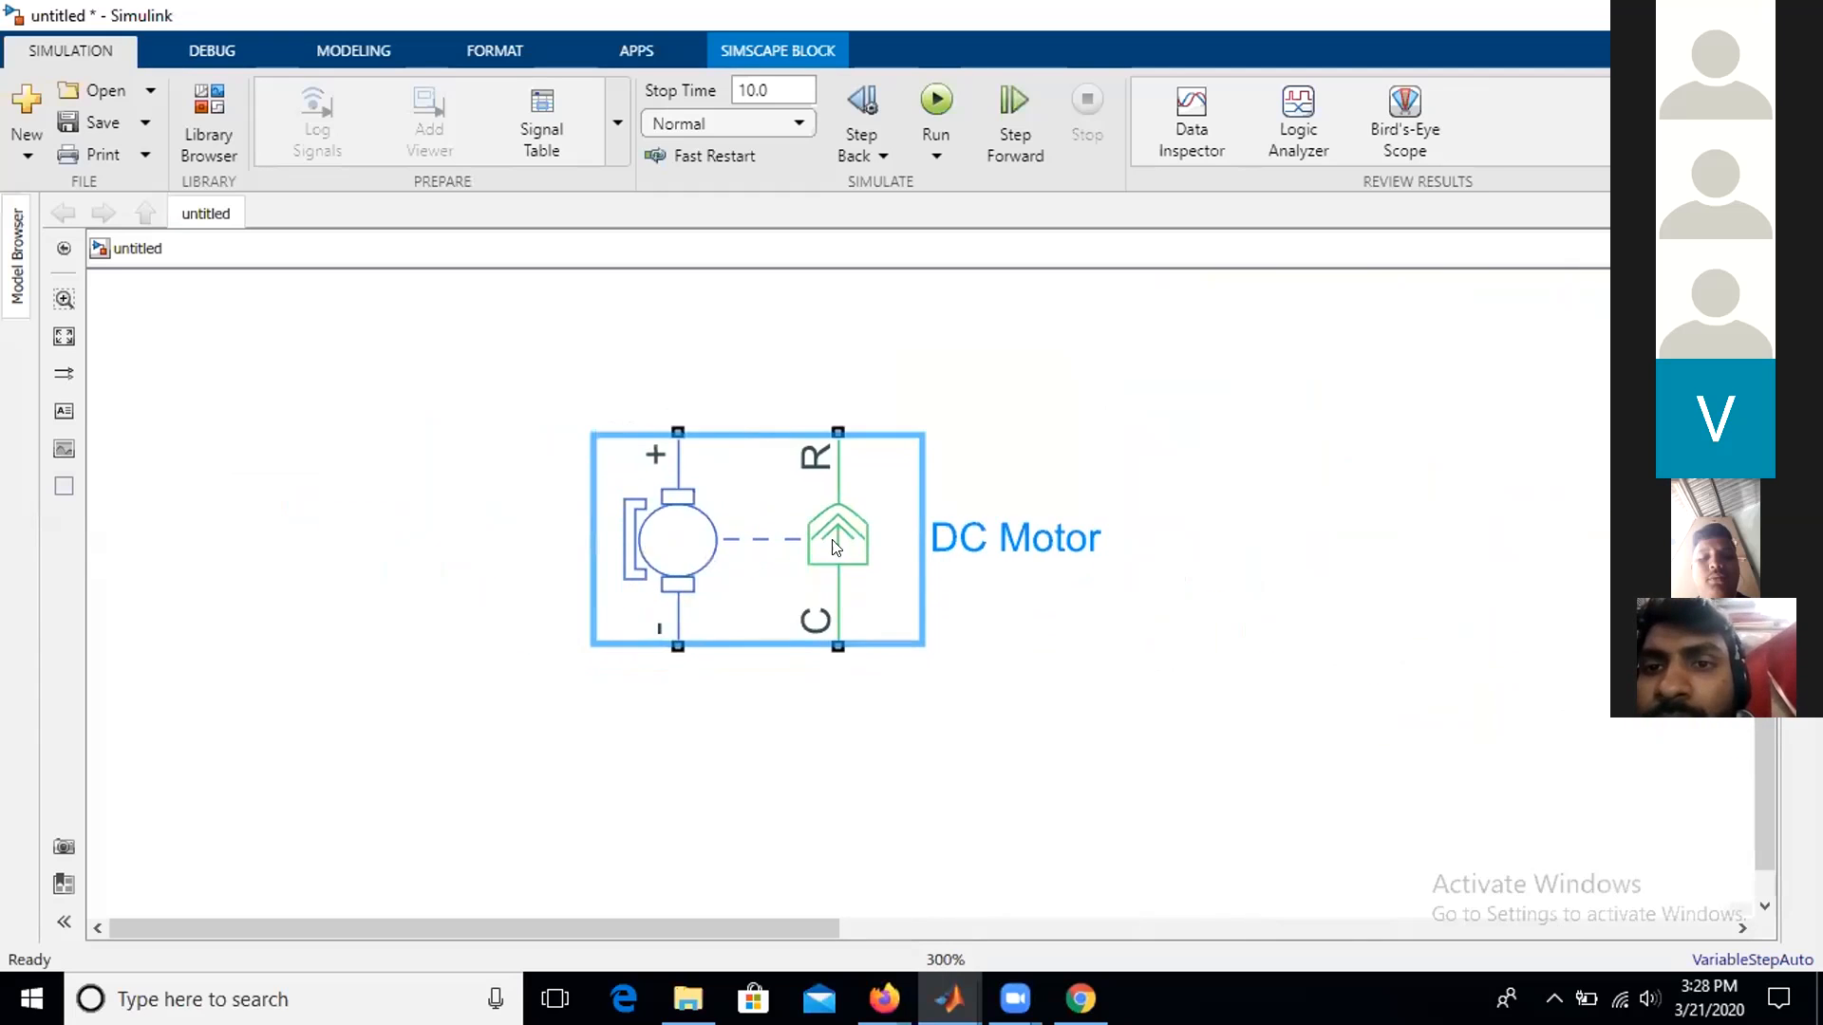
left_click(519, 554)
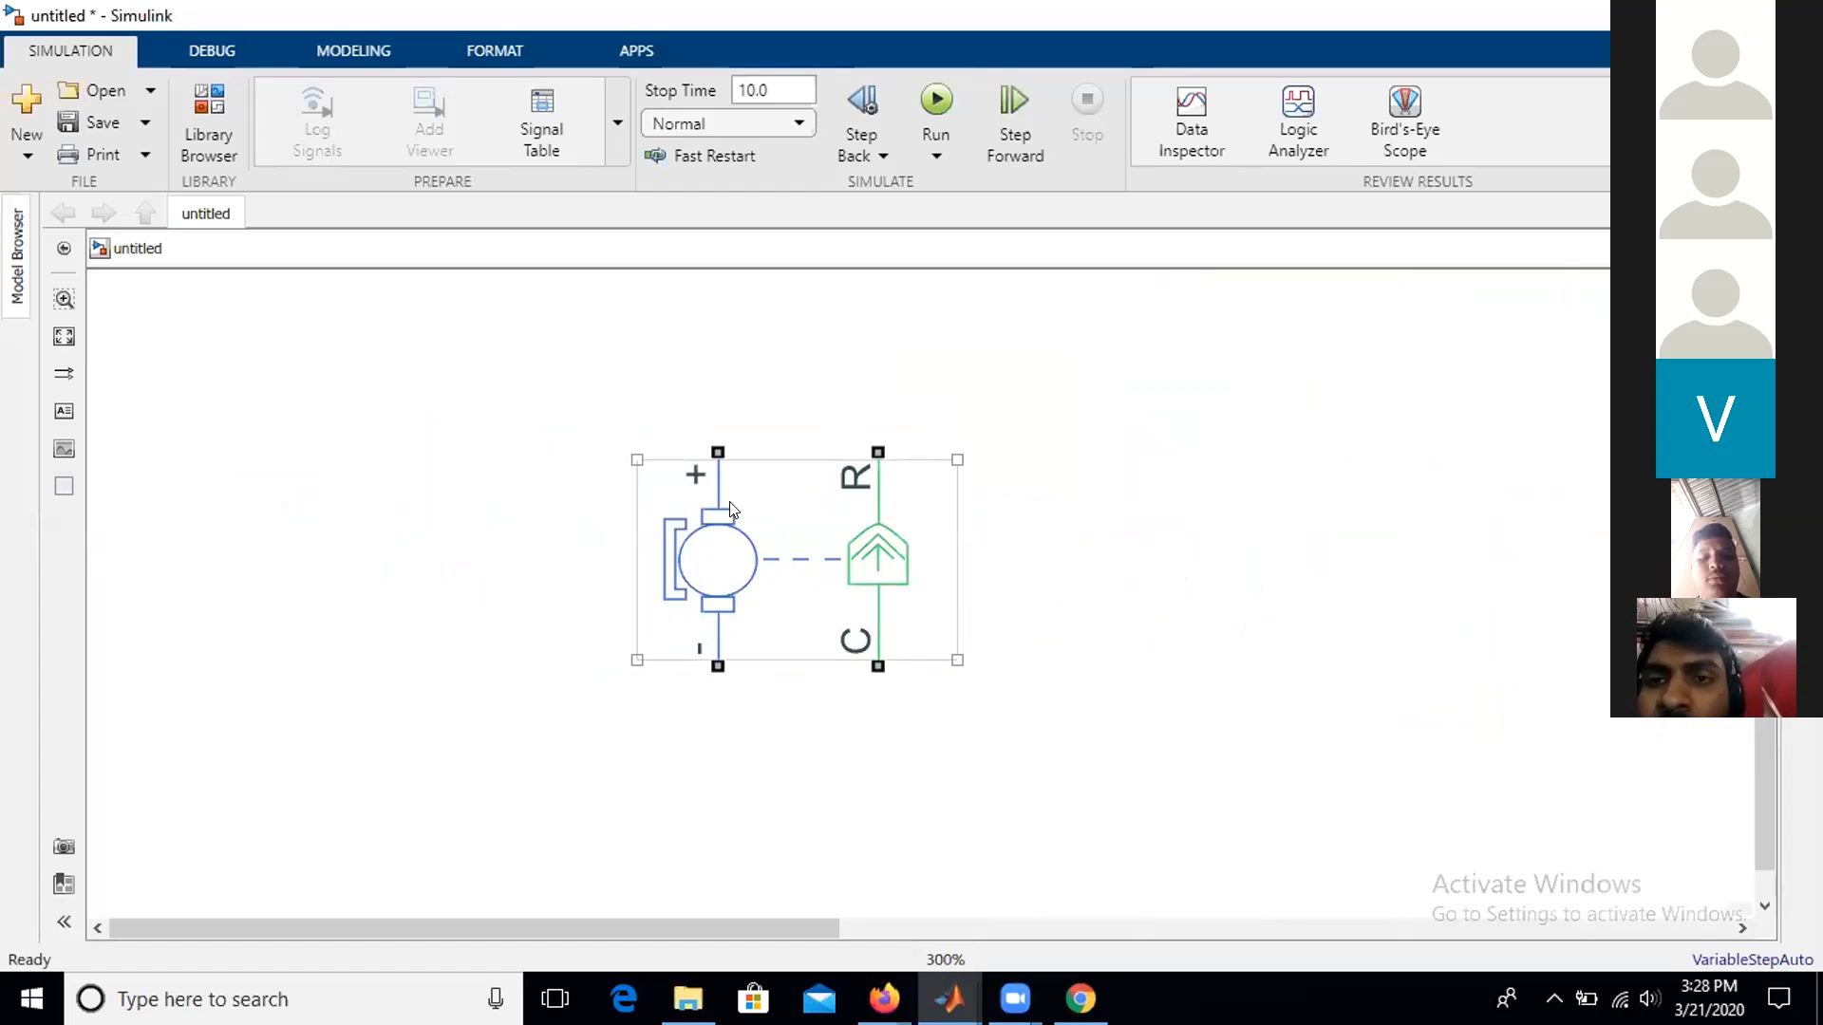
left_click_drag(712, 446, 532, 371)
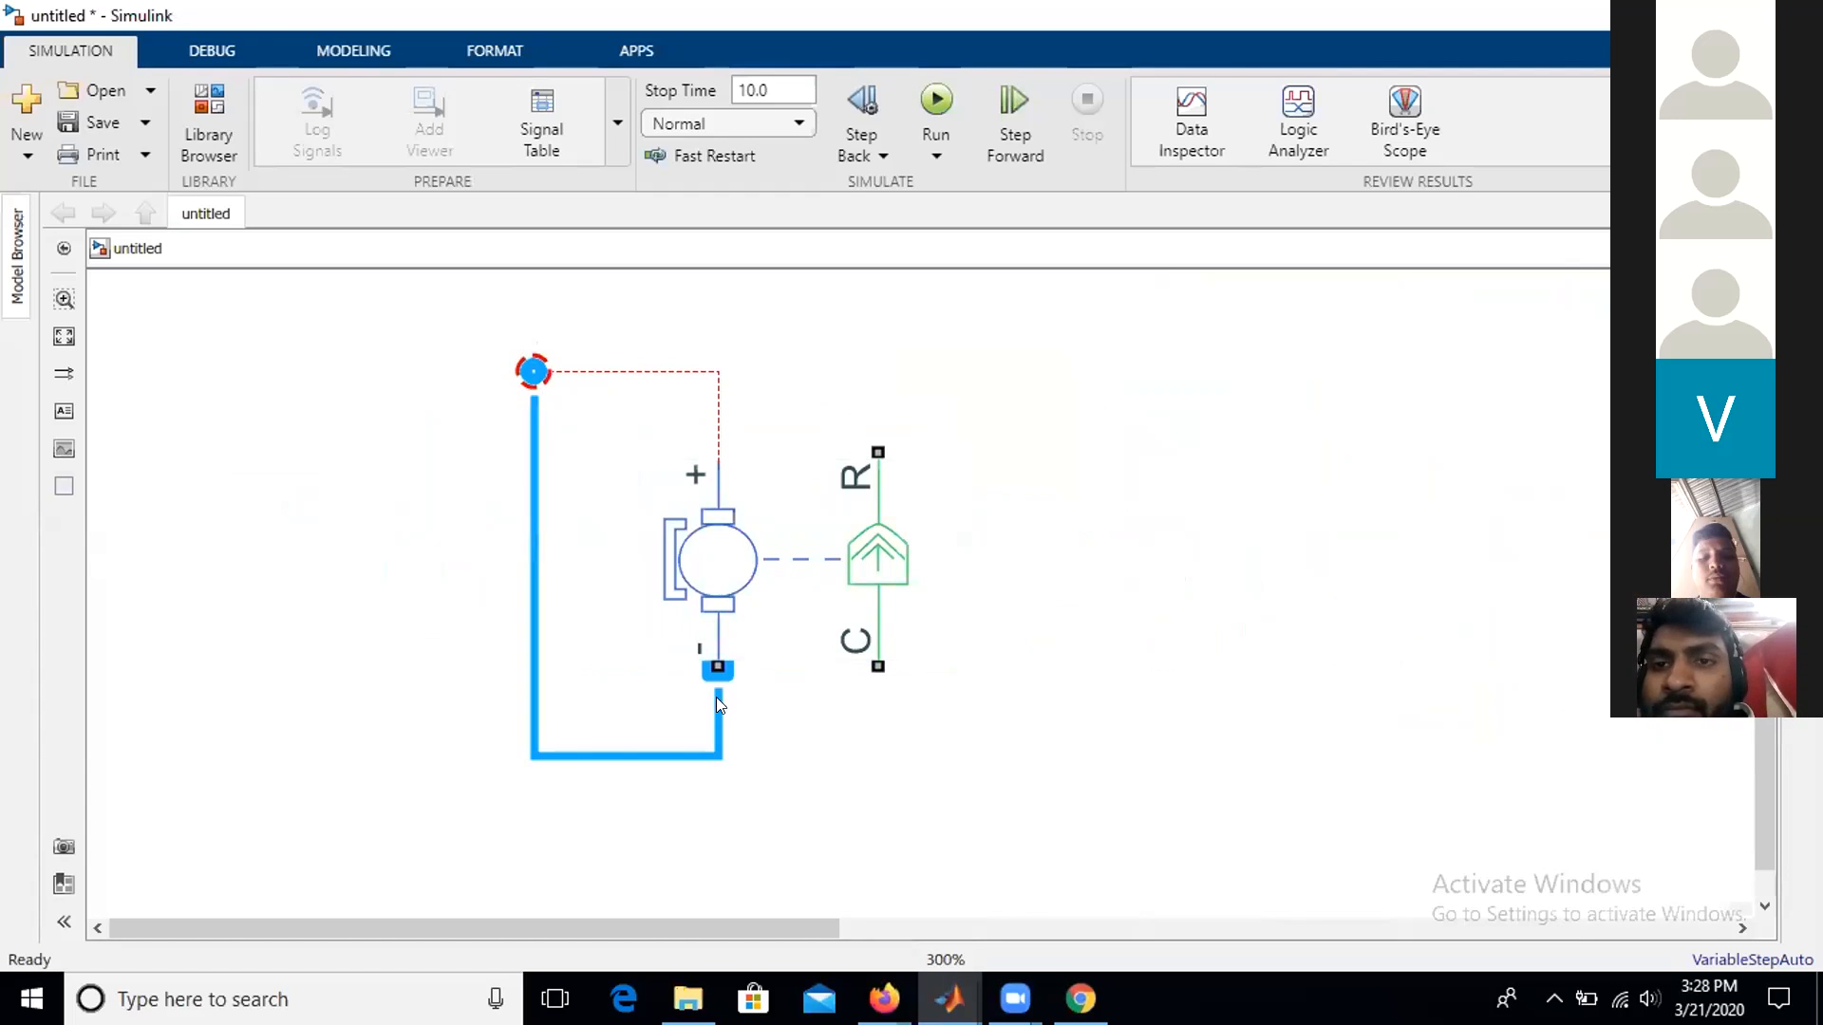
left_click(300, 686)
left_click_drag(717, 667, 684, 740)
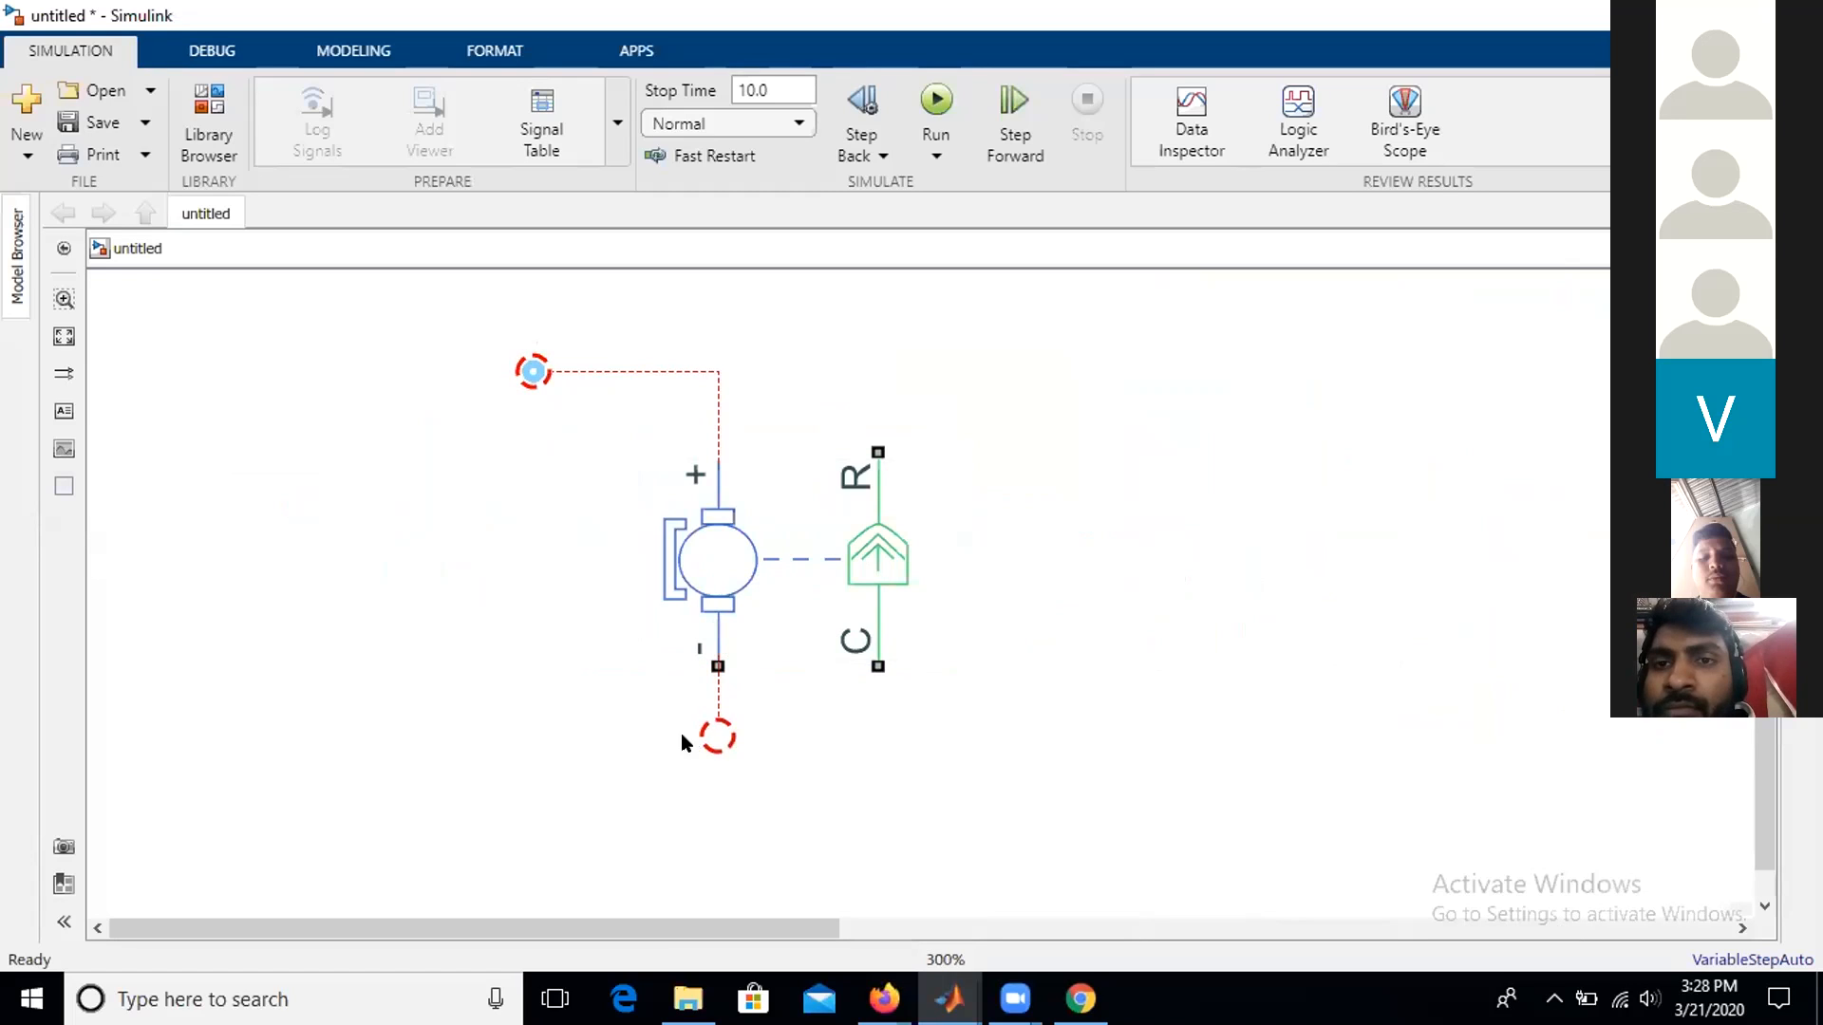
left_click_drag(500, 755, 493, 755)
left_click(866, 589)
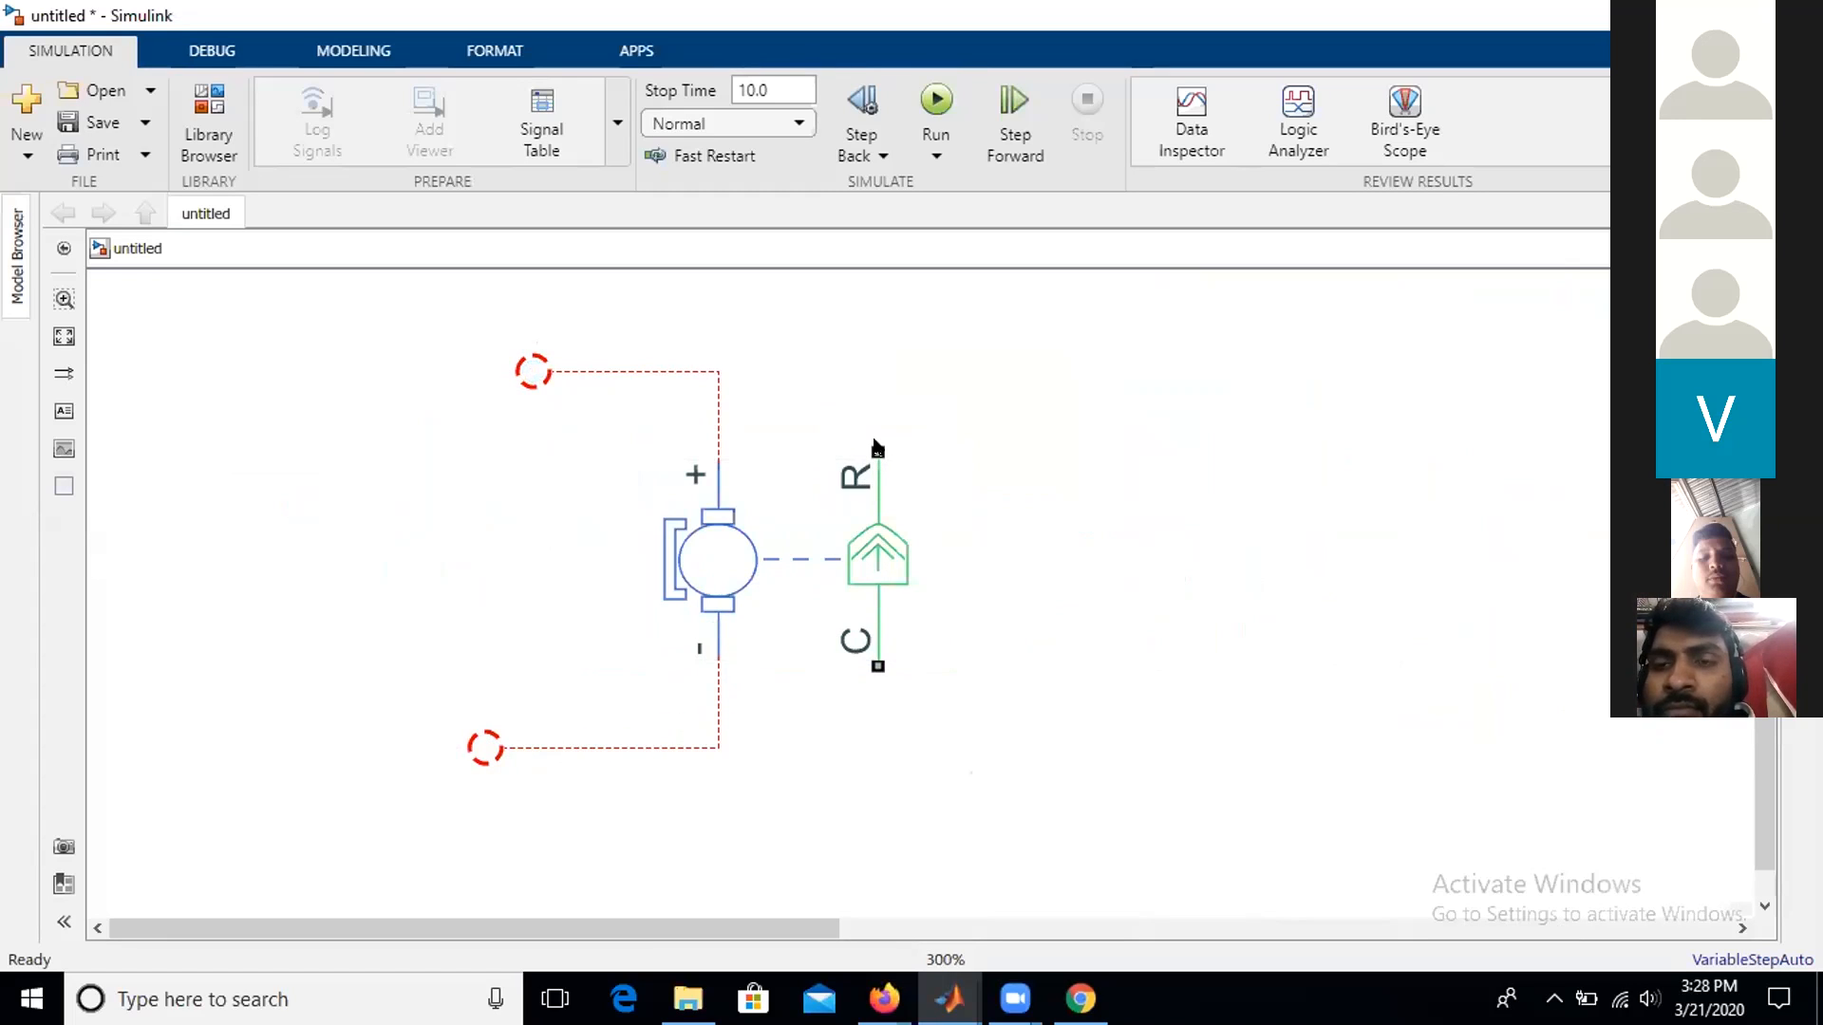
- Connect the DC Motor's R port to the B port of the Simple Gear
left_click(881, 535)
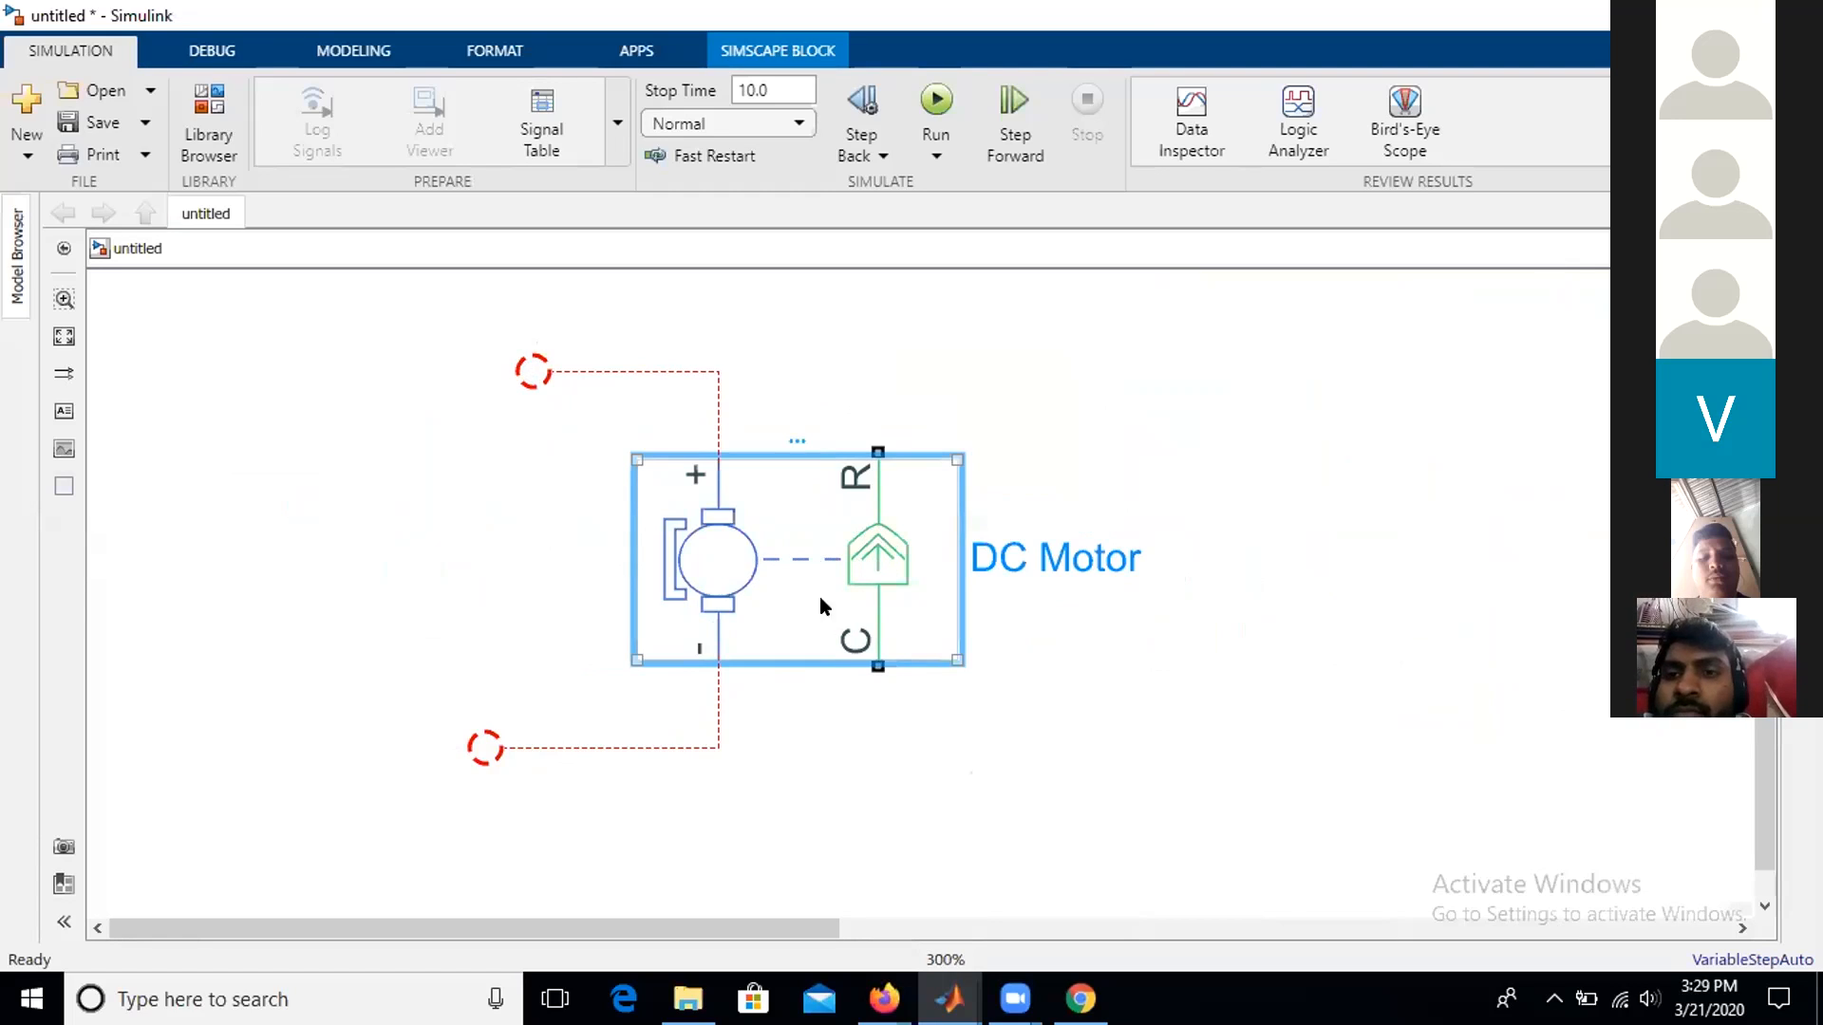
left_click(1012, 527)
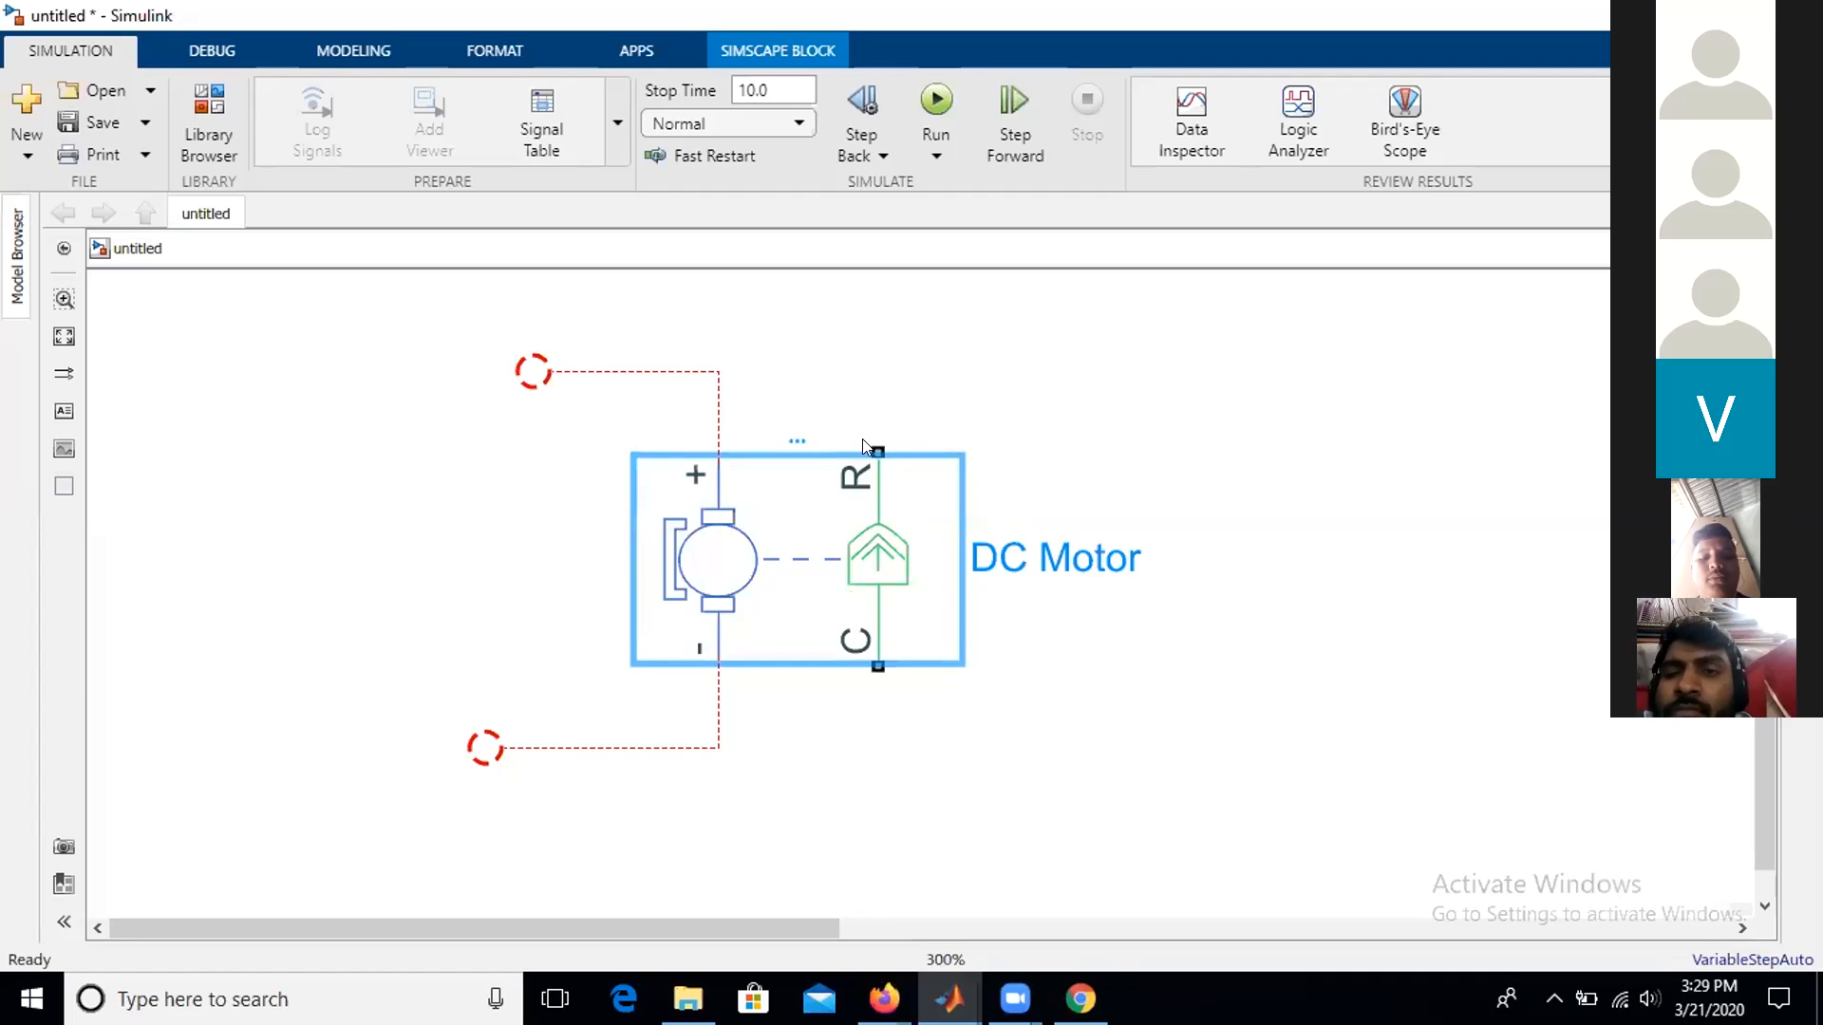
left_click(1144, 419)
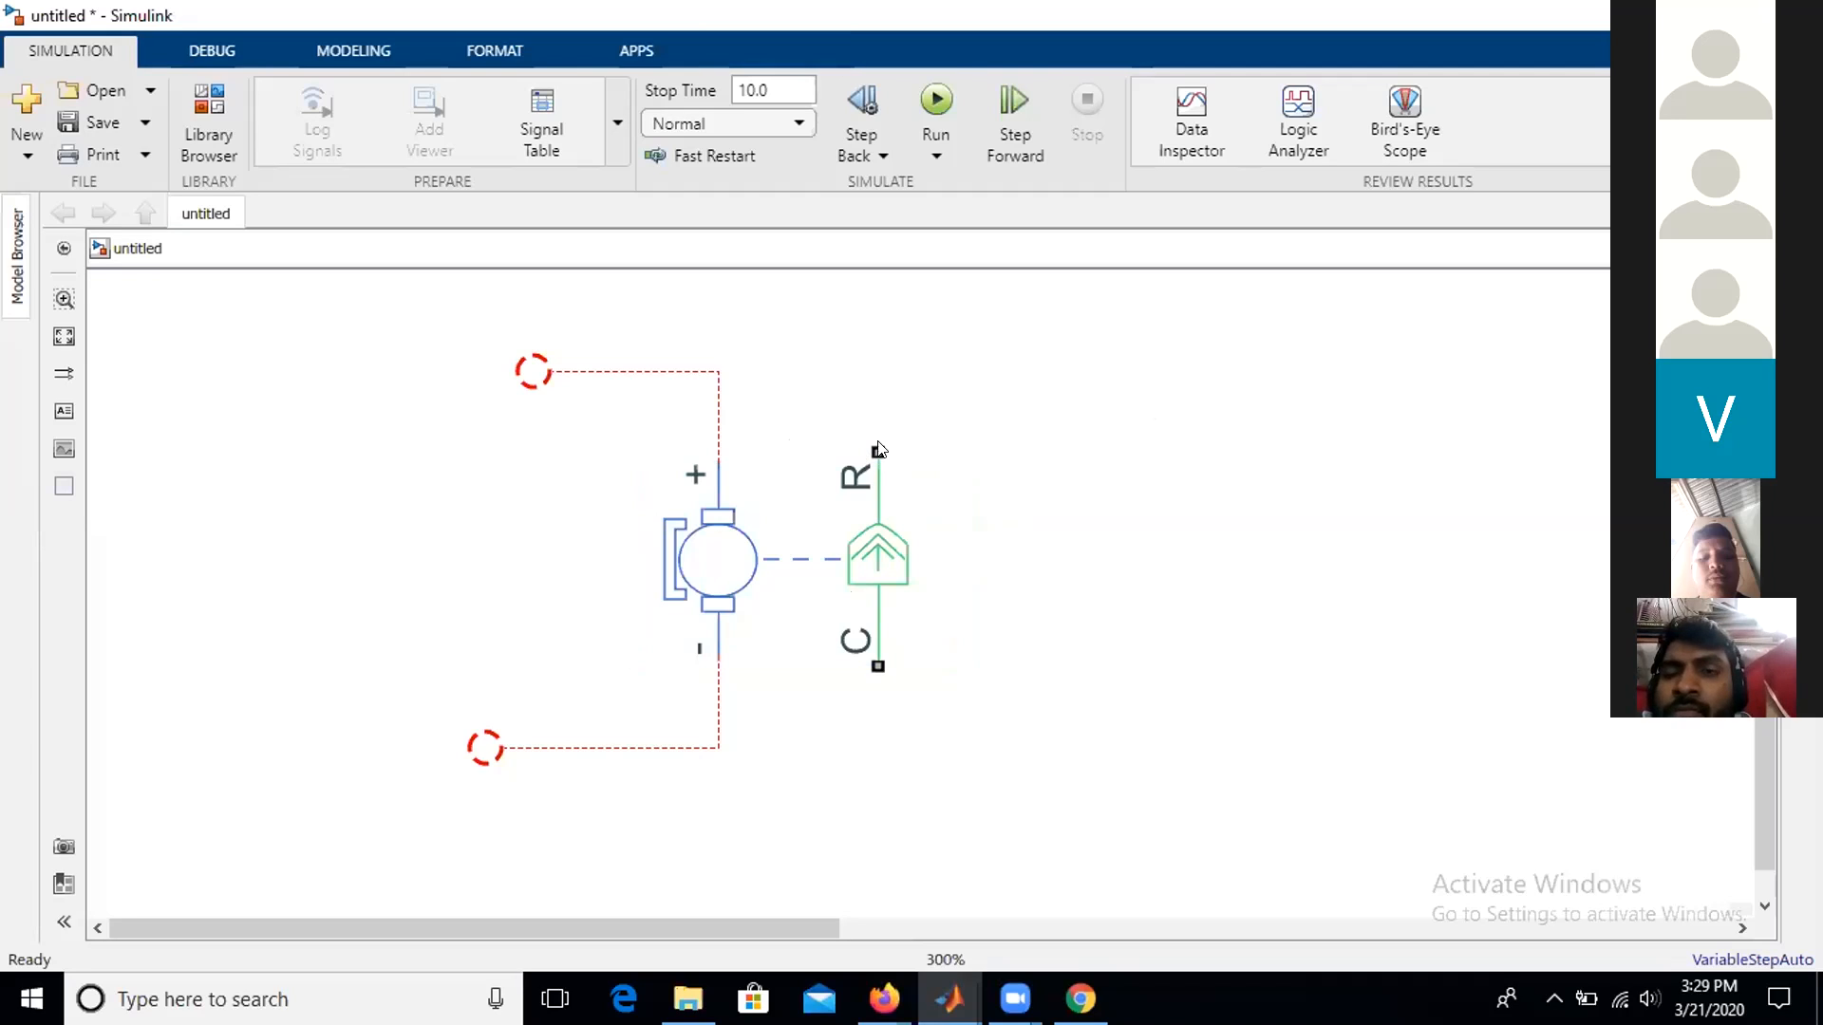
left_click_drag(877, 451, 1614, 679)
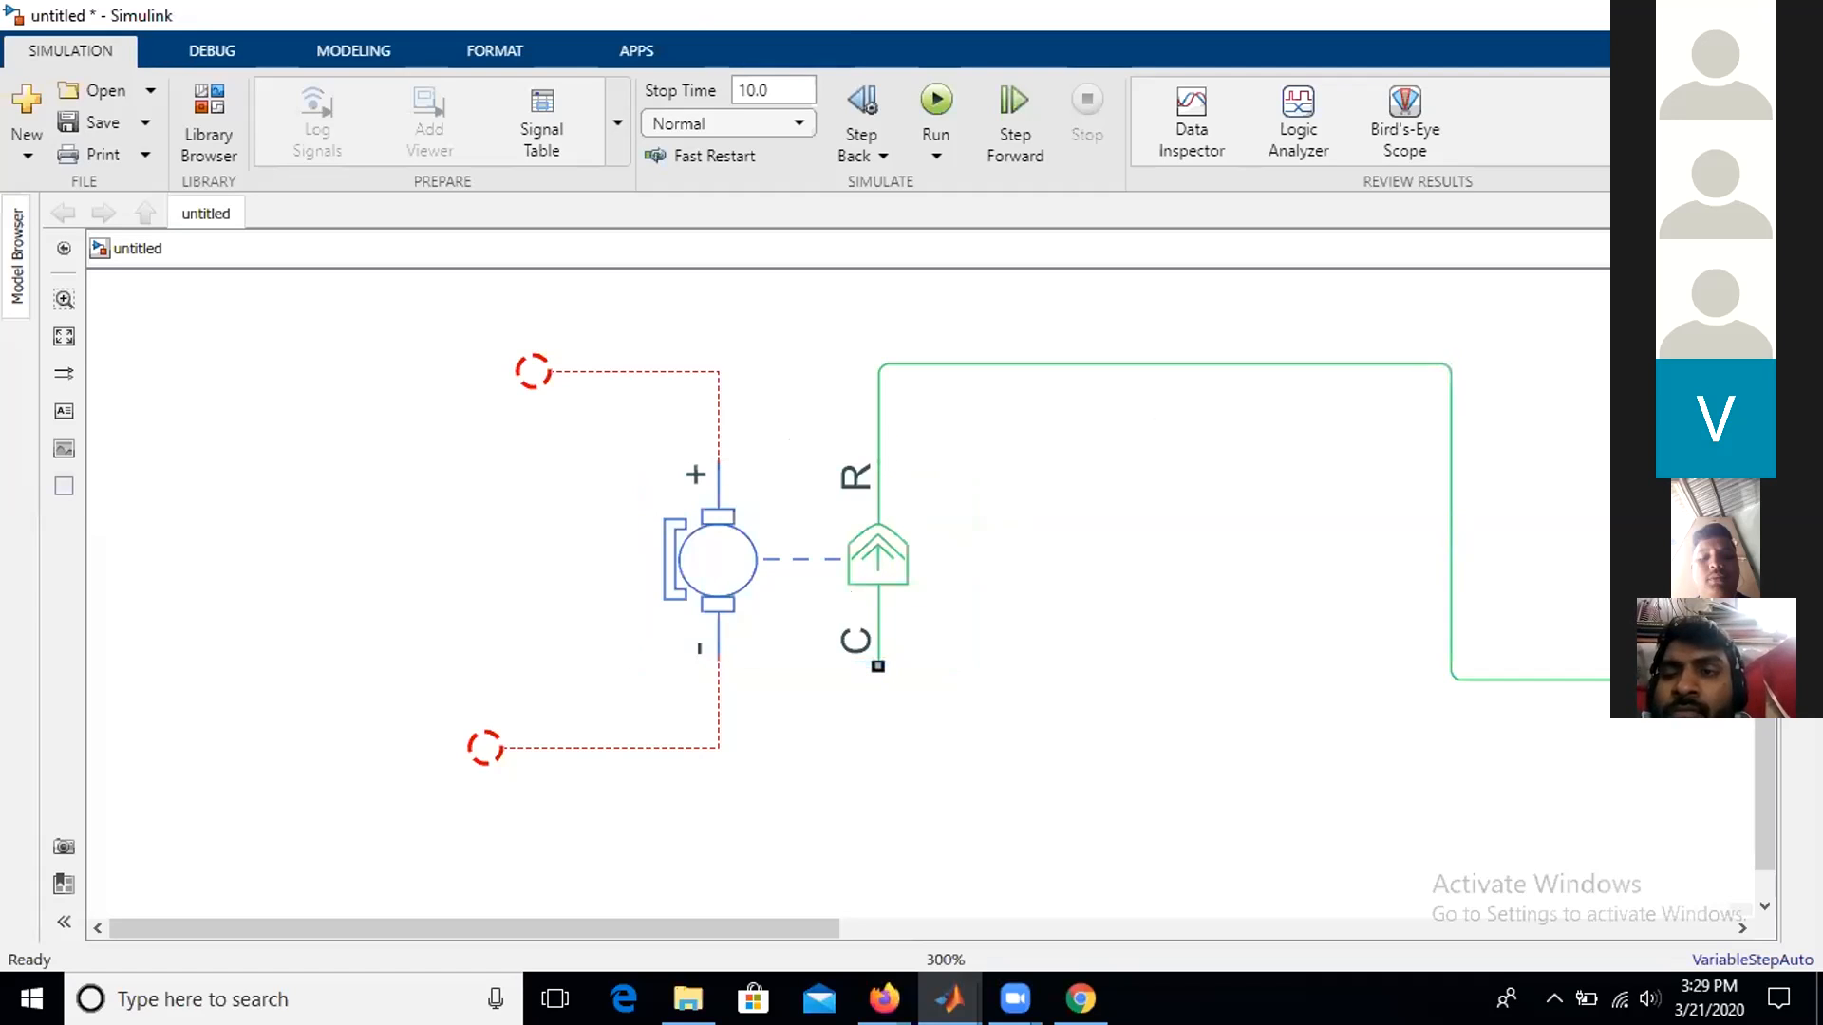
scroll(1329, 590, "down", 2)
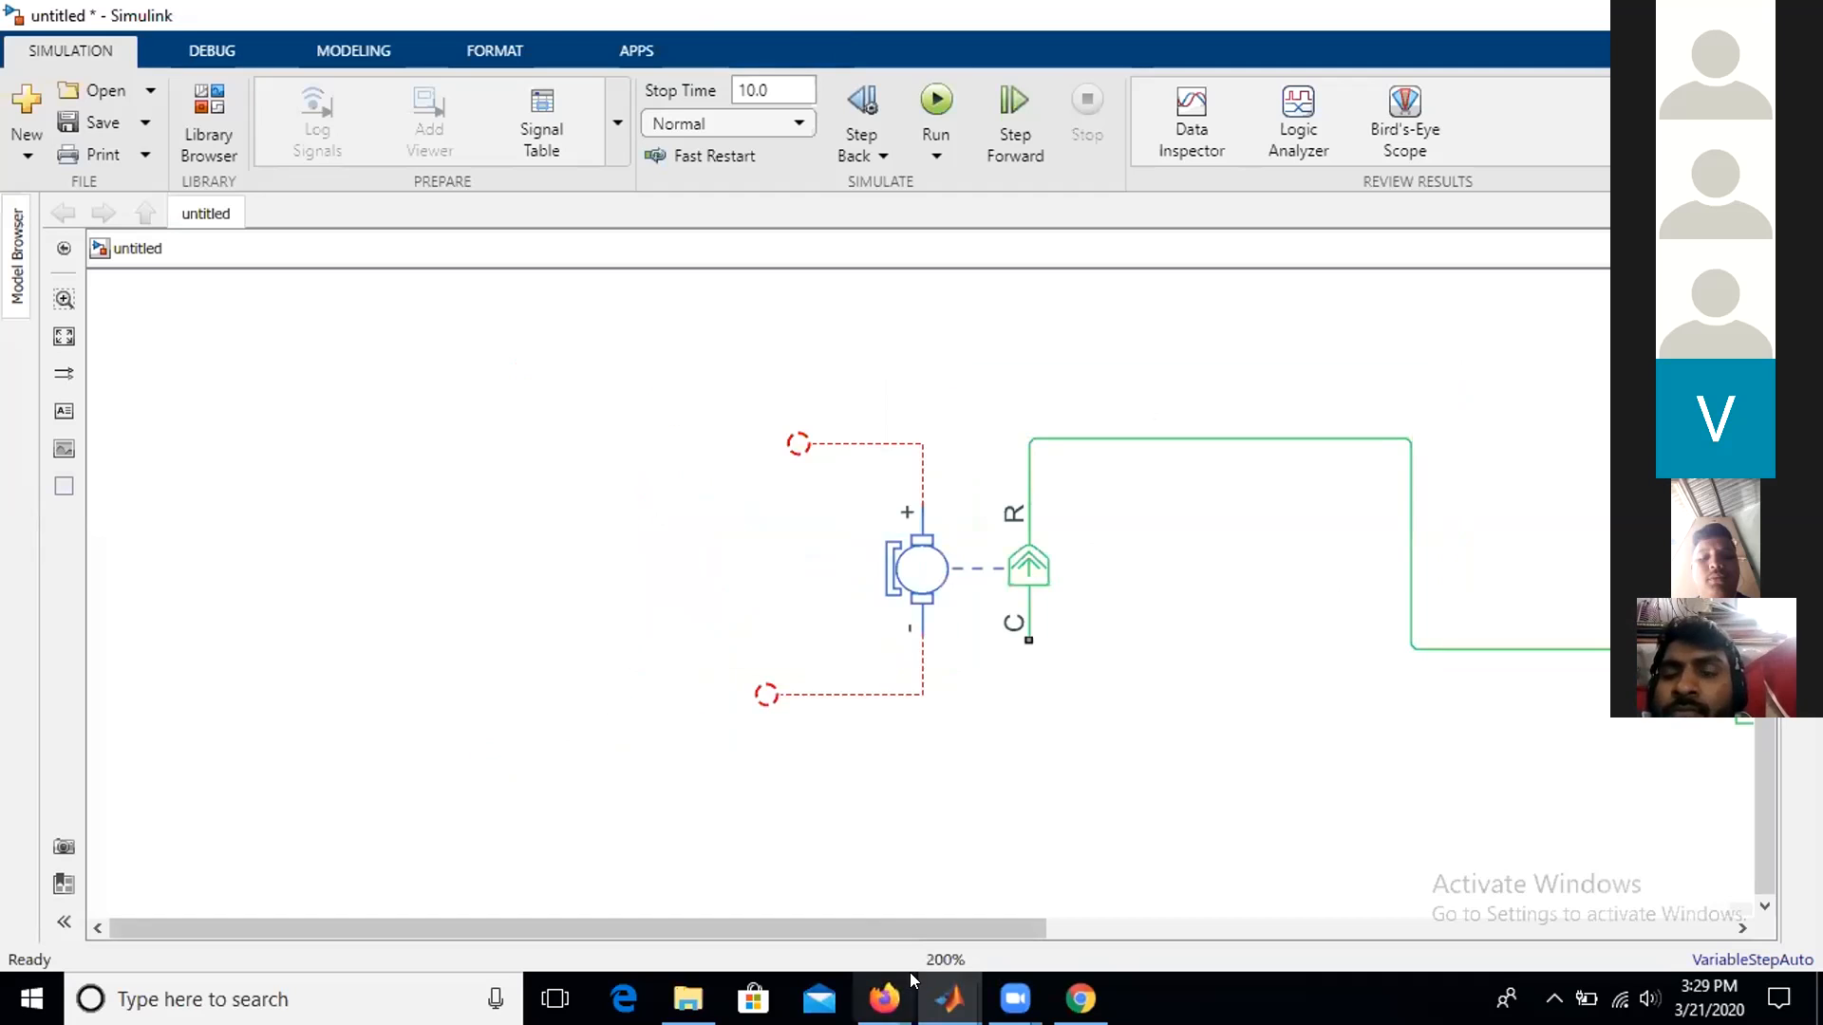
left_click_drag(923, 930, 1278, 846)
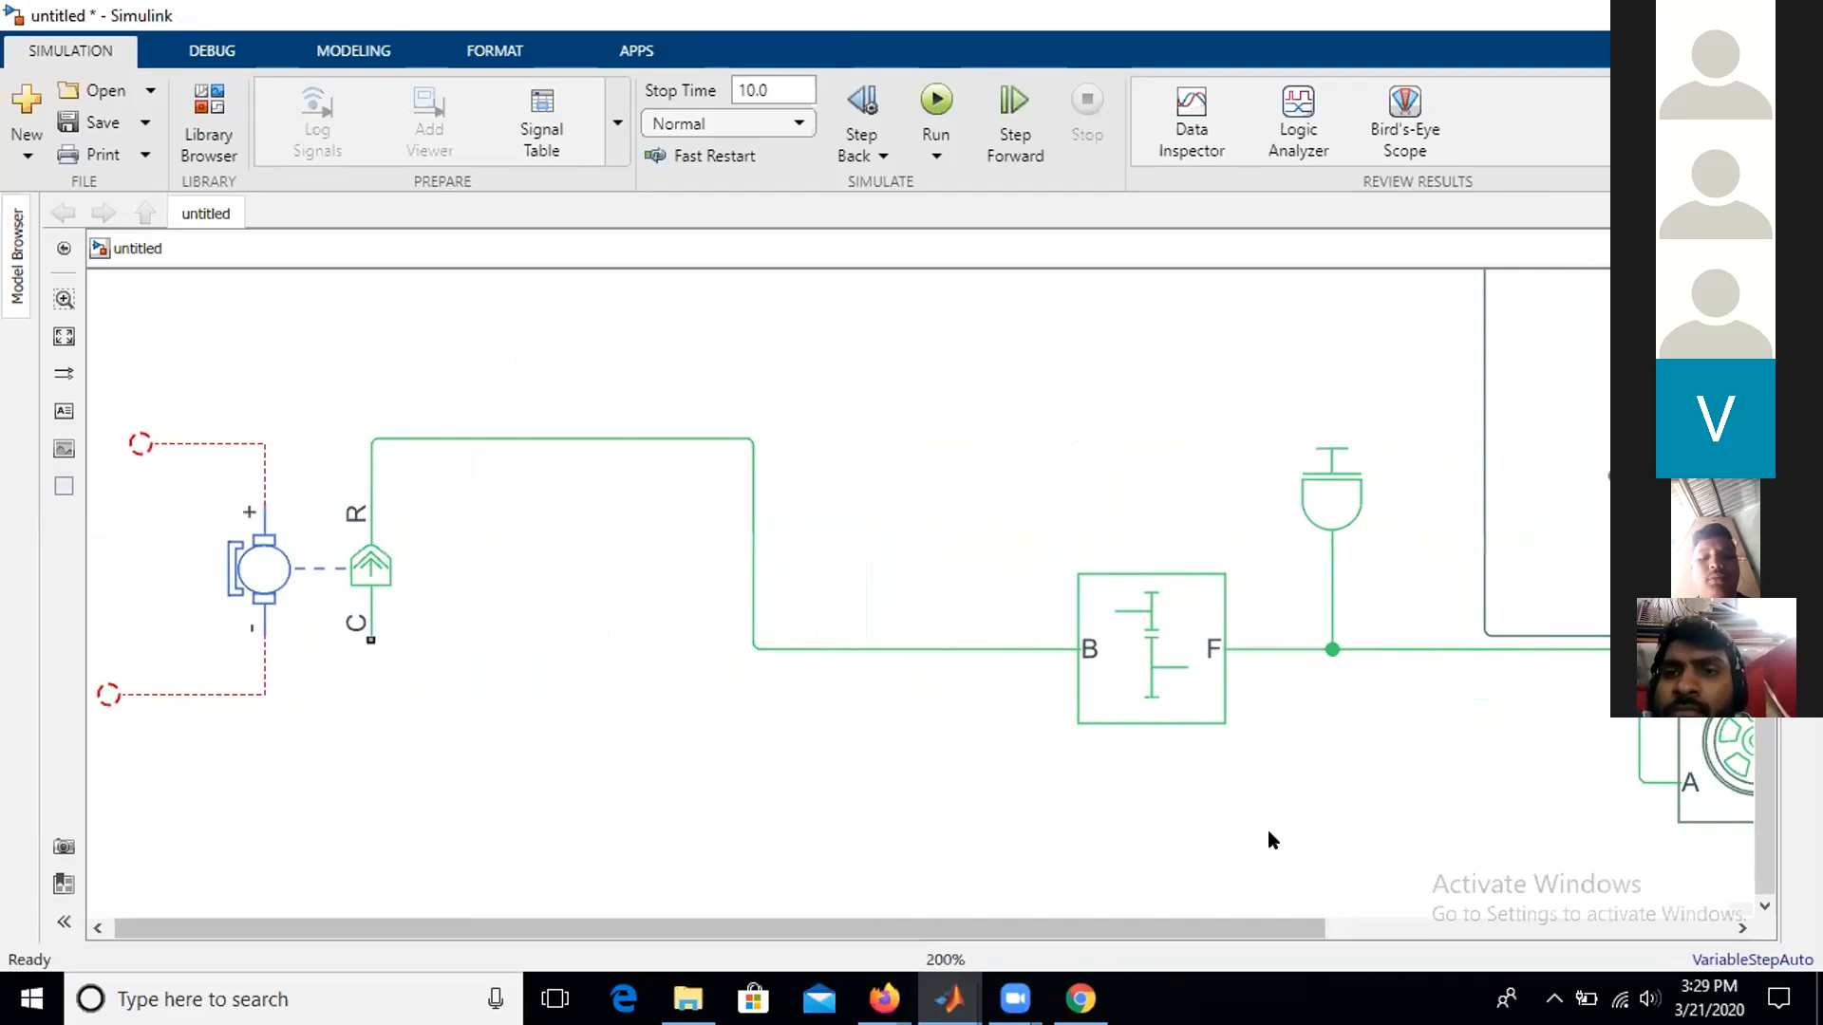
- Move the Simple Gear slightly up and to the left, and draw an open-ended line from the DC Motor's C port toward the gear
left_click(1123, 662)
left_click_drag(1129, 650, 1097, 581)
left_click(363, 670)
left_click_drag(372, 640, 553, 670)
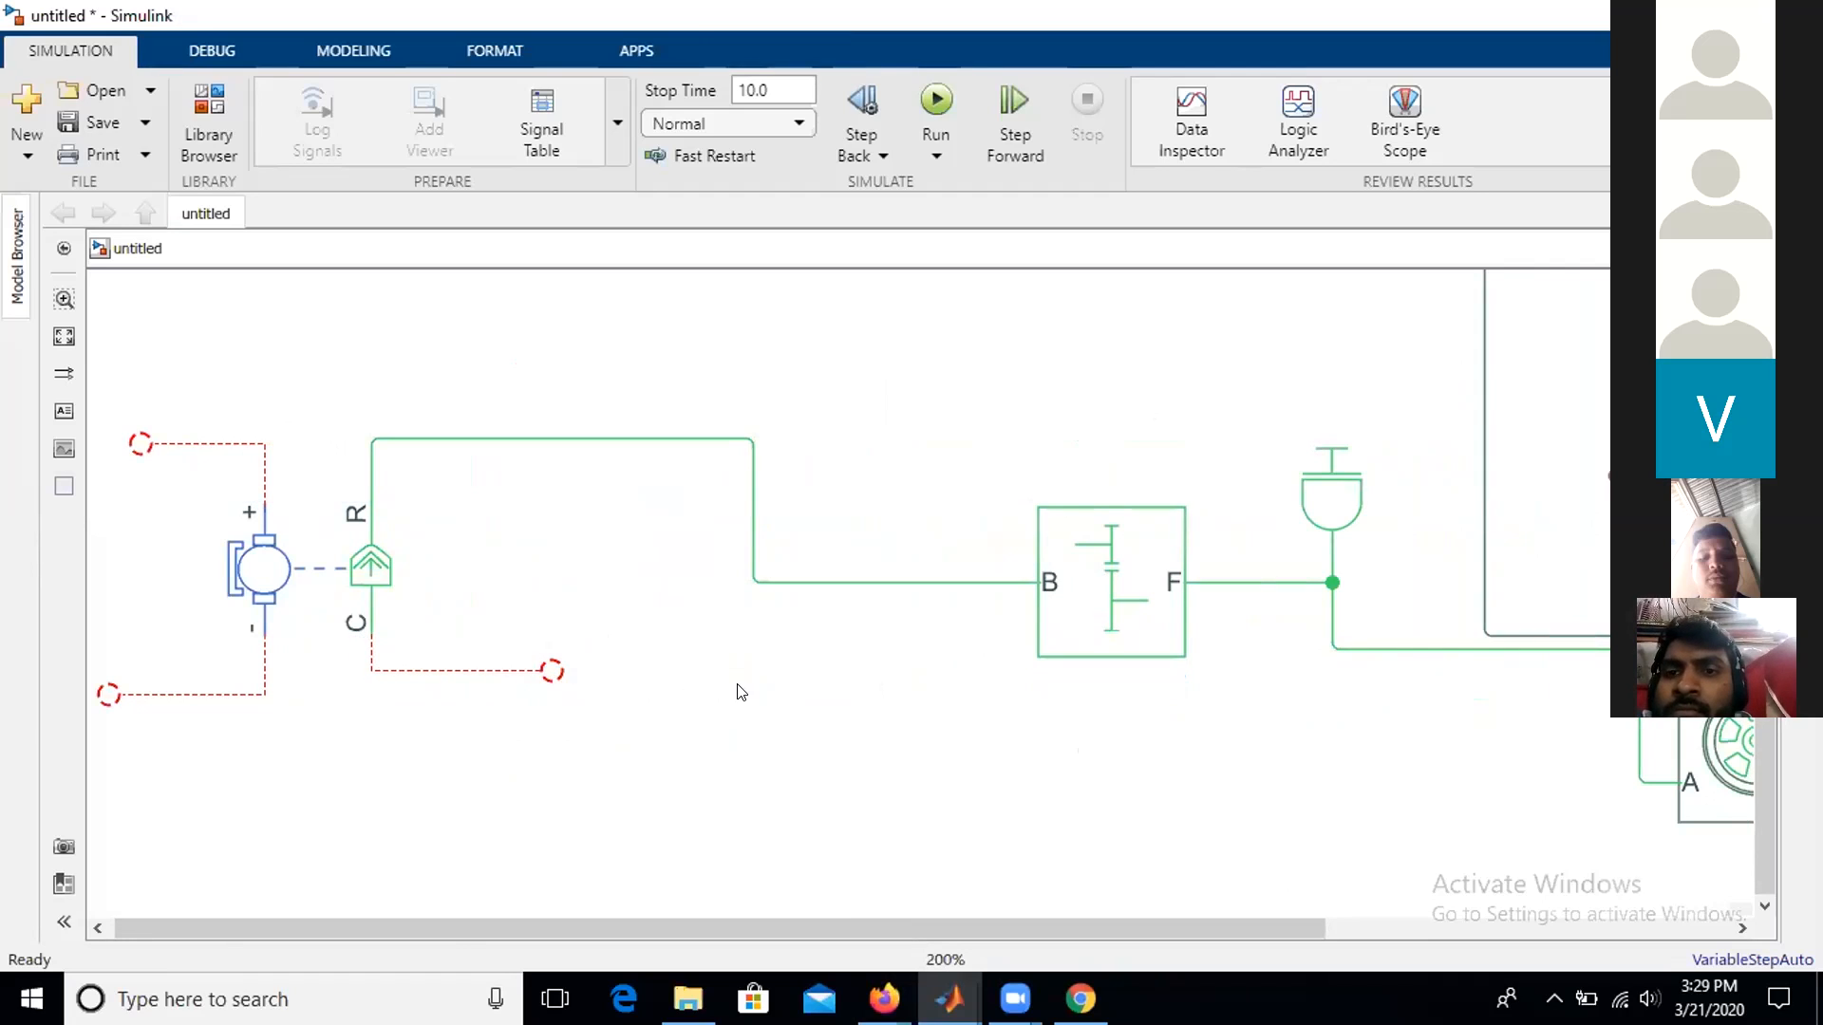
- Start a block search with "m" in the free area between the DC Motor's C line and the Simple Gear
double_click(738, 685)
type("m")
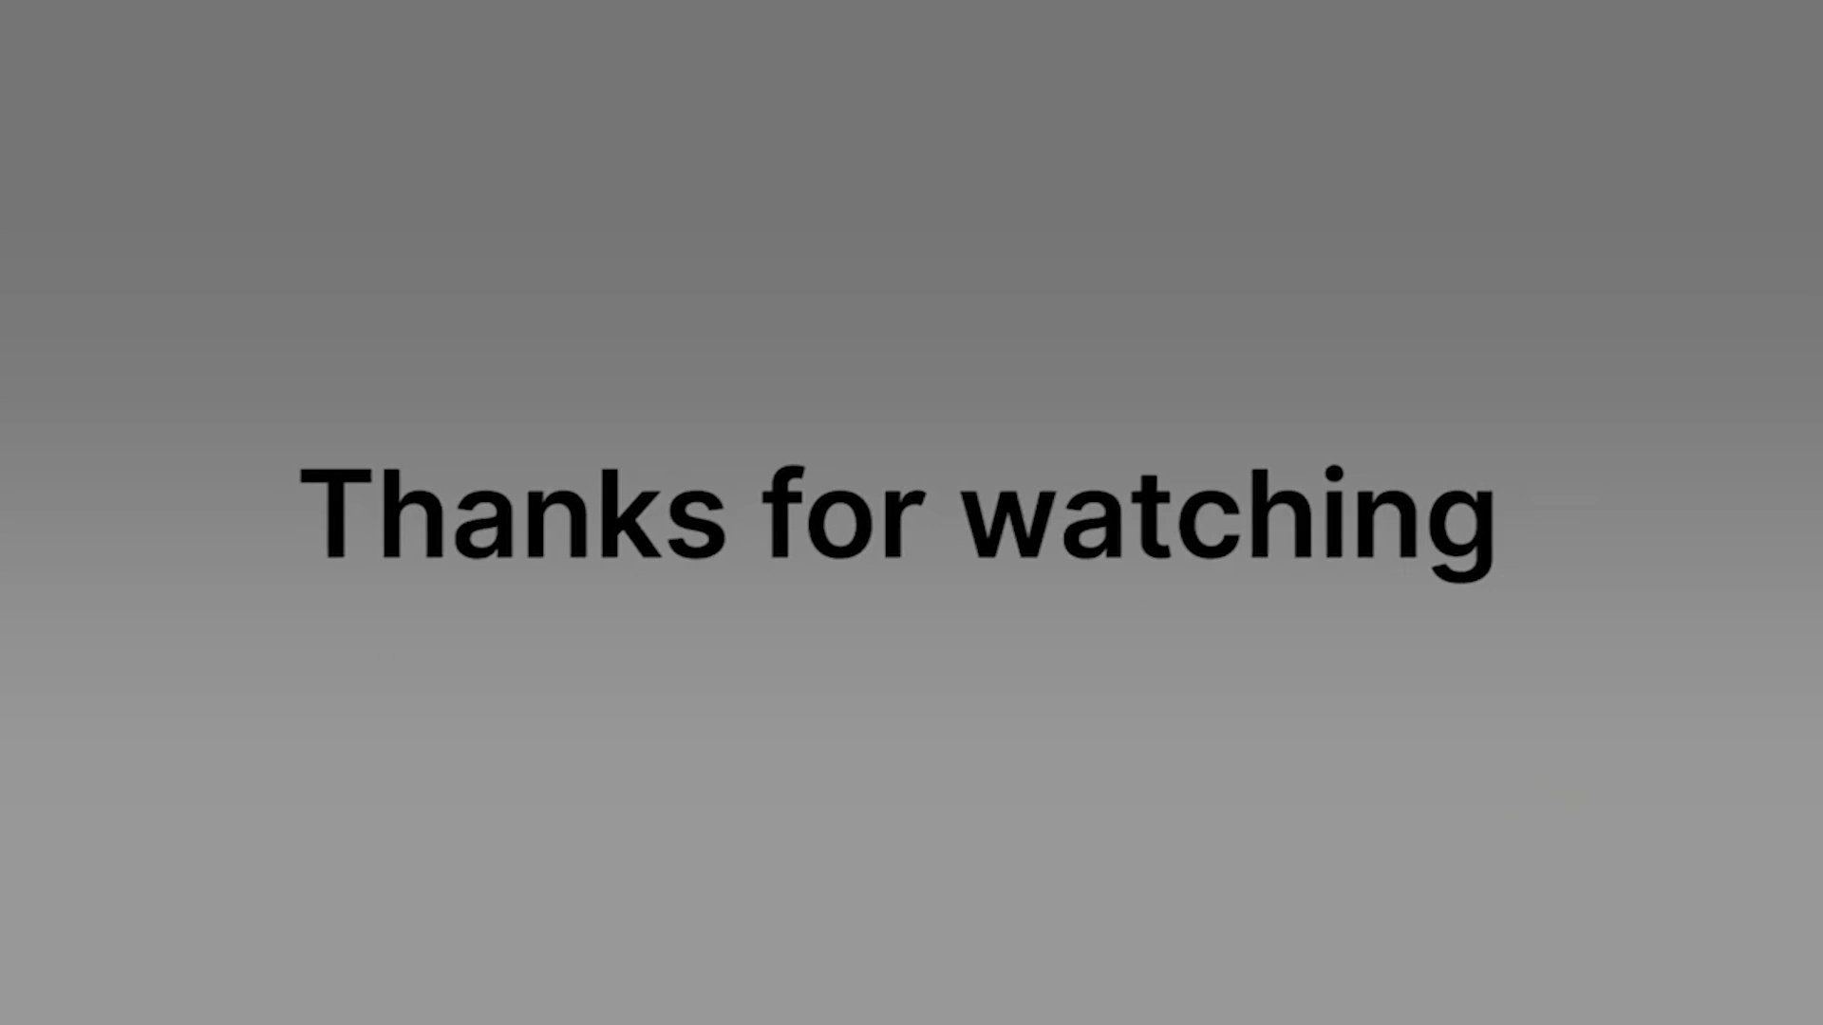